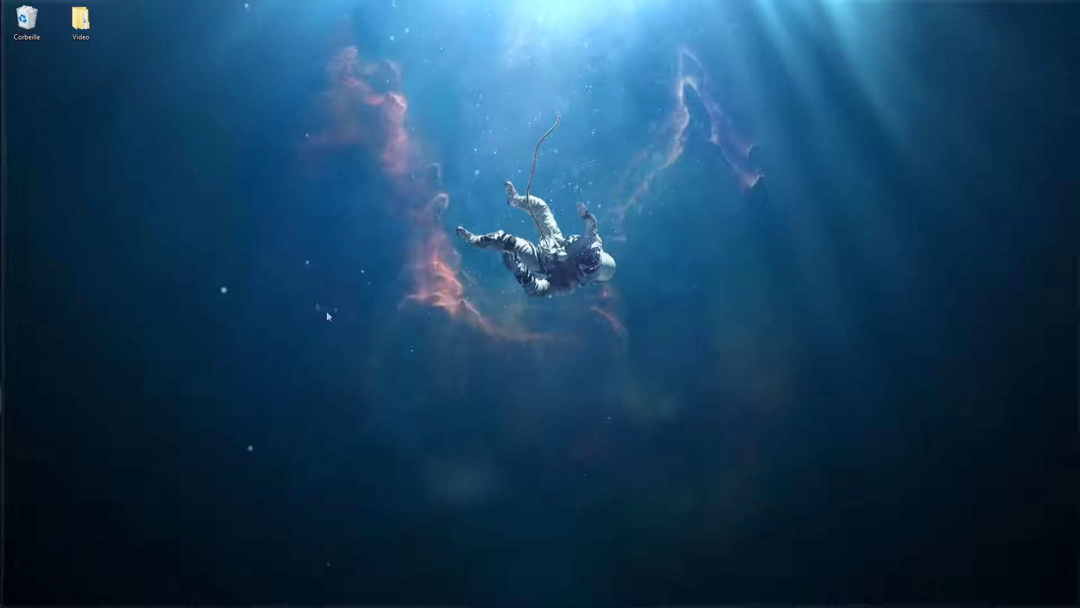
Step: Download the Rainmeter 4.3 Final Release installer from rainmeter.net
{"action": "left_click", "coordinate": [81, 21]}
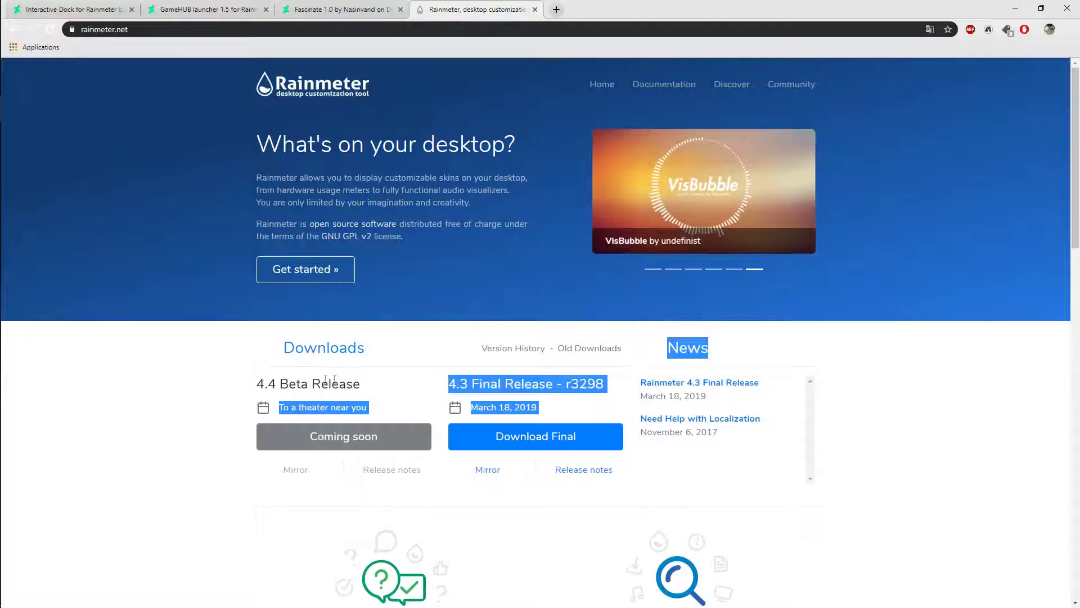
{"action": "left_click", "coordinate": [434, 397]}
{"action": "left_click", "coordinate": [536, 442]}
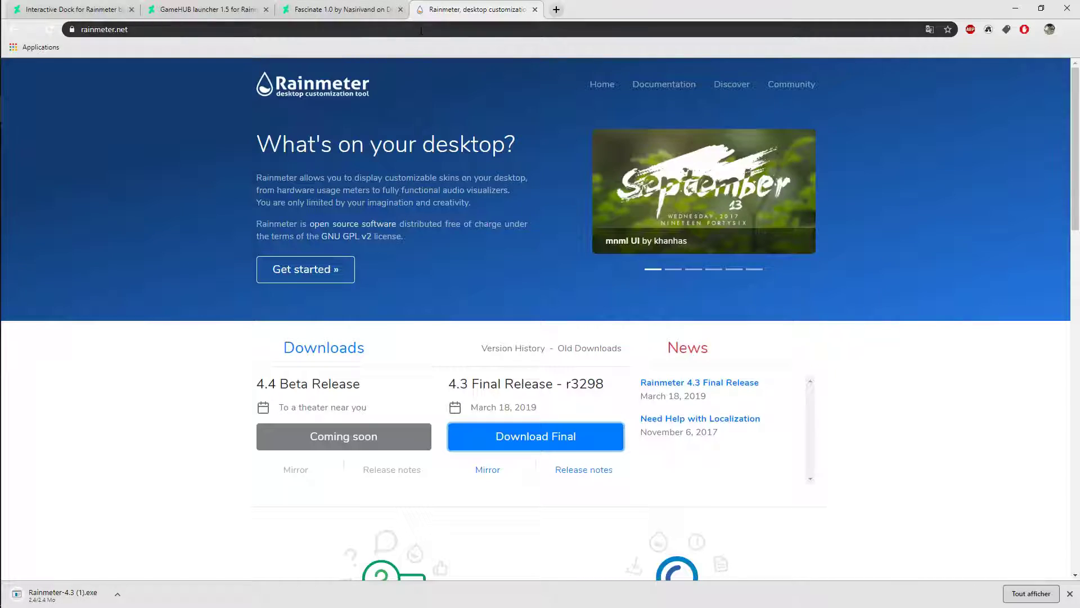
Step: Look through the open DeviantArt pages for the Interactive Dock, GameHUB launcher and Fascinate skins
{"action": "left_click", "coordinate": [363, 13]}
{"action": "left_click", "coordinate": [220, 9]}
{"action": "left_click", "coordinate": [107, 9]}
{"action": "left_click", "coordinate": [216, 8]}
{"action": "left_click", "coordinate": [301, 7]}
{"action": "left_click", "coordinate": [112, 12]}
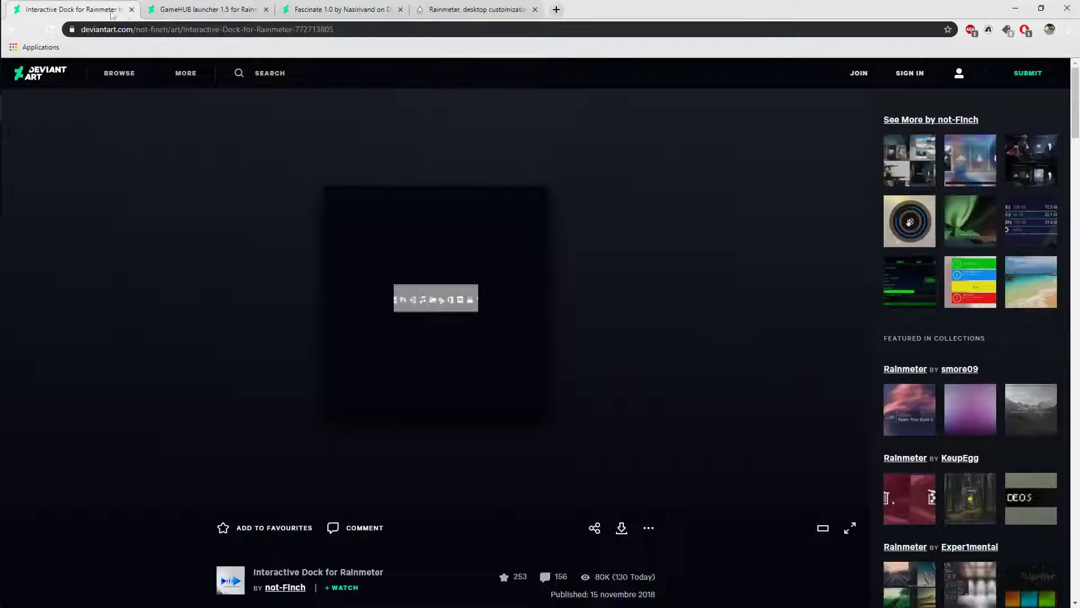
Step: Run the downloaded Rainmeter installer in French and choose the normal installation type
{"action": "left_click", "coordinate": [459, 6]}
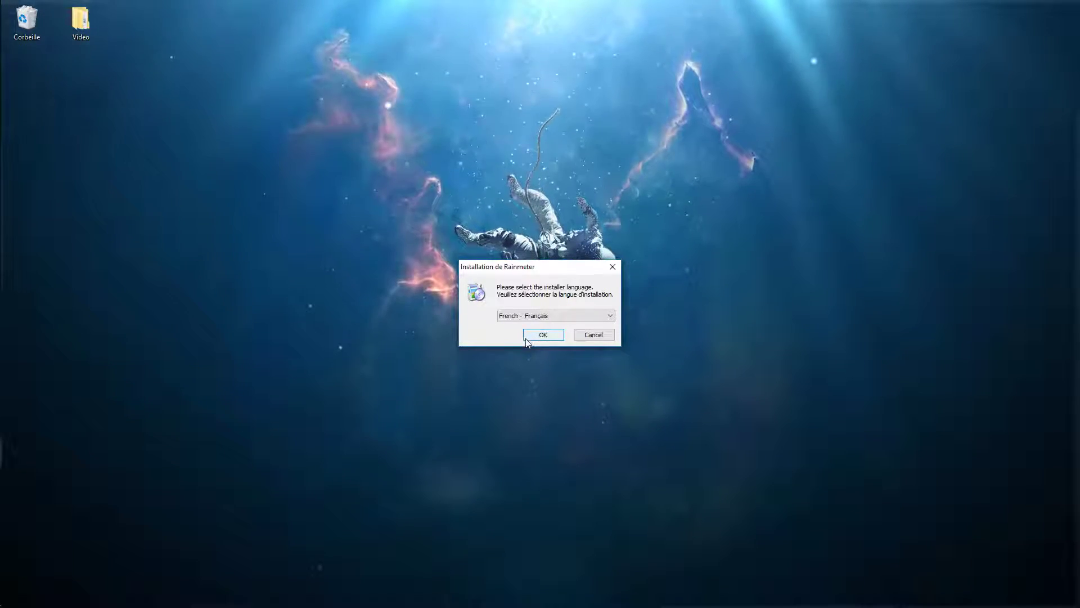
{"action": "left_click", "coordinate": [539, 336]}
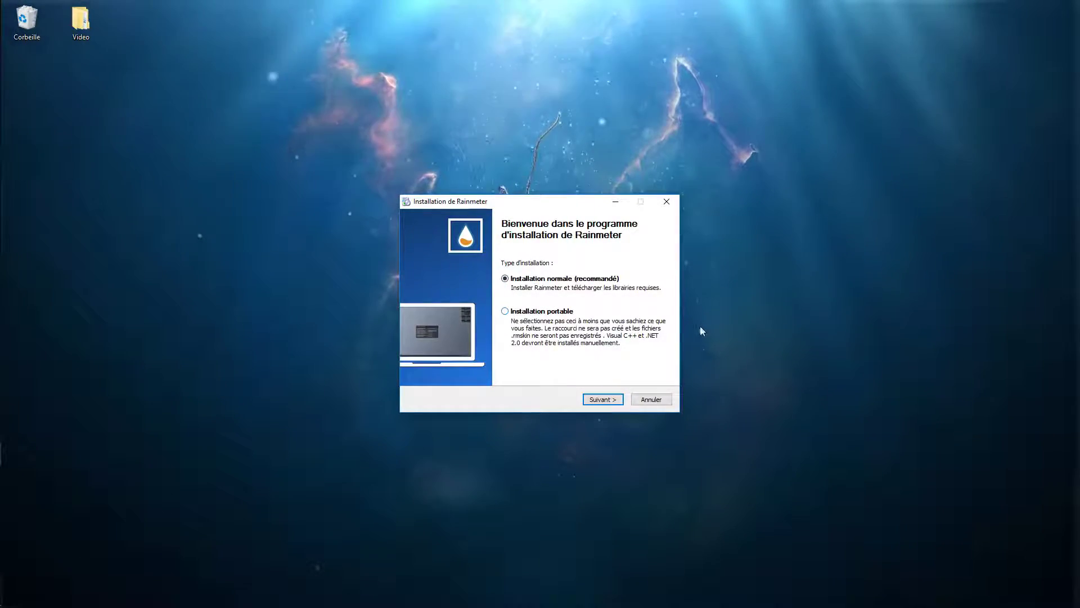
{"action": "left_click", "coordinate": [602, 399]}
Step: Set the Rainmeter installation folder to D:\Logiciel\Personalisation bureau
{"action": "left_click", "coordinate": [524, 270]}
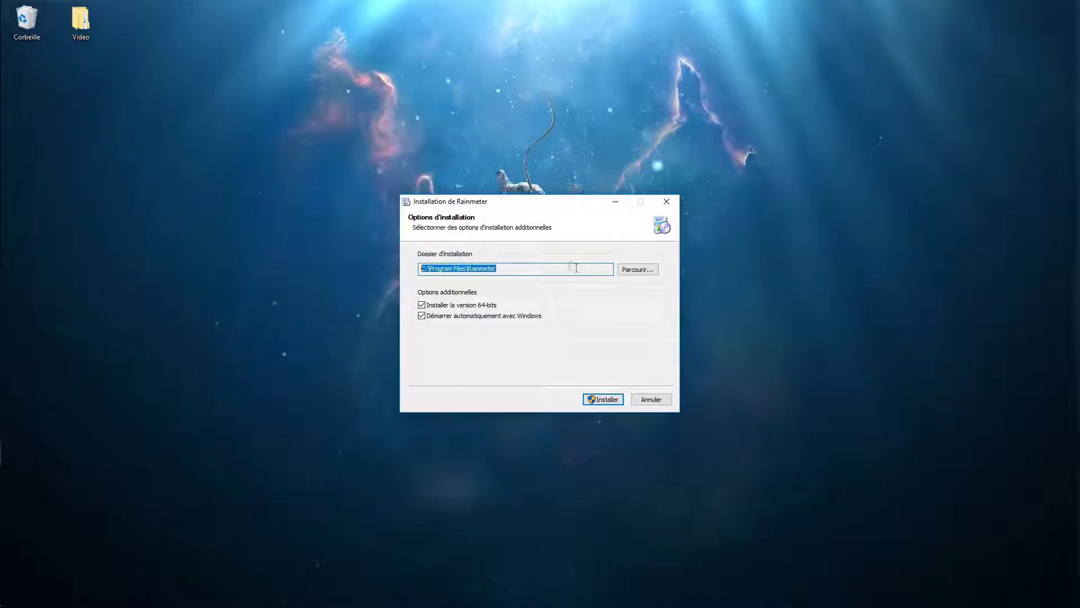
{"action": "left_click", "coordinate": [628, 270]}
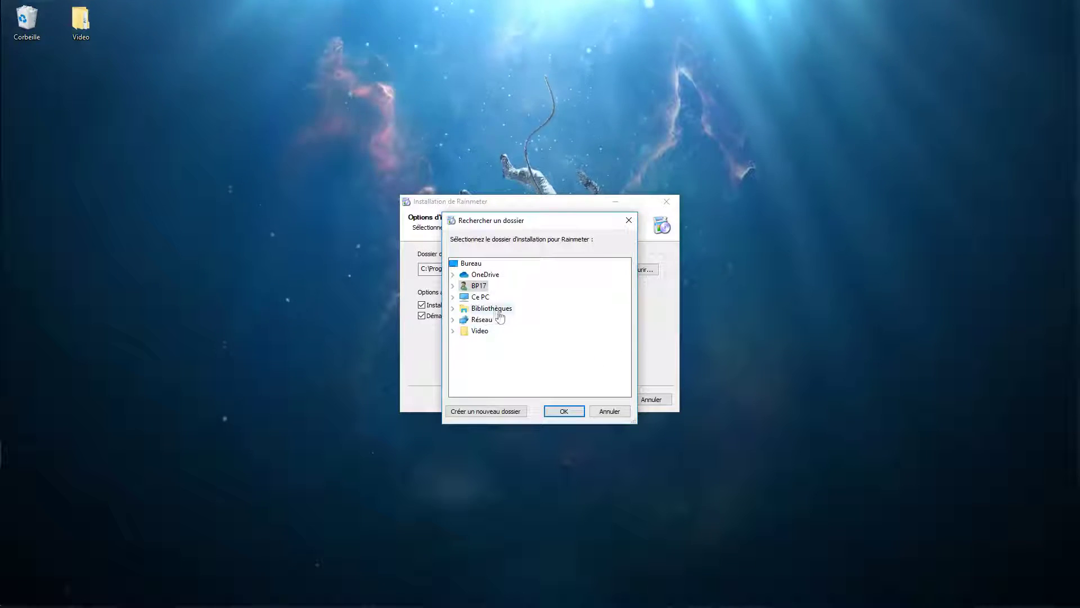
{"action": "double_click", "coordinate": [479, 297]}
{"action": "scroll", "coordinate": [495, 340], "scroll_direction": "down", "scroll_amount": 1}
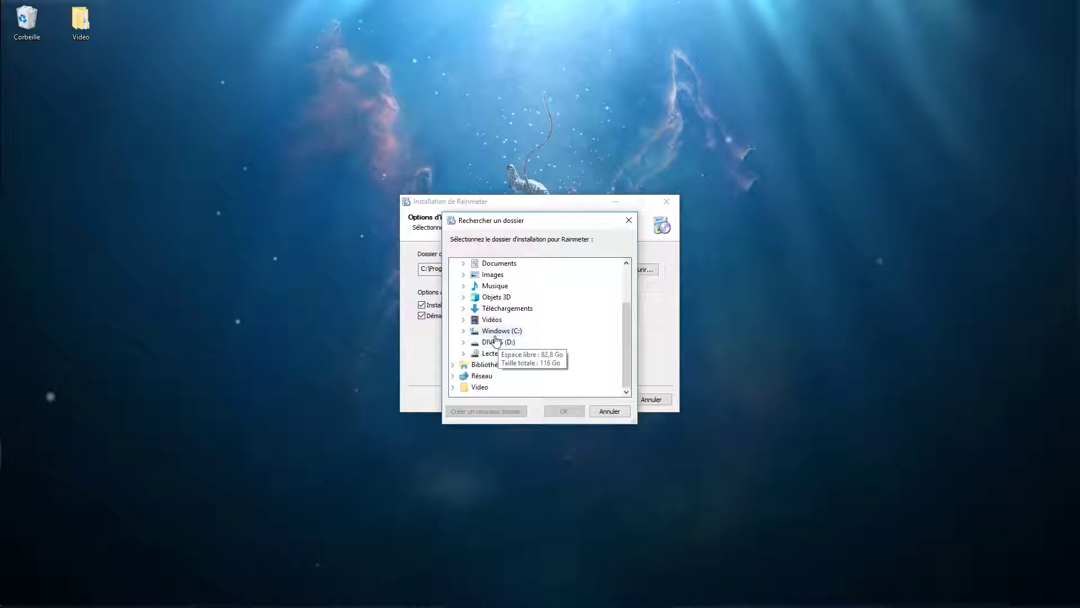
{"action": "double_click", "coordinate": [505, 346]}
{"action": "double_click", "coordinate": [507, 353]}
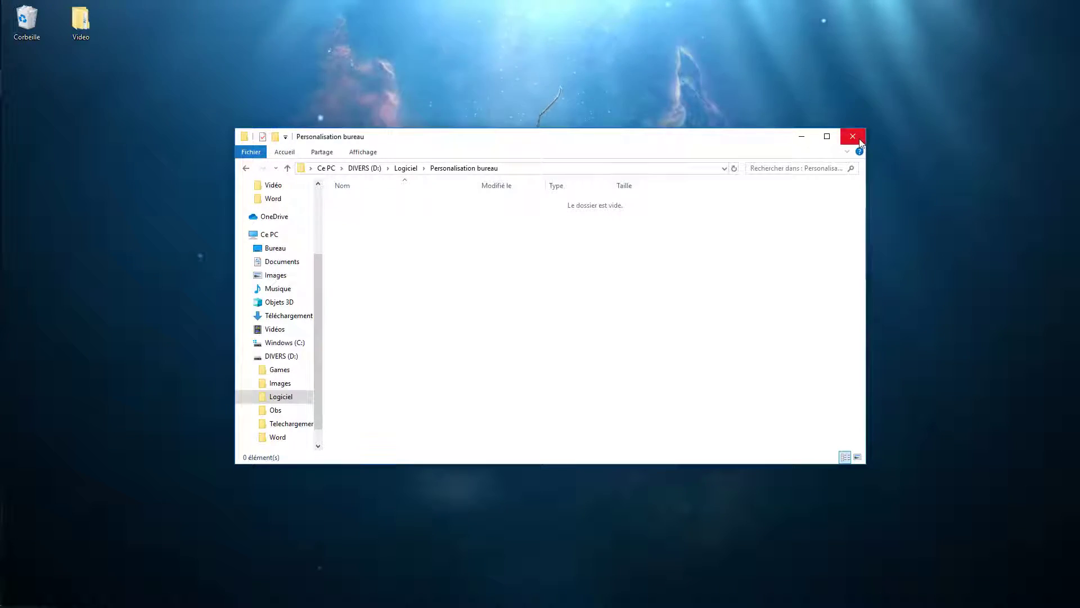
{"action": "left_click", "coordinate": [859, 141]}
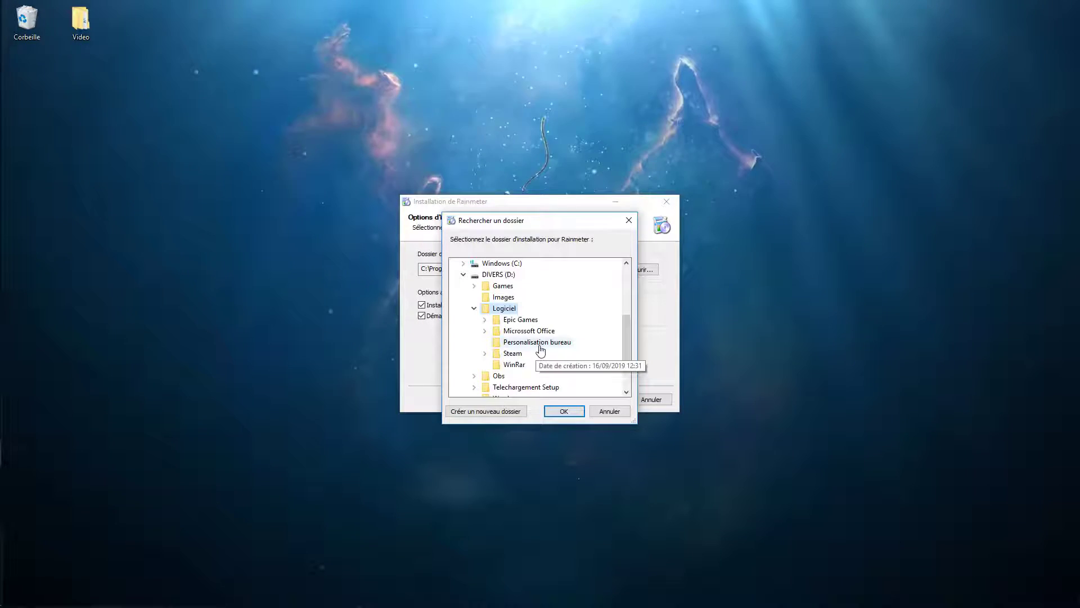
{"action": "left_click", "coordinate": [578, 414]}
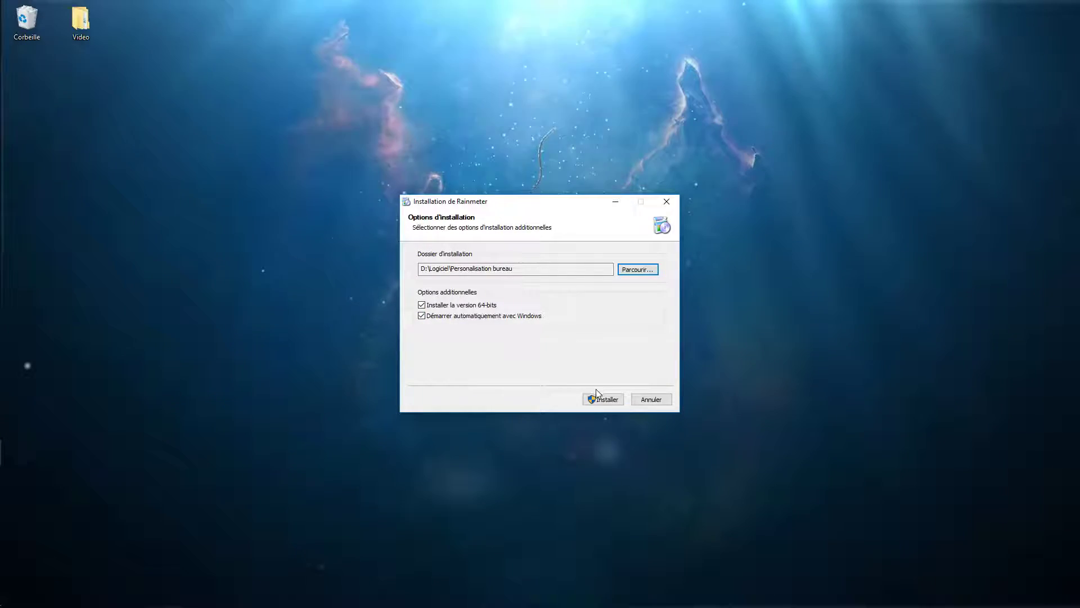
Step: Install Rainmeter with the 64-bit version and automatic startup options, and close the installer so that Rainmeter launches
{"action": "left_click", "coordinate": [600, 400]}
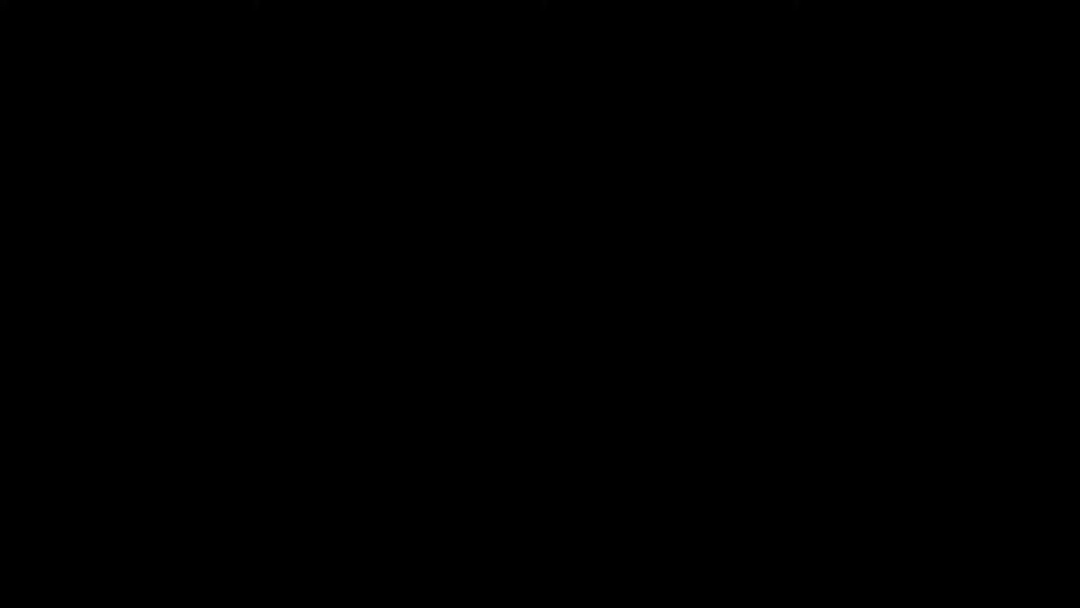
{"action": "left_click", "coordinate": [507, 377]}
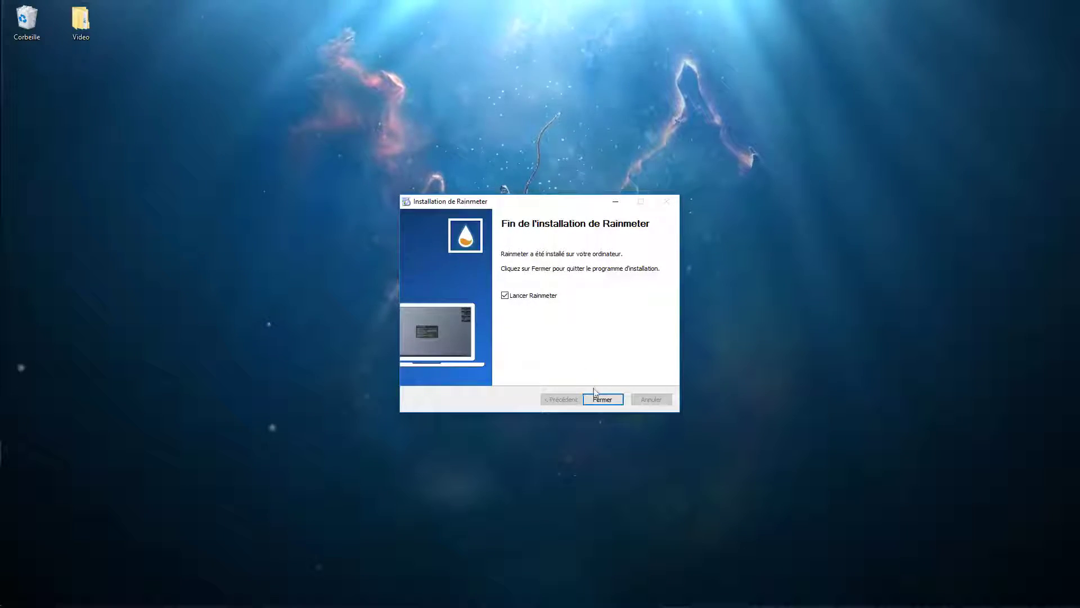
{"action": "left_click", "coordinate": [600, 399]}
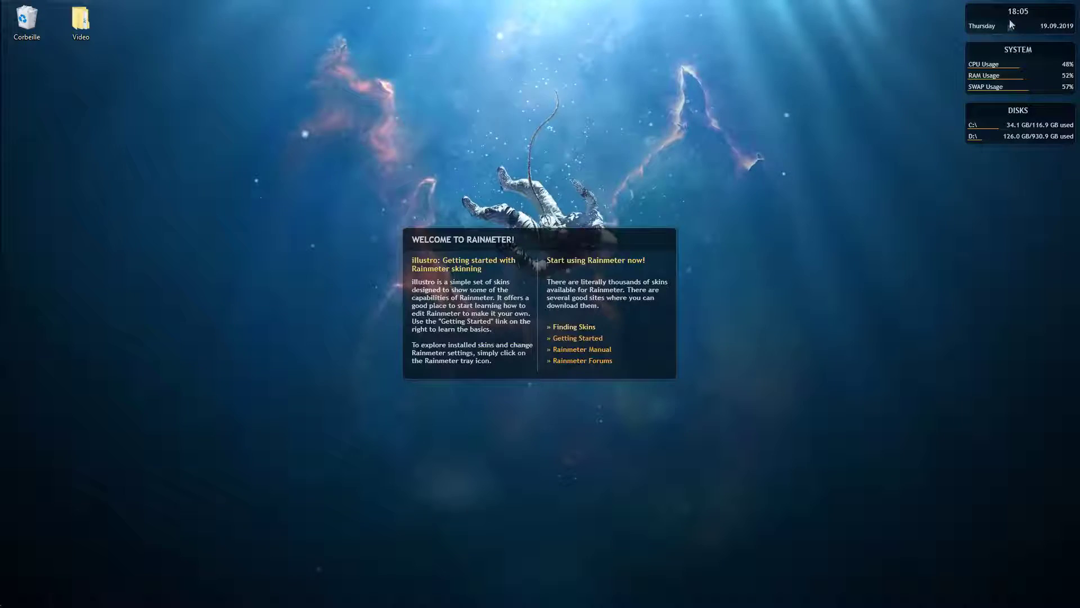
Step: Unload the illustro clock, System and Disk skins from the desktop
{"action": "right_click", "coordinate": [995, 27]}
{"action": "left_click", "coordinate": [1007, 147]}
{"action": "right_click", "coordinate": [990, 89]}
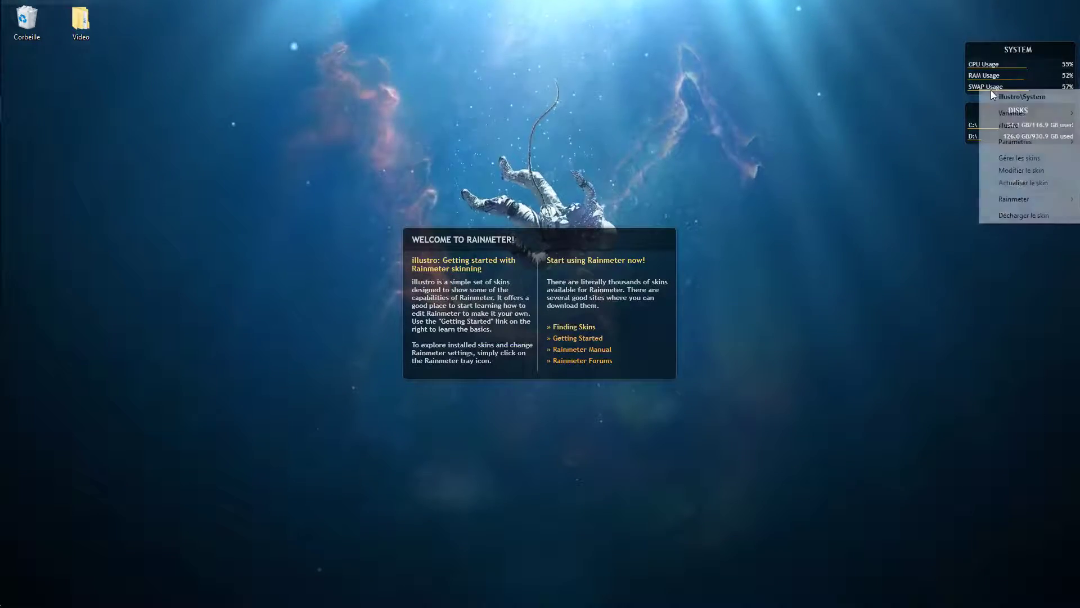
{"action": "left_click", "coordinate": [1007, 216]}
{"action": "right_click", "coordinate": [984, 107]}
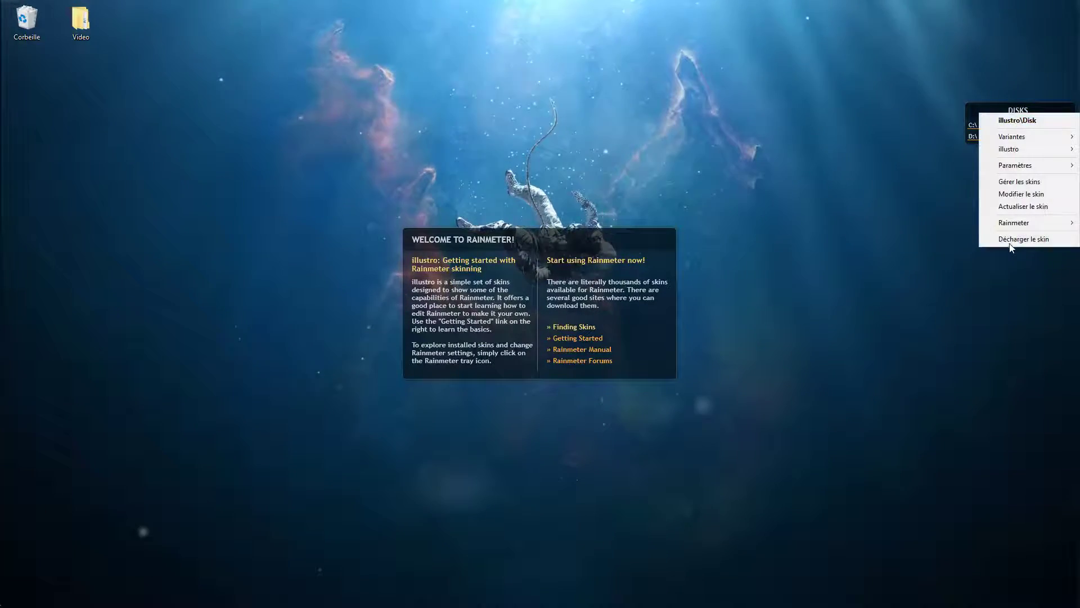
{"action": "left_click", "coordinate": [1015, 239]}
Step: Move the Welcome to Rainmeter skin to the upper-right corner of the desktop
{"action": "left_click_drag", "start_coordinate": [515, 242], "coordinate": [906, 31]}
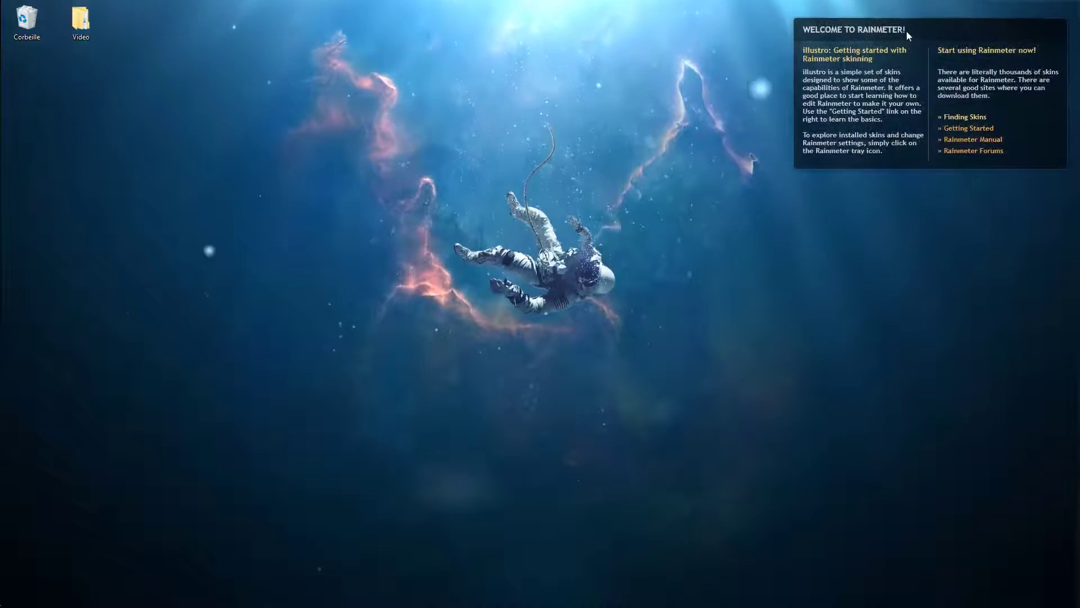
{"action": "mouse_move", "coordinate": [80, 19]}
{"action": "left_mouse_down"}
{"action": "mouse_move", "coordinate": [226, 56]}
{"action": "mouse_move", "coordinate": [93, 32]}
{"action": "left_mouse_up"}
{"action": "left_click", "coordinate": [154, 52]}
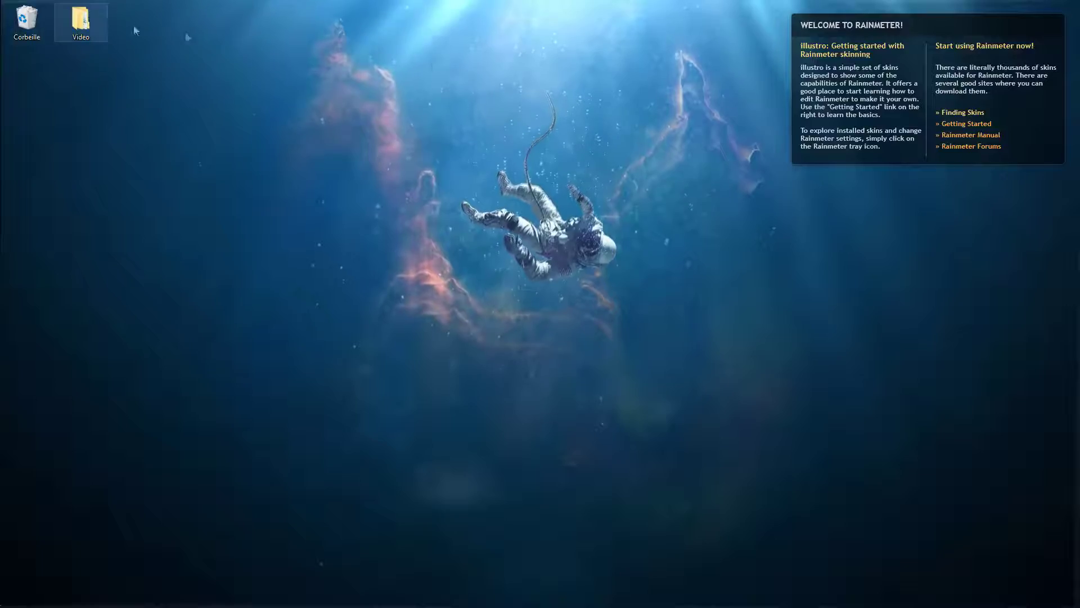
Step: Download the Interactive Dock for Rainmeter skin from its DeviantArt page
{"action": "left_click_drag", "start_coordinate": [0, 64], "coordinate": [722, 7]}
{"action": "left_click", "coordinate": [73, 12]}
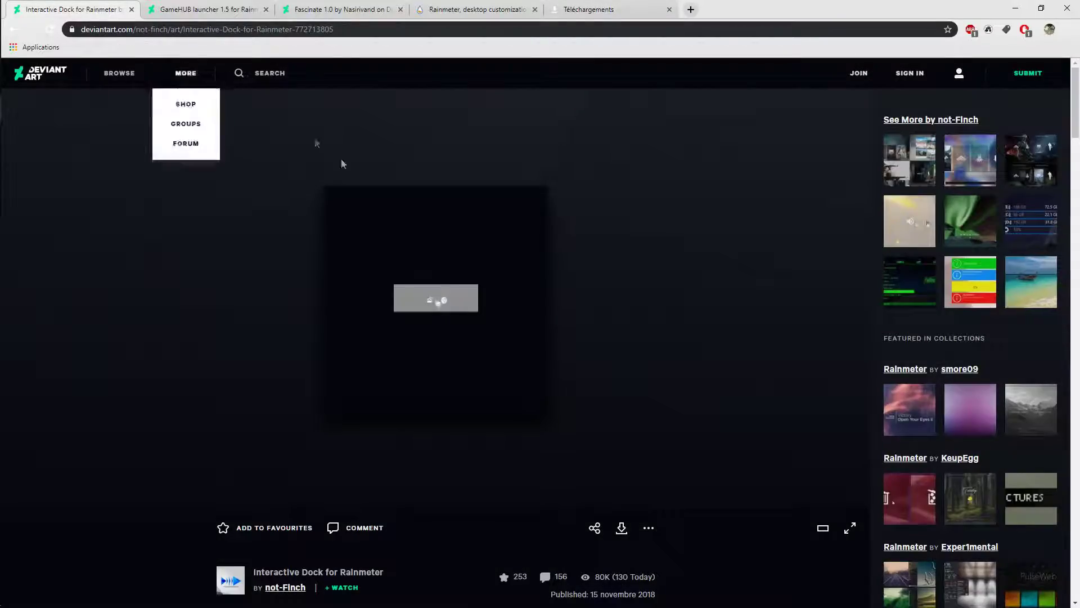
{"action": "left_click", "coordinate": [622, 500]}
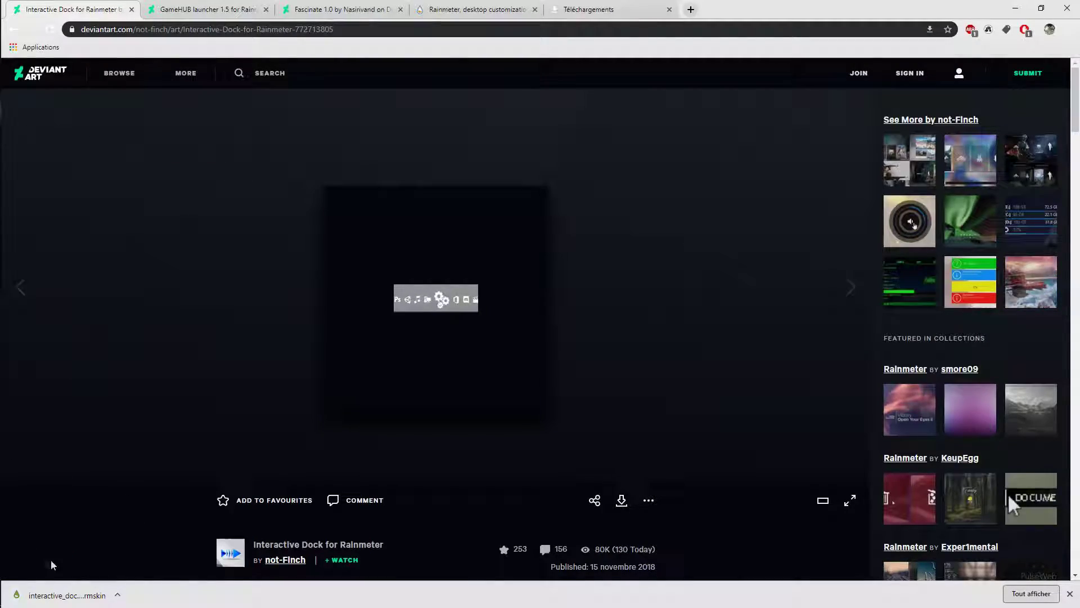
Step: Put the downloaded Interactive Dock skin file in the desktop's Video folder and check the folder's contents
{"action": "left_click_drag", "start_coordinate": [652, 594], "coordinate": [82, 28]}
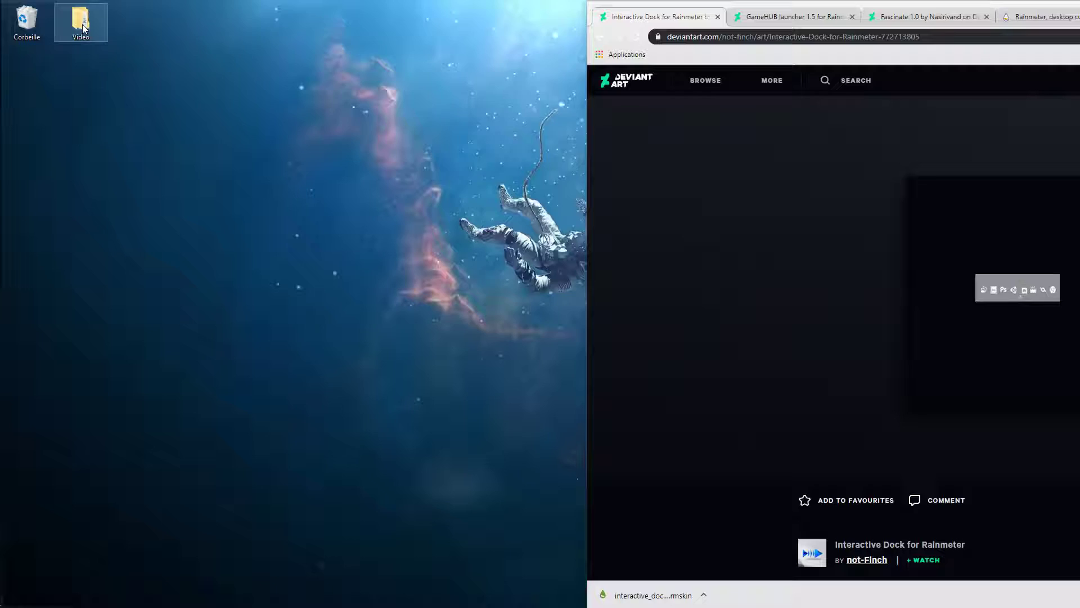
{"action": "double_click", "coordinate": [83, 22]}
{"action": "left_click_drag", "start_coordinate": [396, 251], "coordinate": [446, 216]}
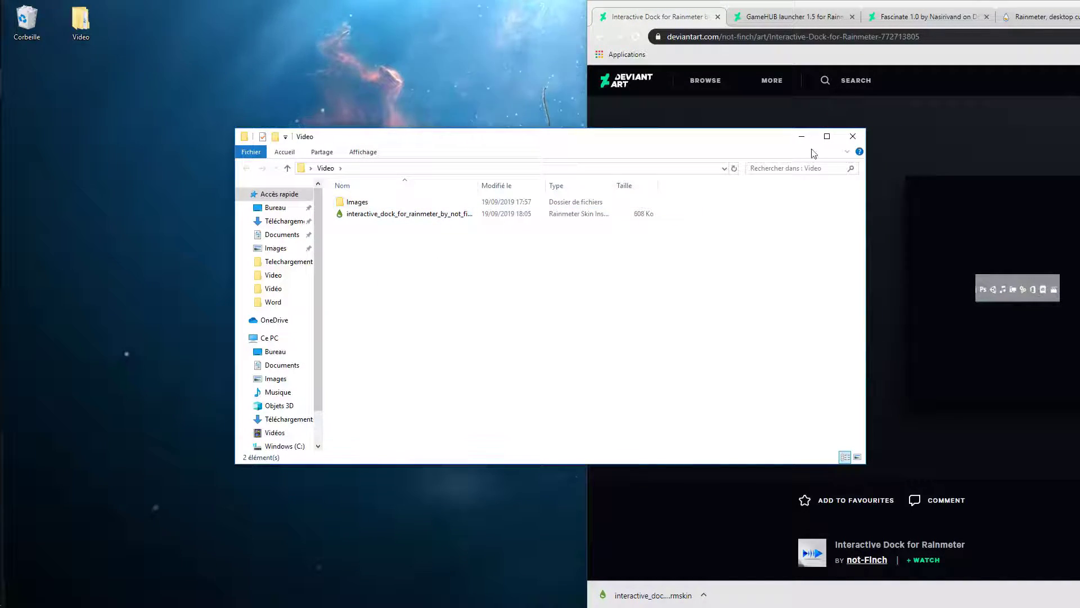
{"action": "left_click", "coordinate": [853, 137]}
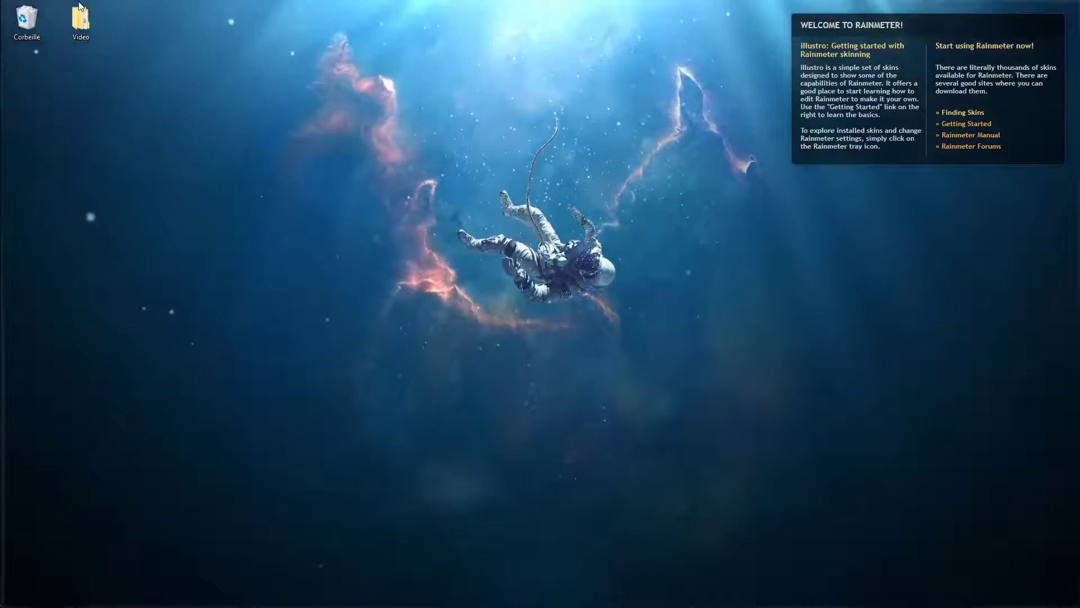
Step: Install the Interactive Dock skin package from the Video folder with its included skins loaded, and minimize the folder window
{"action": "double_click", "coordinate": [86, 26]}
{"action": "double_click", "coordinate": [398, 214]}
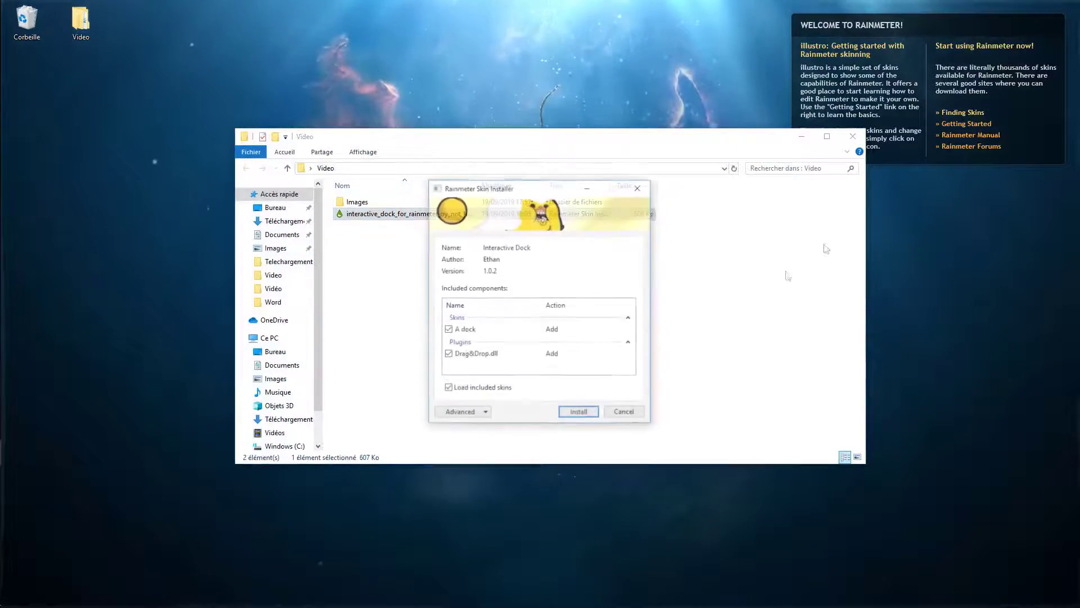
{"action": "left_click", "coordinate": [574, 415]}
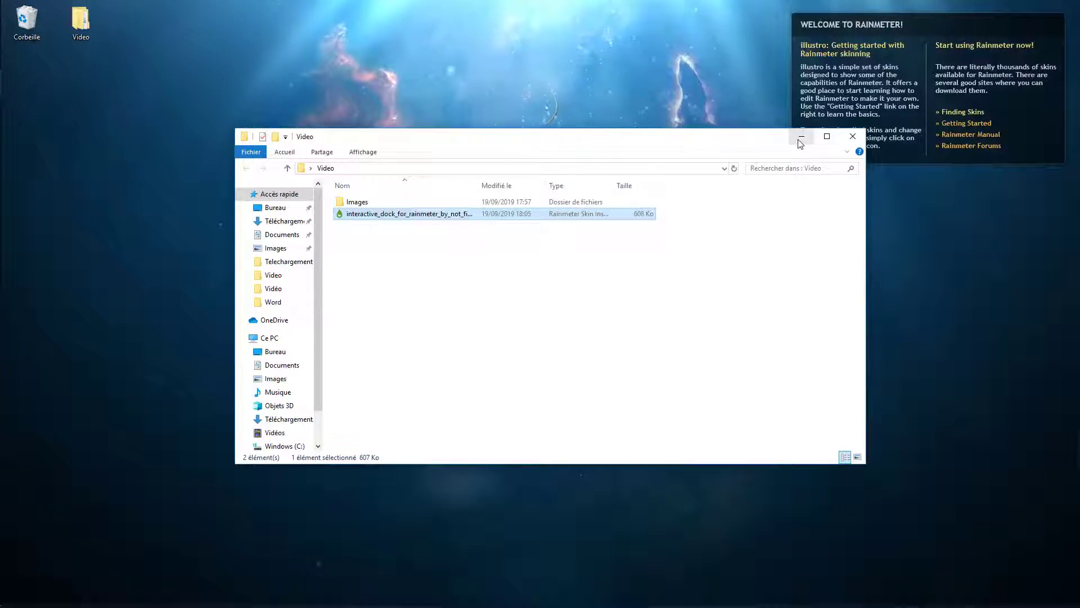
{"action": "left_click", "coordinate": [801, 138]}
Step: Unload the Welcome to Rainmeter skin and move the icon dock to the right edge of the desktop
{"action": "left_click_drag", "start_coordinate": [39, 199], "coordinate": [492, 291]}
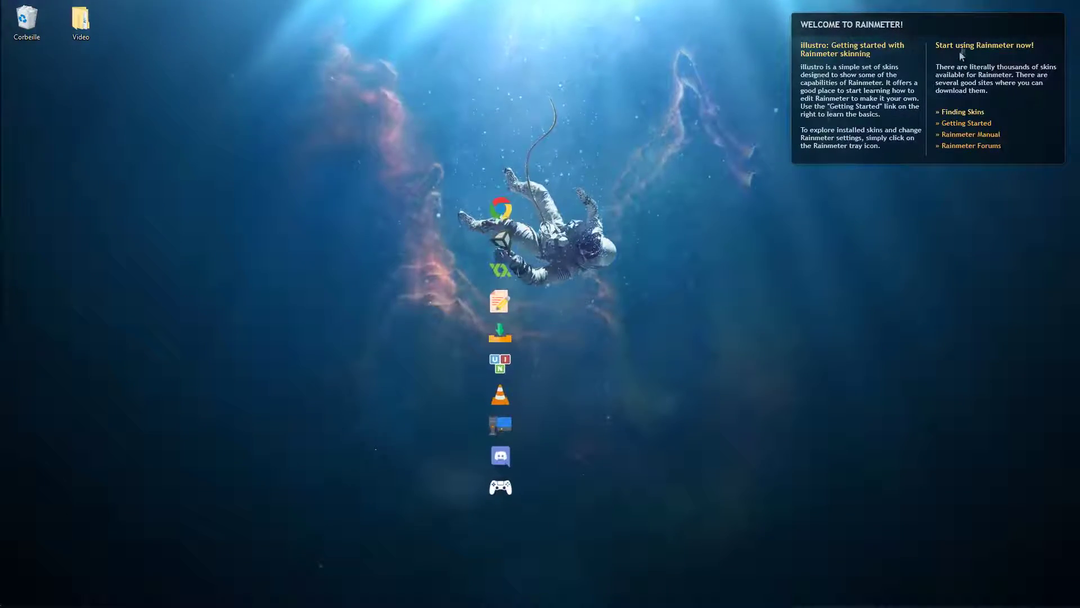
{"action": "right_click", "coordinate": [961, 59]}
{"action": "left_click", "coordinate": [980, 181]}
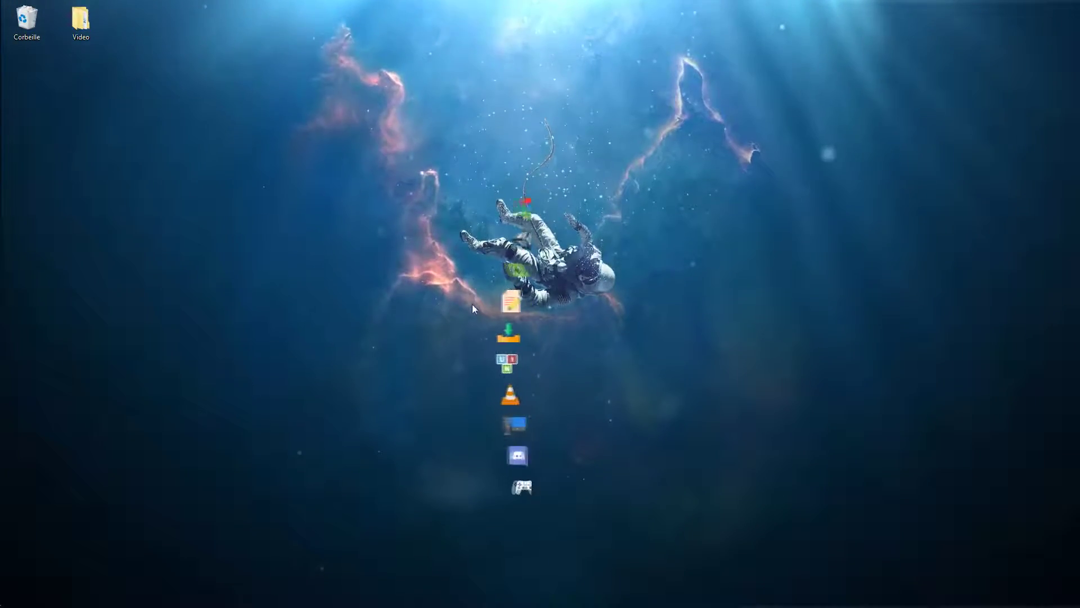
{"action": "left_click_drag", "start_coordinate": [471, 304], "coordinate": [1007, 243]}
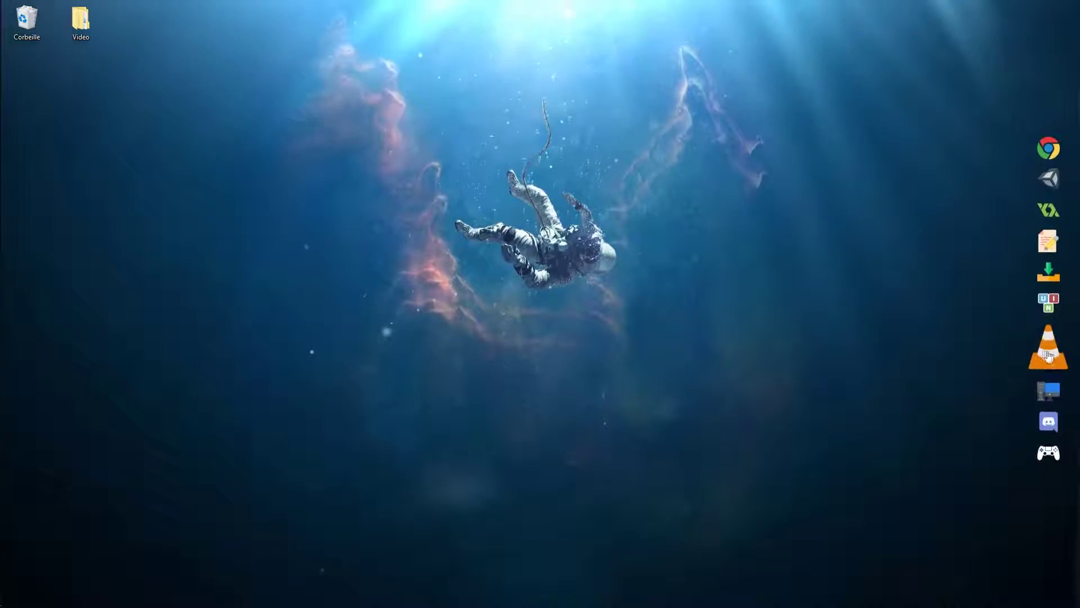
Step: Set vertical=0 in the dock's Settings file to make the dock horizontal, and save and close the file
{"action": "right_click", "coordinate": [1048, 355]}
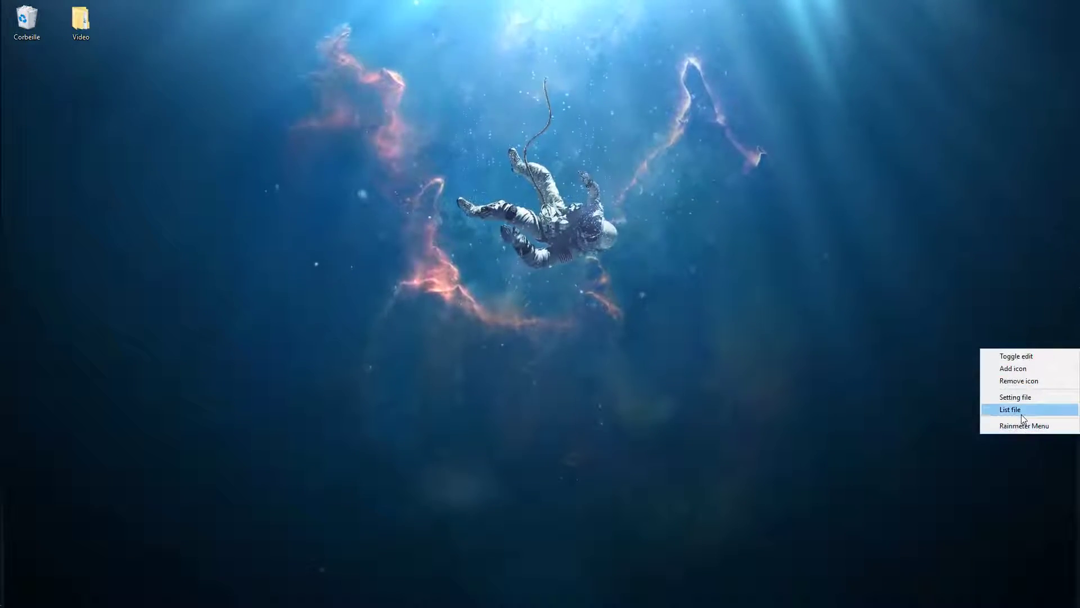
{"action": "left_click", "coordinate": [1019, 397]}
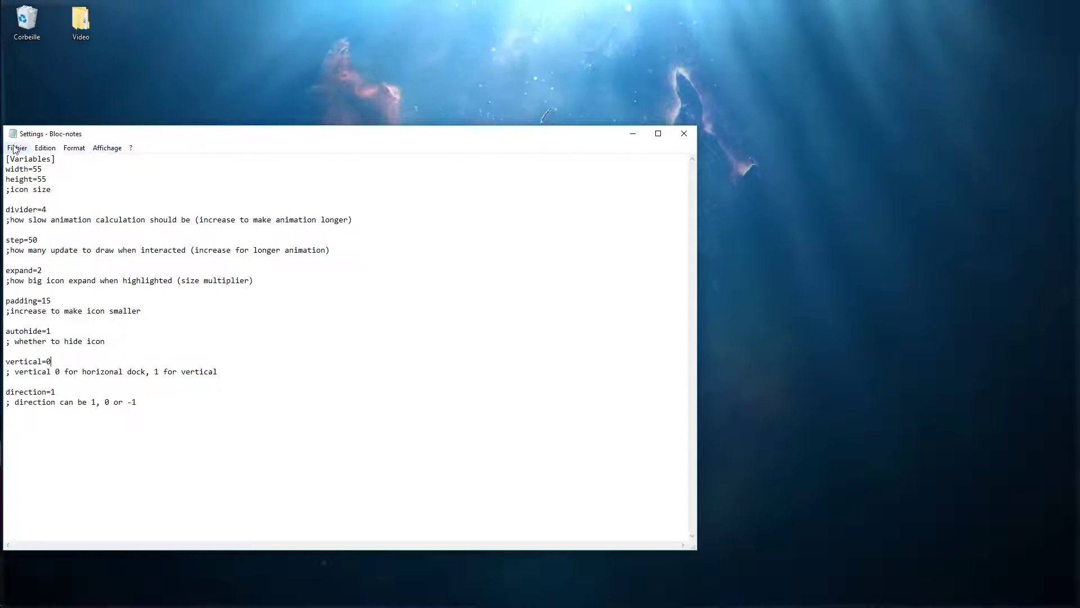
{"action": "left_click", "coordinate": [45, 148]}
{"action": "mouse_move", "coordinate": [17, 148]}
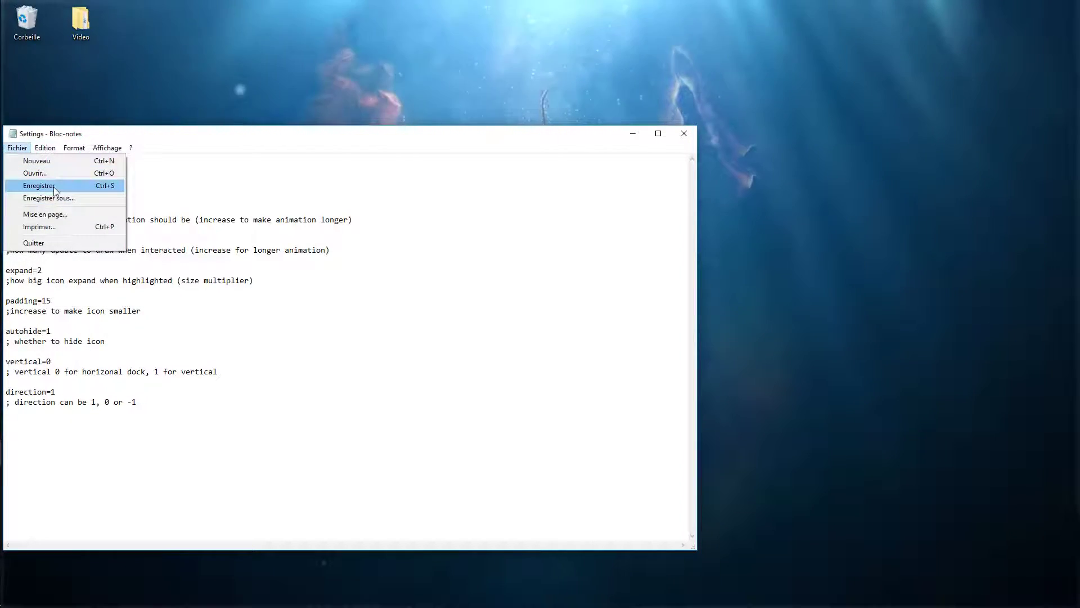
{"action": "left_click", "coordinate": [55, 185]}
{"action": "left_click", "coordinate": [679, 135]}
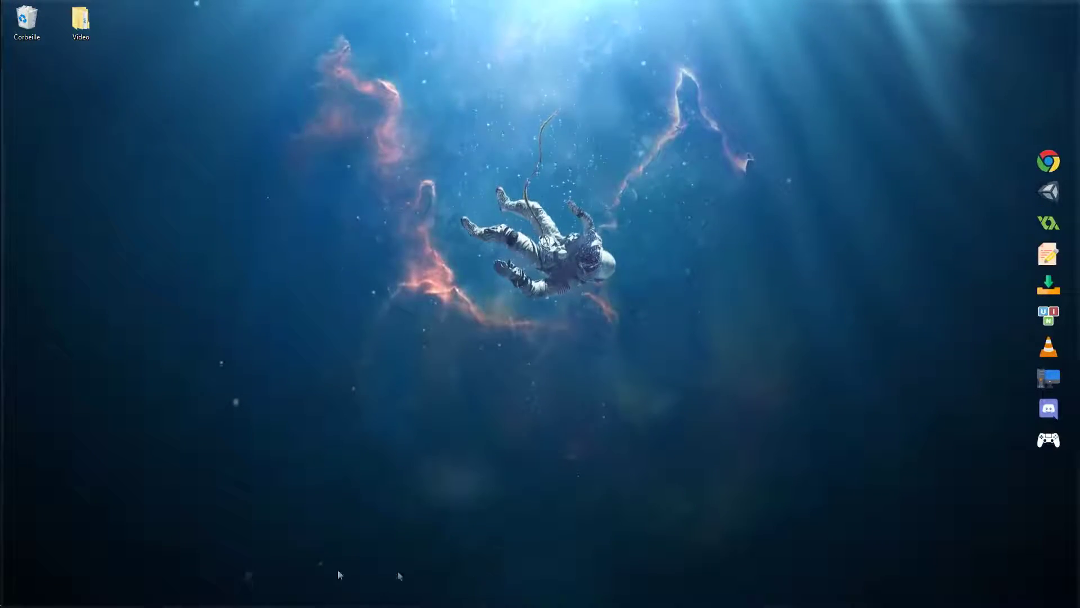
Step: Review the automatic hiding in desktop mode and the position in the taskbar settings, and close the settings window
{"action": "right_click", "coordinate": [12, 481]}
{"action": "left_click", "coordinate": [37, 470]}
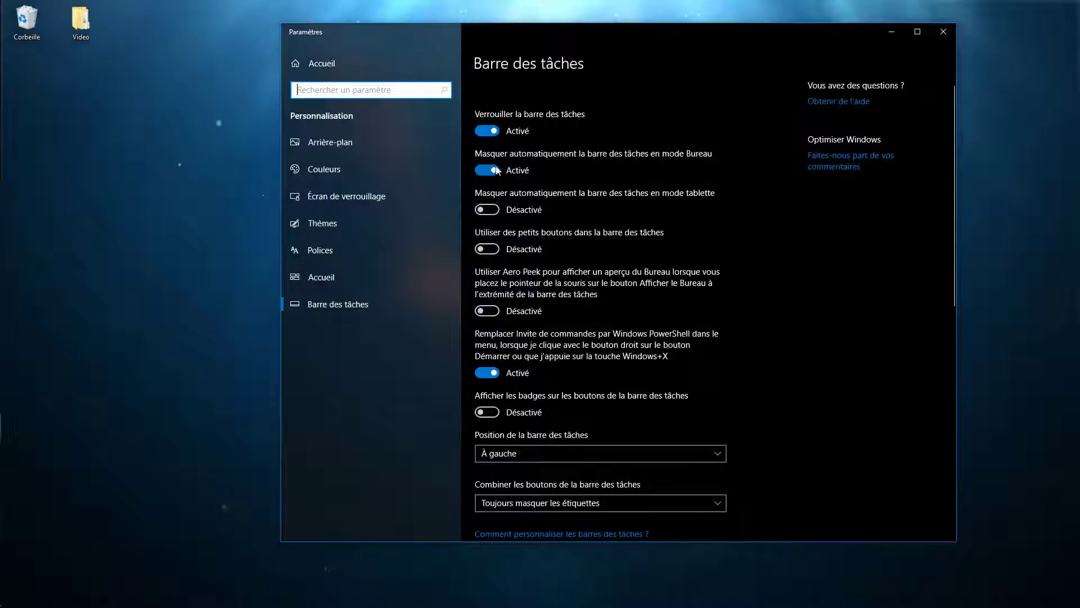
{"action": "left_click", "coordinate": [487, 170]}
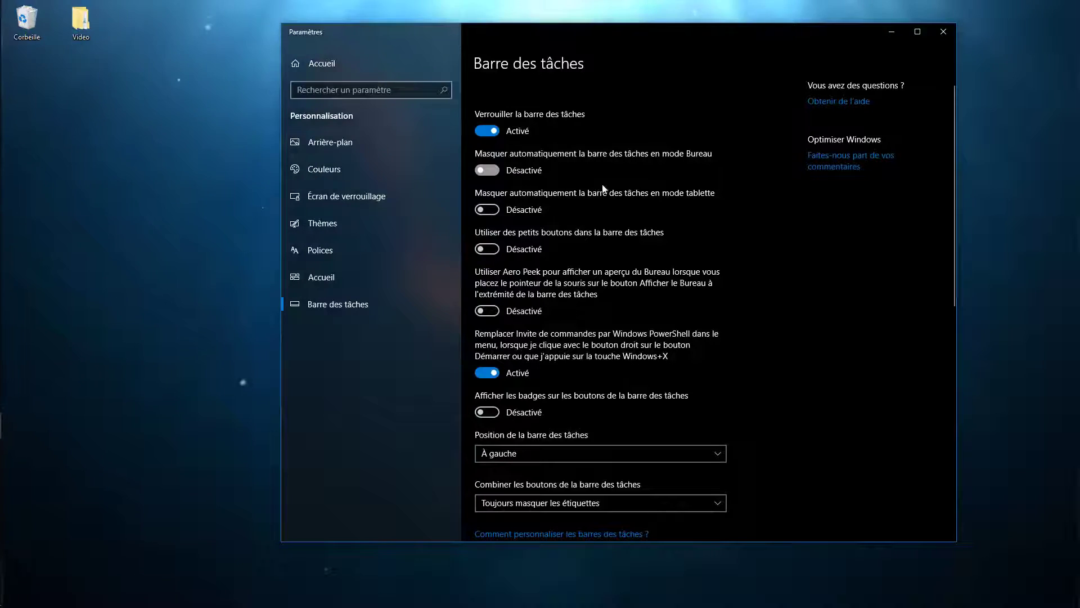
{"action": "scroll", "coordinate": [540, 472], "scroll_direction": "down", "scroll_amount": 2}
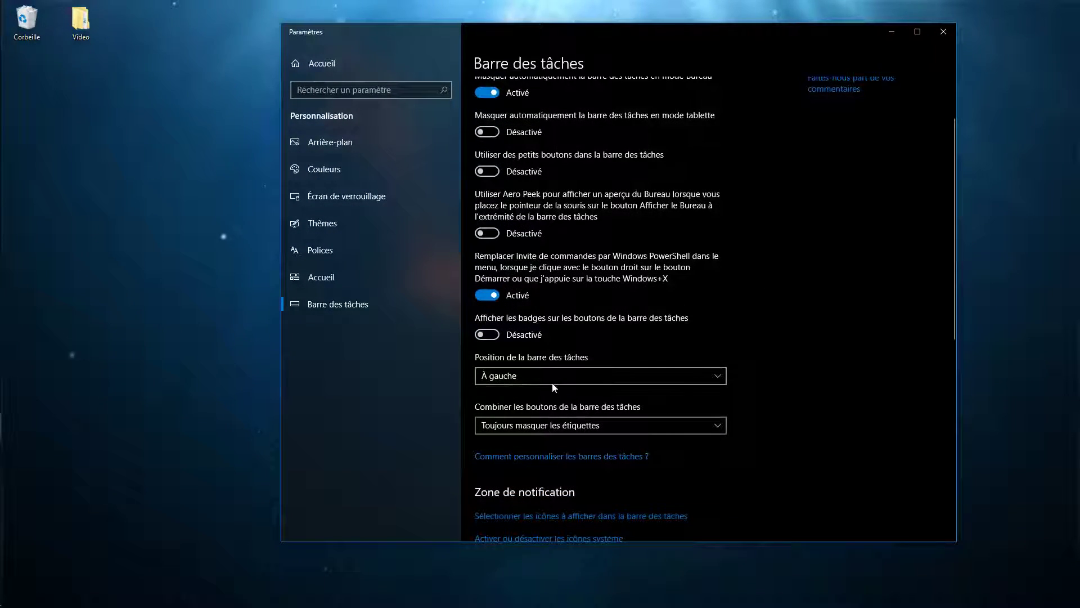
{"action": "left_click", "coordinate": [555, 377]}
{"action": "left_click", "coordinate": [502, 377]}
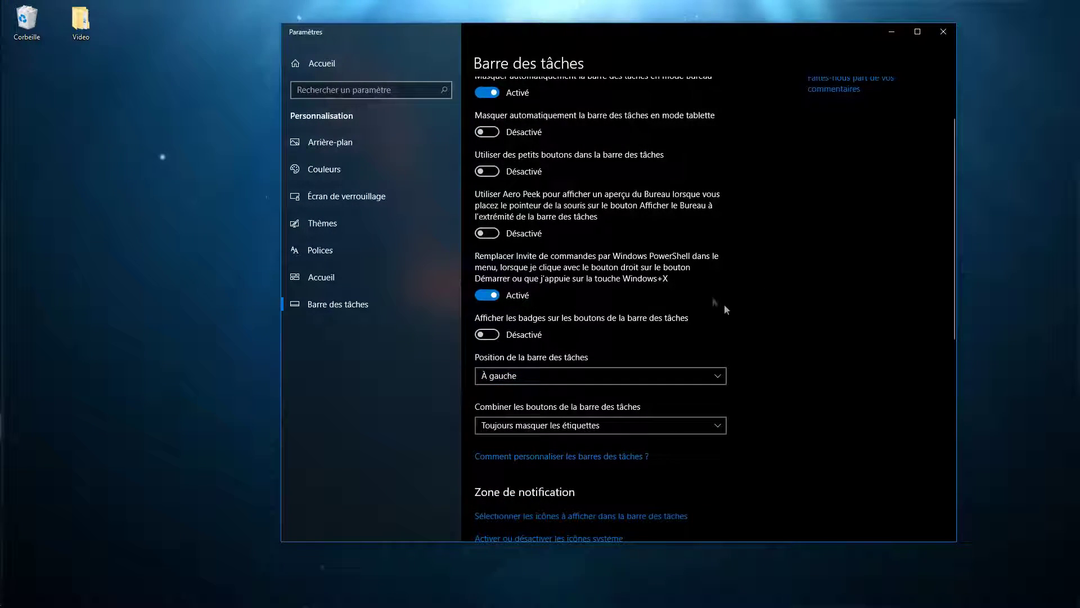
{"action": "left_click", "coordinate": [941, 33]}
Step: Refresh all skins in Rainmeter's skin manager, minimize it, and move the icon dock to the bottom centre of the desktop
{"action": "mouse_move", "coordinate": [1008, 273]}
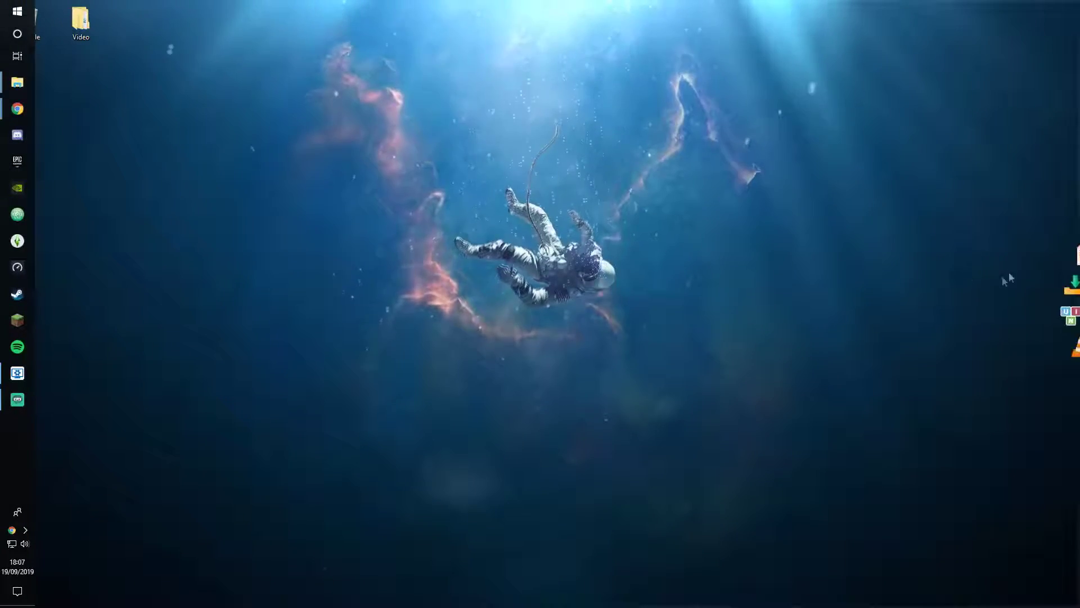
{"action": "right_click", "coordinate": [1044, 350]}
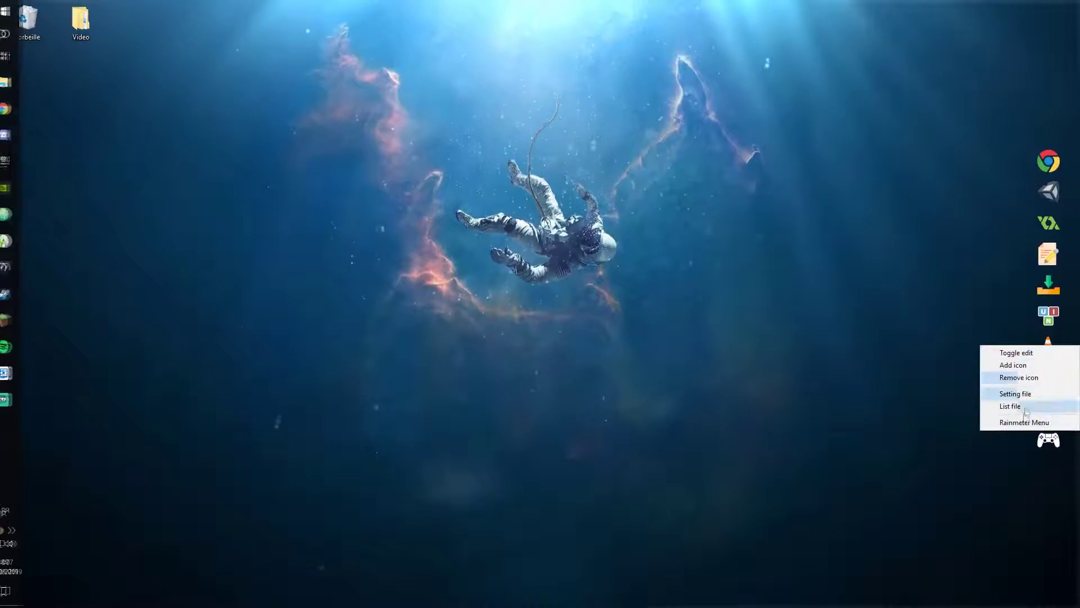
{"action": "left_click", "coordinate": [1024, 422]}
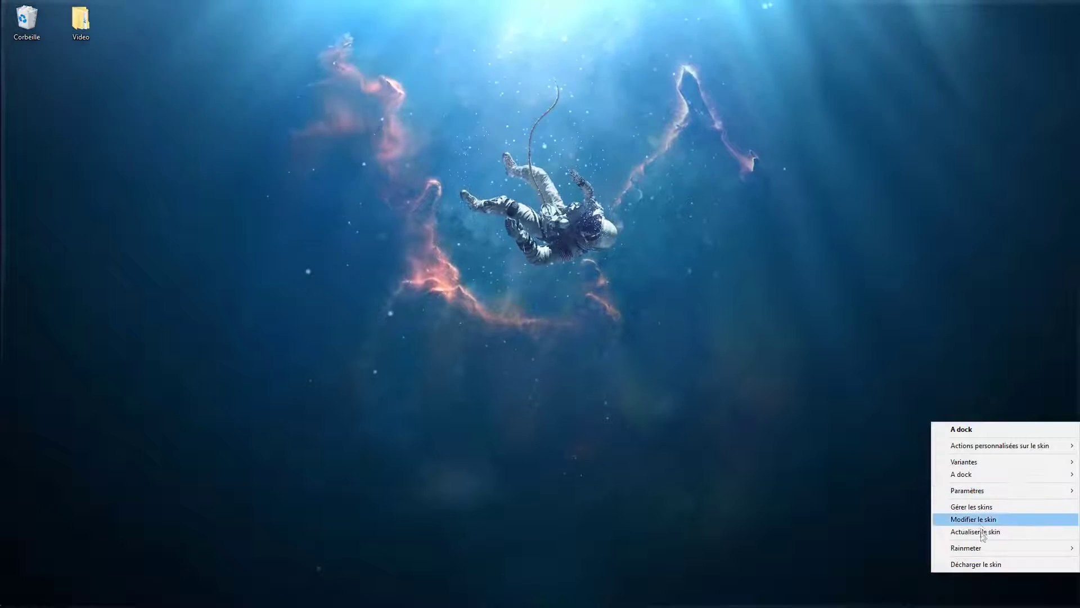
{"action": "mouse_move", "coordinate": [966, 548]}
{"action": "left_click", "coordinate": [859, 420]}
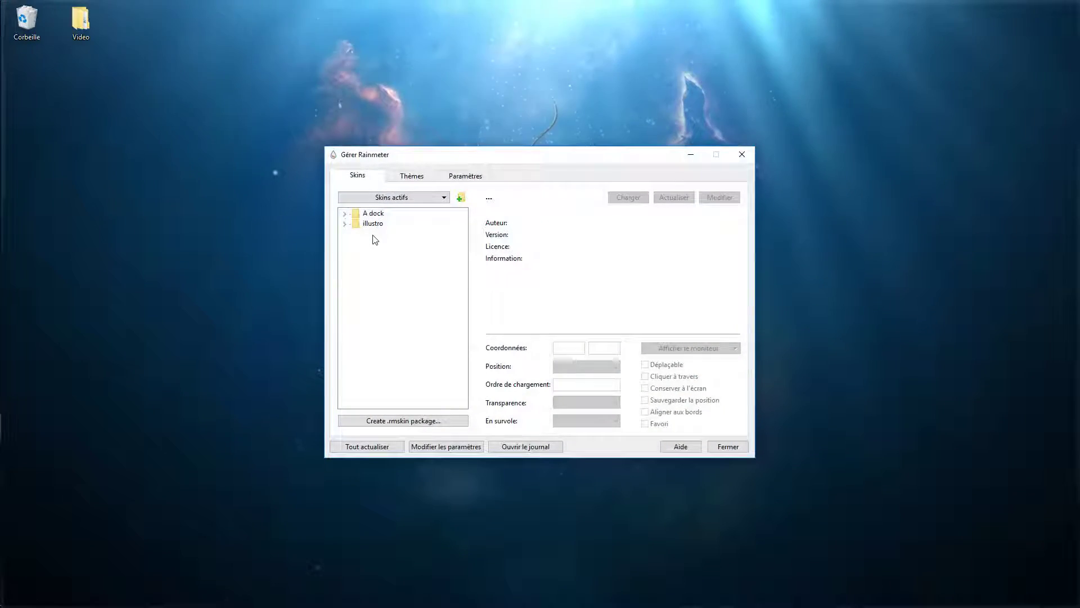
{"action": "left_click_drag", "start_coordinate": [478, 153], "coordinate": [438, 94]}
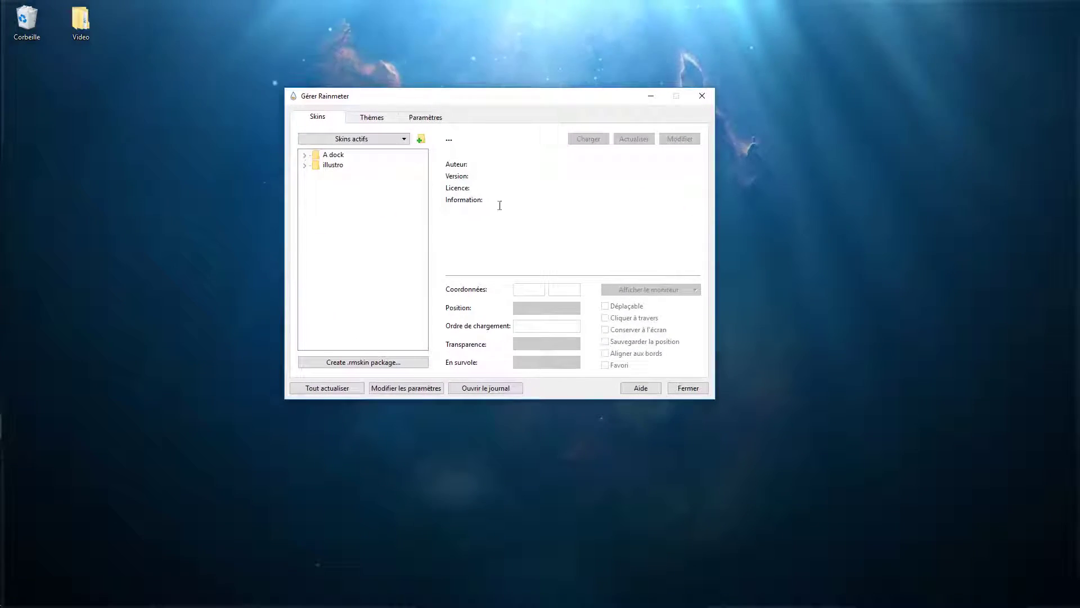
{"action": "left_click", "coordinate": [329, 388]}
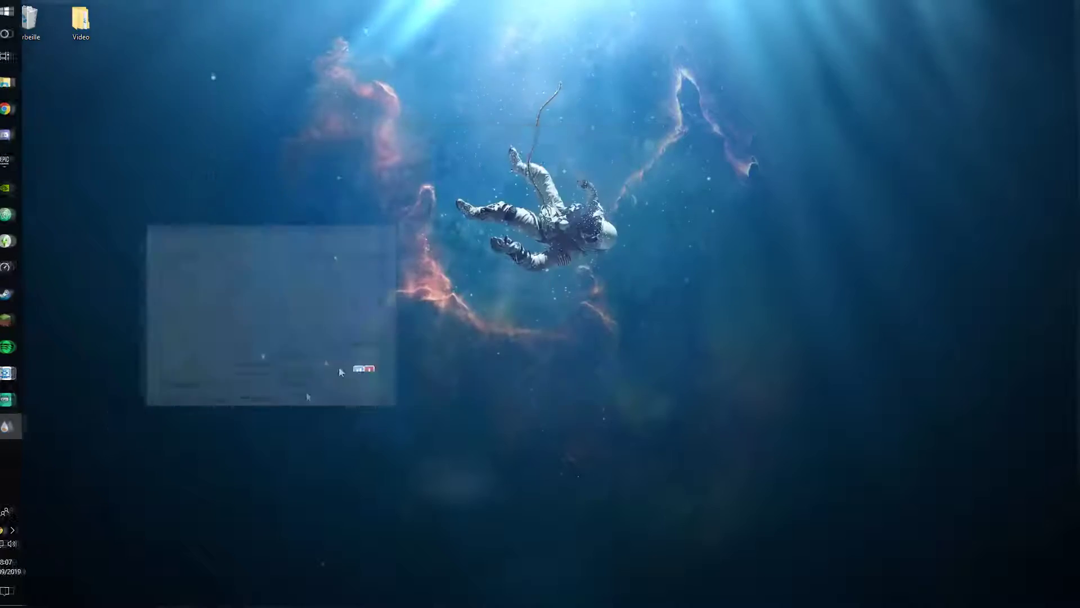
{"action": "left_click_drag", "start_coordinate": [374, 343], "coordinate": [551, 586]}
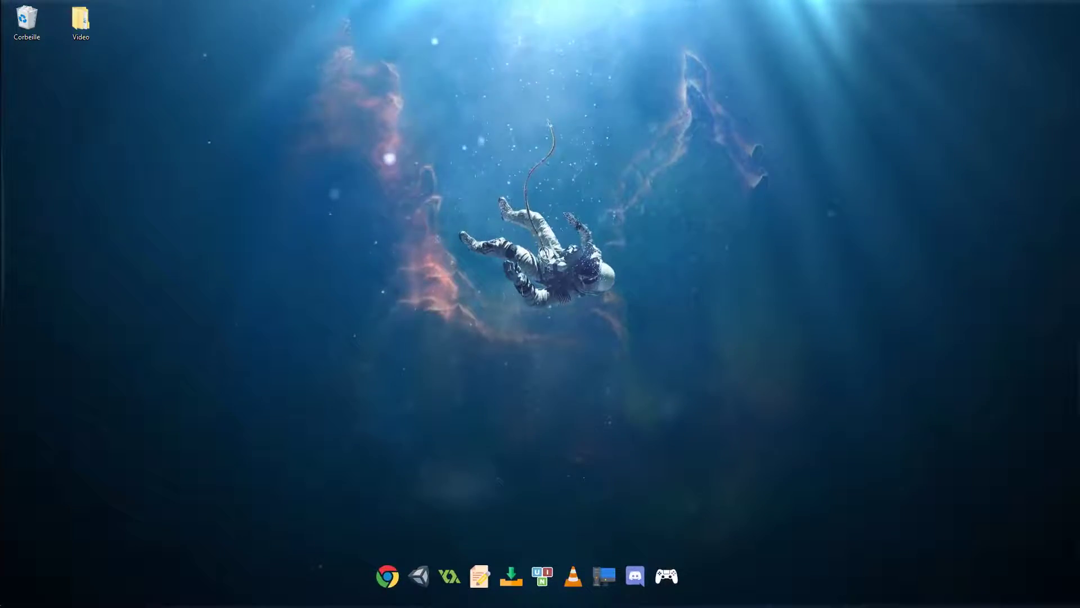
Step: Switch to Chrome, download the Fascinate 1.0 skin from its DeviantArt page and put the file in the desktop's Video folder
{"action": "mouse_move", "coordinate": [0, 311]}
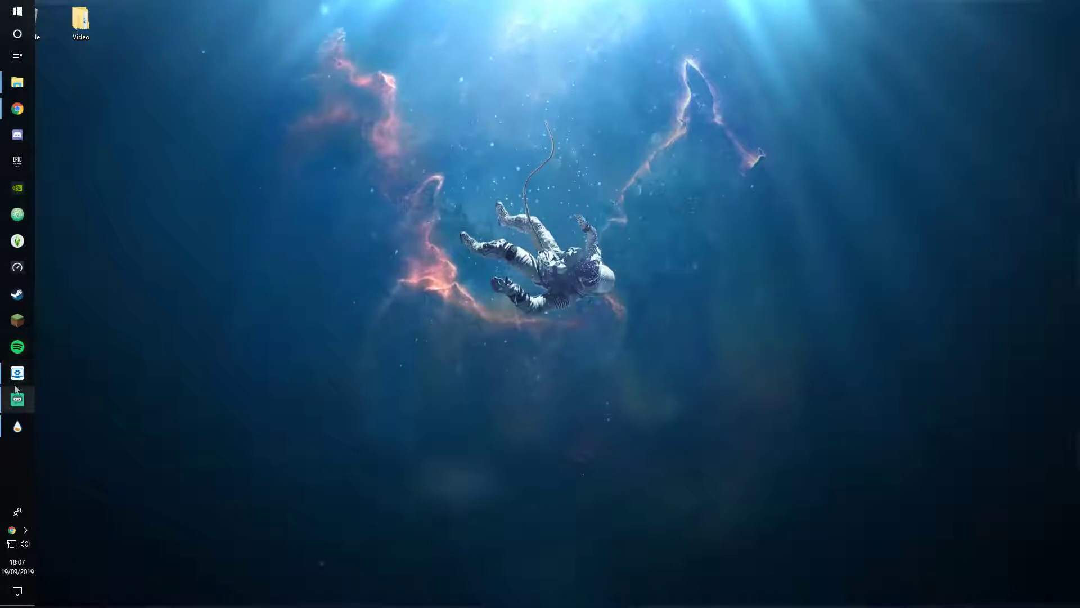
{"action": "mouse_move", "coordinate": [18, 109]}
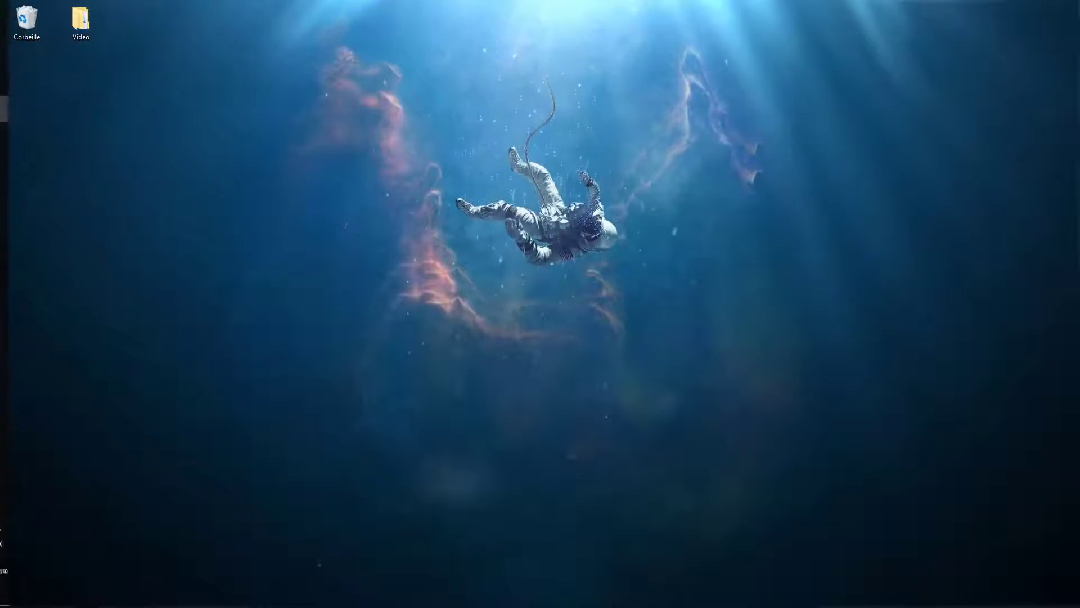
{"action": "left_click_drag", "start_coordinate": [1076, 68], "coordinate": [696, 60]}
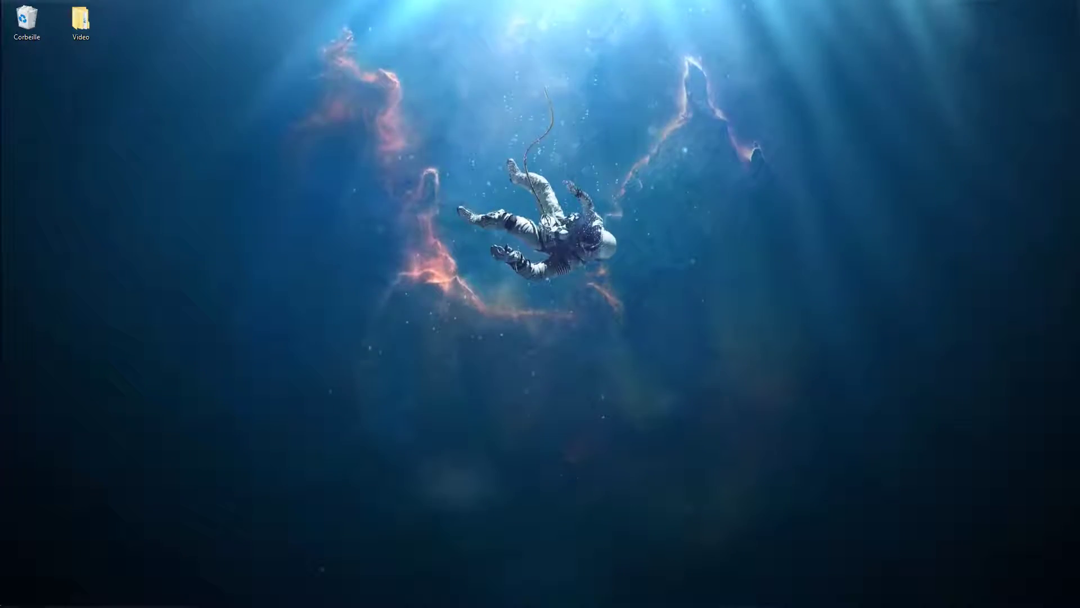
{"action": "left_click_drag", "start_coordinate": [1078, 76], "coordinate": [956, 49]}
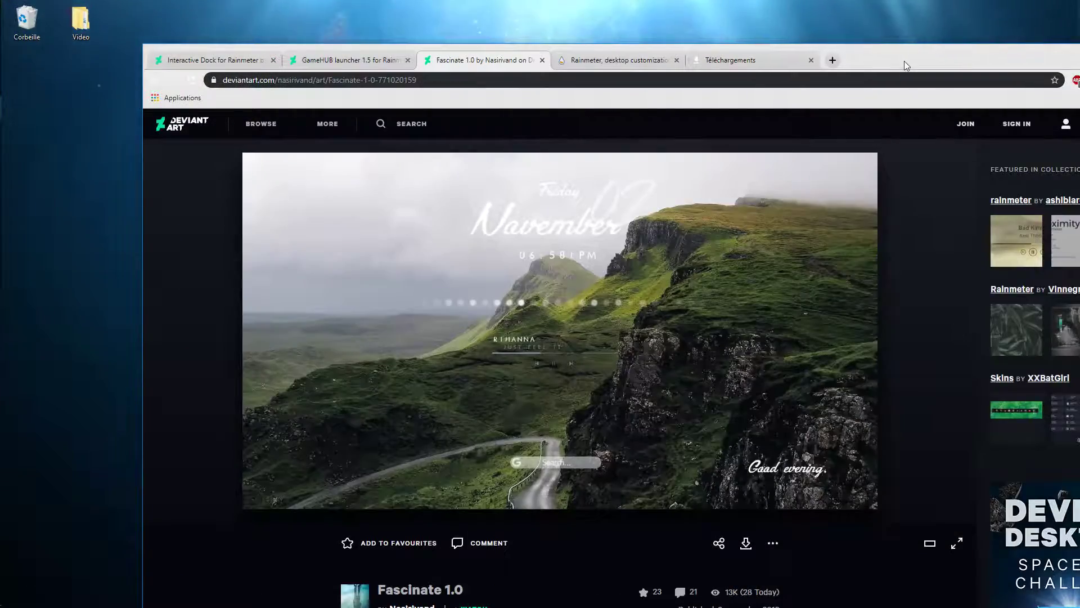
{"action": "left_click_drag", "start_coordinate": [906, 66], "coordinate": [855, 22]}
{"action": "scroll", "coordinate": [418, 303], "scroll_direction": "down", "scroll_amount": 2}
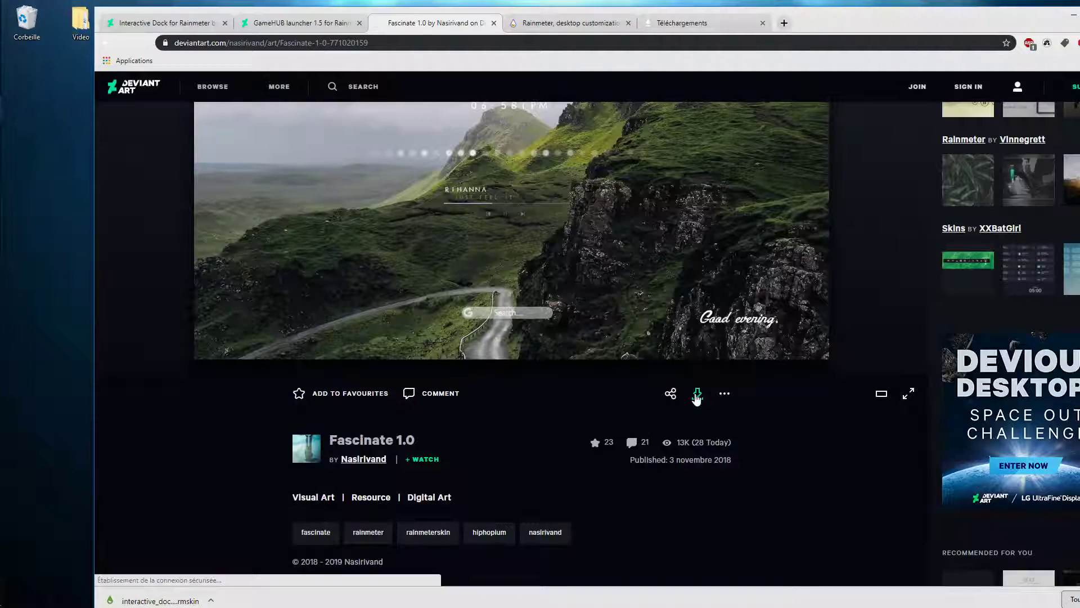
{"action": "left_click_drag", "start_coordinate": [832, 23], "coordinate": [880, 27]}
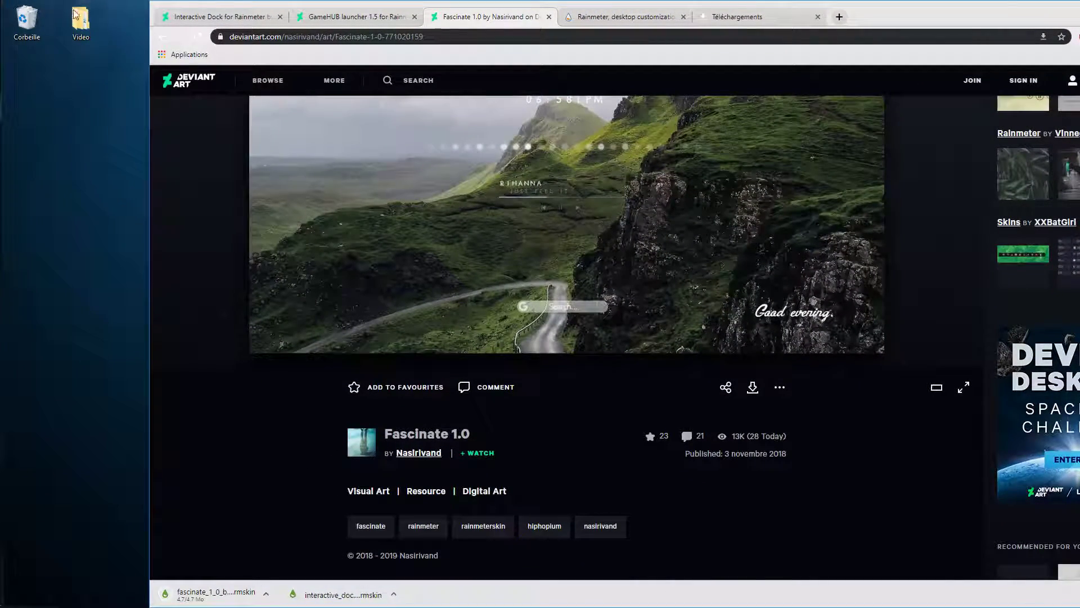
{"action": "left_click_drag", "start_coordinate": [82, 33], "coordinate": [95, 36]}
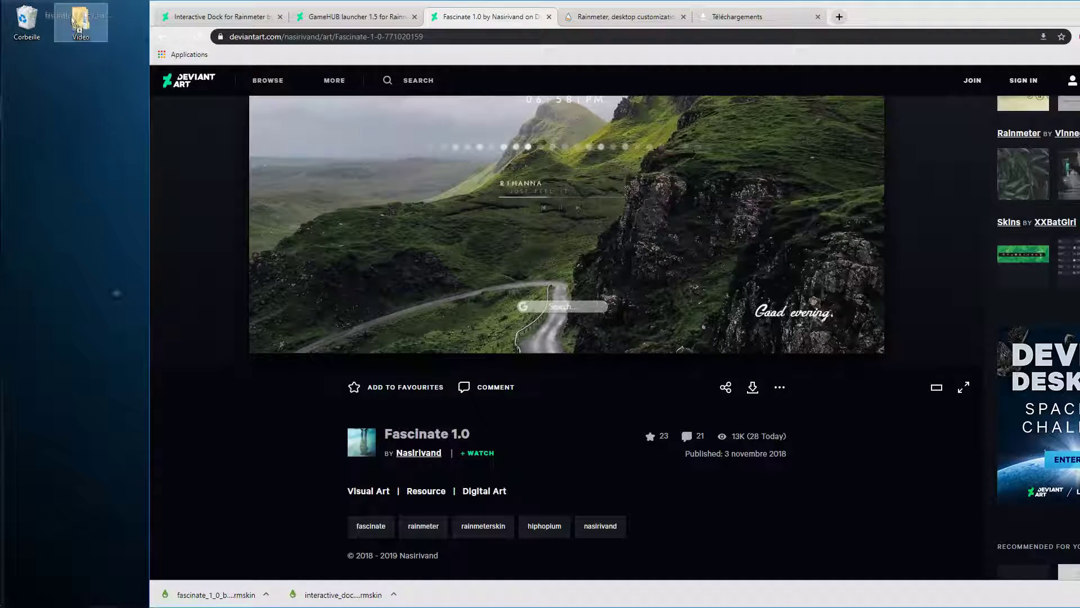
Step: Install the Fascinate skin package from the Video folder and minimize the folder window
{"action": "left_click", "coordinate": [463, 235]}
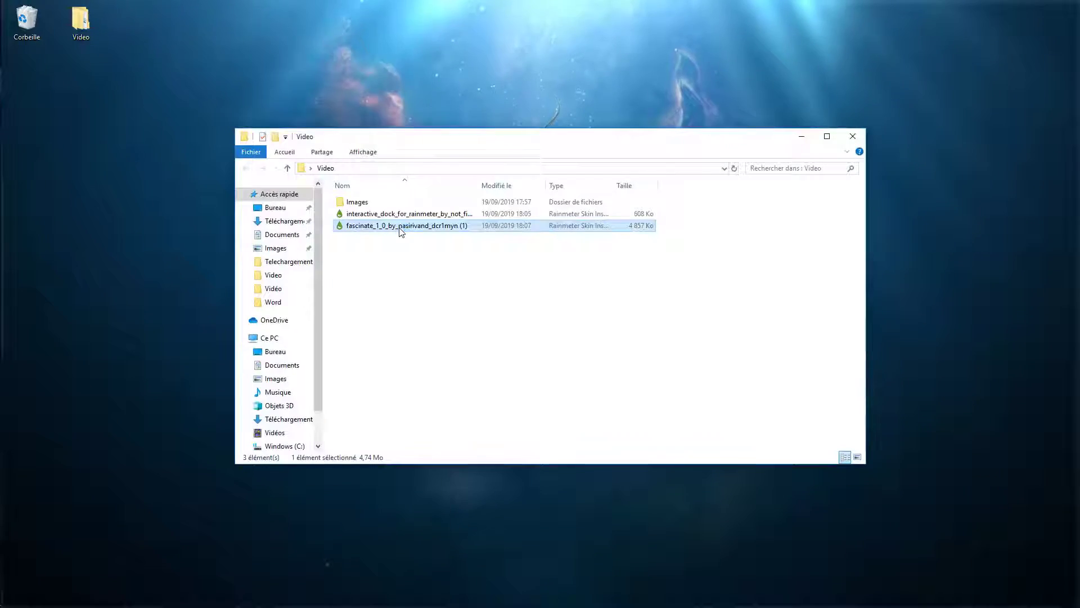
{"action": "left_click", "coordinate": [580, 396]}
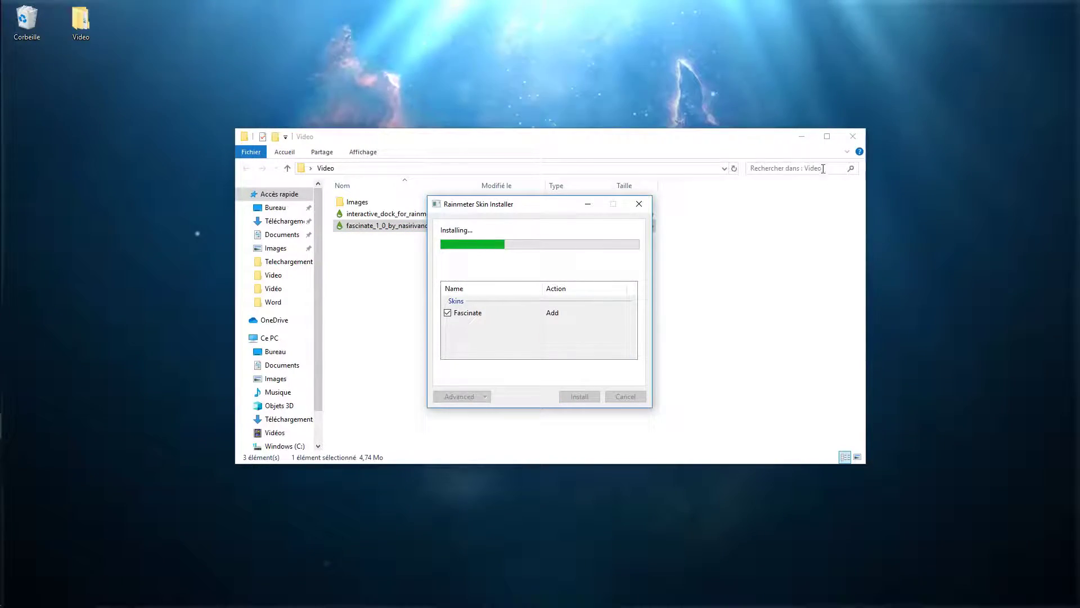
{"action": "left_click", "coordinate": [802, 141]}
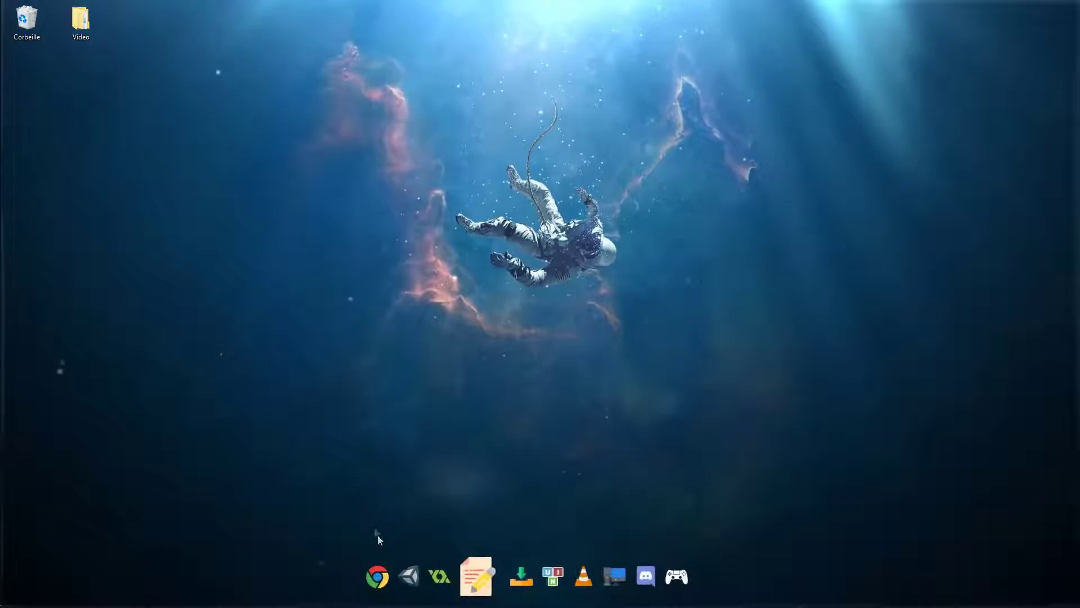
Step: Load Fascinate's Clock.ini skin from Rainmeter's skin manager and place the clock at the top centre of the desktop
{"action": "right_click", "coordinate": [604, 579]}
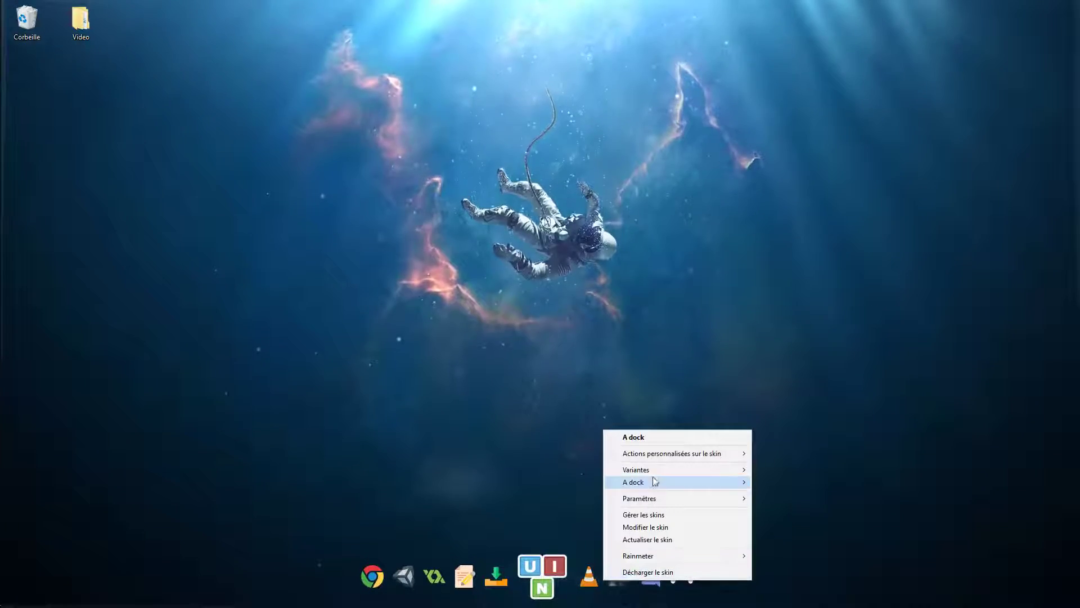
{"action": "mouse_move", "coordinate": [663, 556]}
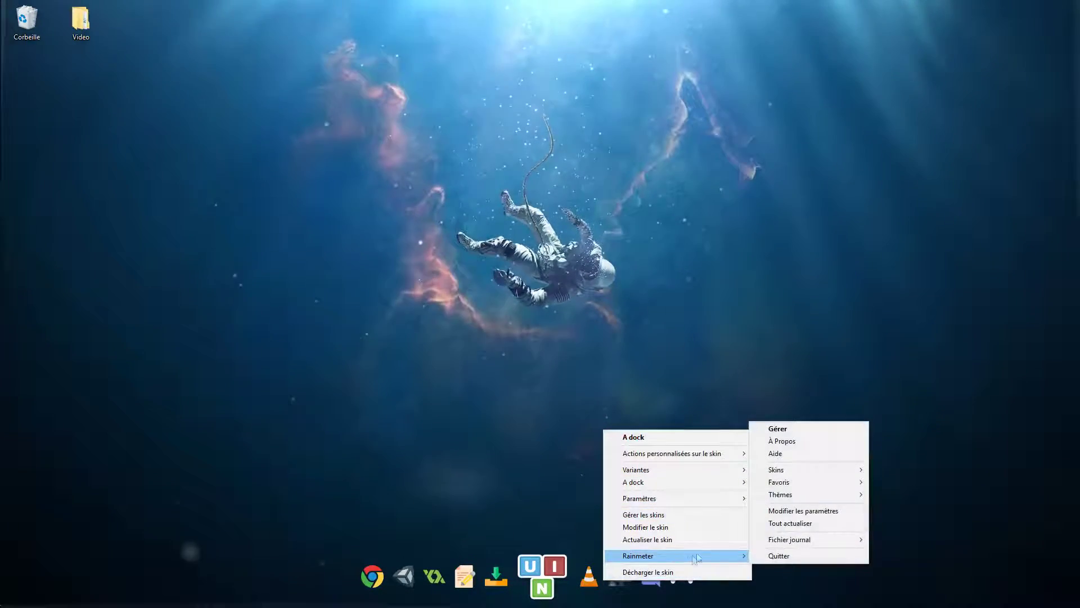
{"action": "left_click", "coordinate": [779, 431]}
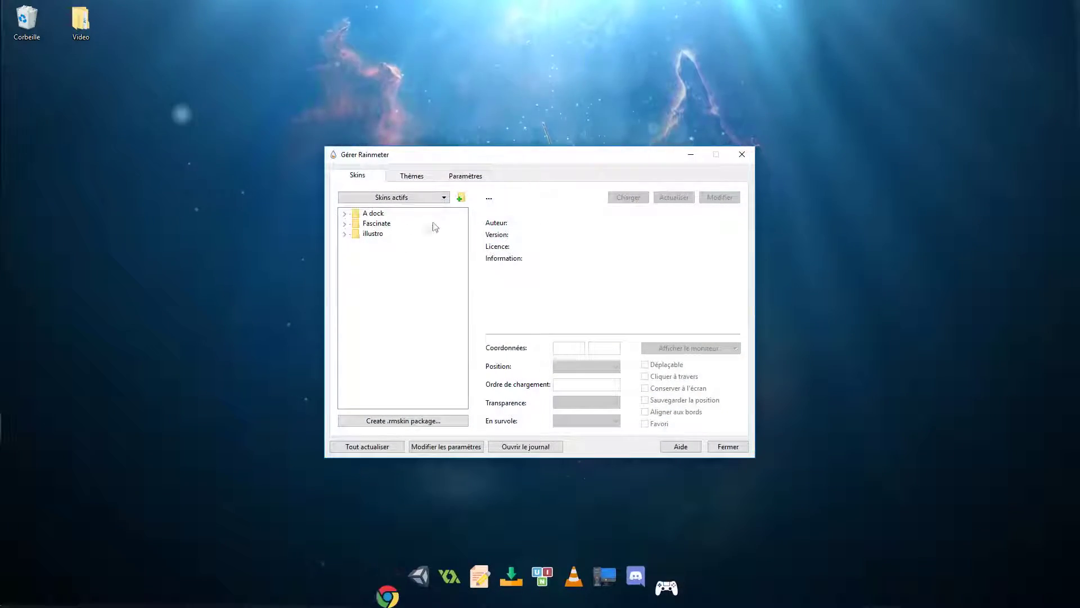
{"action": "left_click_drag", "start_coordinate": [488, 167], "coordinate": [629, 165]}
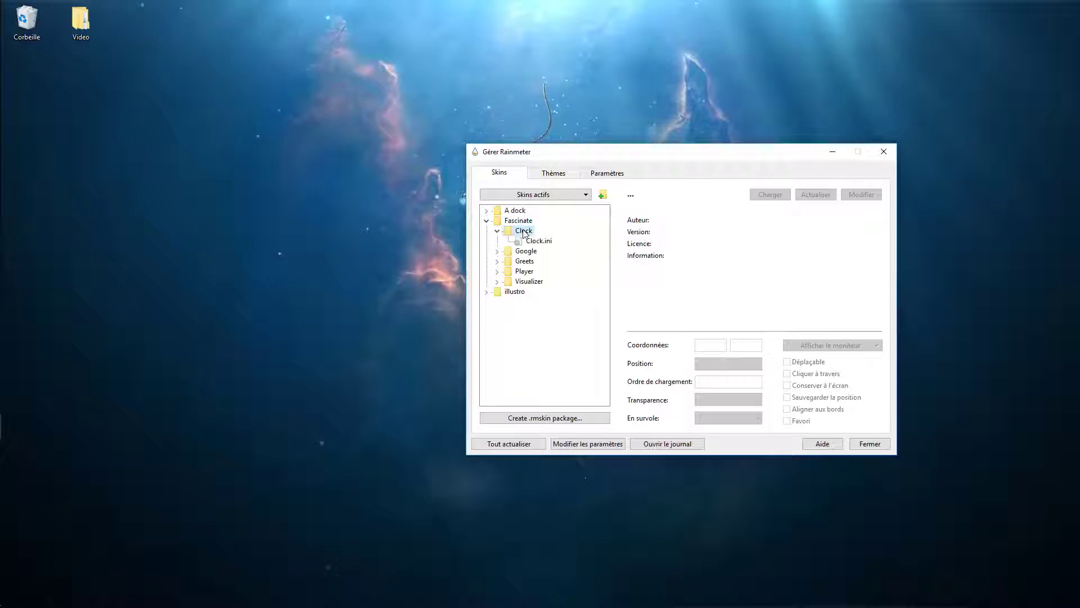
{"action": "double_click", "coordinate": [540, 245]}
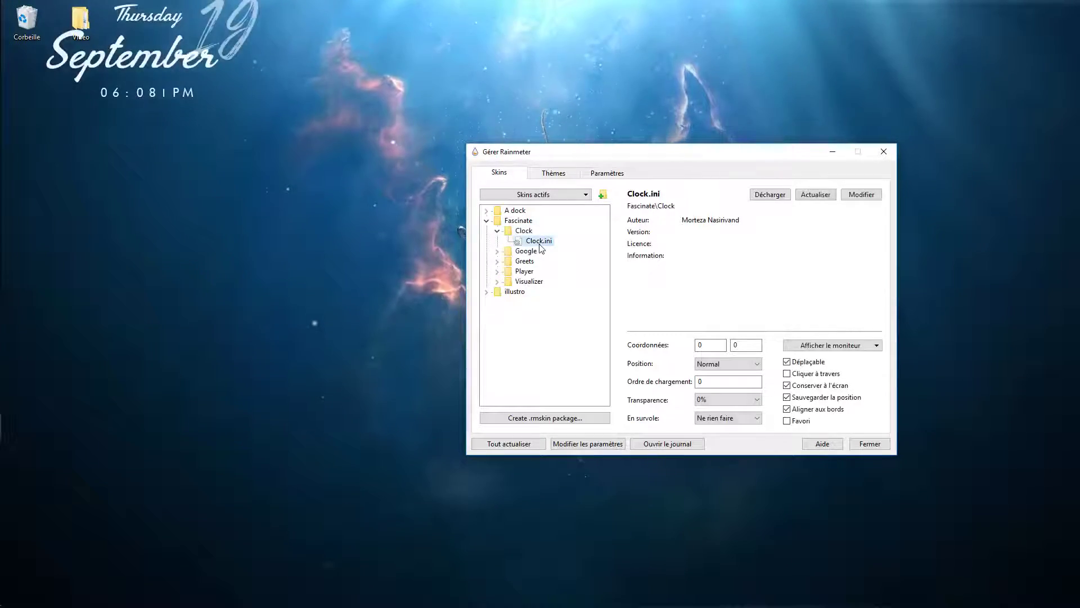
{"action": "left_click_drag", "start_coordinate": [607, 161], "coordinate": [674, 230]}
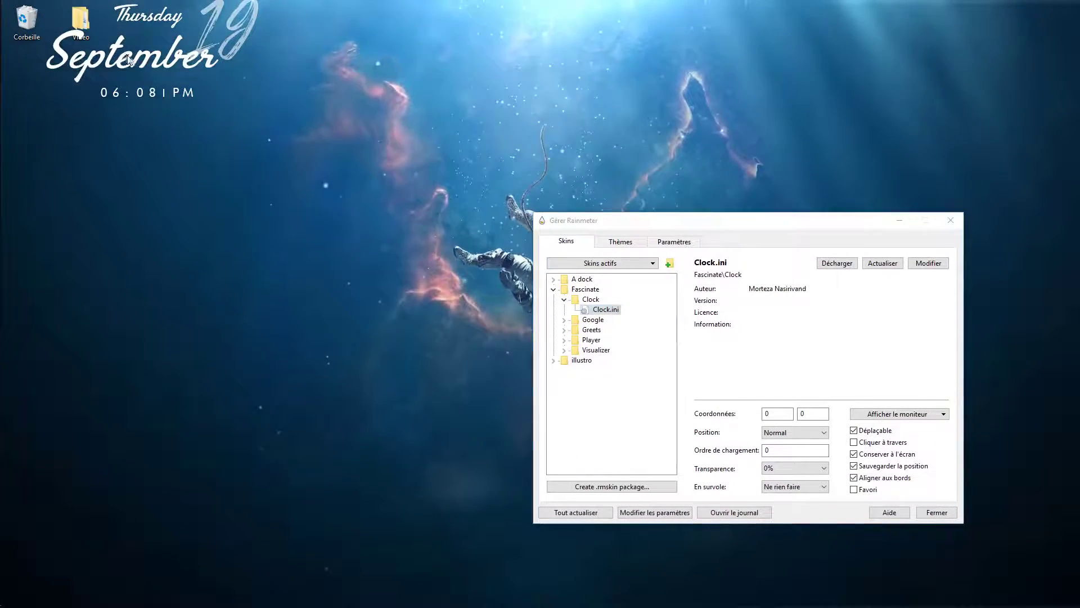
{"action": "left_click_drag", "start_coordinate": [122, 53], "coordinate": [508, 79]}
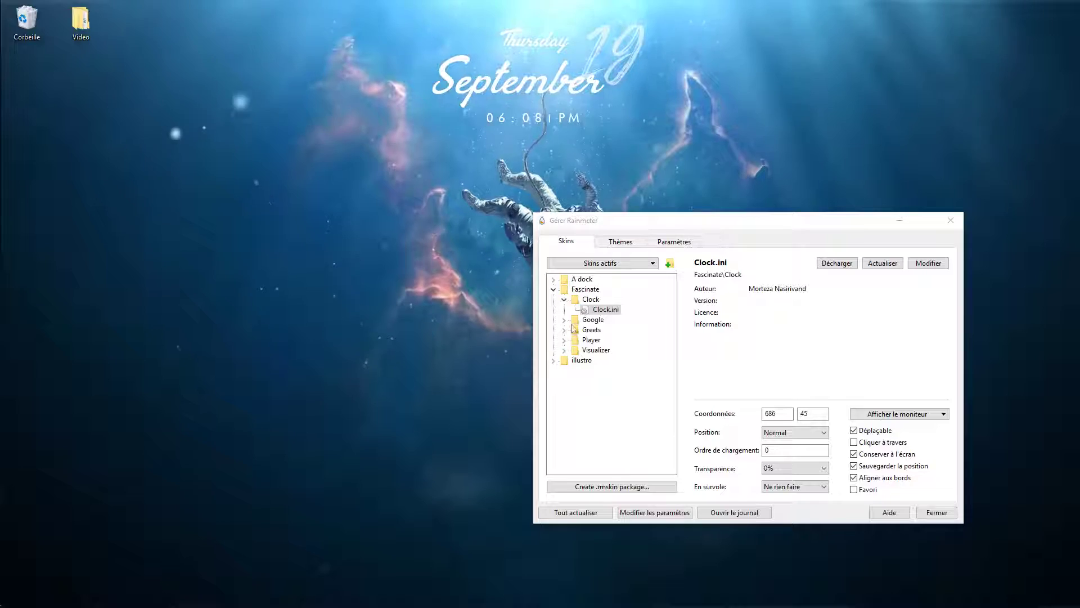
Step: Load Fascinate's Player skin, minimize the skin manager, and centre the player on the desktop below the astronaut
{"action": "left_click", "coordinate": [564, 300]}
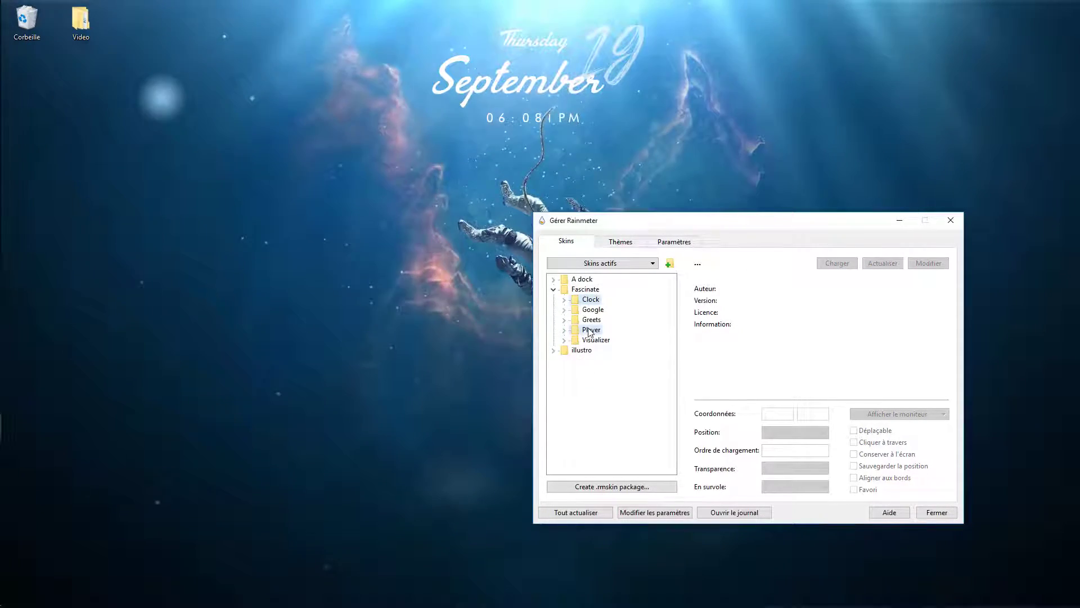
{"action": "left_click", "coordinate": [563, 330]}
{"action": "left_click", "coordinate": [613, 340]}
{"action": "left_click_drag", "start_coordinate": [726, 221], "coordinate": [780, 281]}
{"action": "left_click_drag", "start_coordinate": [107, 21], "coordinate": [481, 324]}
{"action": "left_click", "coordinate": [953, 281]}
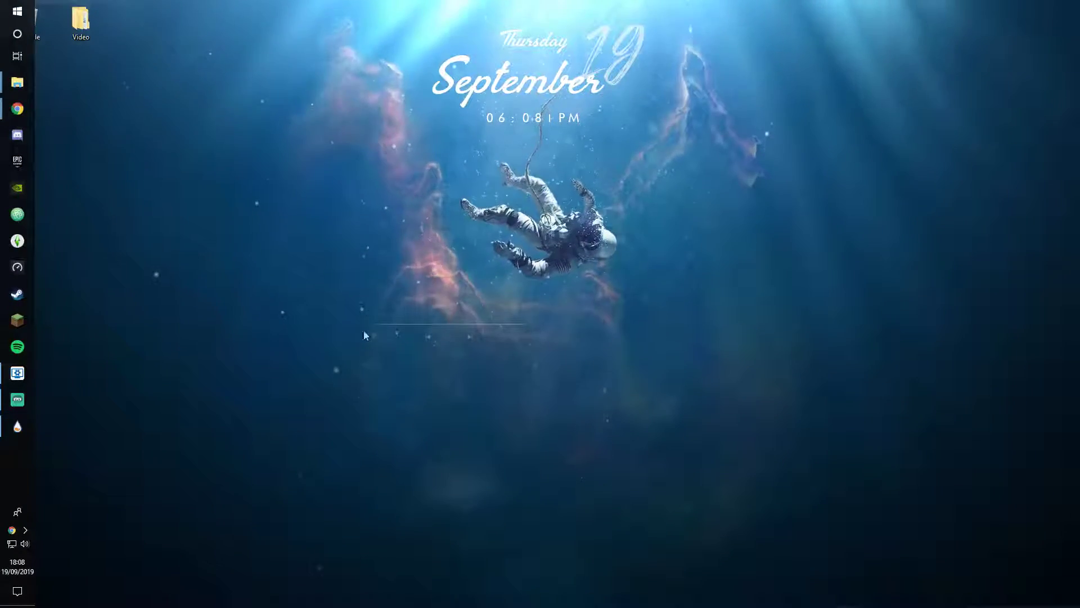
{"action": "left_click_drag", "start_coordinate": [523, 320], "coordinate": [512, 341]}
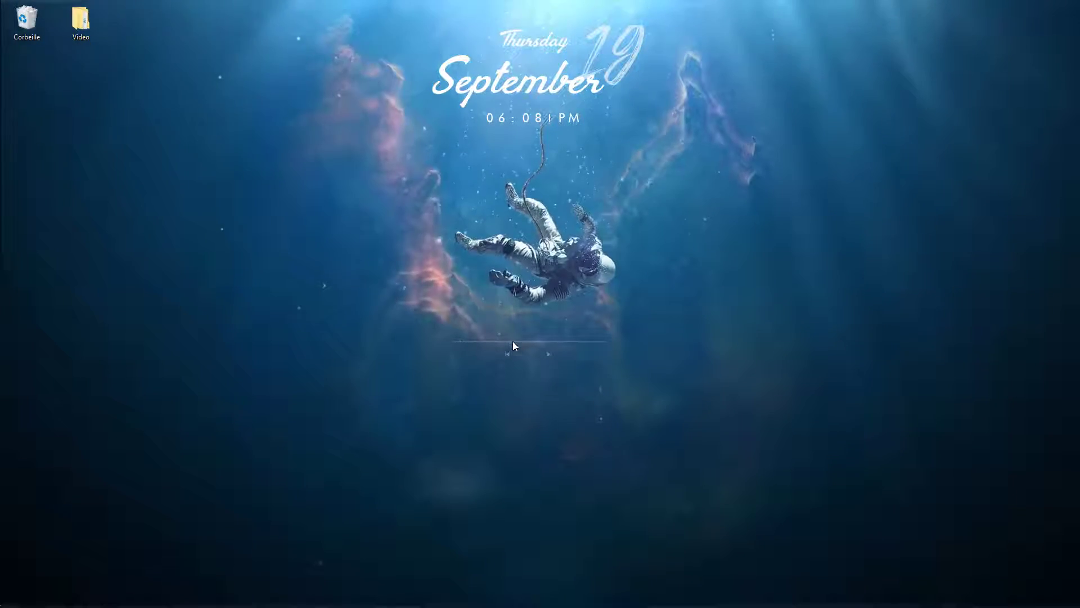
Step: Switch to Spotify to check the Player skin's playback controls against the current track, and minimize Spotify again
{"action": "mouse_move", "coordinate": [0, 348]}
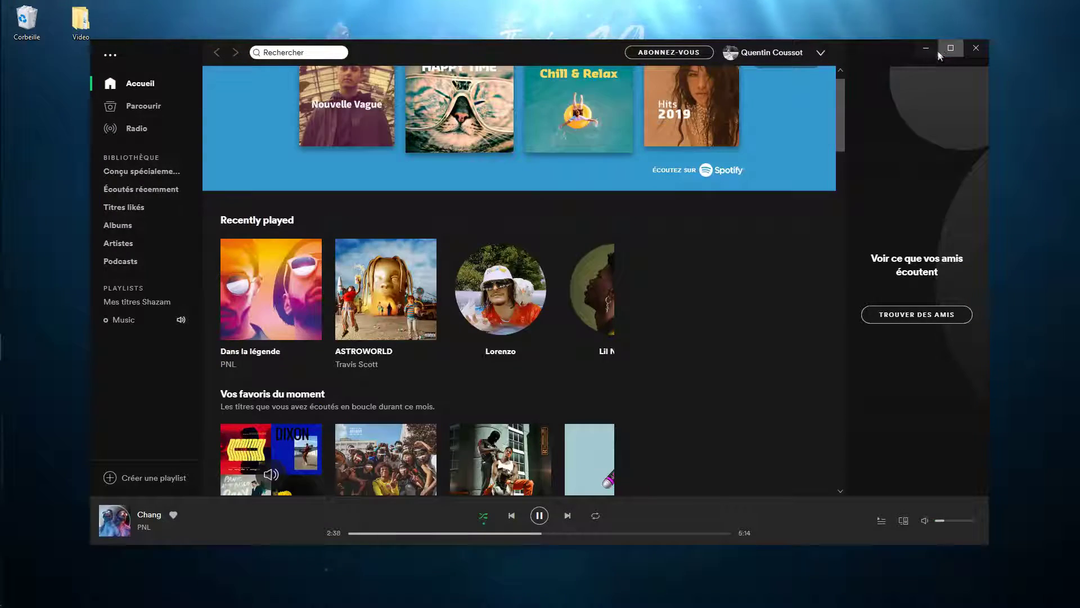
{"action": "left_click", "coordinate": [926, 49]}
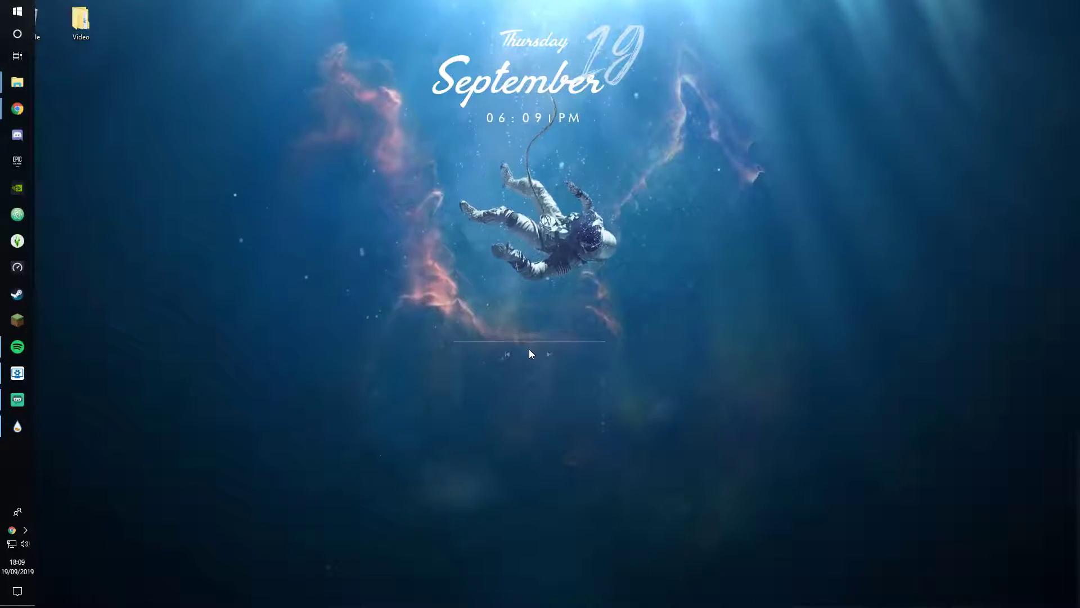
{"action": "left_click", "coordinate": [18, 346]}
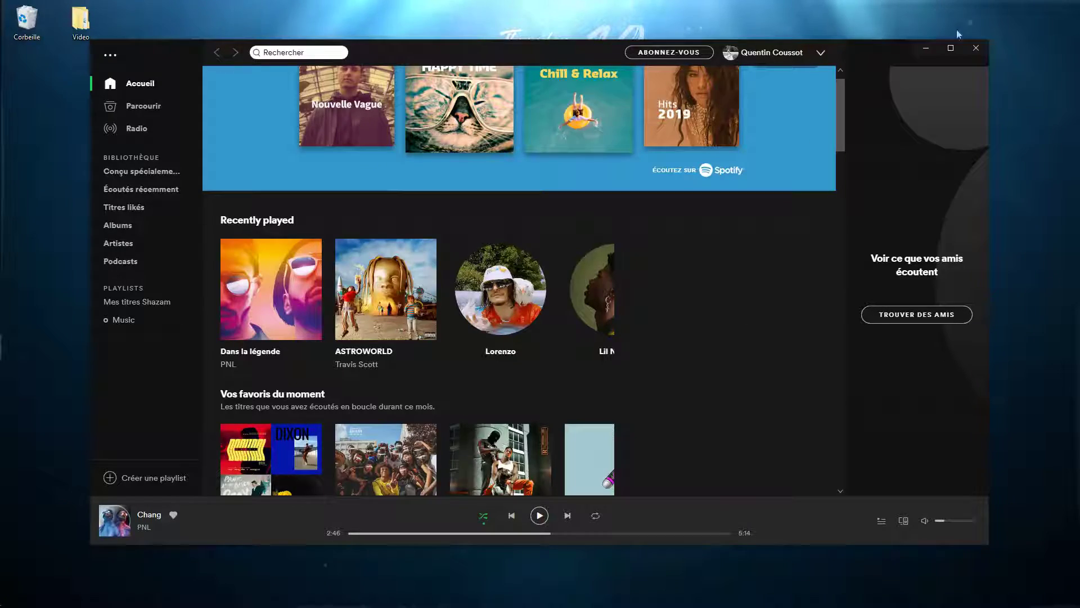
{"action": "left_click", "coordinate": [926, 48]}
{"action": "right_click", "coordinate": [552, 344]}
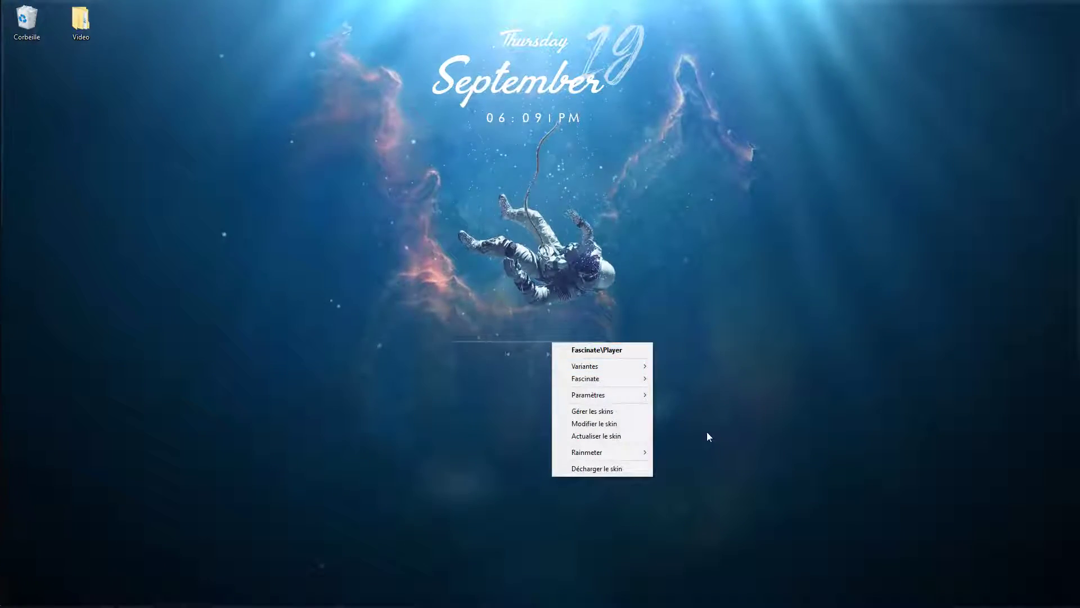
{"action": "mouse_move", "coordinate": [620, 397]}
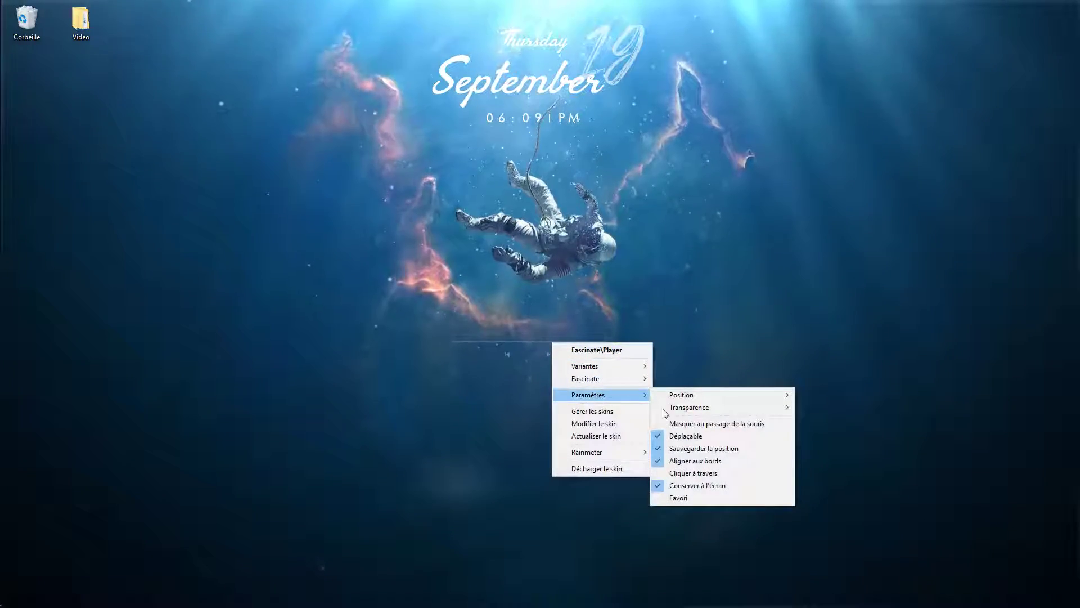
{"action": "mouse_move", "coordinate": [619, 452]}
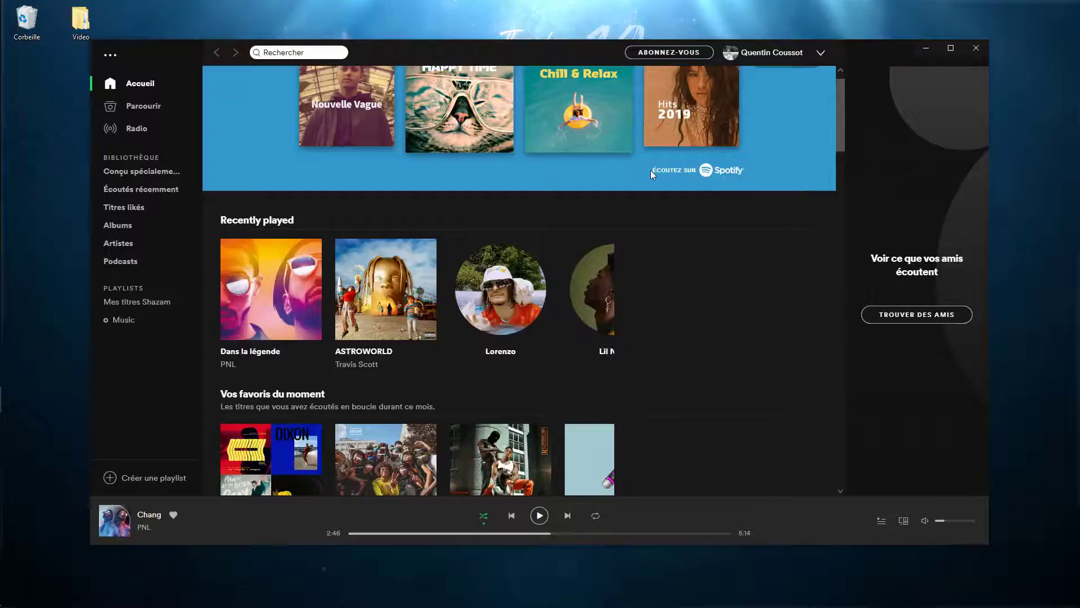
{"action": "mouse_move", "coordinate": [2, 209]}
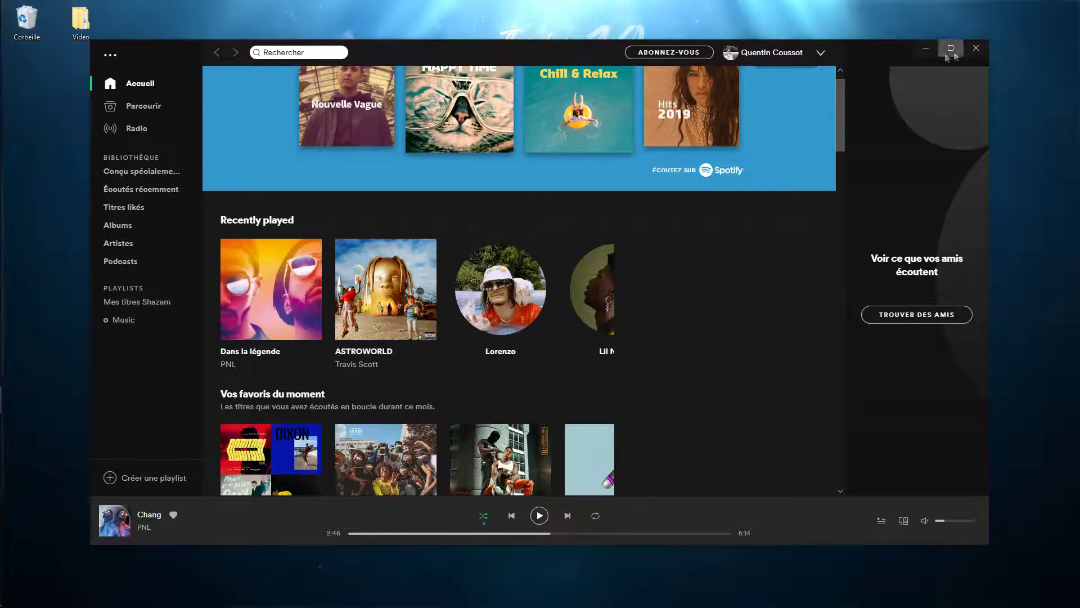
{"action": "left_click", "coordinate": [926, 49]}
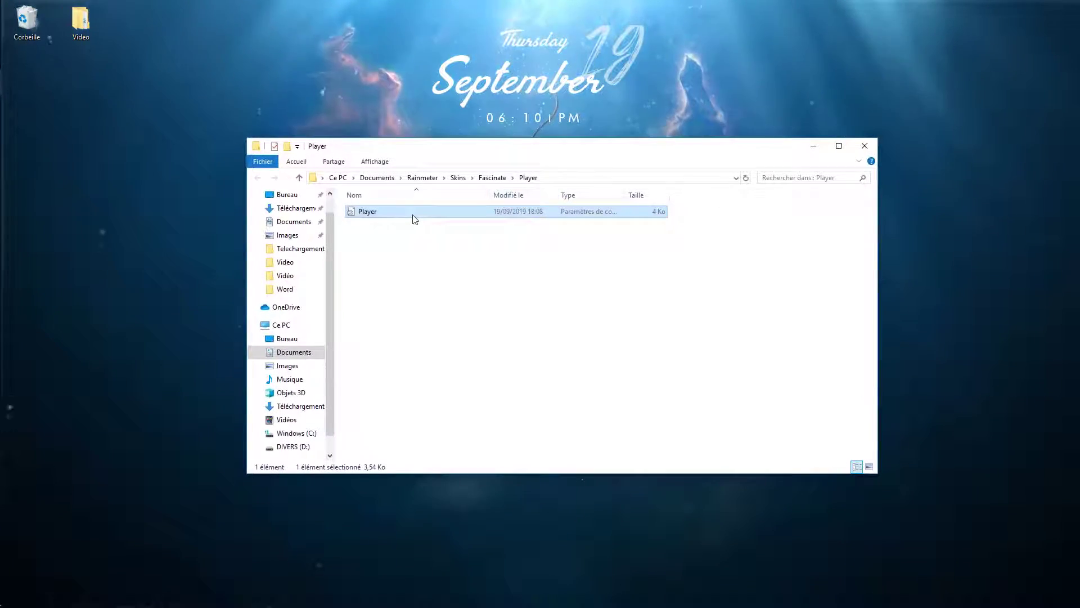
{"action": "double_click", "coordinate": [412, 216]}
{"action": "left_click", "coordinate": [689, 137]}
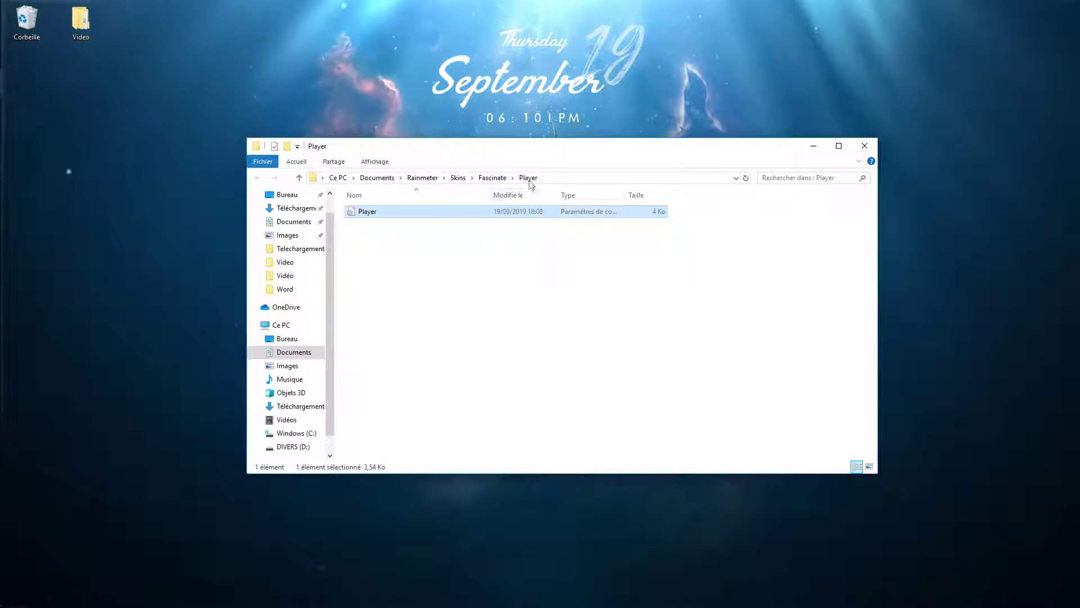
{"action": "left_click", "coordinate": [493, 179]}
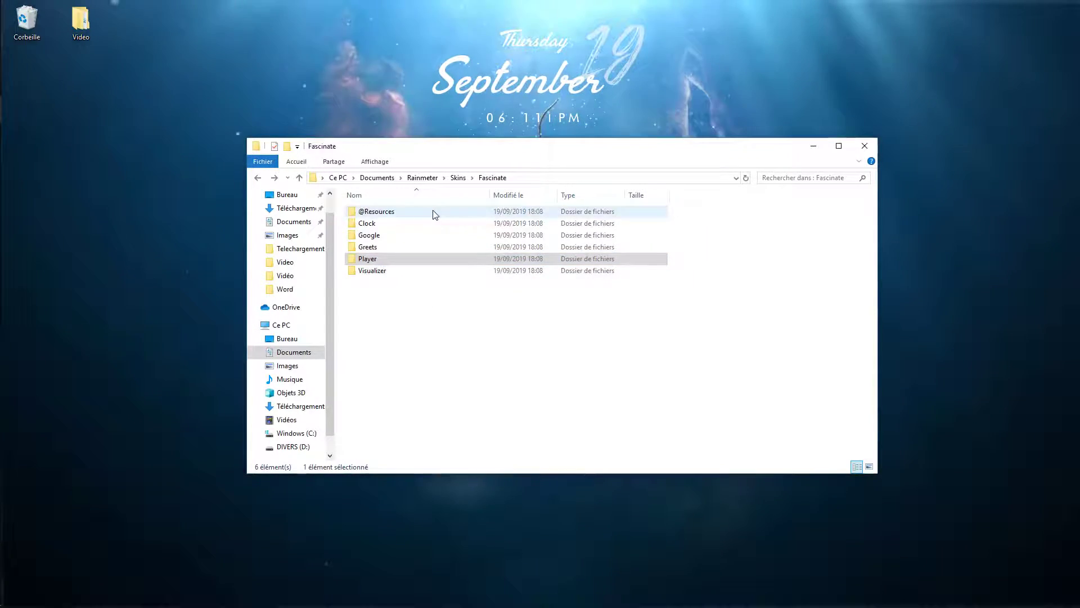
{"action": "double_click", "coordinate": [435, 213]}
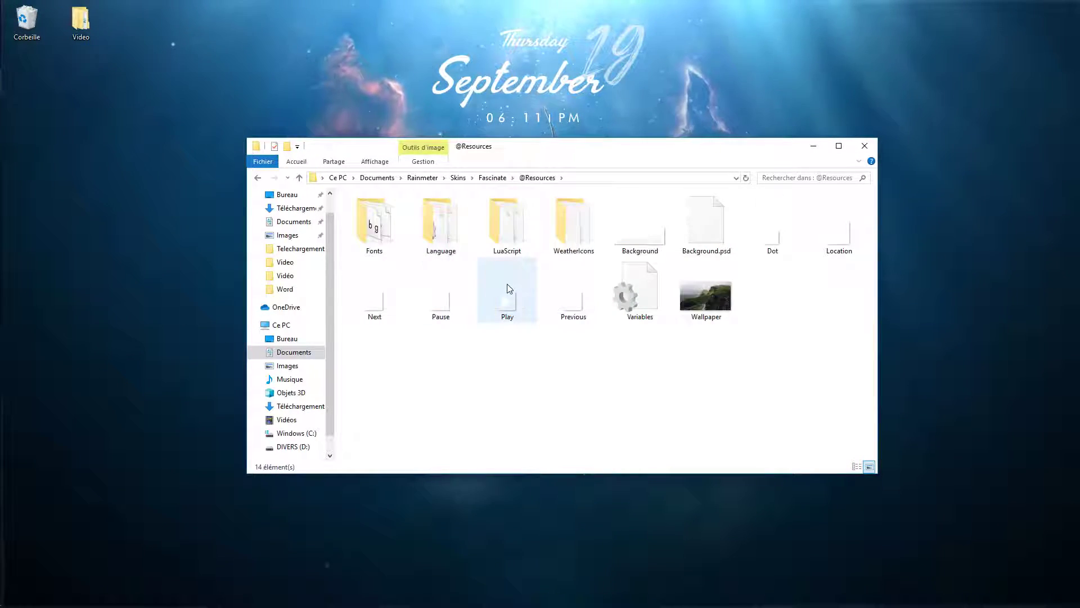
{"action": "double_click", "coordinate": [652, 302]}
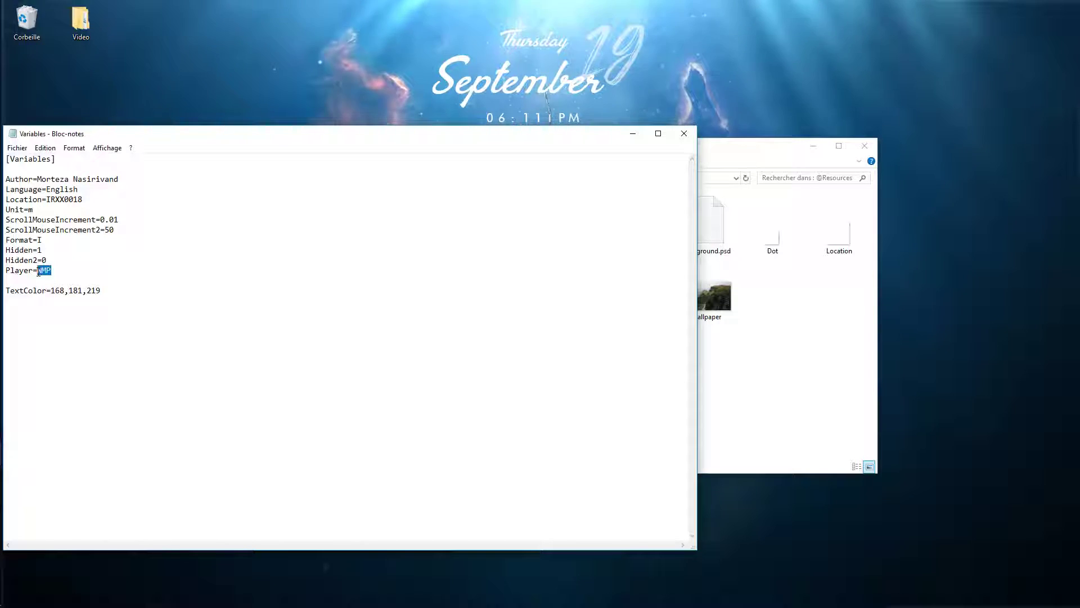
Step: Set the Player variable to Spotify in the Variables file, and save and close it
{"action": "key", "text": "BackSpace"}
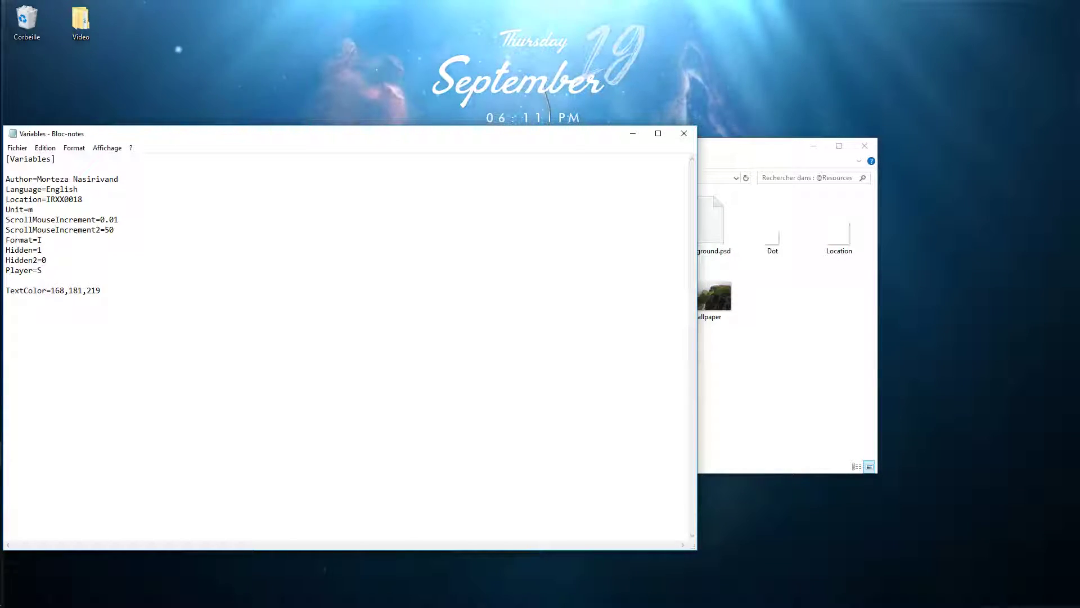
{"action": "type", "text": "Spotify"}
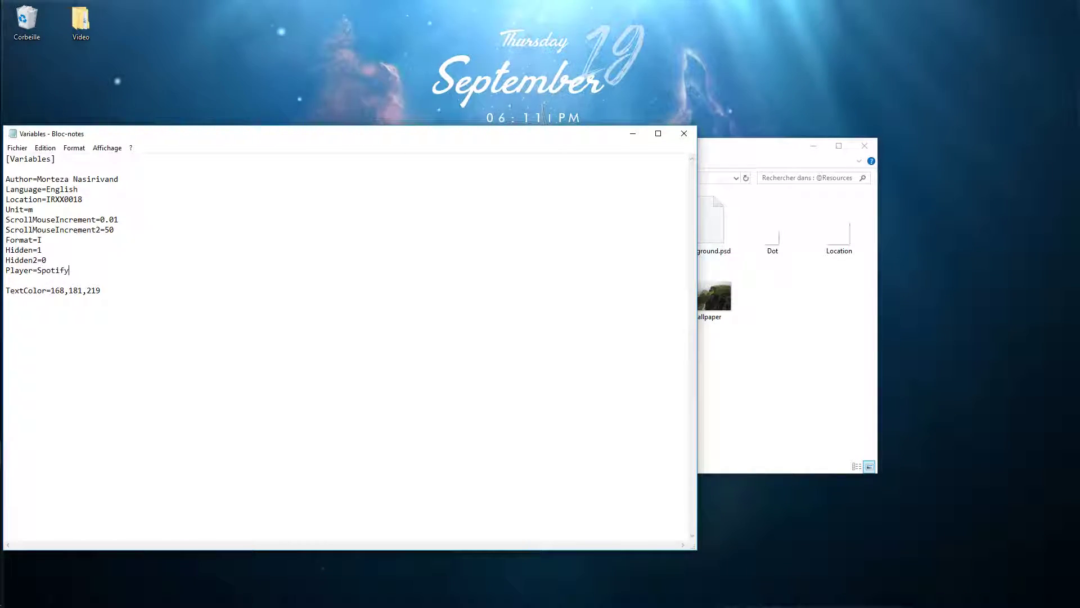
{"action": "left_click", "coordinate": [40, 185]}
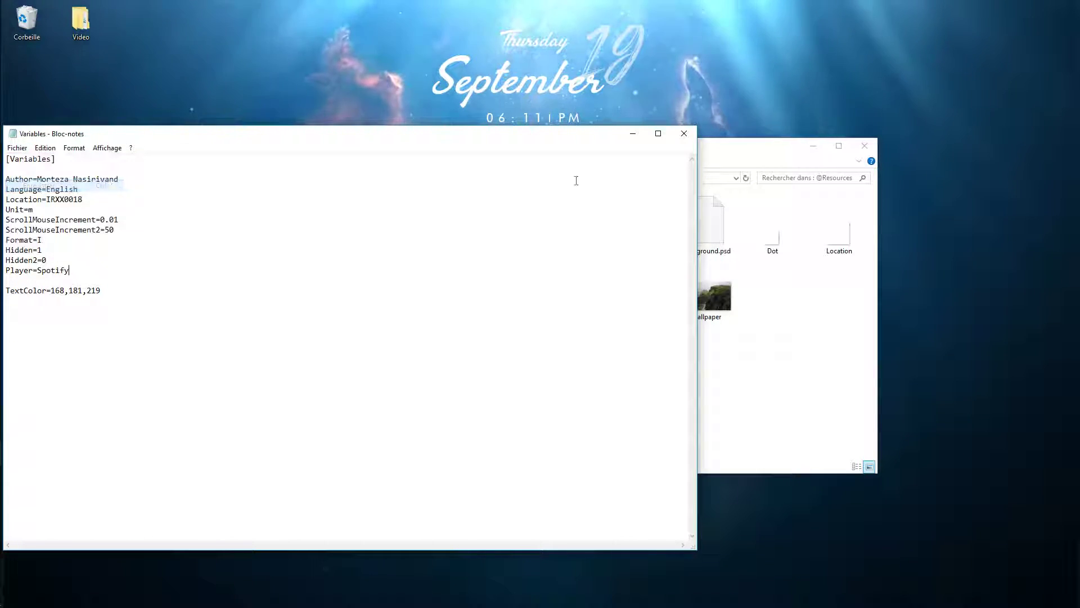
{"action": "left_click", "coordinate": [684, 134]}
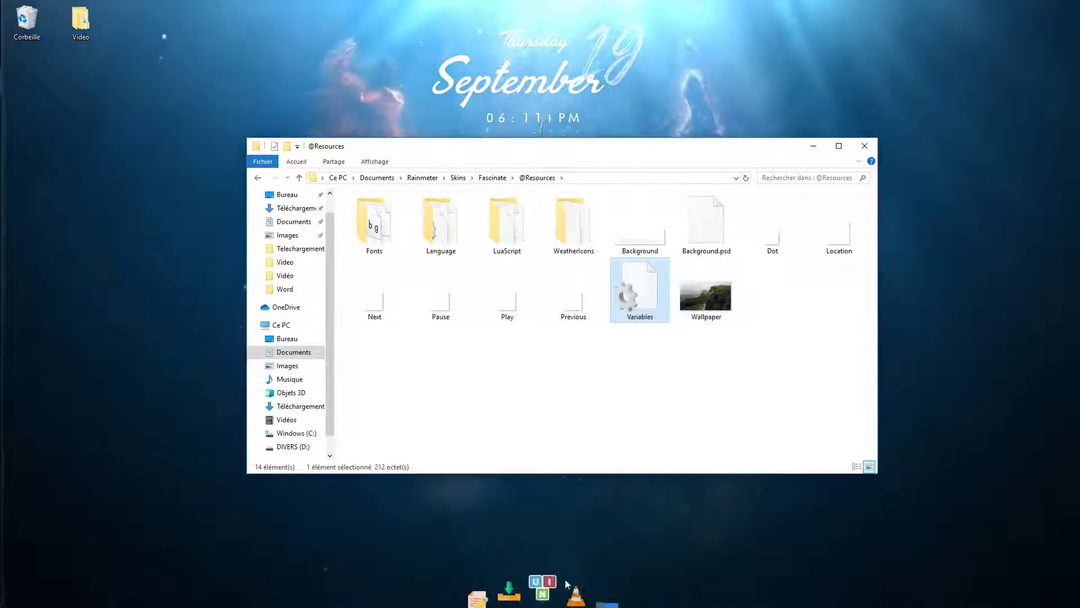
{"action": "right_click", "coordinate": [579, 579]}
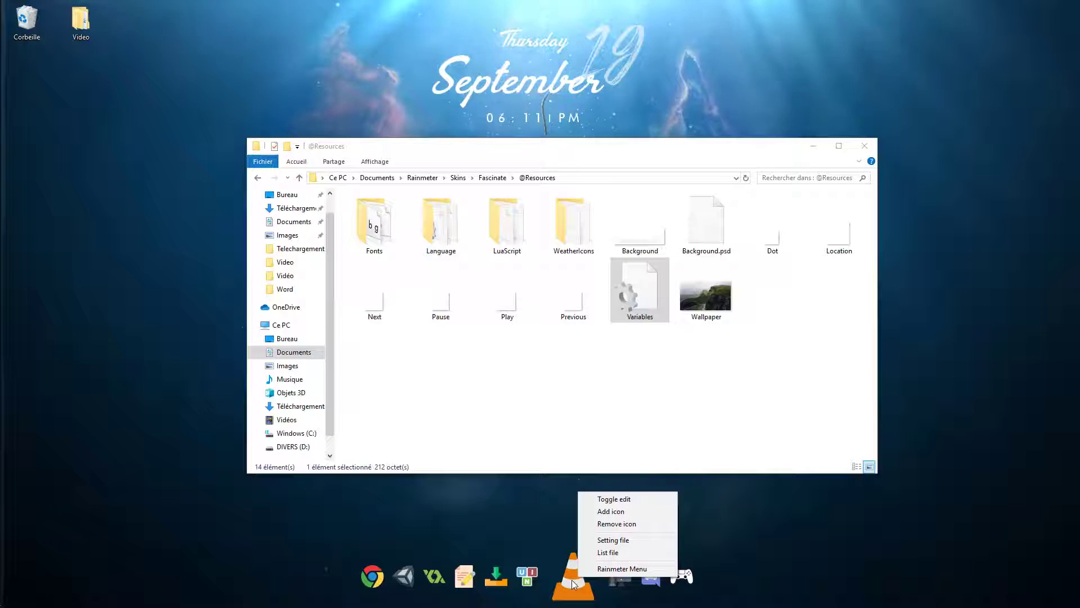
{"action": "left_click", "coordinate": [623, 569]}
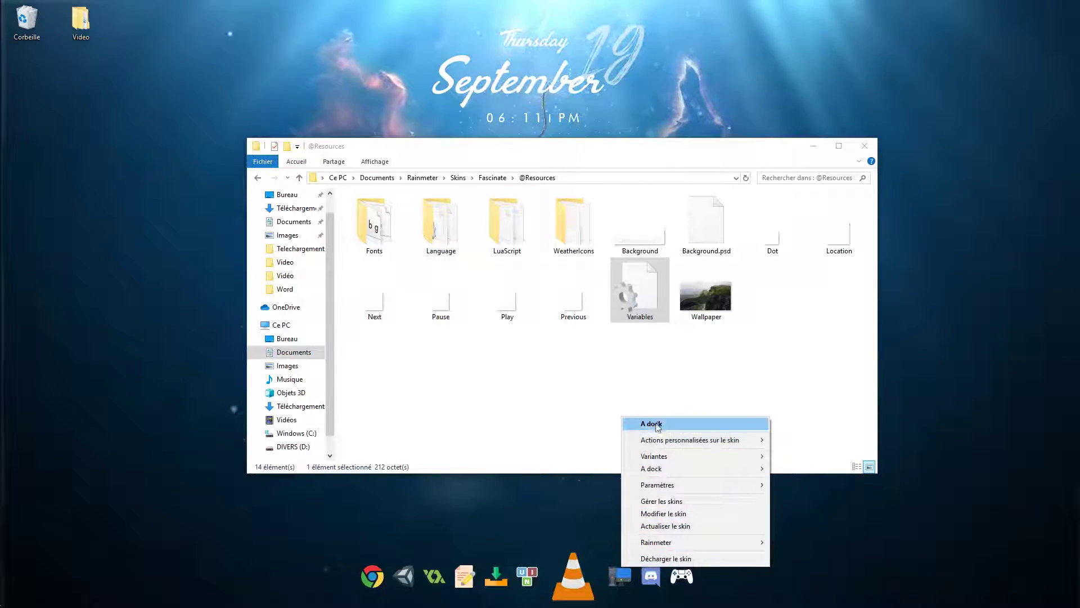
{"action": "left_click", "coordinate": [796, 424]}
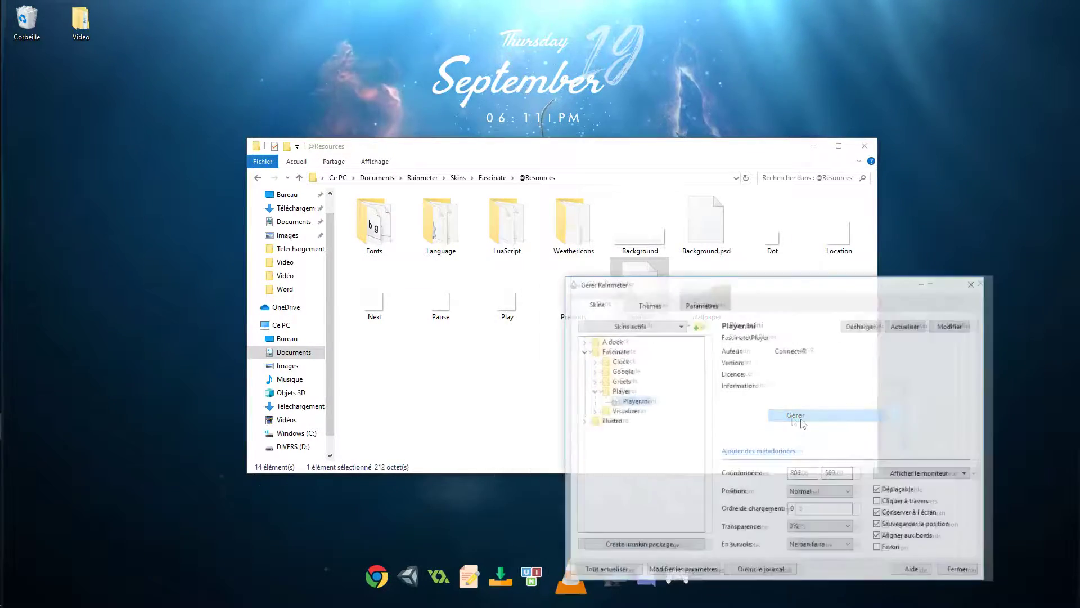
{"action": "left_click_drag", "start_coordinate": [796, 282], "coordinate": [712, 149]}
{"action": "left_click", "coordinate": [545, 439]}
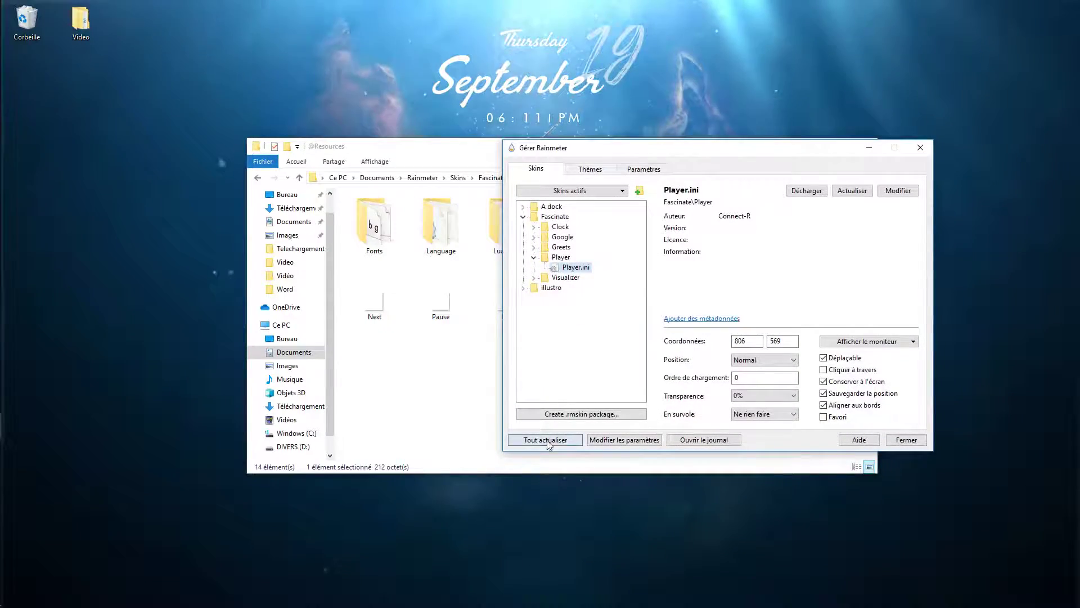
{"action": "left_click", "coordinate": [471, 161]}
{"action": "left_click", "coordinate": [813, 147]}
{"action": "left_click", "coordinate": [867, 152]}
Step: Switch to Spotify, start playback, and minimize it to check the track information in the Player skin
{"action": "mouse_move", "coordinate": [1, 246]}
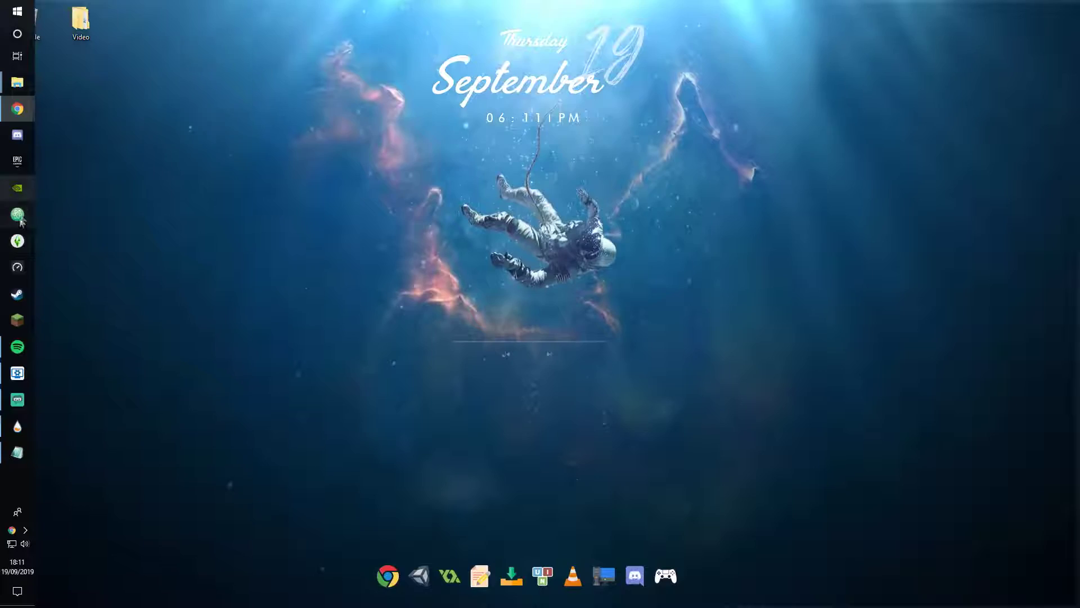
{"action": "left_click", "coordinate": [3, 347]}
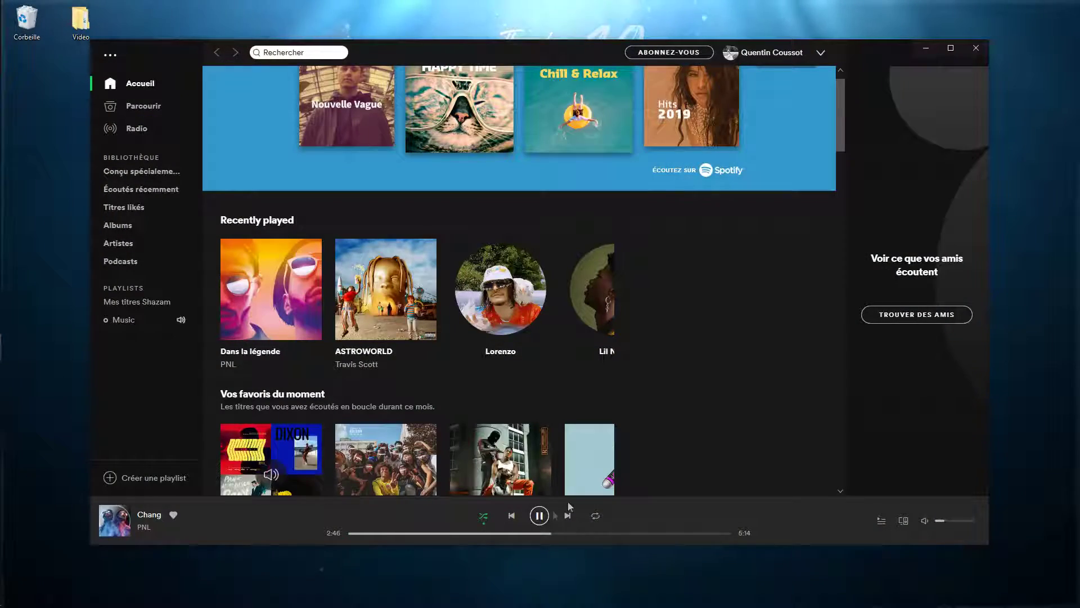
{"action": "left_click", "coordinate": [926, 48]}
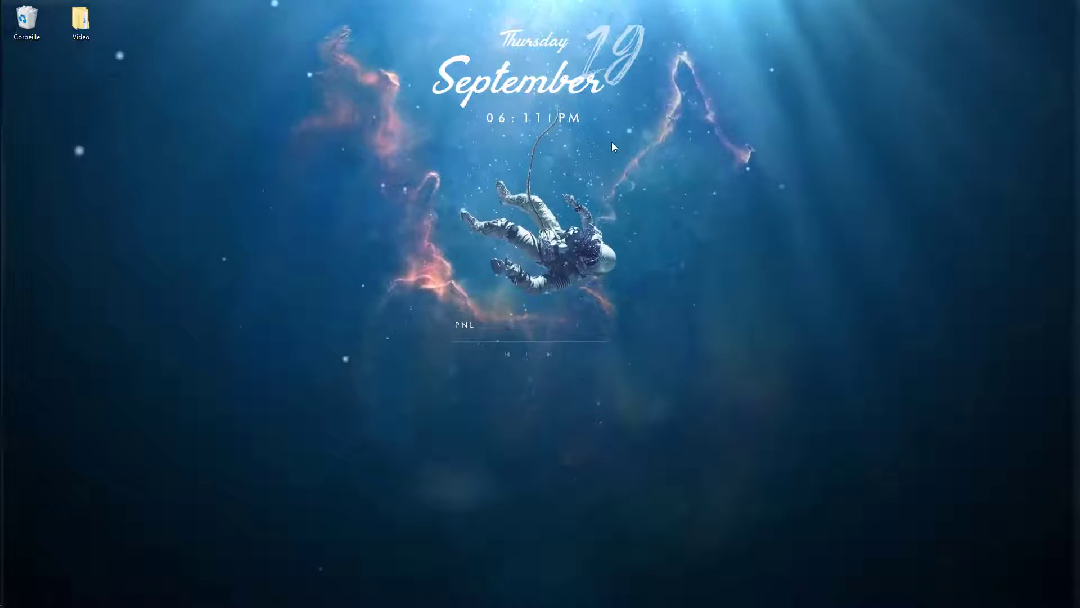
{"action": "mouse_move", "coordinate": [414, 605]}
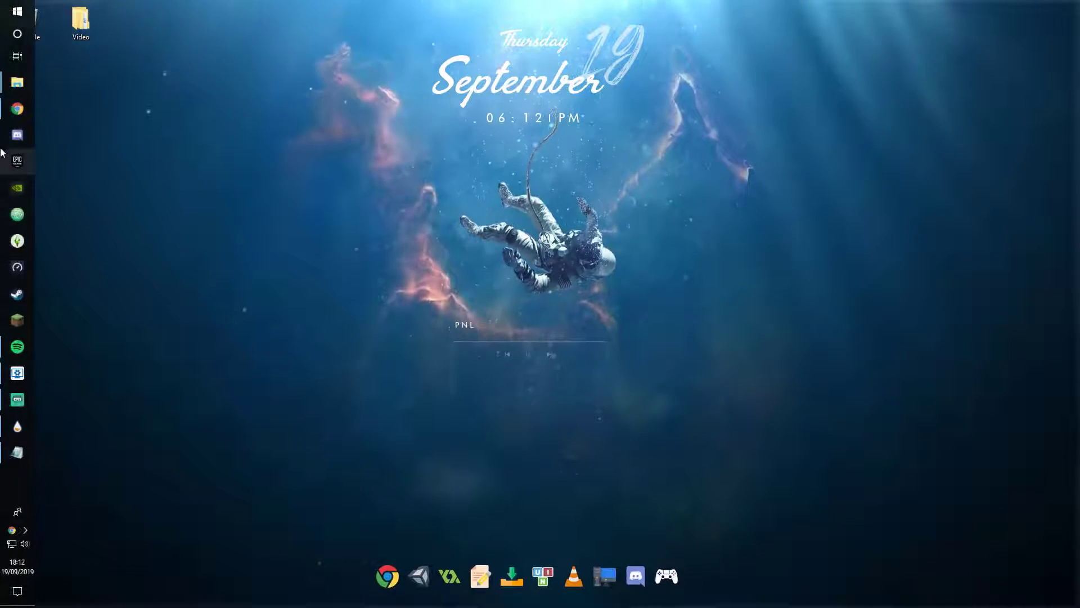
Step: Switch to Chrome and download GameHUB launcher 1.5 for Rainmeter from its DeviantArt page
{"action": "mouse_move", "coordinate": [10, 423]}
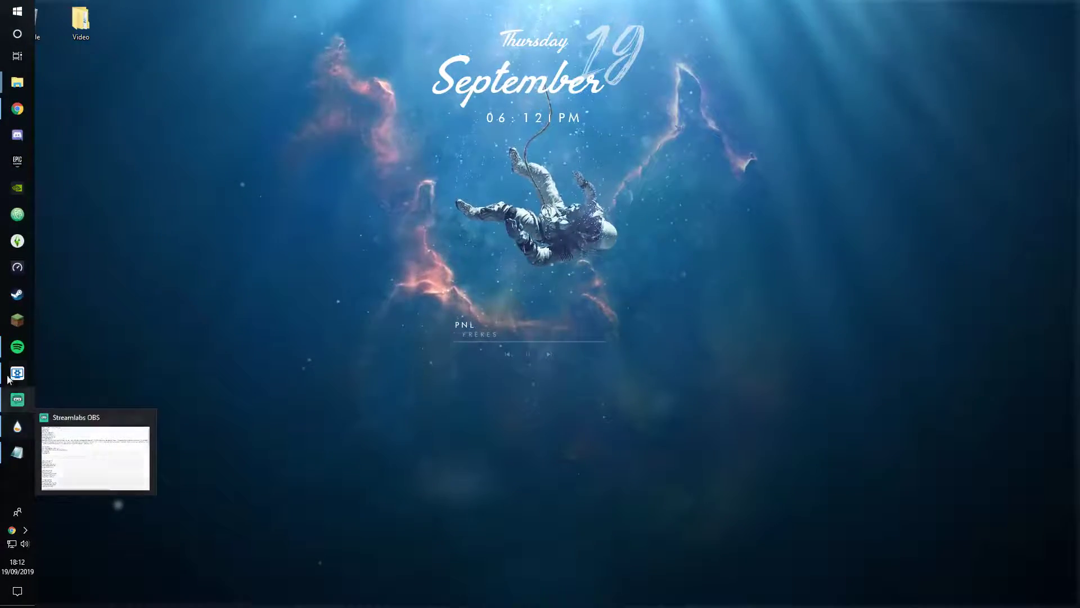
{"action": "left_click", "coordinate": [16, 112]}
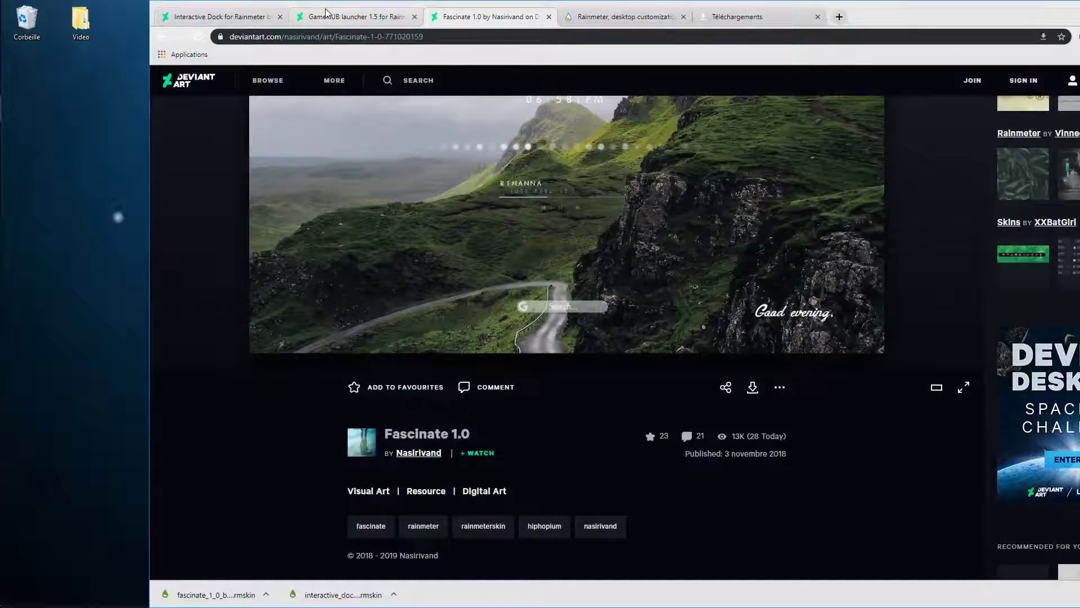
{"action": "left_click", "coordinate": [326, 12]}
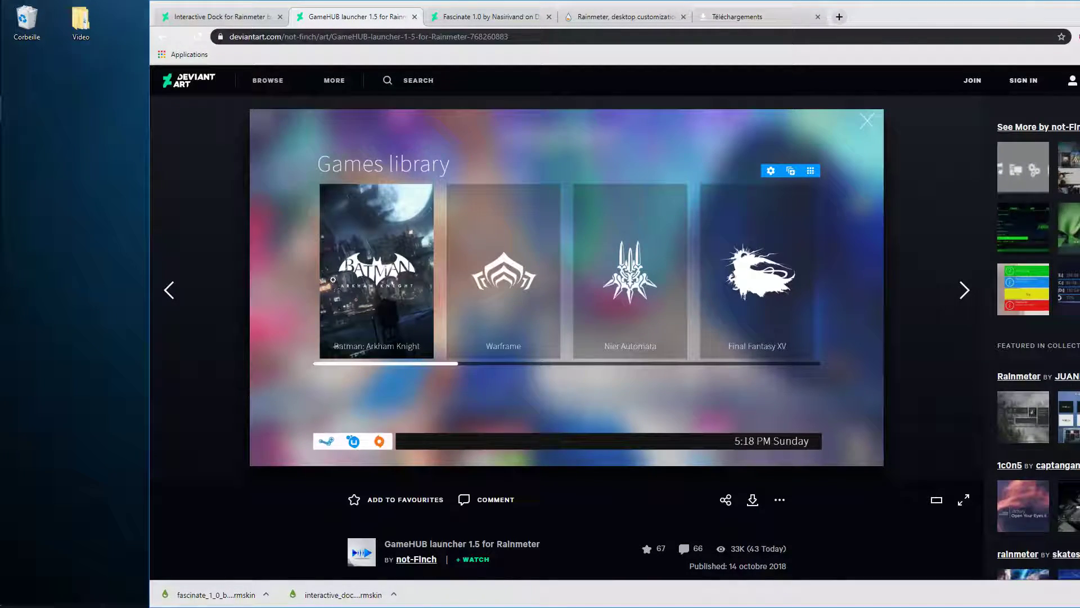
{"action": "scroll", "coordinate": [710, 386], "scroll_direction": "down", "scroll_amount": 4}
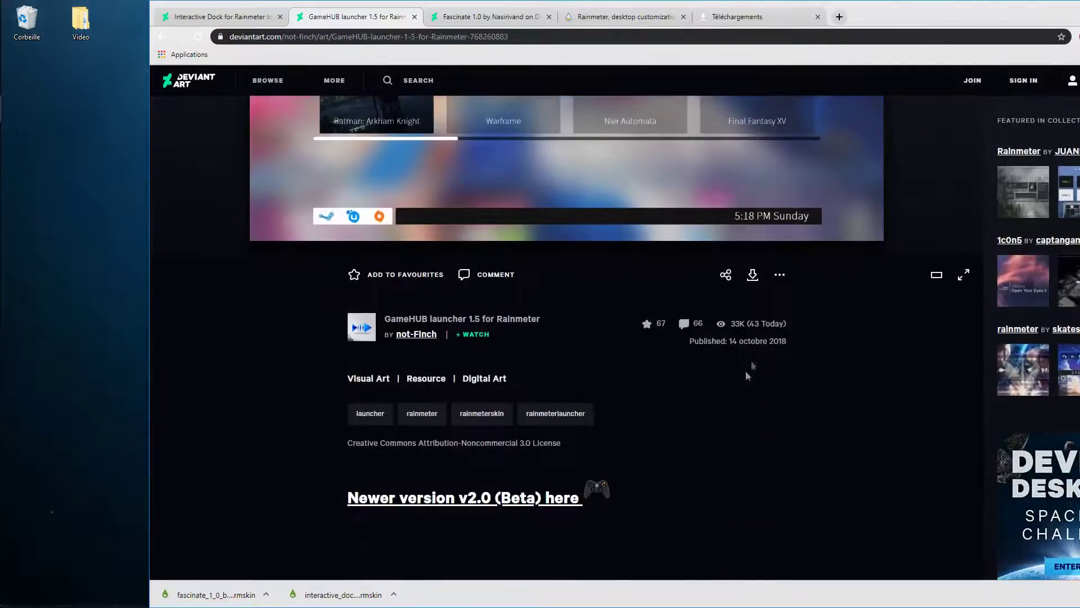
{"action": "scroll", "coordinate": [754, 276], "scroll_direction": "up", "scroll_amount": 4}
{"action": "left_click", "coordinate": [754, 502]}
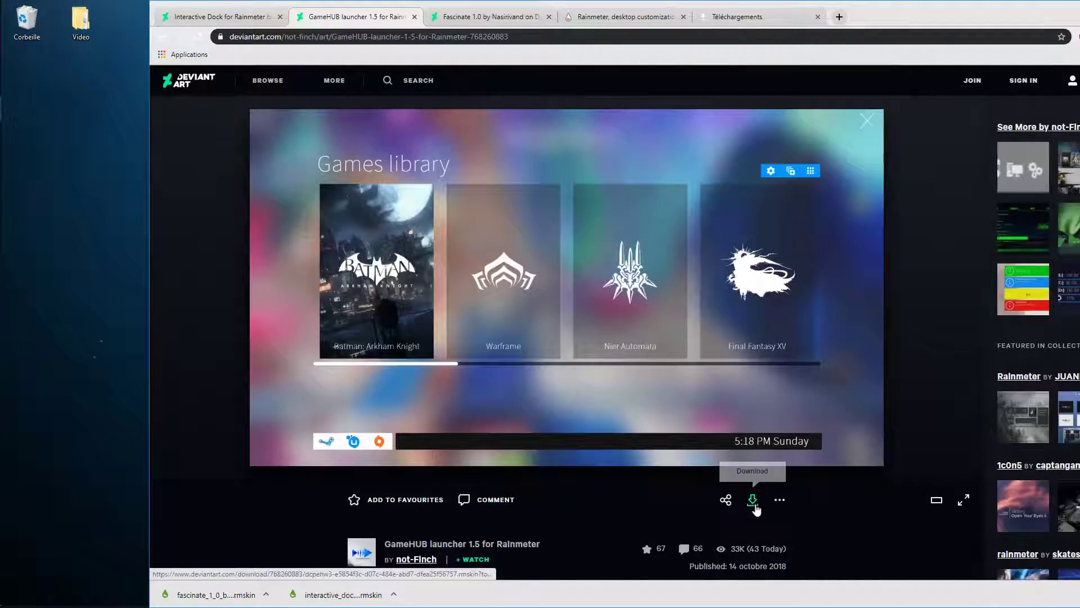
Step: Put the downloaded GameHUB launcher package into the desktop's Video folder and clear the browser window off the desktop
{"action": "scroll", "coordinate": [214, 567], "scroll_direction": "down", "scroll_amount": 2}
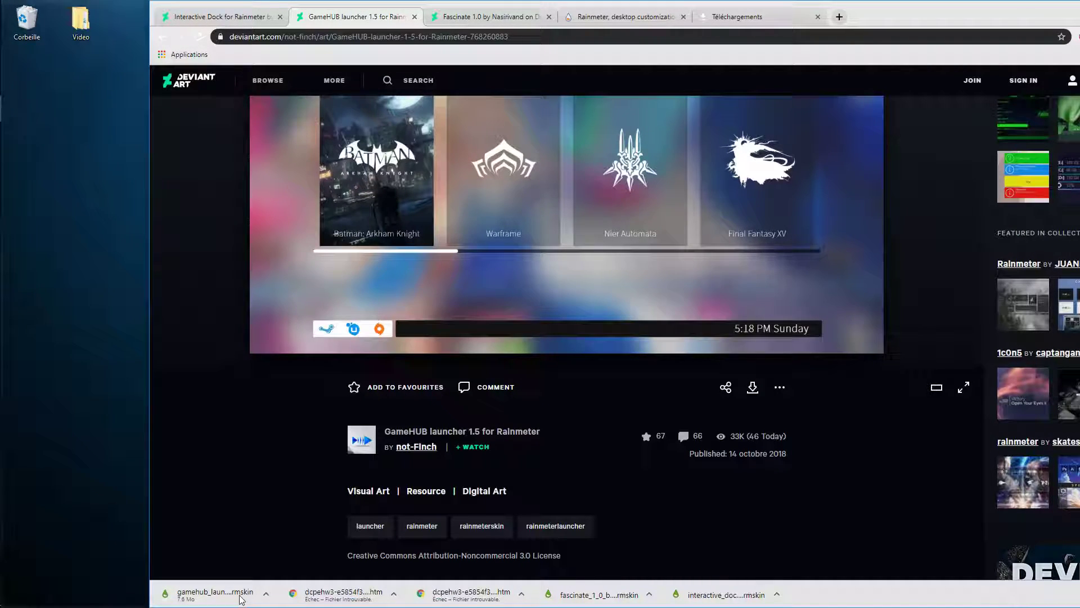
{"action": "left_click_drag", "start_coordinate": [141, 577], "coordinate": [83, 24]}
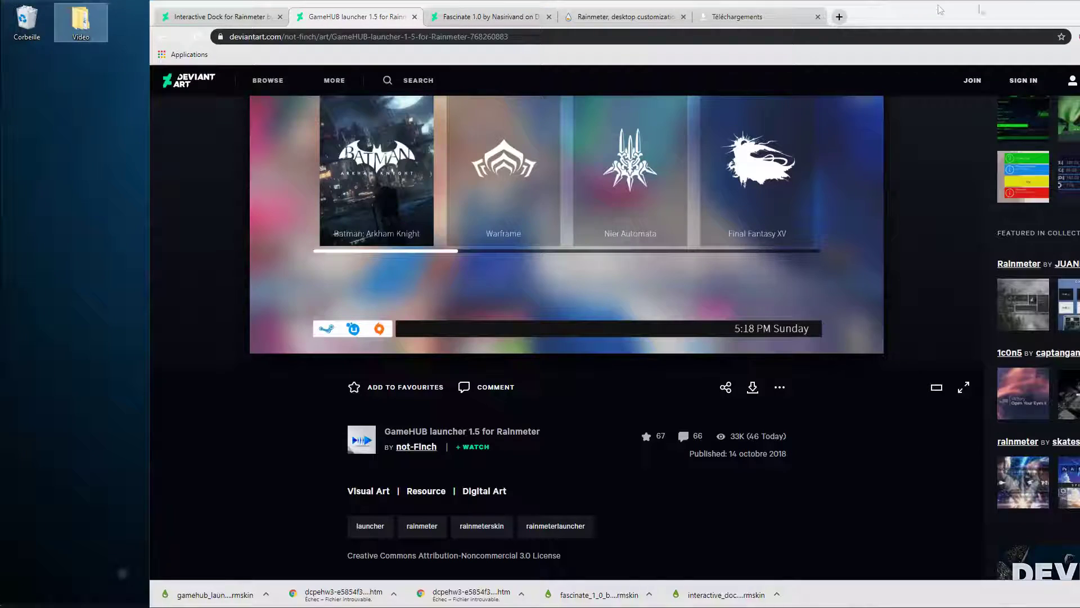
{"action": "left_click", "coordinate": [1079, 7]}
Step: Install the GameHUB 1.5 skin package from the Video folder and close the folder window
{"action": "double_click", "coordinate": [75, 31]}
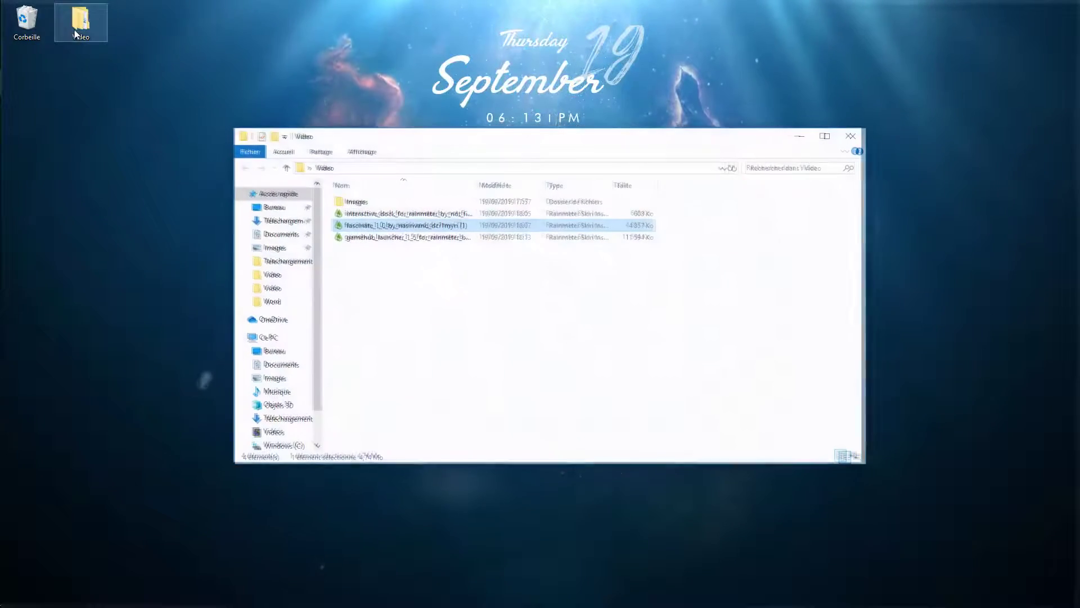
{"action": "double_click", "coordinate": [397, 237]}
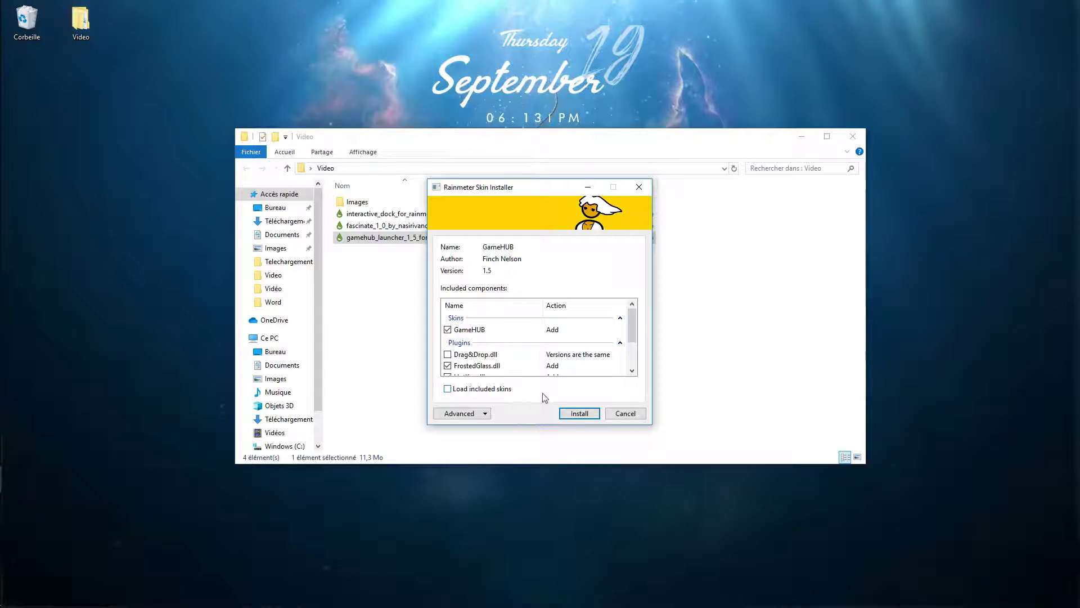
{"action": "left_click", "coordinate": [582, 415]}
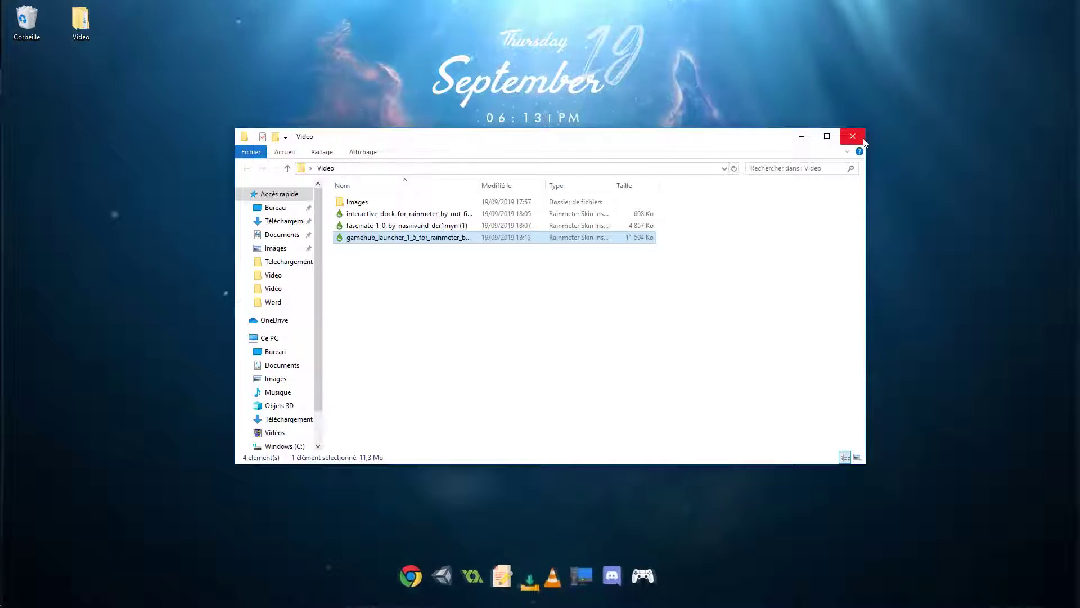
{"action": "left_click", "coordinate": [863, 137]}
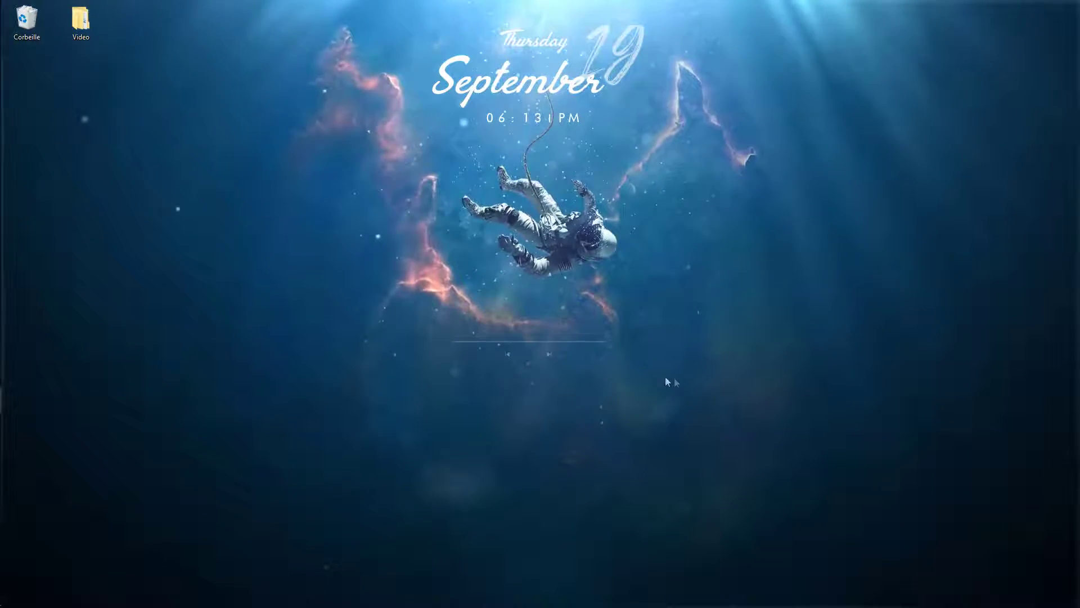
Step: Open the dock's app list file, move its window to the centre, and place the cursor in the controller icon entry
{"action": "mouse_move", "coordinate": [676, 583]}
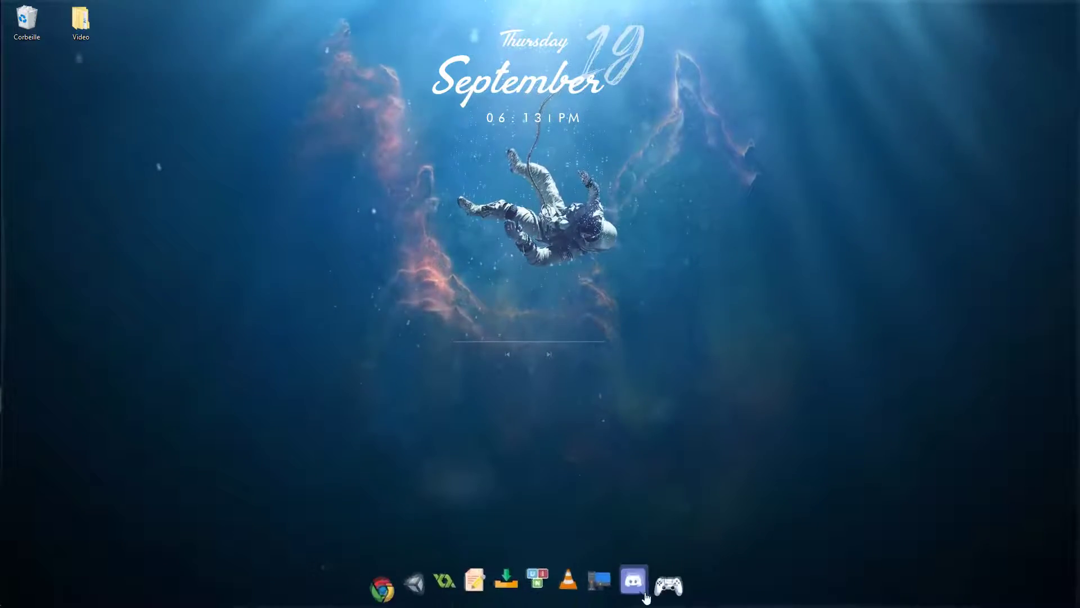
{"action": "right_click", "coordinate": [680, 574]}
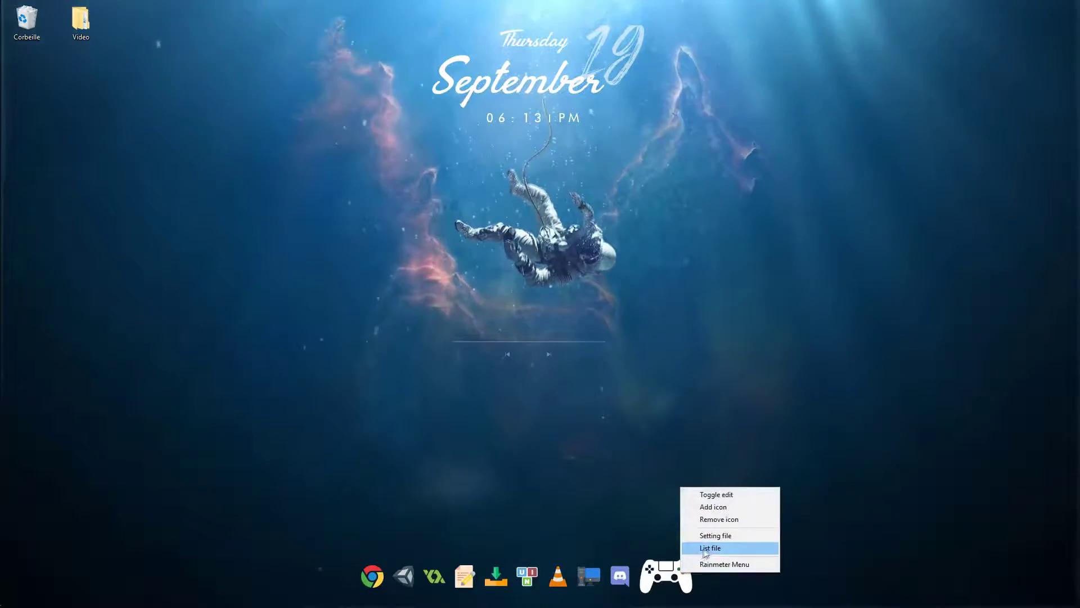
{"action": "left_click", "coordinate": [695, 548]}
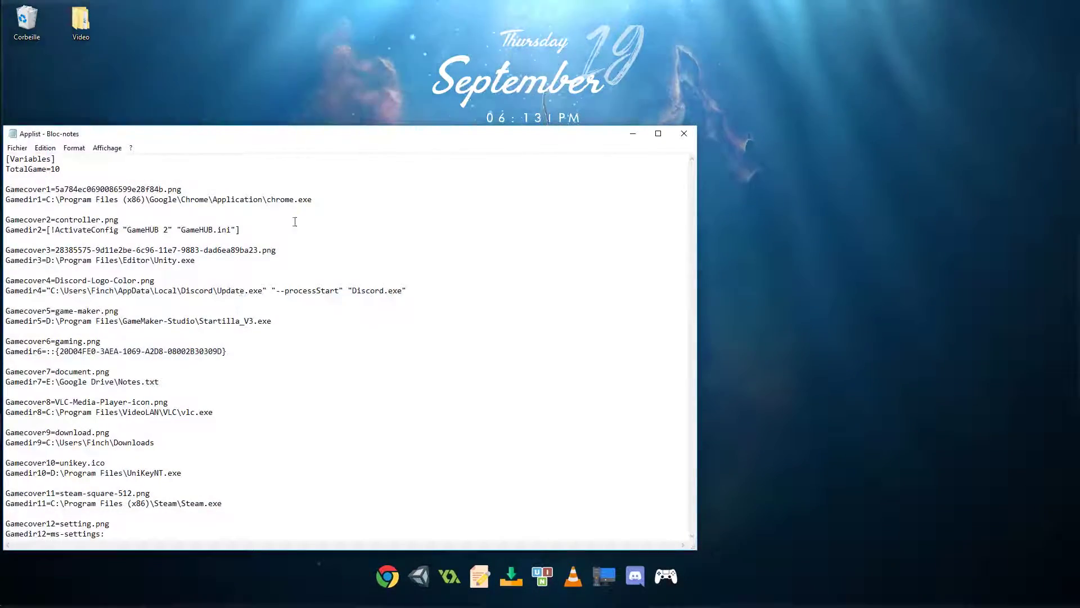
{"action": "left_click_drag", "start_coordinate": [344, 138], "coordinate": [553, 66]}
{"action": "mouse_move", "coordinate": [355, 565]}
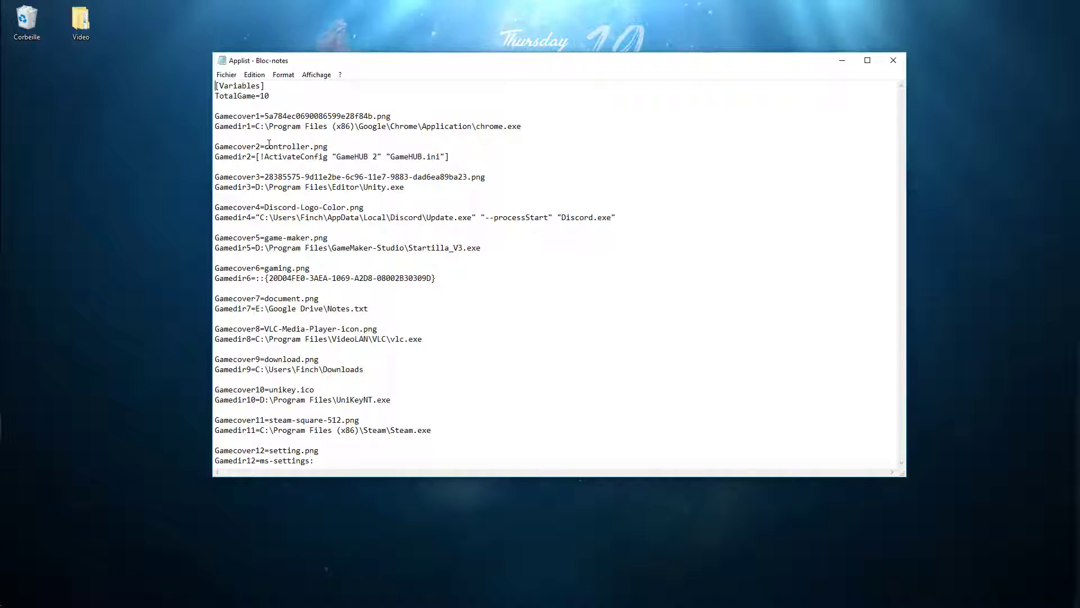
{"action": "left_click", "coordinate": [381, 149]}
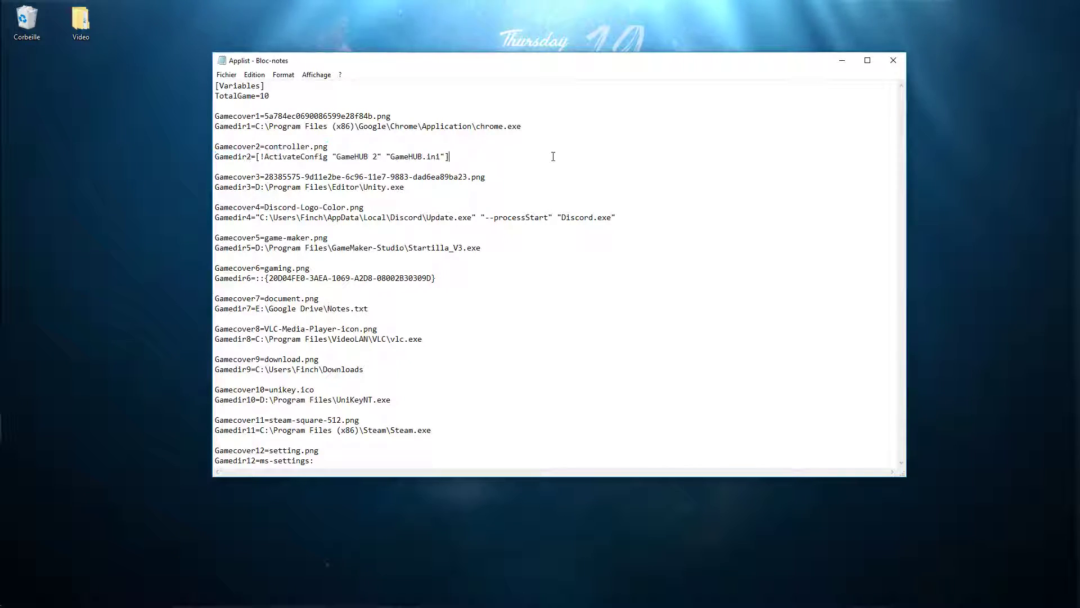
Step: Open the Rainmeter manager from the dock, move it aside, and expand the GameHUB skin to show its .ini files
{"action": "right_click", "coordinate": [644, 571]}
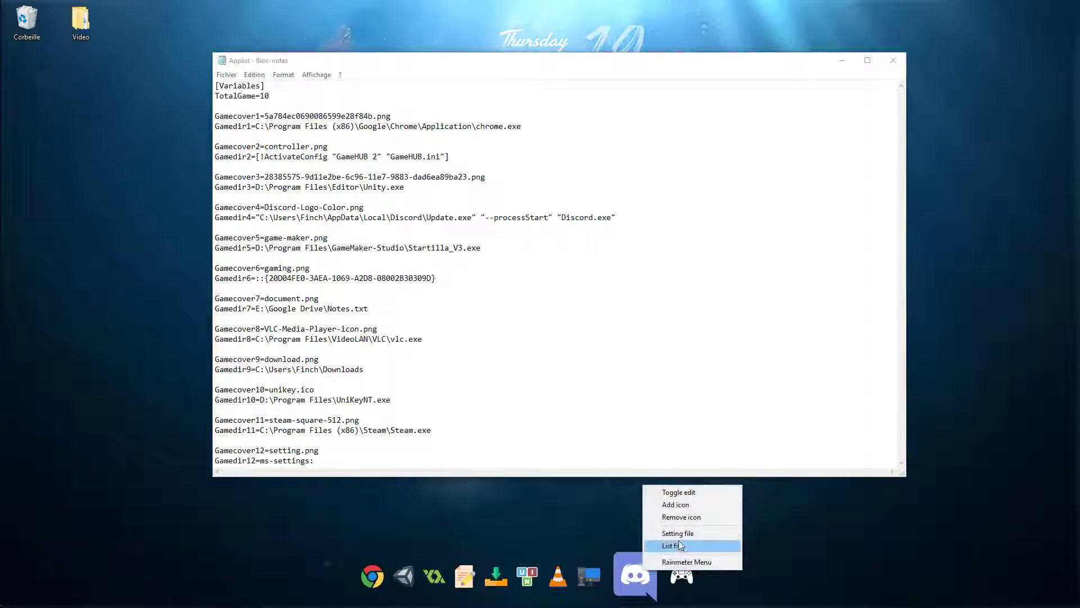
{"action": "left_click", "coordinate": [688, 562]}
{"action": "mouse_move", "coordinate": [761, 538]}
{"action": "left_click", "coordinate": [872, 412]}
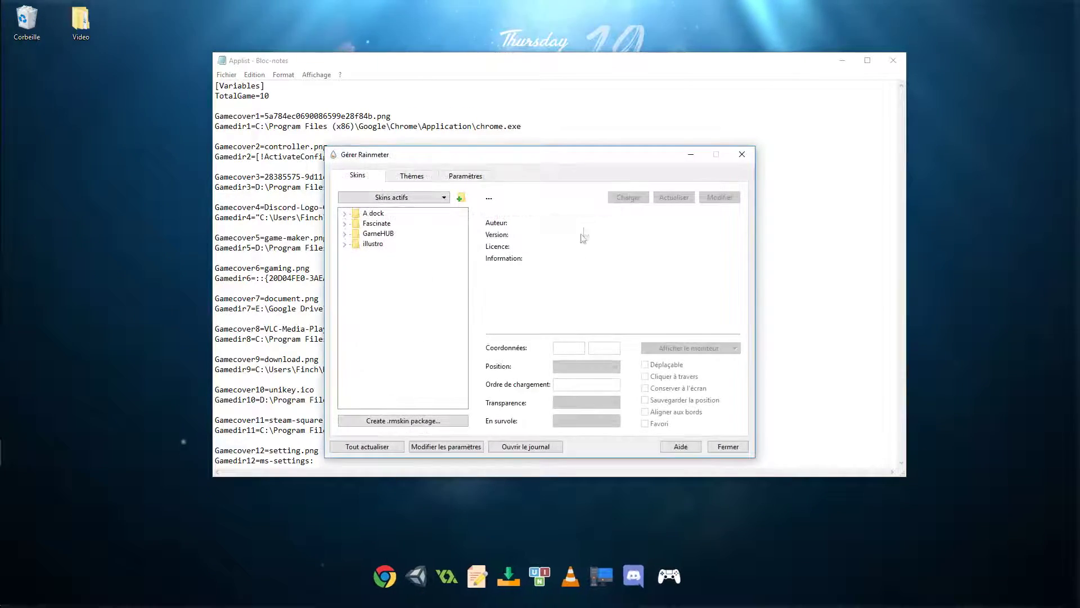
{"action": "left_click_drag", "start_coordinate": [561, 163], "coordinate": [794, 140]}
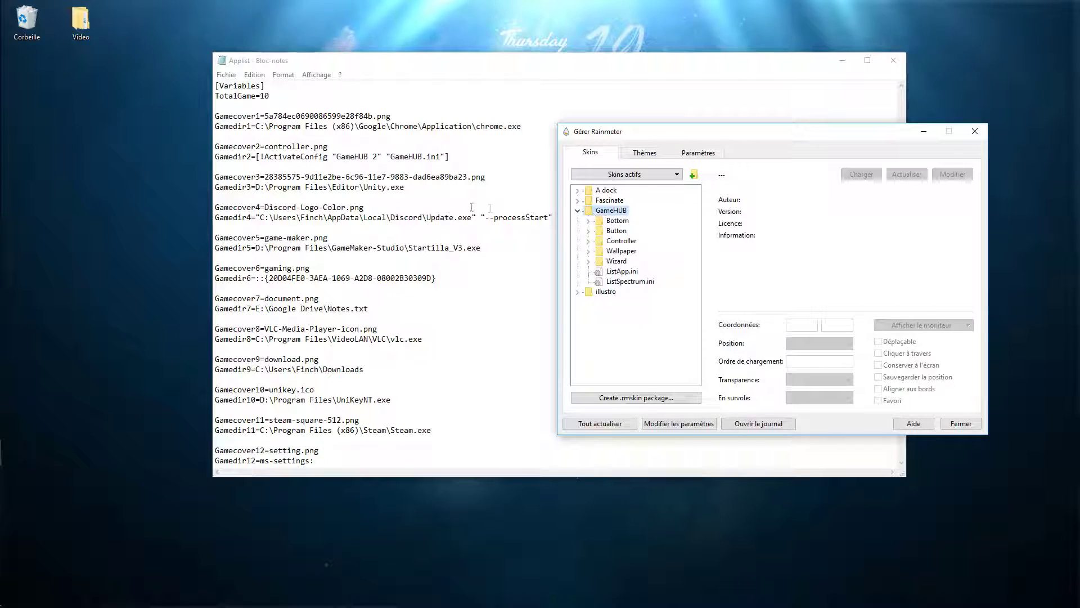
Step: Set the Gamedir2 entry to [!ActivateConfig "GameHUB" "Listspectrum.ini"], with the app list and the Rainmeter manager side by side
{"action": "left_click", "coordinate": [378, 156]}
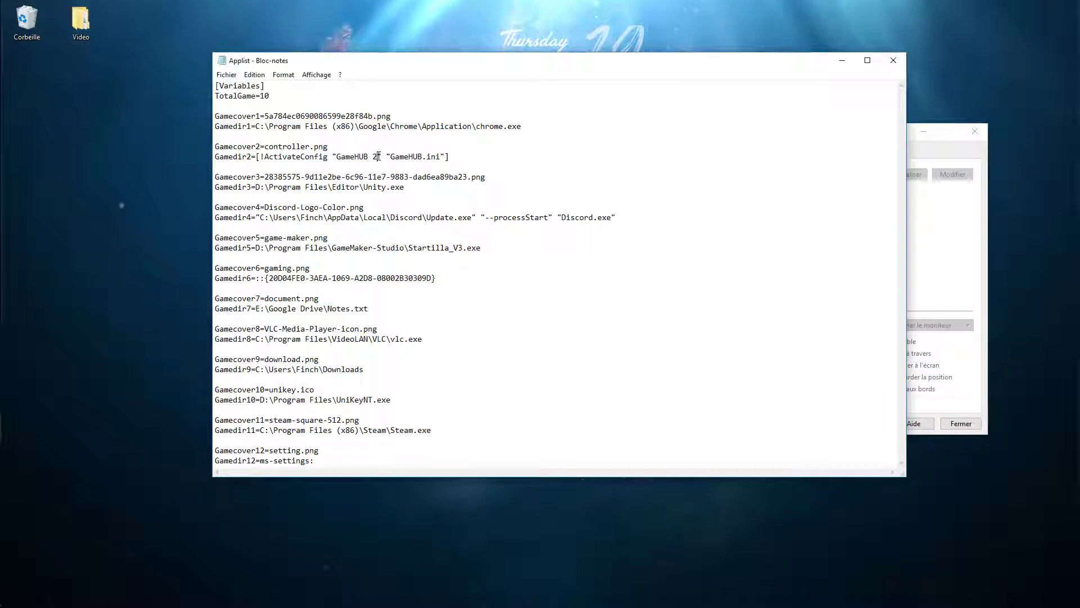
{"action": "key", "text": "BackSpace"}
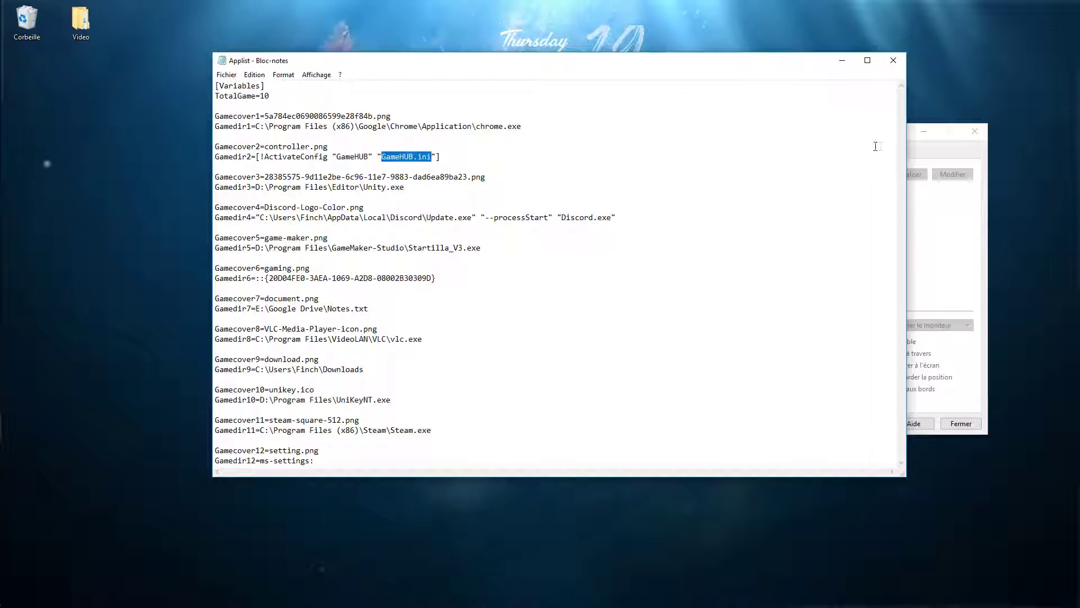
{"action": "left_click", "coordinate": [913, 144]}
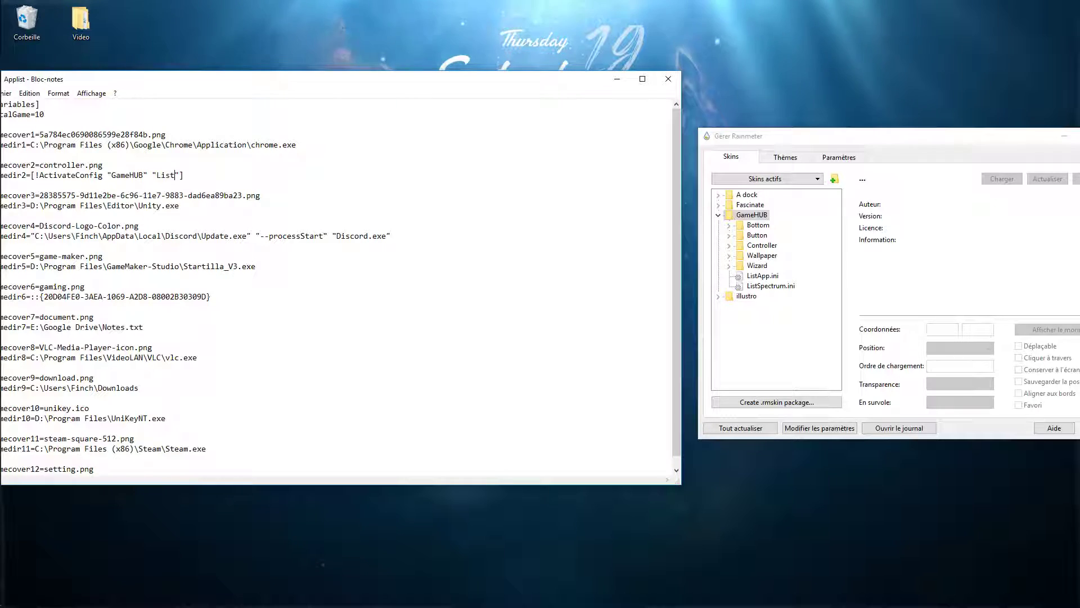
{"action": "type", "text": "spectrum"}
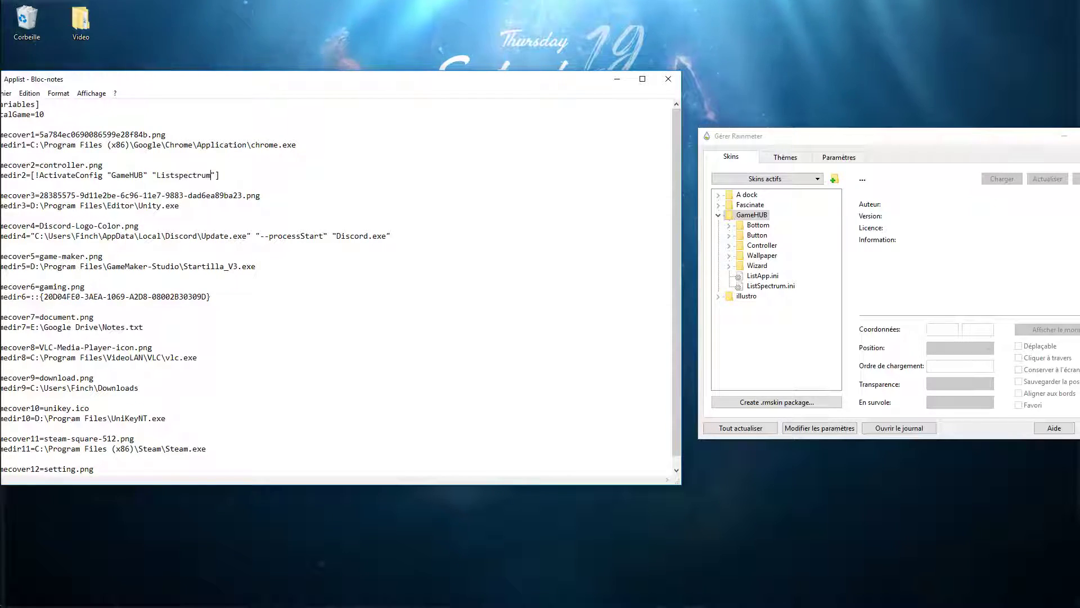
{"action": "type", "text": ".ini"}
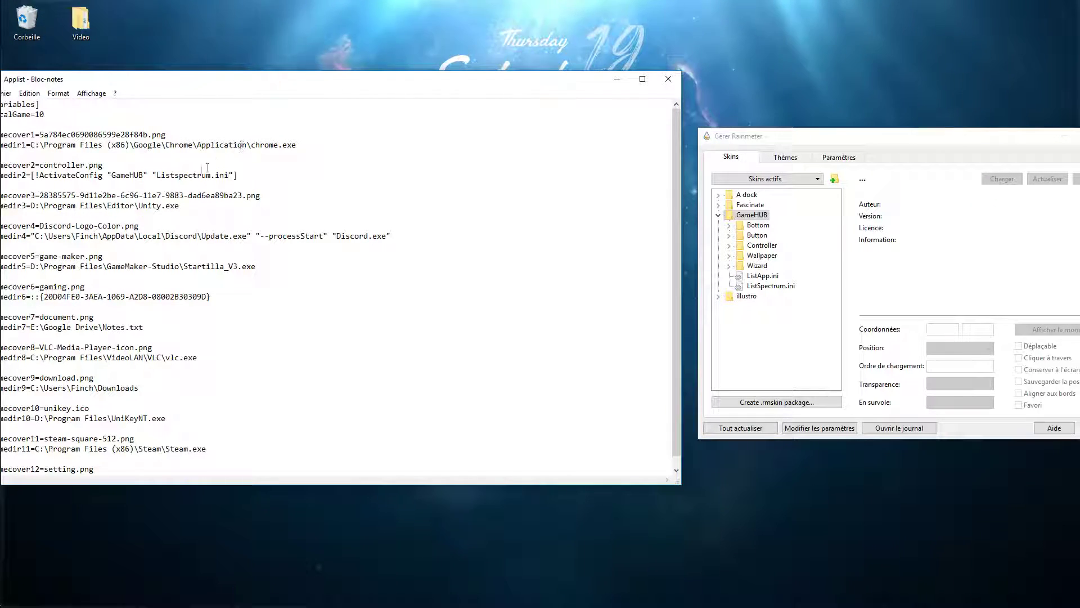
Step: Save the edited app list, refresh all Rainmeter skins, and minimize the list window
{"action": "left_click", "coordinate": [7, 93]}
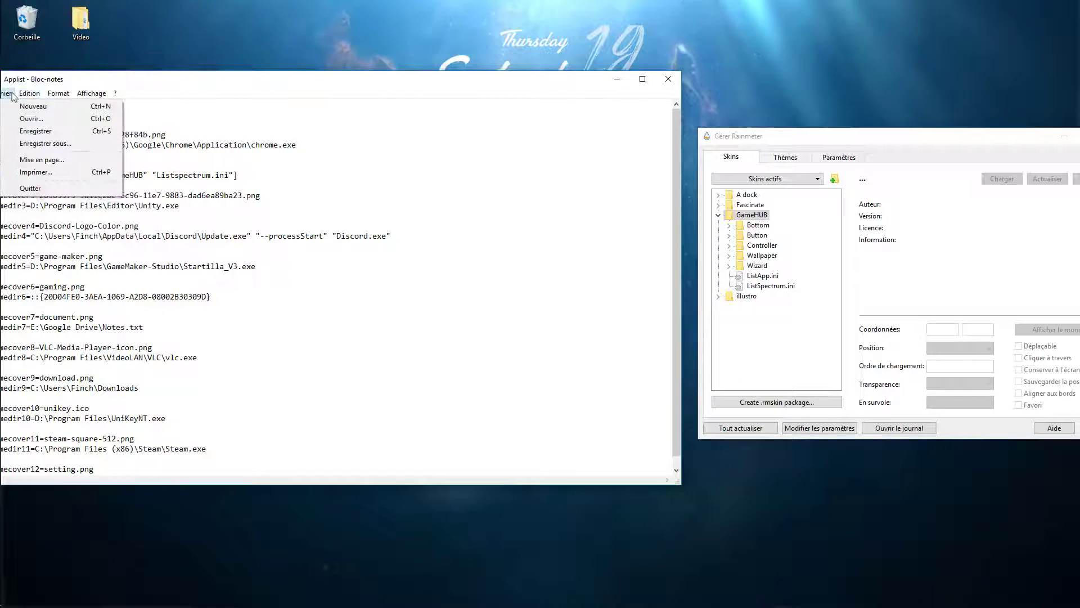
{"action": "left_click", "coordinate": [35, 131]}
{"action": "left_click", "coordinate": [740, 428]}
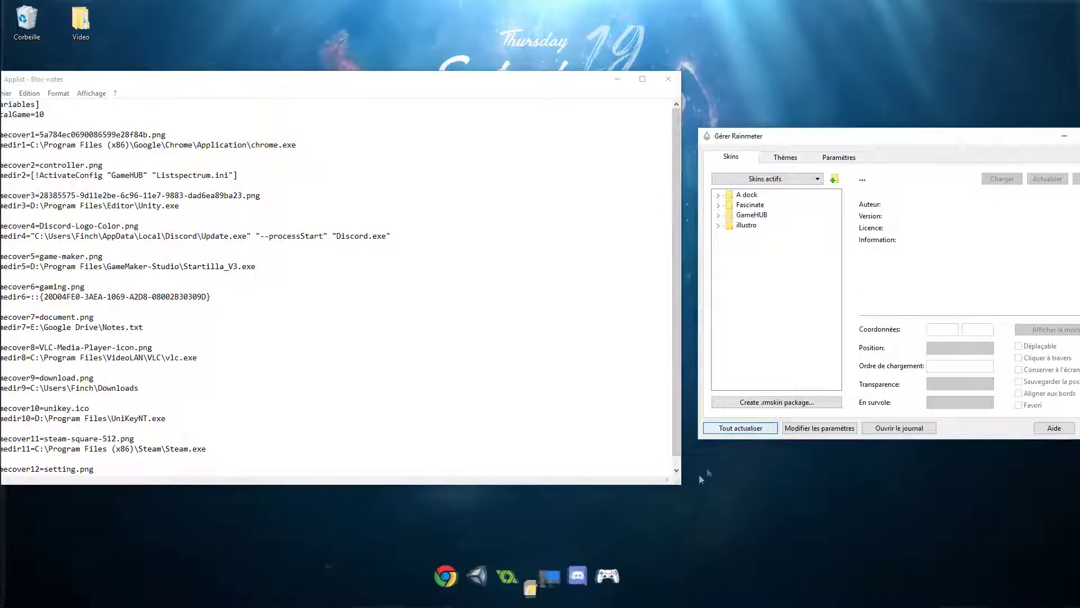
{"action": "left_click", "coordinate": [618, 79]}
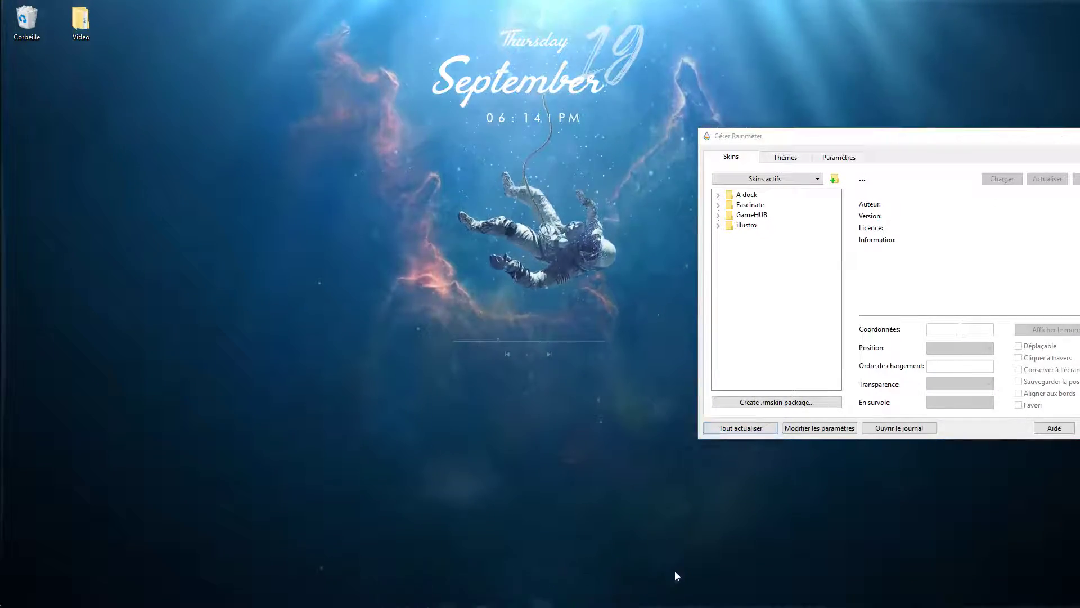
Step: Launch GameHUB from the dock's controller icon, browse its games library, close it, and clear the Rainmeter manager off the desktop
{"action": "left_click", "coordinate": [675, 575]}
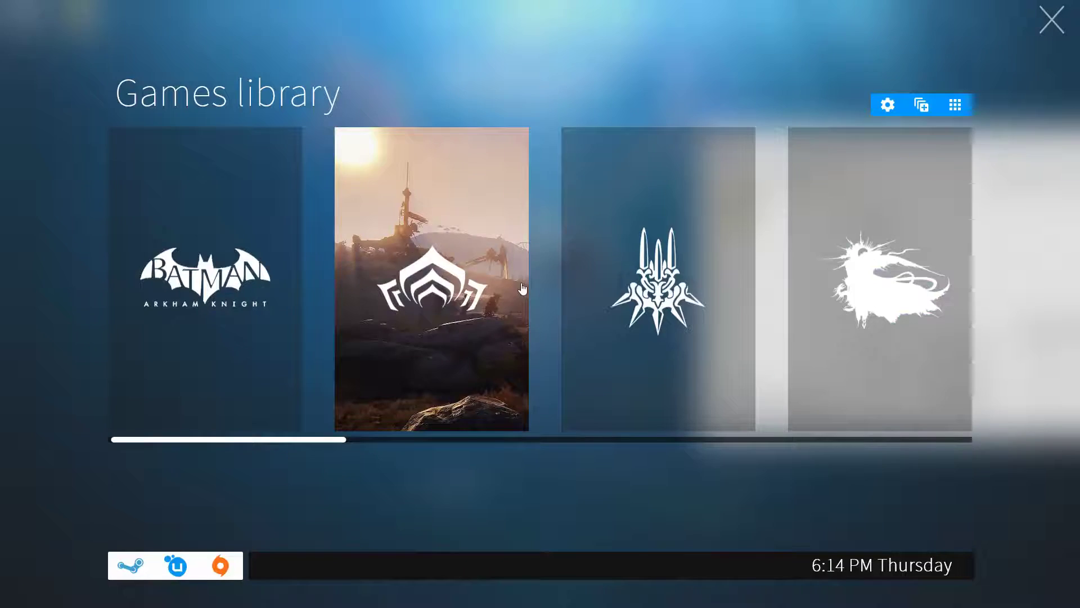
{"action": "scroll", "coordinate": [522, 288], "scroll_direction": "down", "scroll_amount": 5}
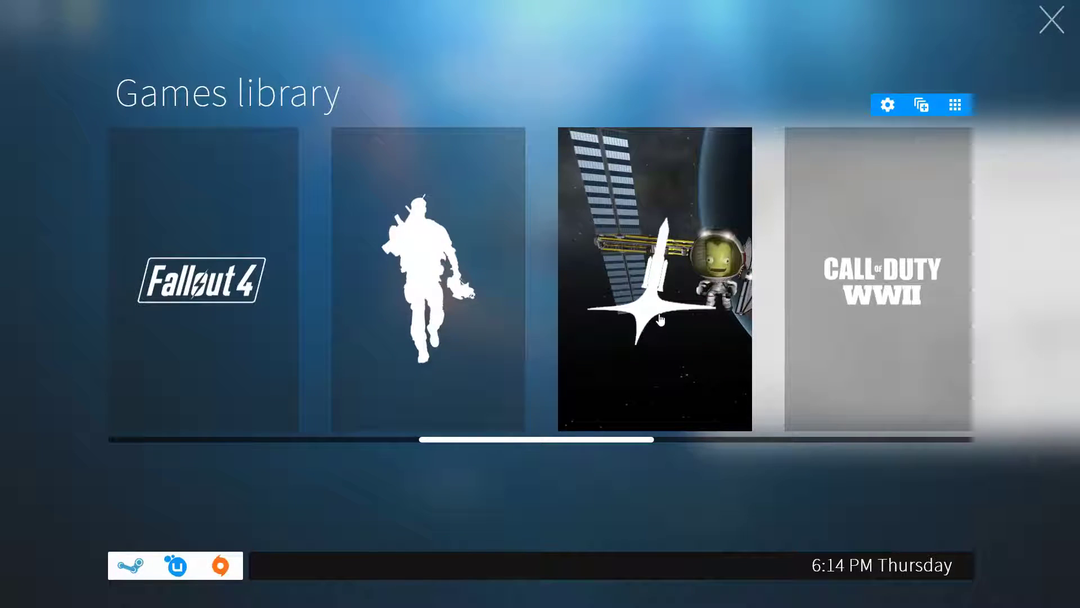
{"action": "scroll", "coordinate": [661, 318], "scroll_direction": "up", "scroll_amount": 5}
{"action": "left_click", "coordinate": [1053, 29]}
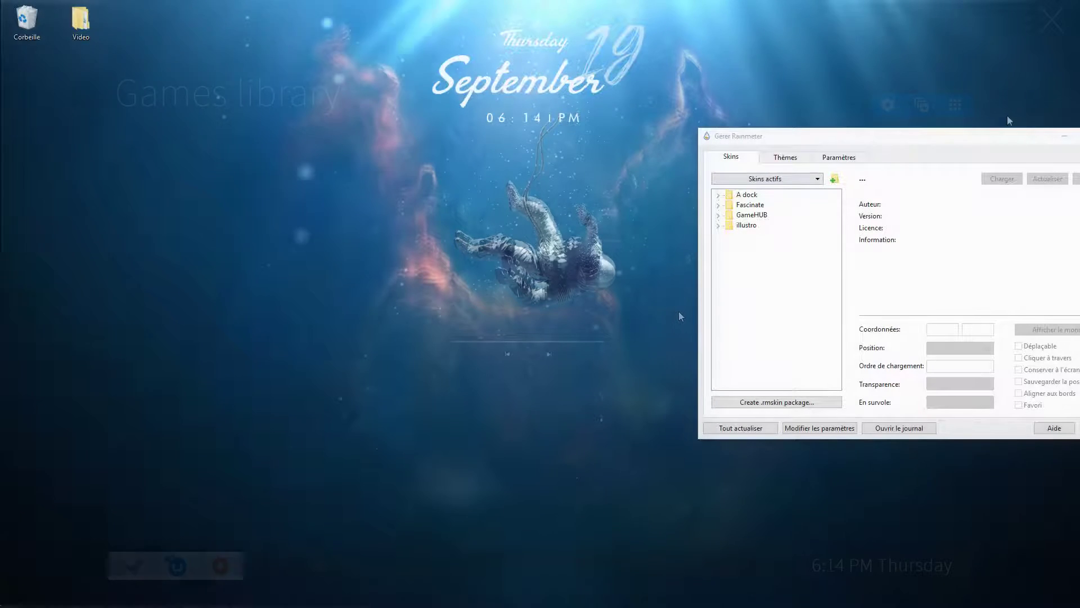
{"action": "left_click_drag", "start_coordinate": [992, 136], "coordinate": [883, 153]}
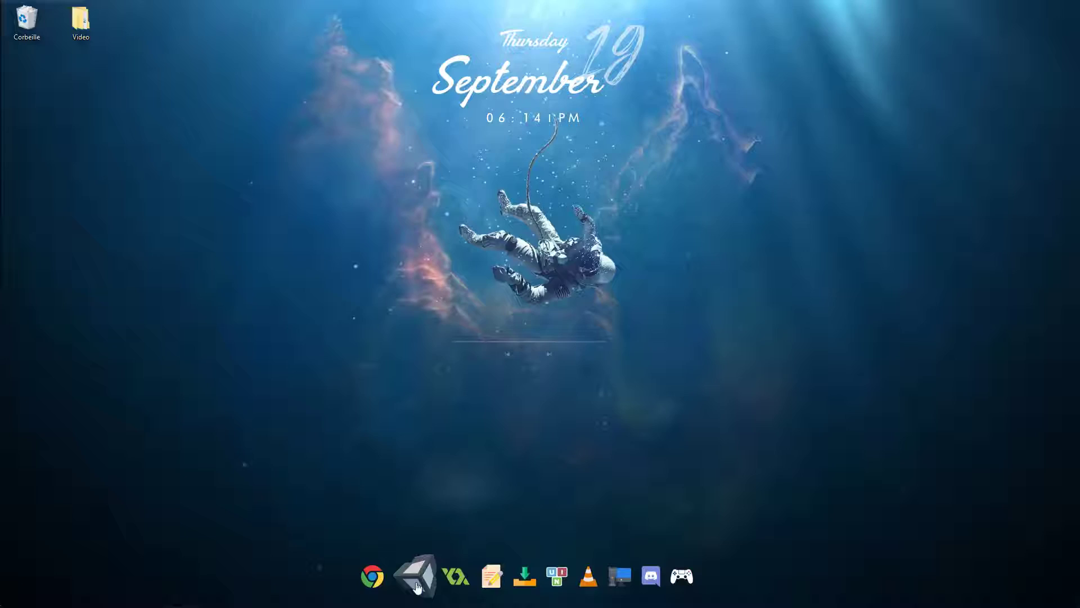
Step: Open the dock's app list file again and move its window towards the middle of the desktop
{"action": "right_click", "coordinate": [376, 575]}
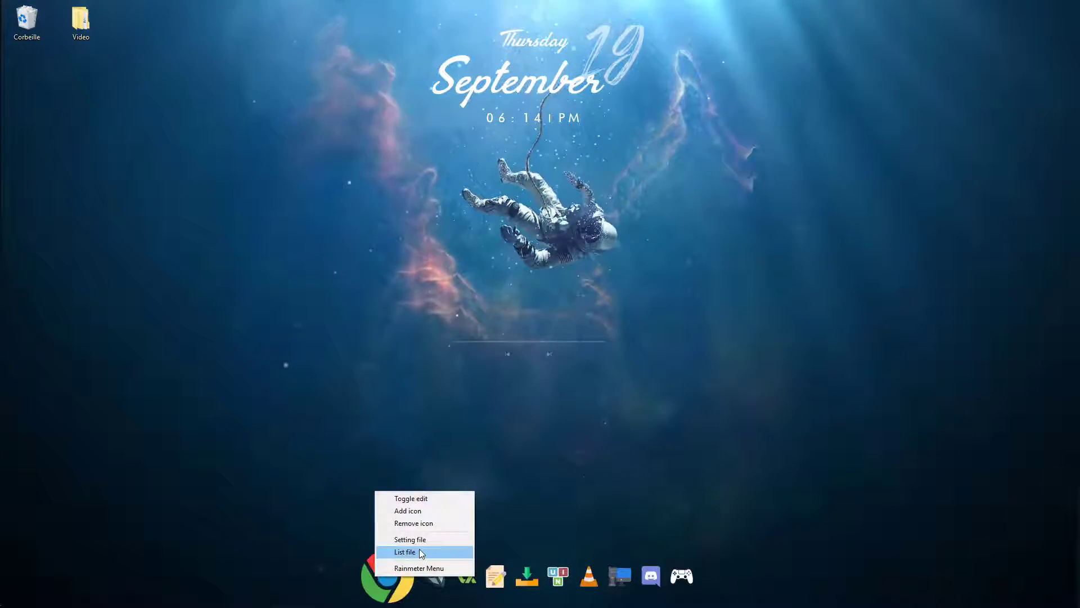
{"action": "left_click", "coordinate": [419, 552]}
{"action": "left_click_drag", "start_coordinate": [419, 145], "coordinate": [562, 85]}
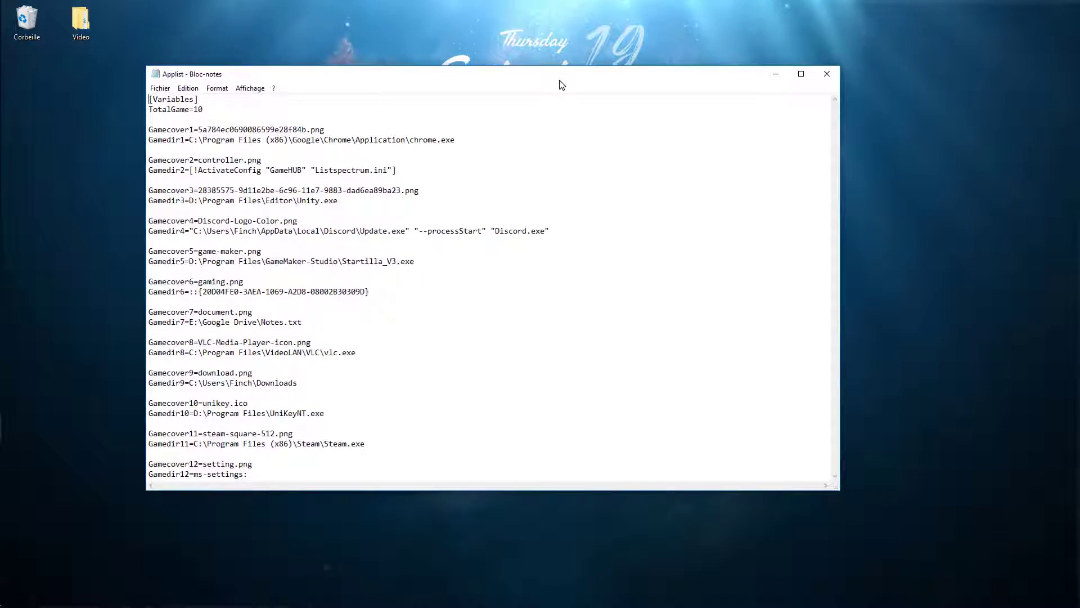
{"action": "right_click", "coordinate": [386, 575]}
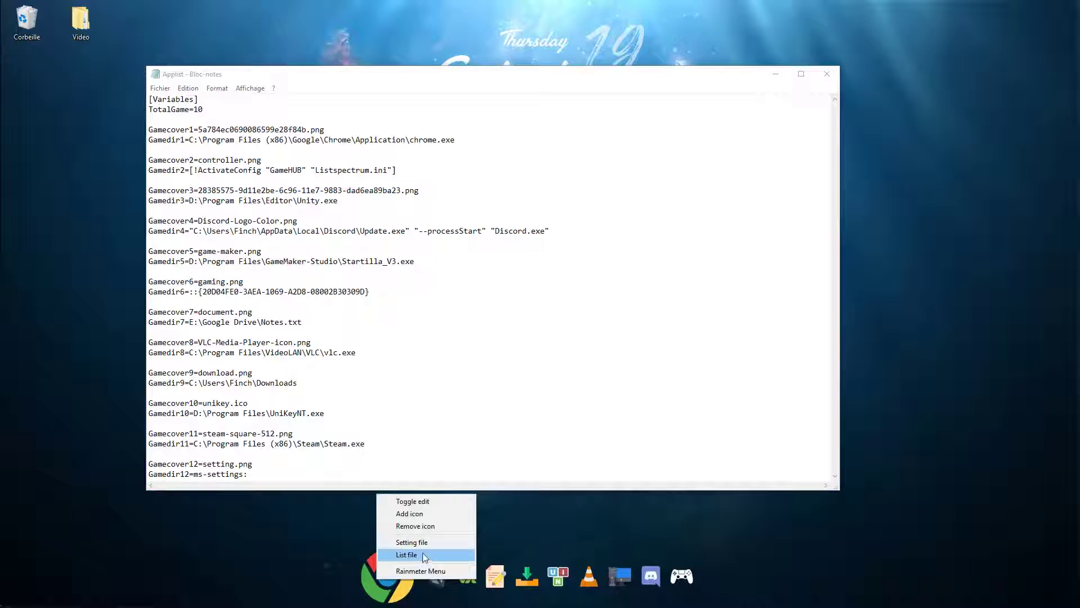
{"action": "double_click", "coordinate": [458, 258]}
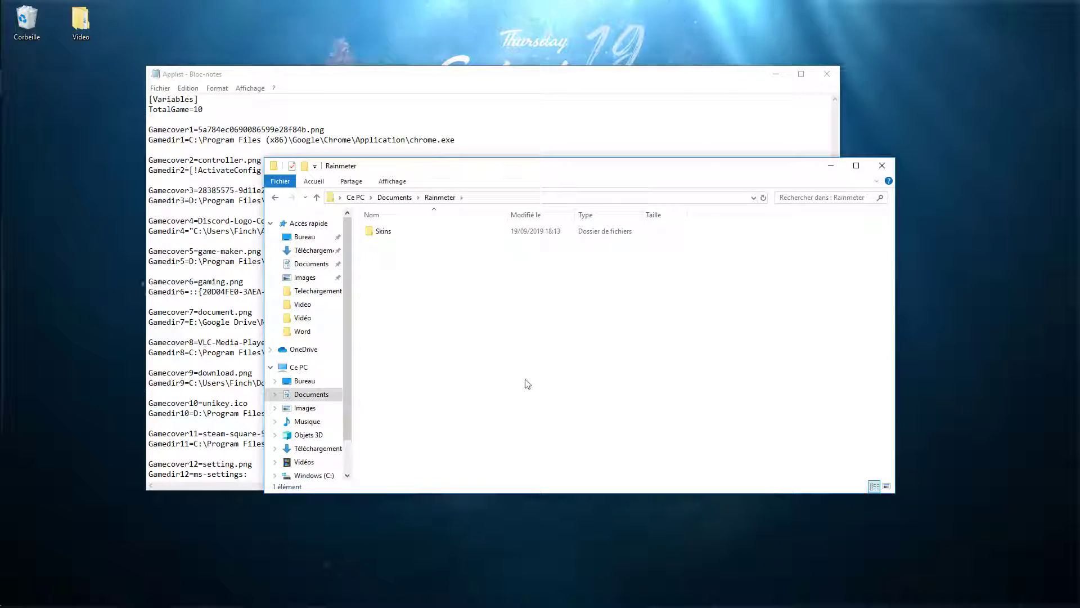
{"action": "double_click", "coordinate": [404, 232]}
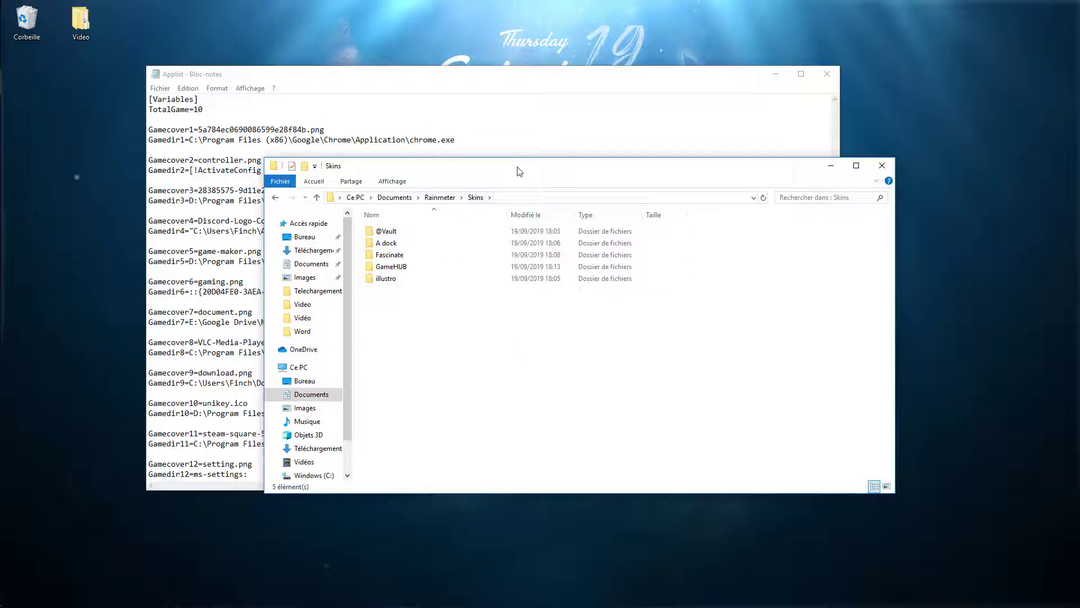
{"action": "left_click_drag", "start_coordinate": [519, 171], "coordinate": [588, 179]}
{"action": "double_click", "coordinate": [455, 250]}
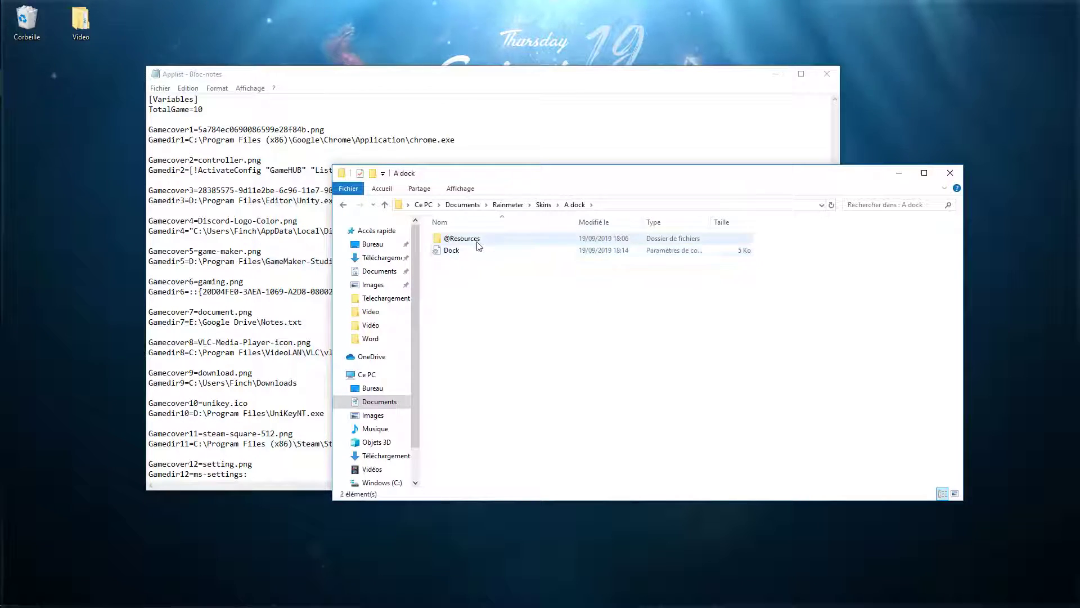
{"action": "left_click", "coordinate": [479, 241]}
{"action": "double_click", "coordinate": [479, 241]}
{"action": "double_click", "coordinate": [456, 239]}
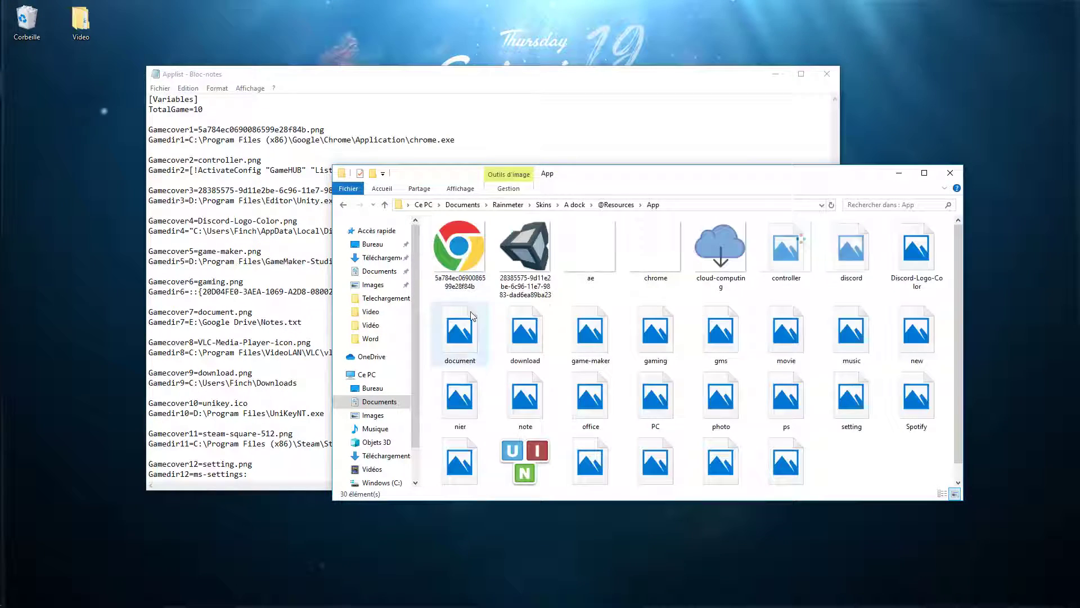
{"action": "scroll", "coordinate": [646, 338], "scroll_direction": "down", "scroll_amount": 2}
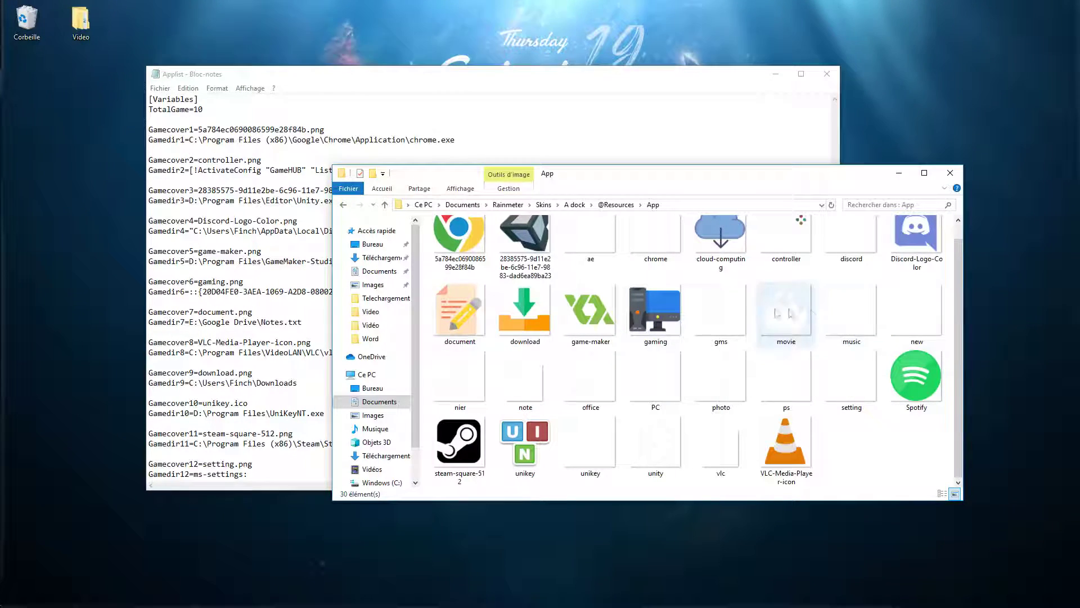
{"action": "scroll", "coordinate": [634, 289], "scroll_direction": "up", "scroll_amount": 1}
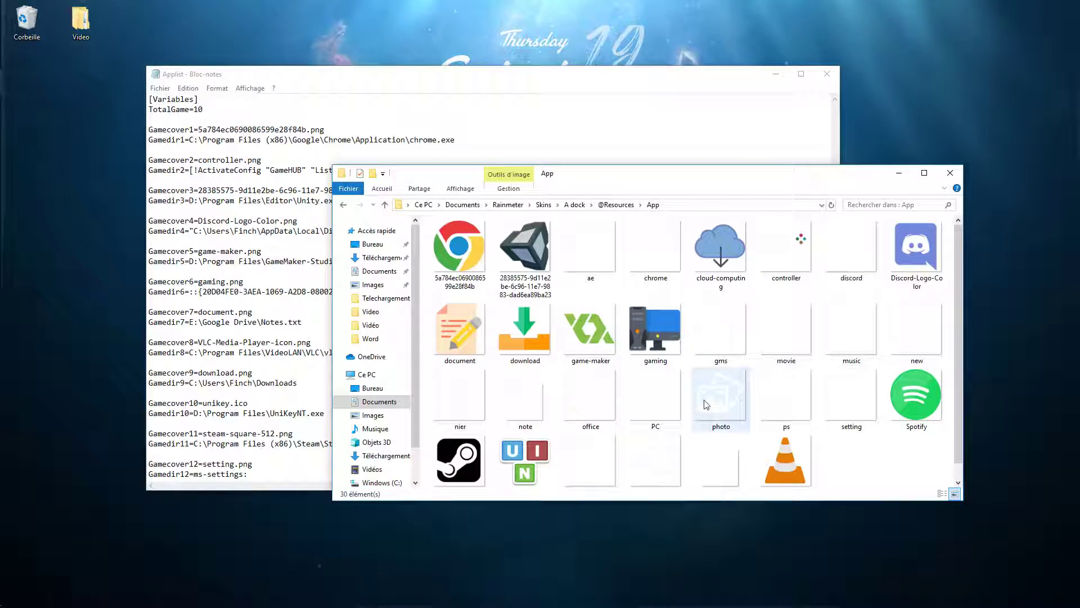
{"action": "mouse_move", "coordinate": [436, 565]}
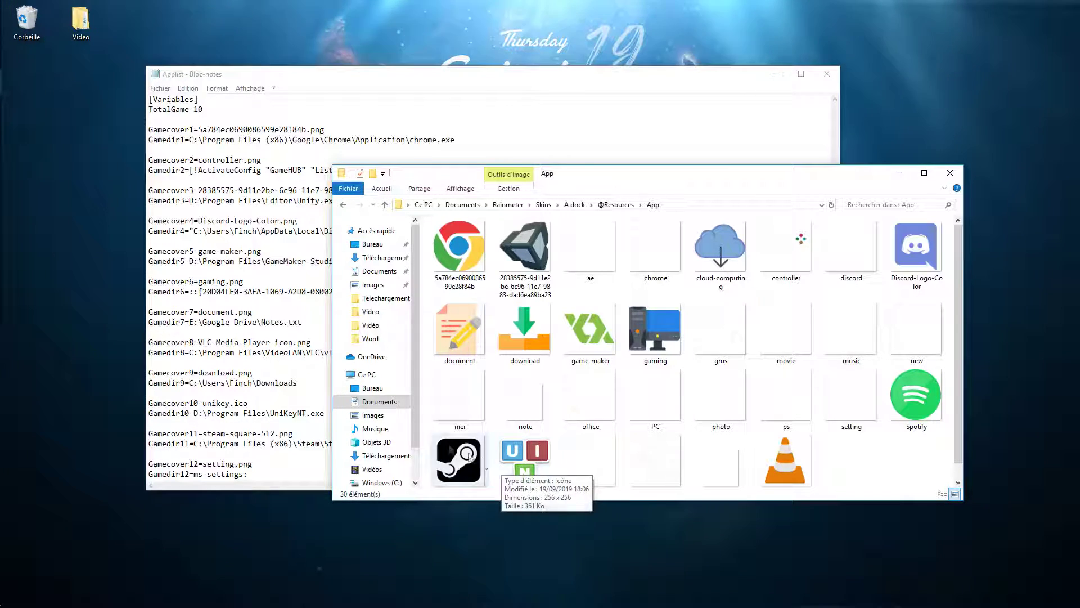
Step: Open the Images folder inside the desktop's Video folder, look through its icons, and minimize the App folder window
{"action": "left_click", "coordinate": [85, 25]}
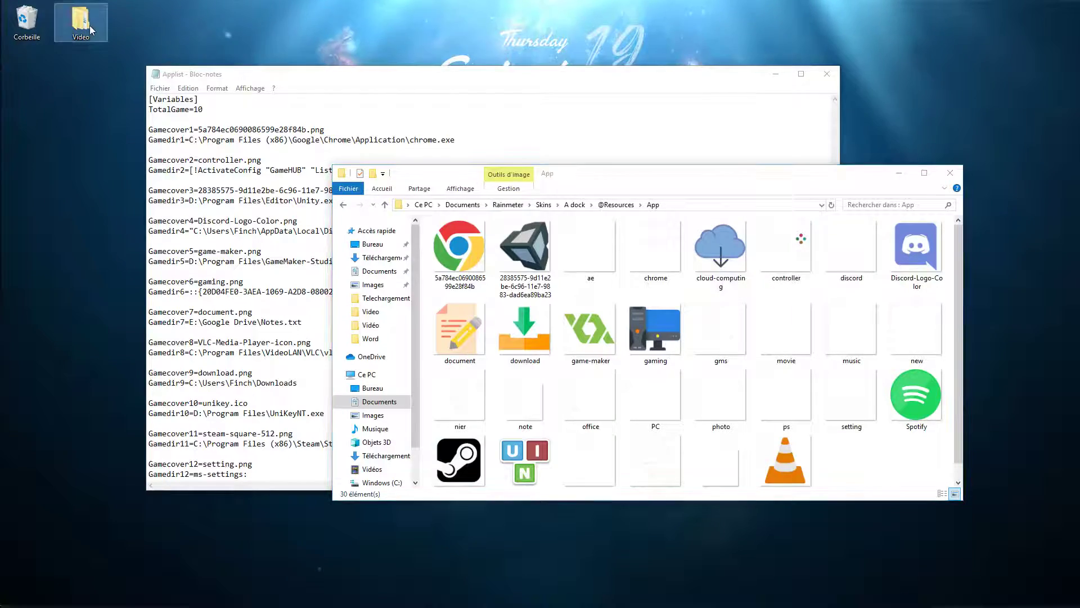
{"action": "double_click", "coordinate": [90, 25]}
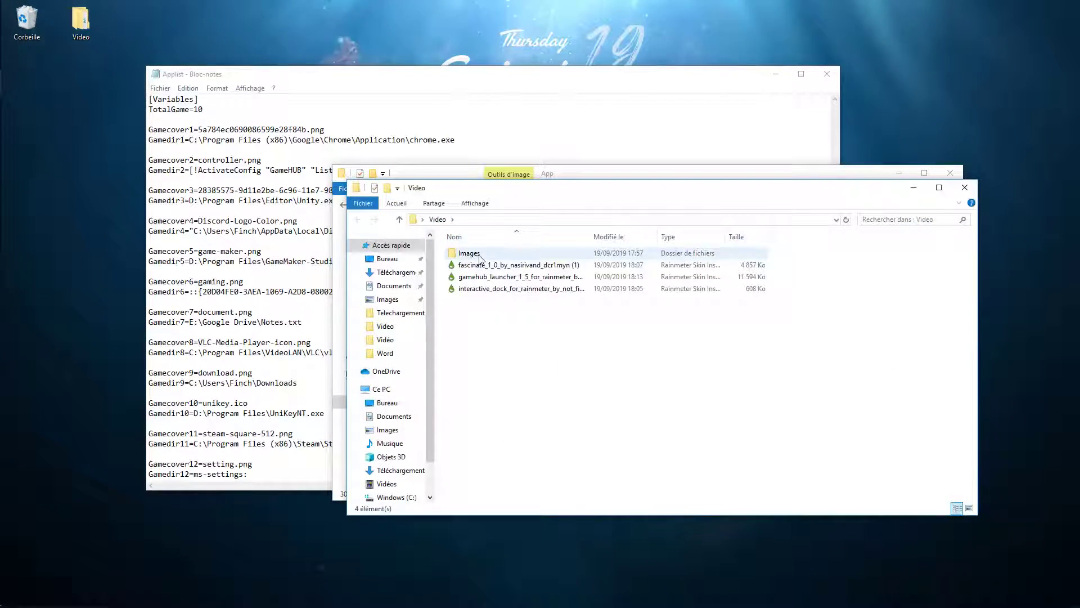
{"action": "double_click", "coordinate": [469, 253]}
{"action": "scroll", "coordinate": [759, 381], "scroll_direction": "down", "scroll_amount": 2}
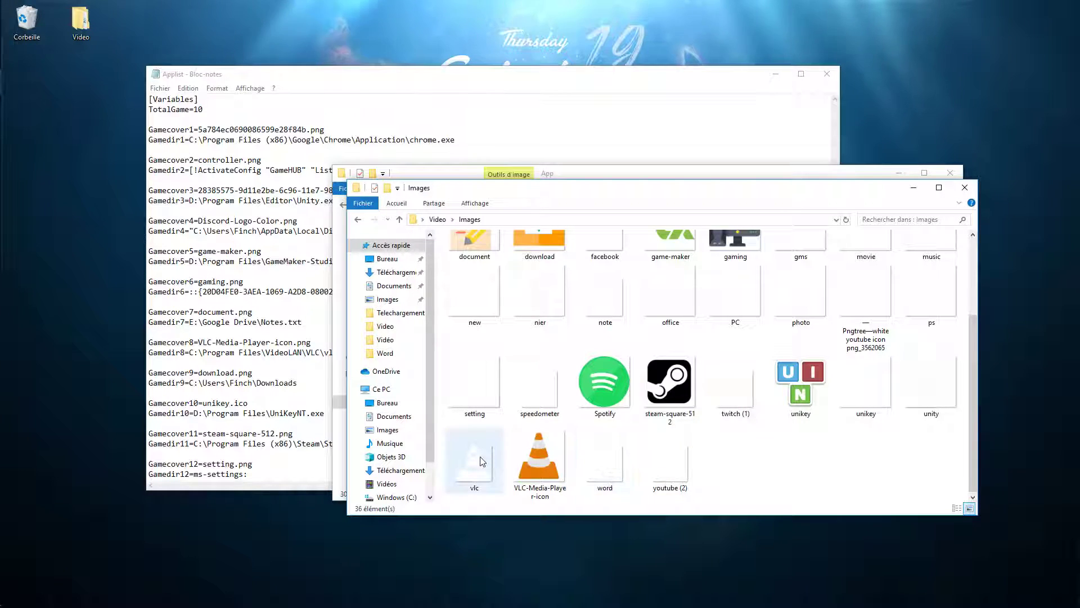
{"action": "left_click", "coordinate": [902, 175]}
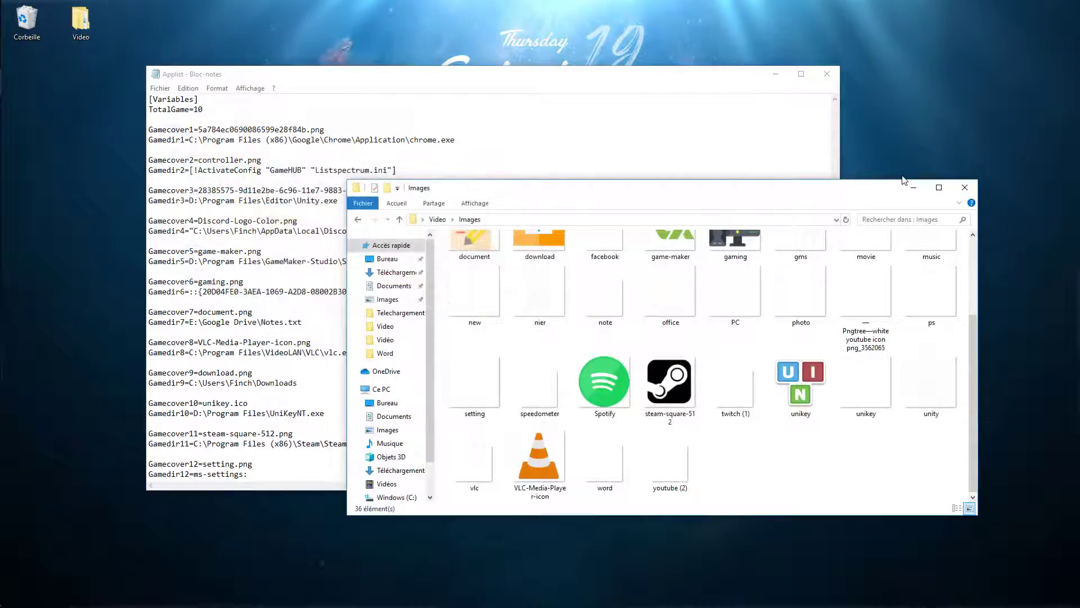
Step: Switch to Chrome and open flaticon.com in a new browser tab
{"action": "mouse_move", "coordinate": [1, 110]}
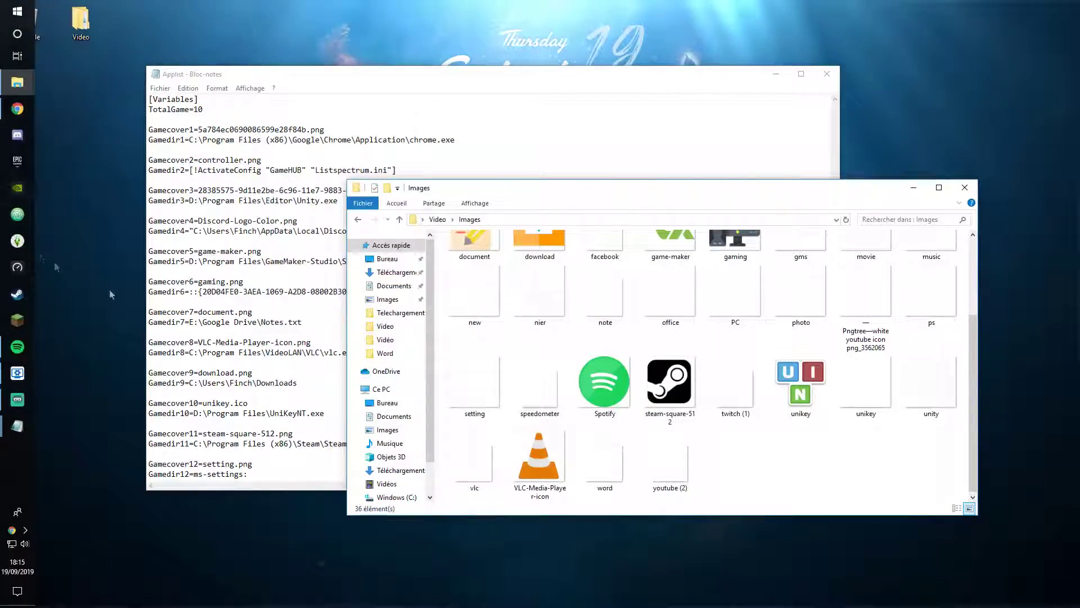
{"action": "left_click", "coordinate": [26, 109]}
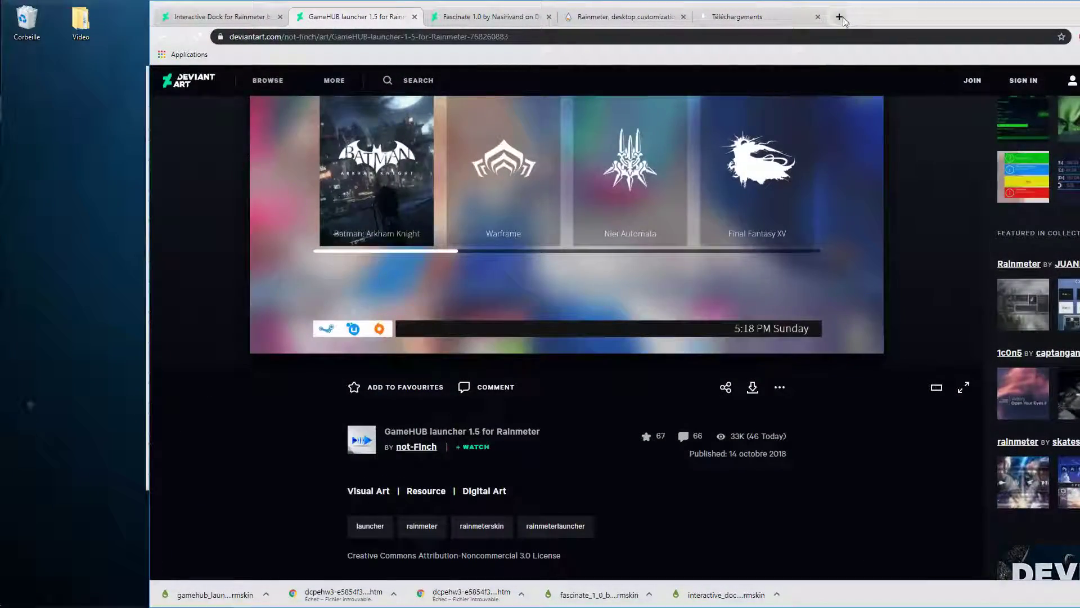
{"action": "left_click", "coordinate": [844, 19]}
{"action": "left_click_drag", "start_coordinate": [1024, 10], "coordinate": [562, 0]}
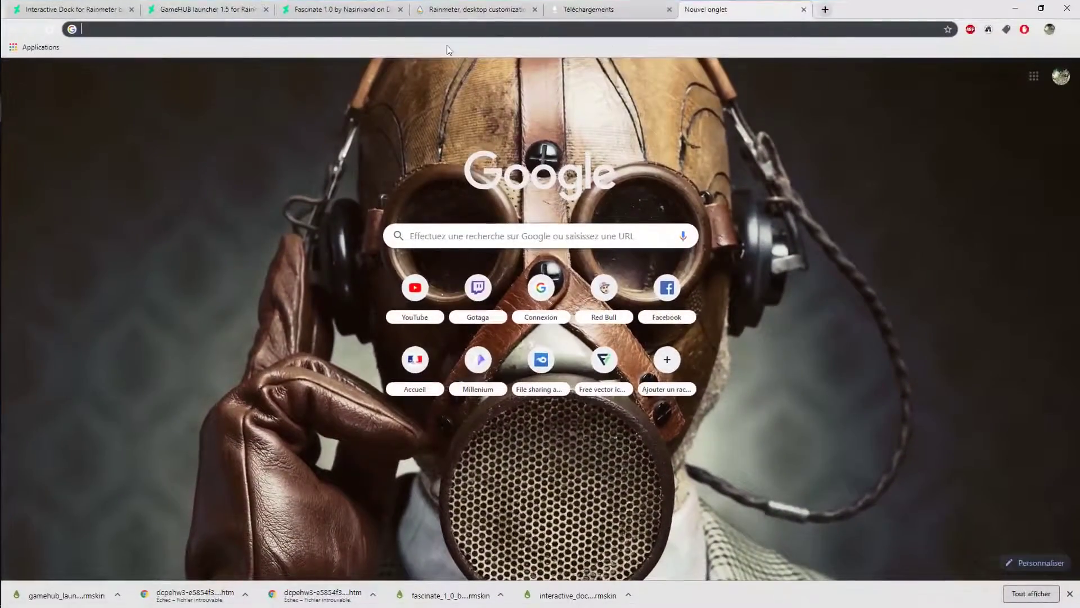
{"action": "type", "text": "f"}
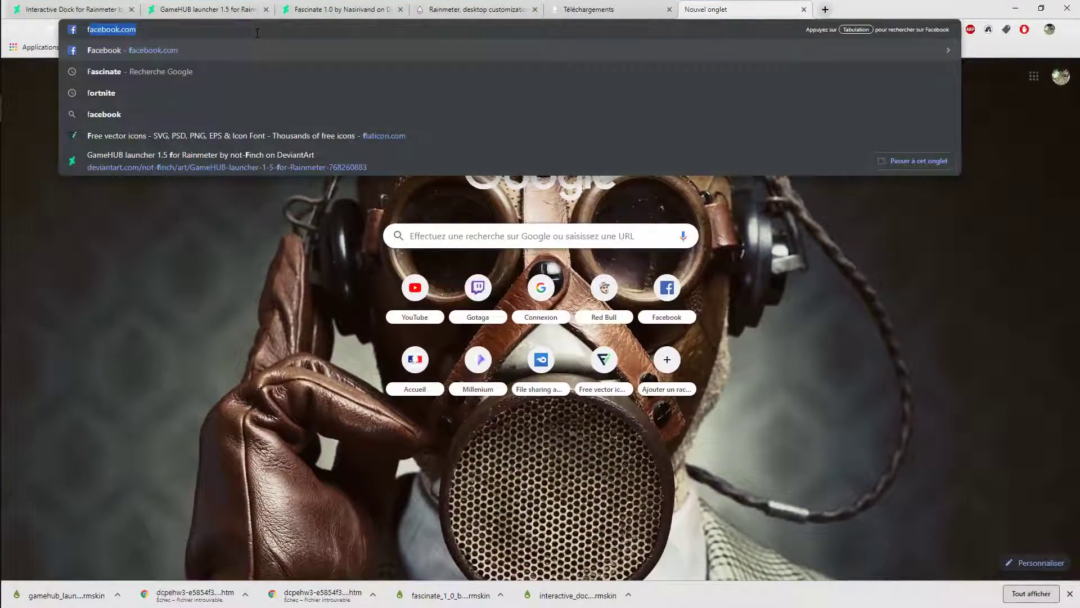
{"action": "type", "text": "l"}
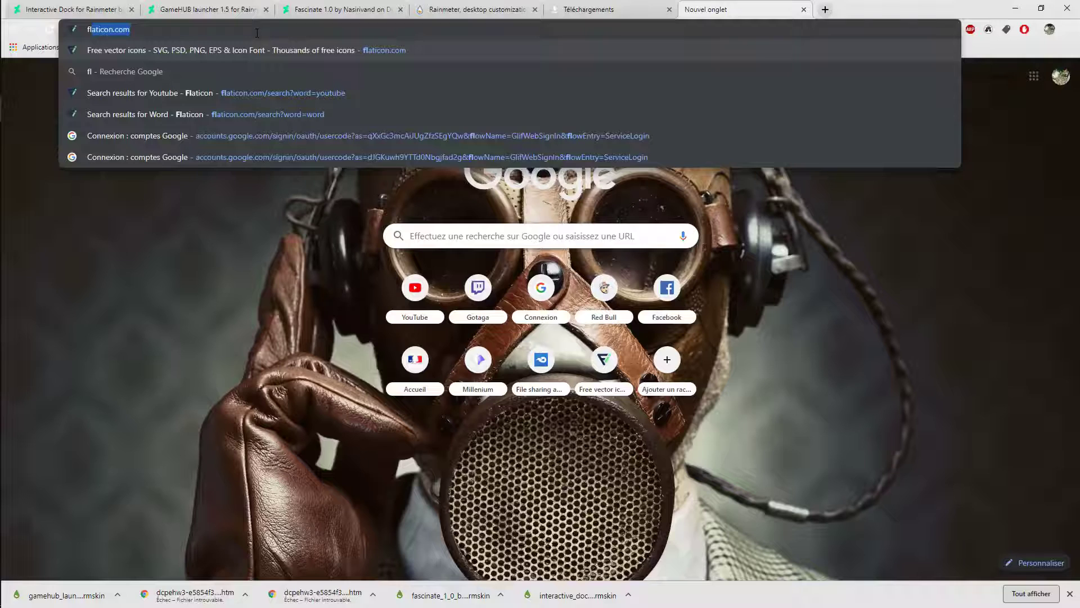
{"action": "key", "text": "Return"}
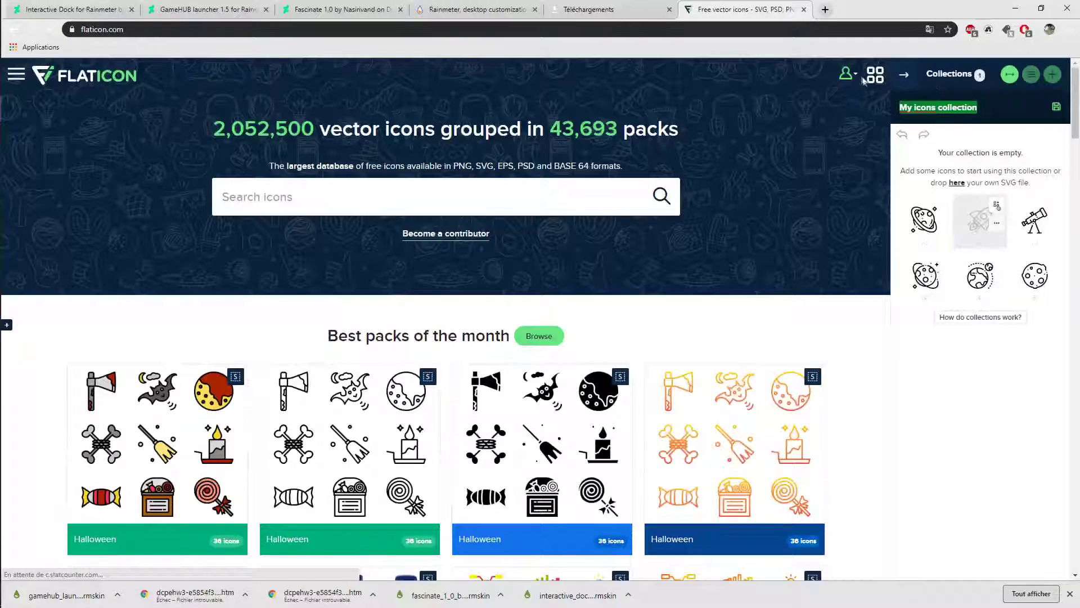
Step: Sign in to Flaticon with the Facebook account
{"action": "mouse_move", "coordinate": [857, 78]}
{"action": "left_click", "coordinate": [810, 100]}
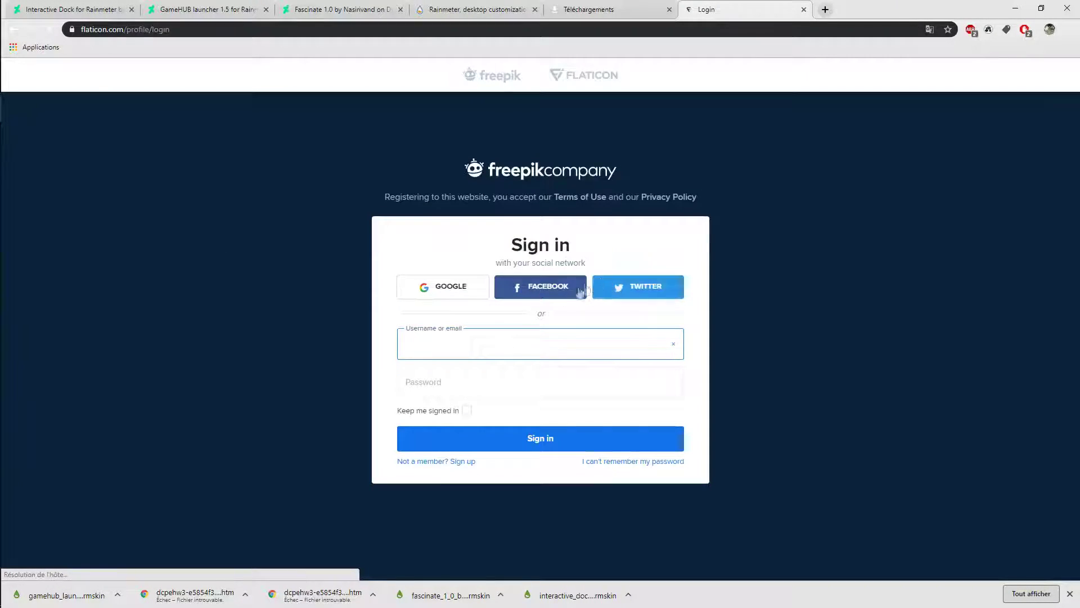
{"action": "left_click", "coordinate": [561, 289]}
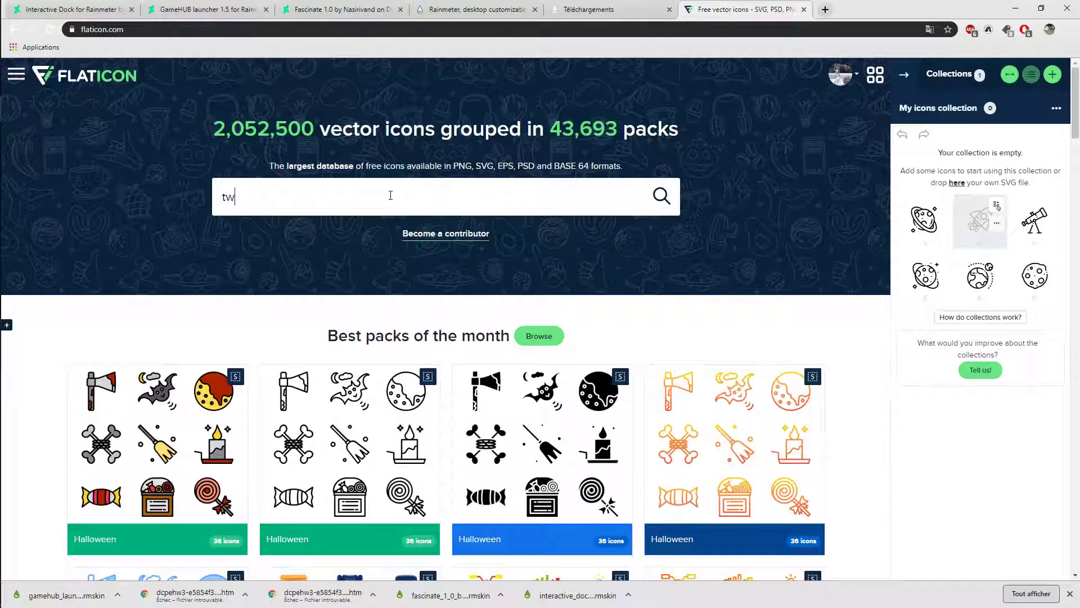
Step: Search Flaticon for twitch icons and open the purple flat Twitch icon by Pixel perfect in the icon editor
{"action": "type", "text": "itch"}
{"action": "key", "text": "Return"}
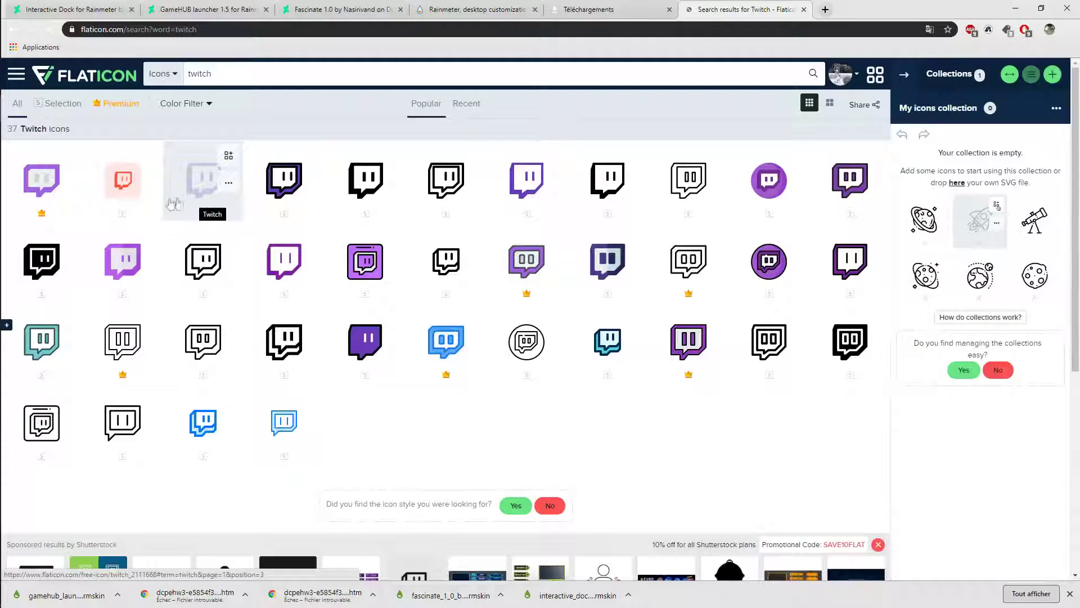
{"action": "left_click", "coordinate": [214, 204]}
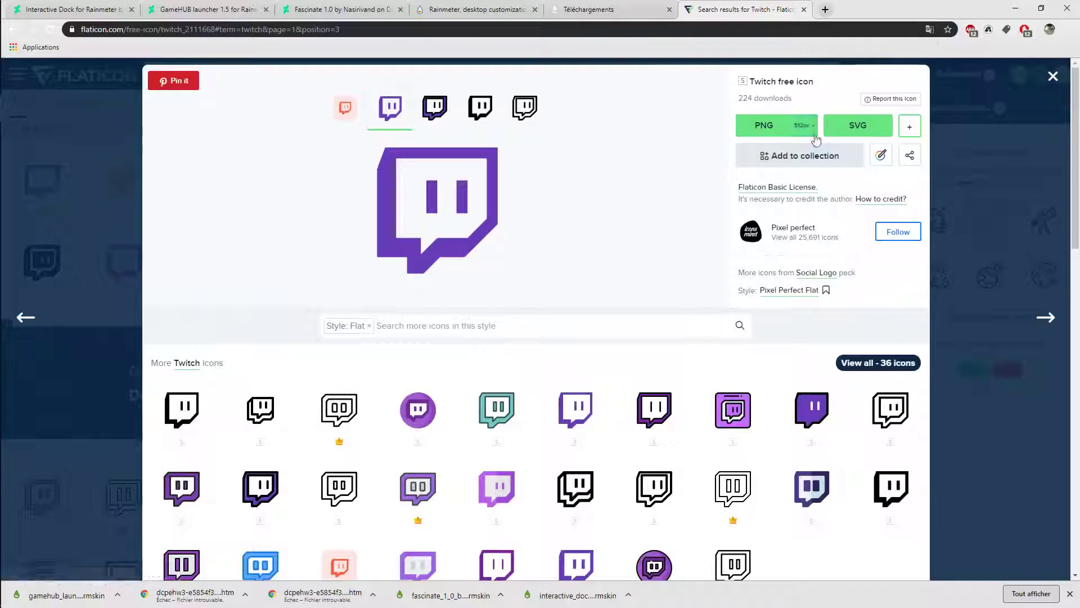
{"action": "left_click", "coordinate": [879, 158]}
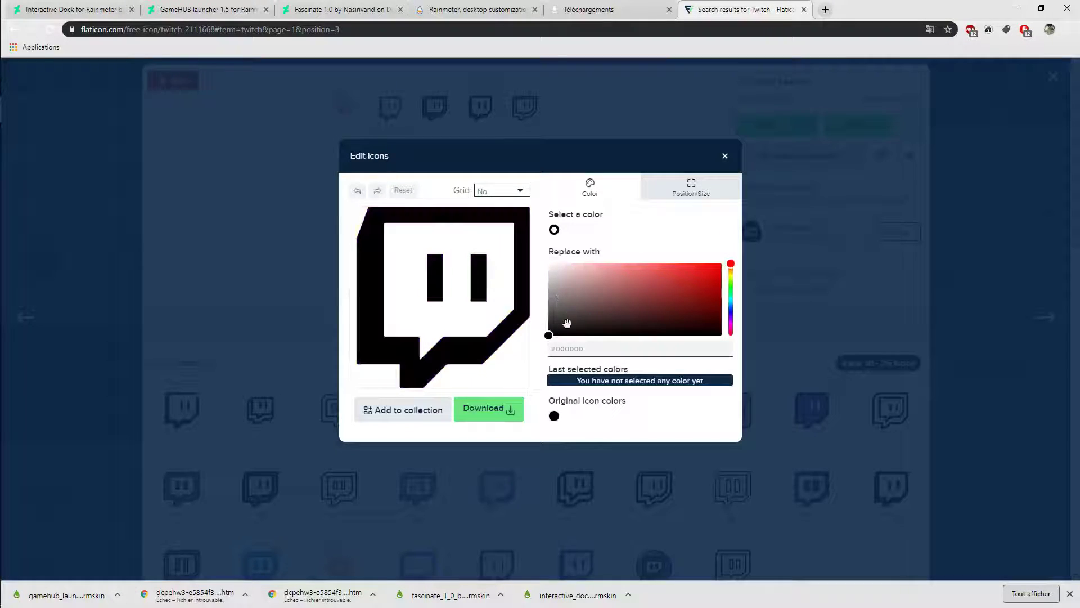
Step: Try scaling the Twitch icon down and back up, and recolor it white
{"action": "left_click", "coordinate": [691, 191]}
{"action": "left_click", "coordinate": [626, 350]}
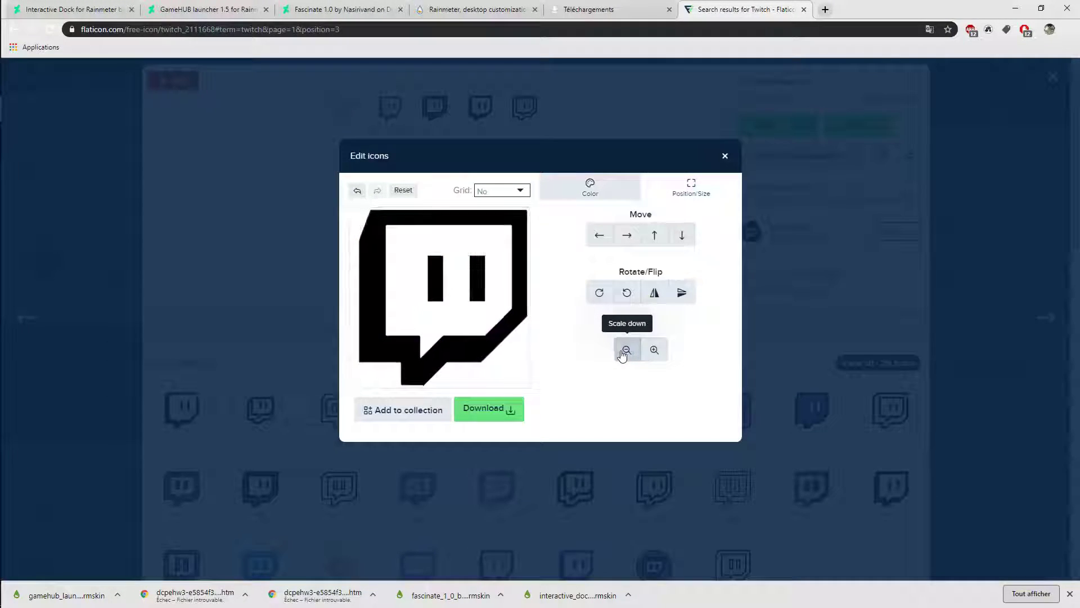
{"action": "left_click", "coordinate": [626, 350]}
{"action": "left_click", "coordinate": [655, 351]}
{"action": "left_click", "coordinate": [656, 351]}
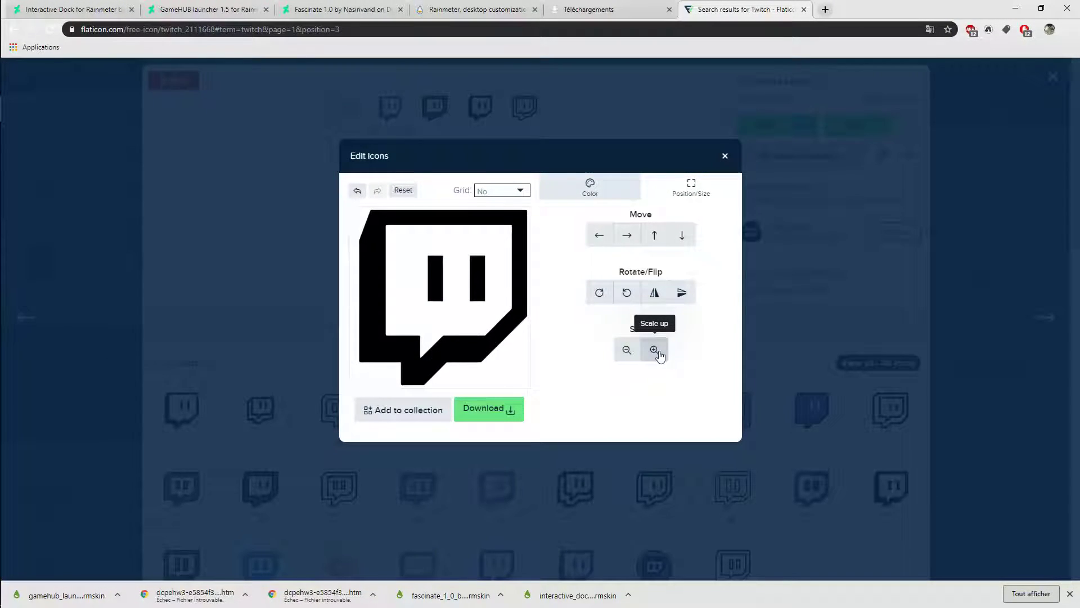
{"action": "left_click", "coordinate": [605, 187]}
{"action": "left_click_drag", "start_coordinate": [568, 306], "coordinate": [526, 261]}
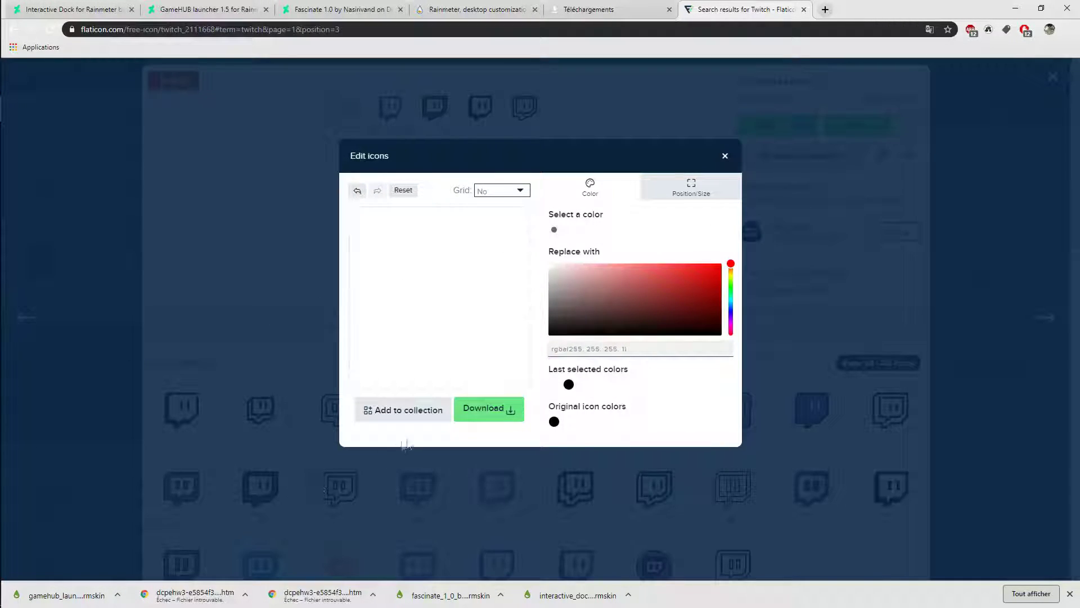
Step: View the PNG download sizes for the edited icon, close the editor without downloading, and minimize the browser
{"action": "left_click", "coordinate": [499, 409]}
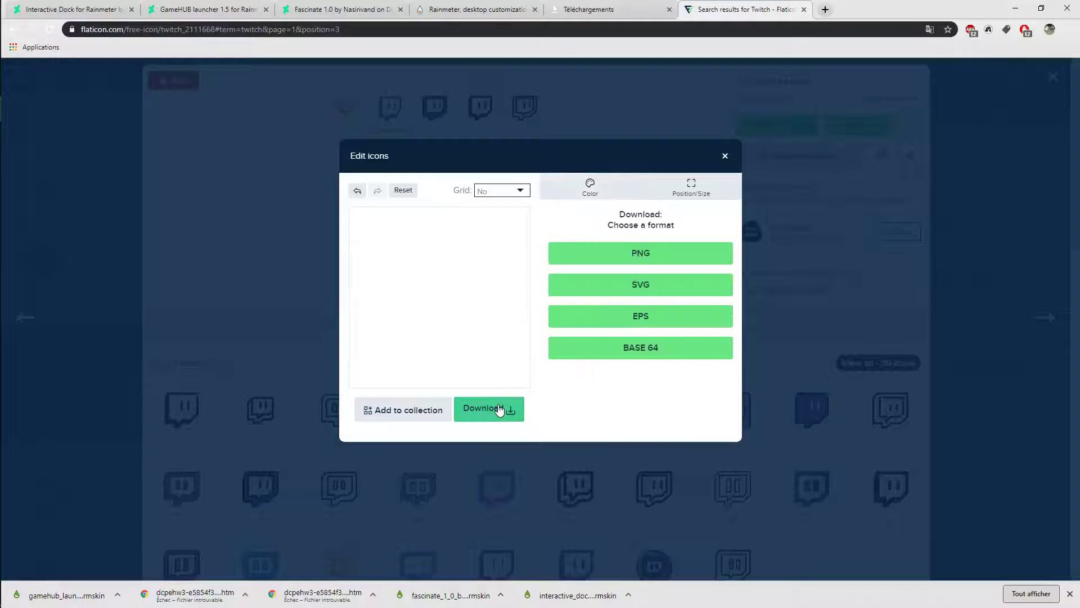
{"action": "left_click", "coordinate": [680, 264]}
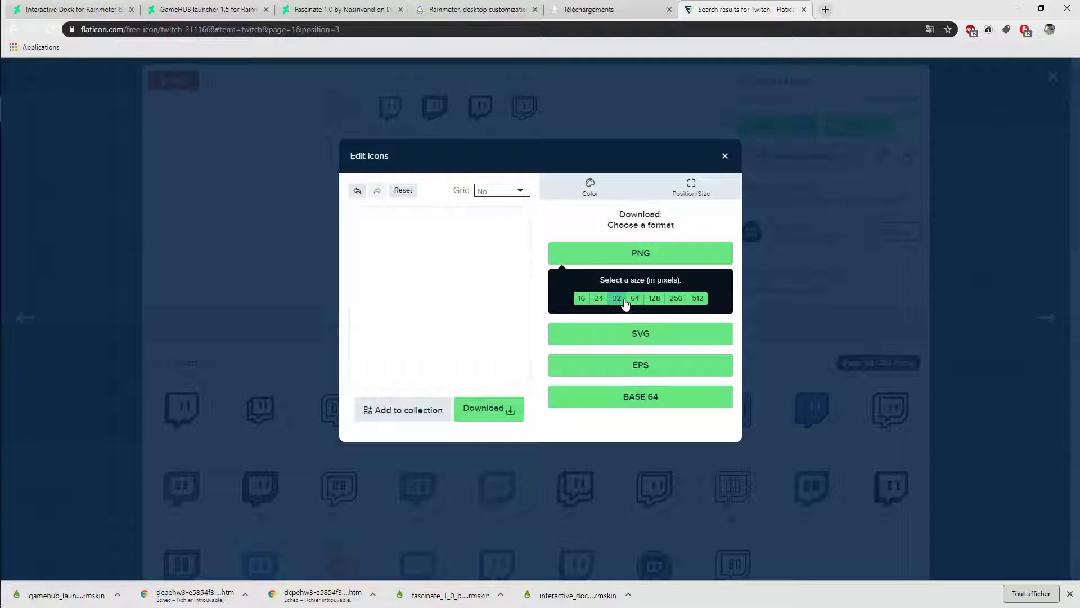
{"action": "left_click", "coordinate": [725, 157]}
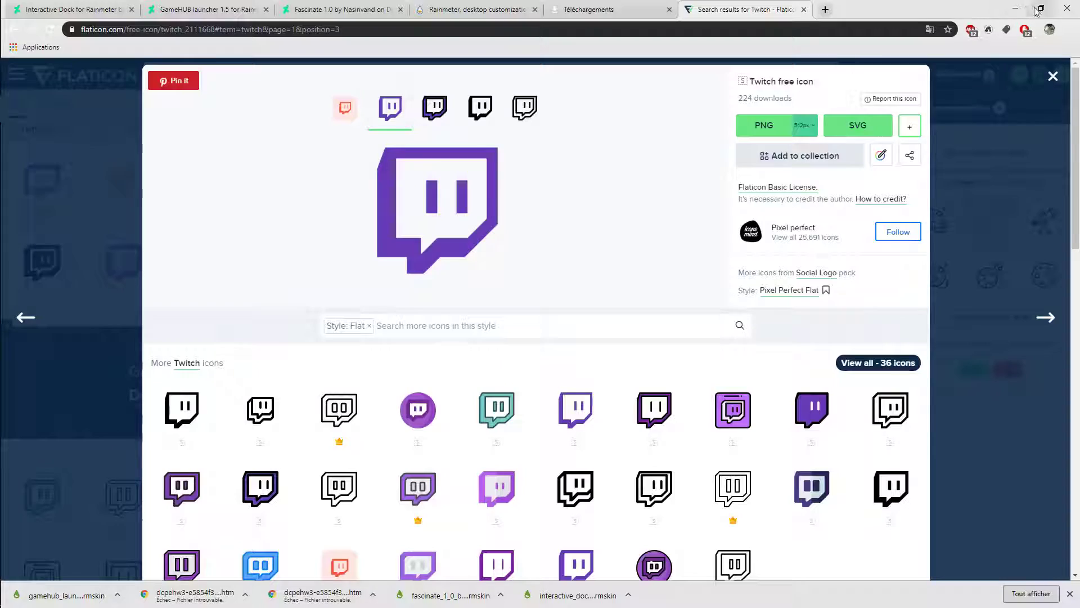
{"action": "left_click", "coordinate": [1018, 10]}
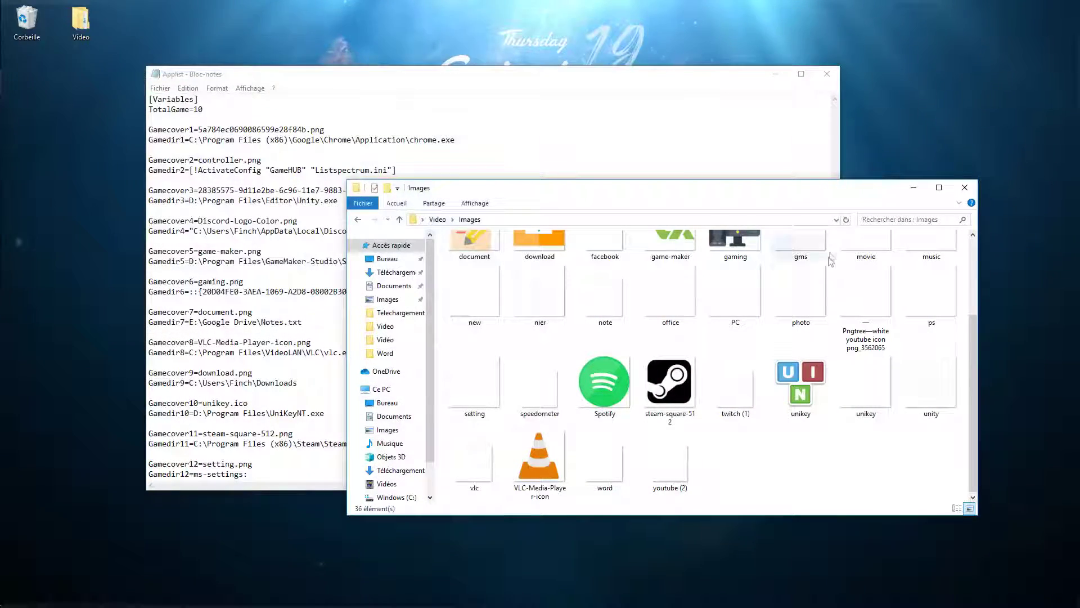
Step: Move the Images folder and app list windows apart, and bring the Images folder forward to view its first icons
{"action": "left_click_drag", "start_coordinate": [583, 189], "coordinate": [723, 146]}
{"action": "left_click_drag", "start_coordinate": [452, 76], "coordinate": [363, 80]}
{"action": "mouse_move", "coordinate": [375, 580]}
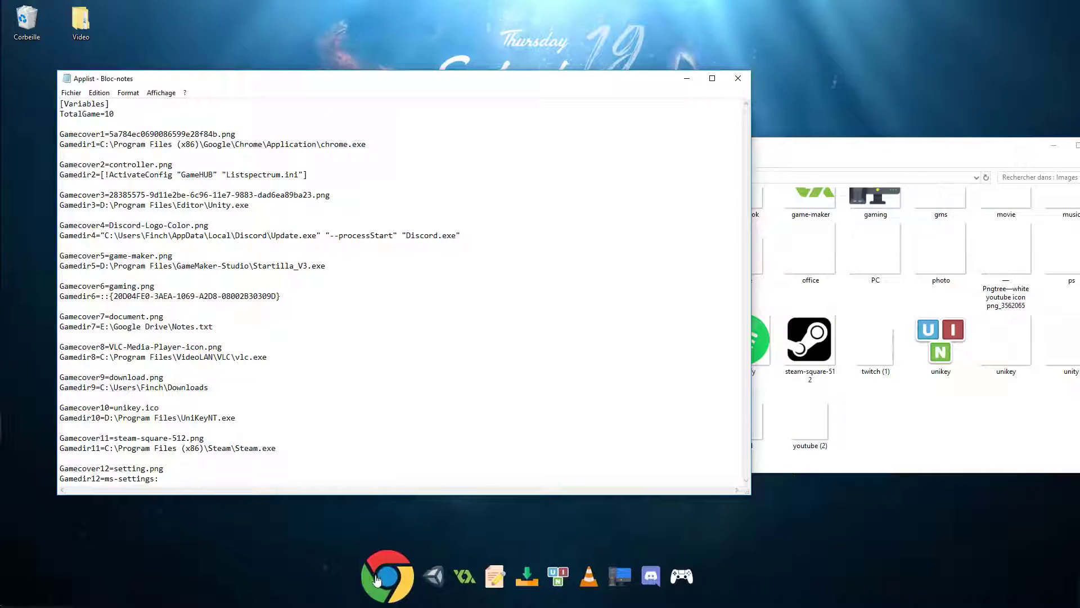
{"action": "left_click", "coordinate": [886, 429]}
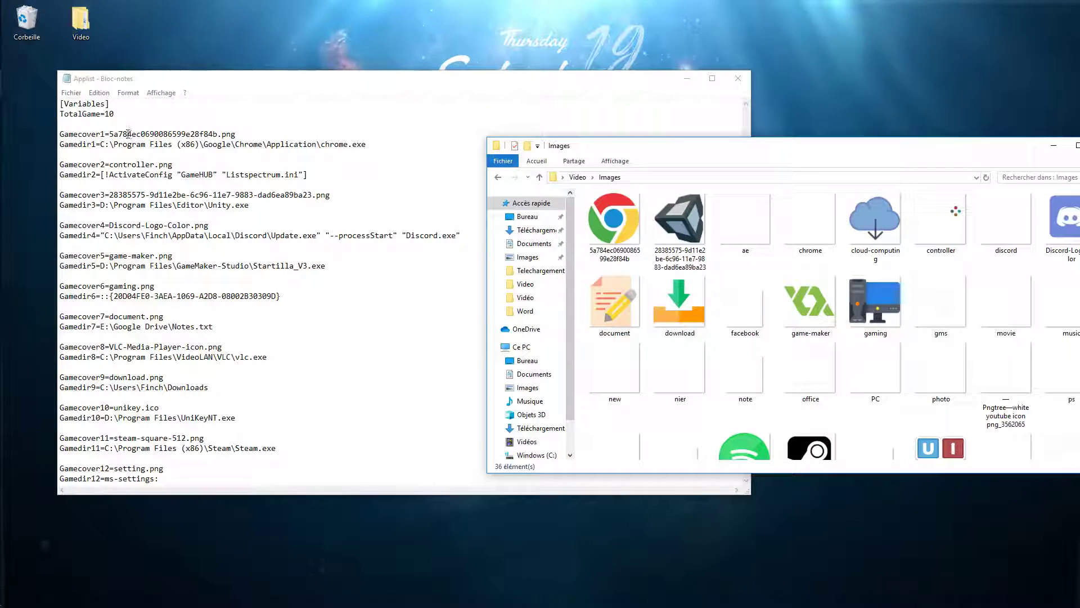
Step: Replace the Gamecover1 image name in the app list with chrome.png, matching the white chrome icon in the Images folder
{"action": "left_click_drag", "start_coordinate": [243, 136], "coordinate": [115, 134]}
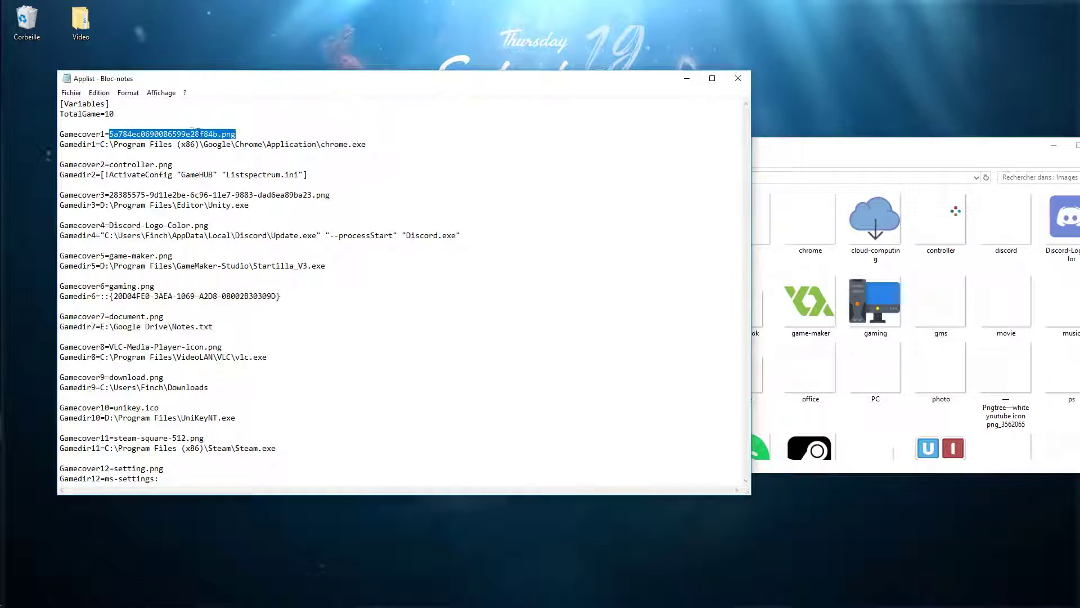
{"action": "key", "text": "BackSpace"}
{"action": "left_click", "coordinate": [759, 156]}
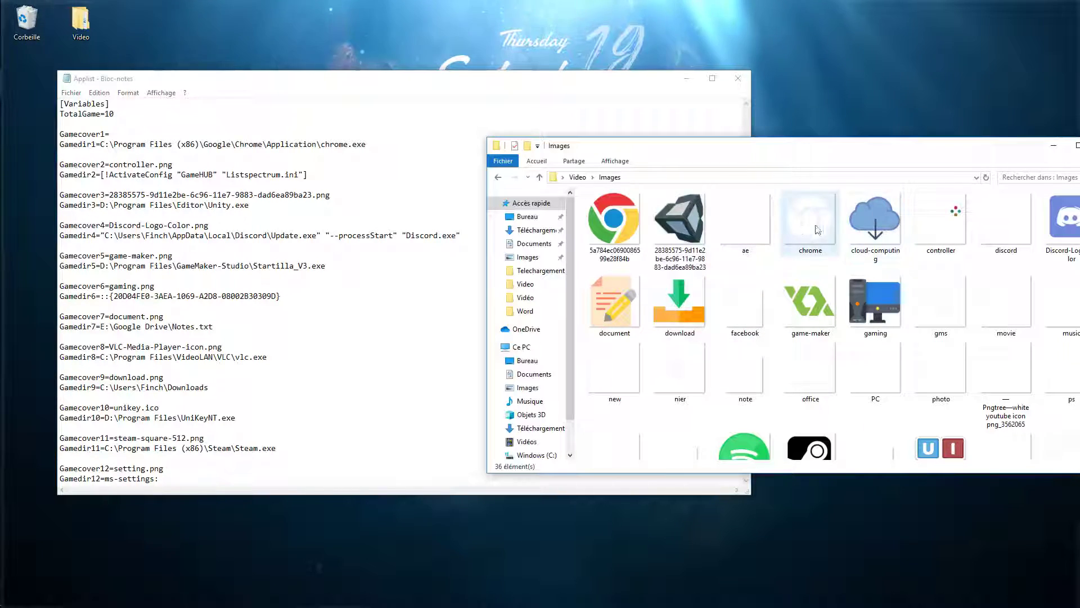
{"action": "left_click", "coordinate": [131, 130]}
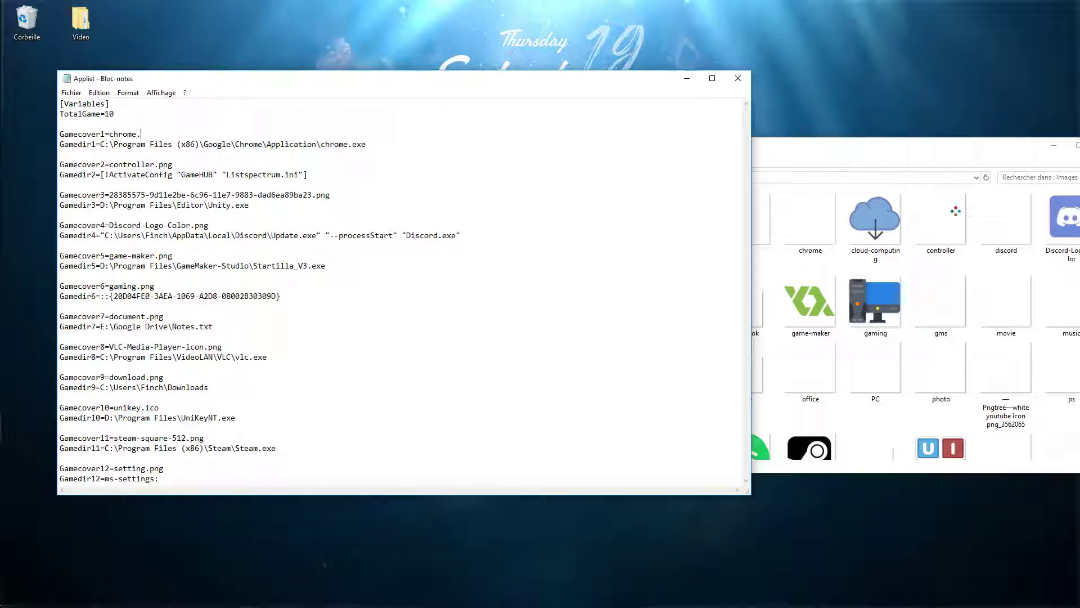
{"action": "type", "text": "chrome.png"}
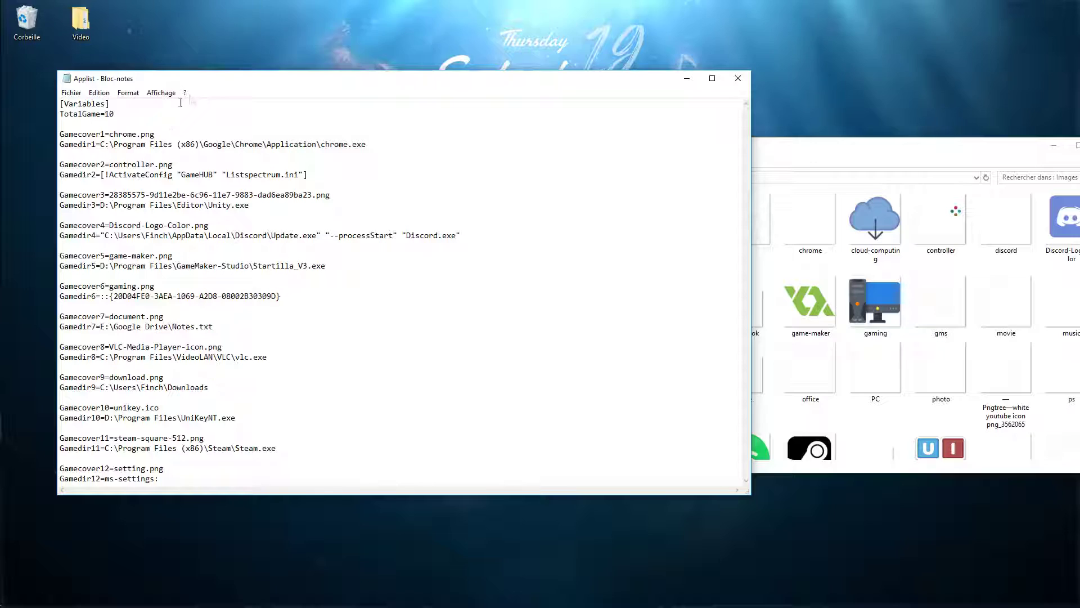
Step: Check the file type of the chrome image in its properties and close the properties window
{"action": "left_click", "coordinate": [800, 169]}
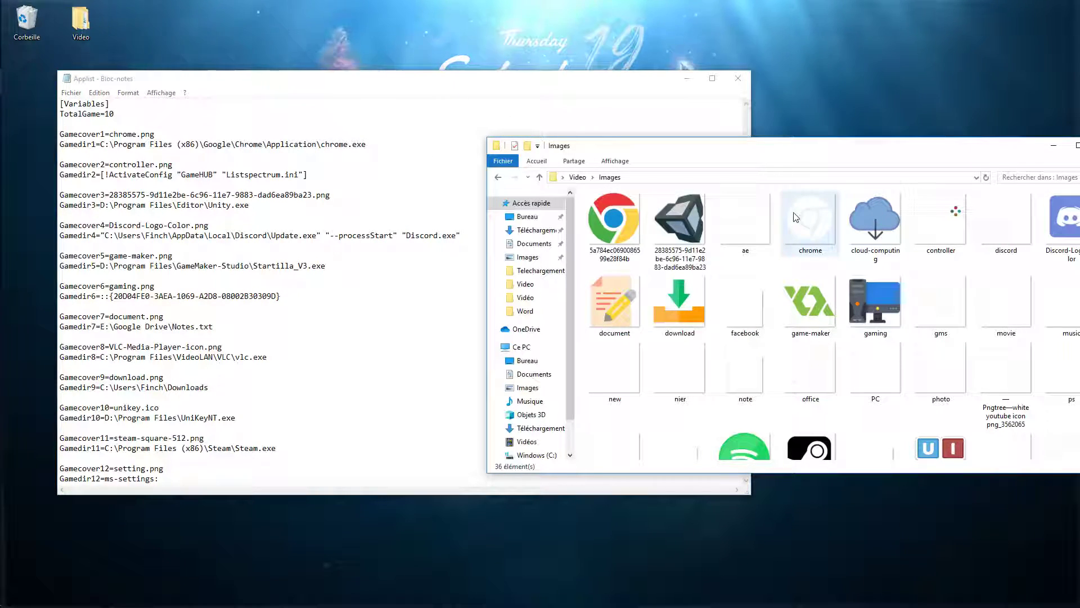
{"action": "right_click", "coordinate": [793, 247]}
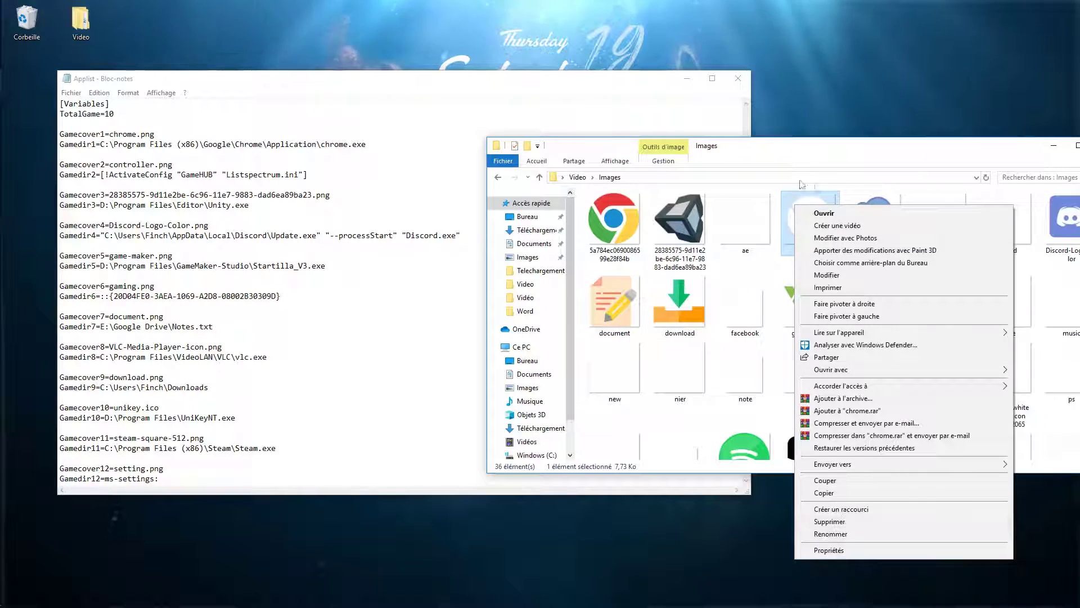
{"action": "left_click", "coordinate": [839, 548]}
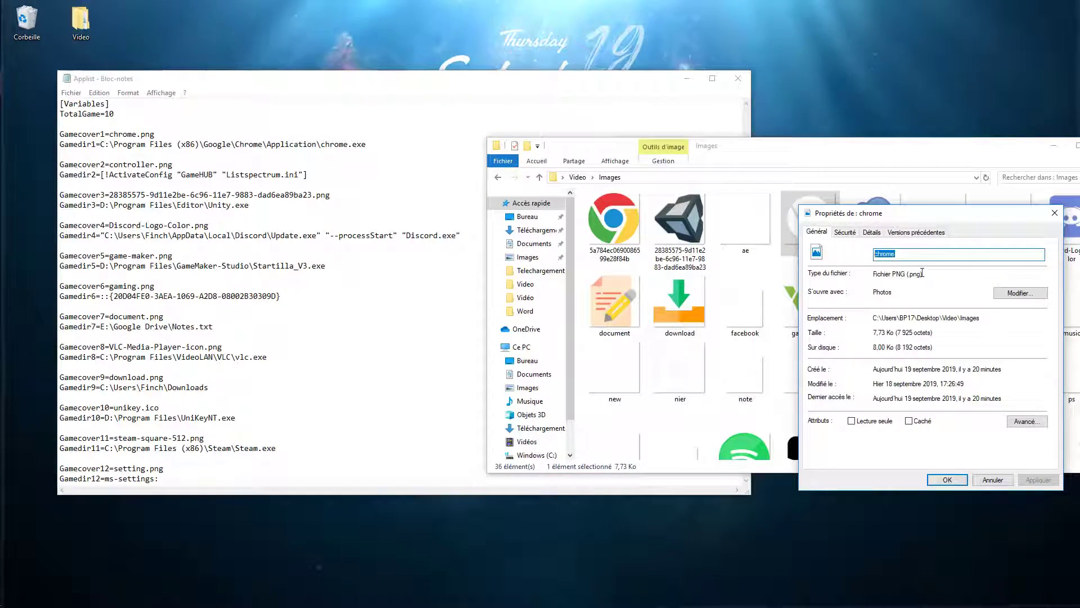
{"action": "left_click", "coordinate": [1055, 213]}
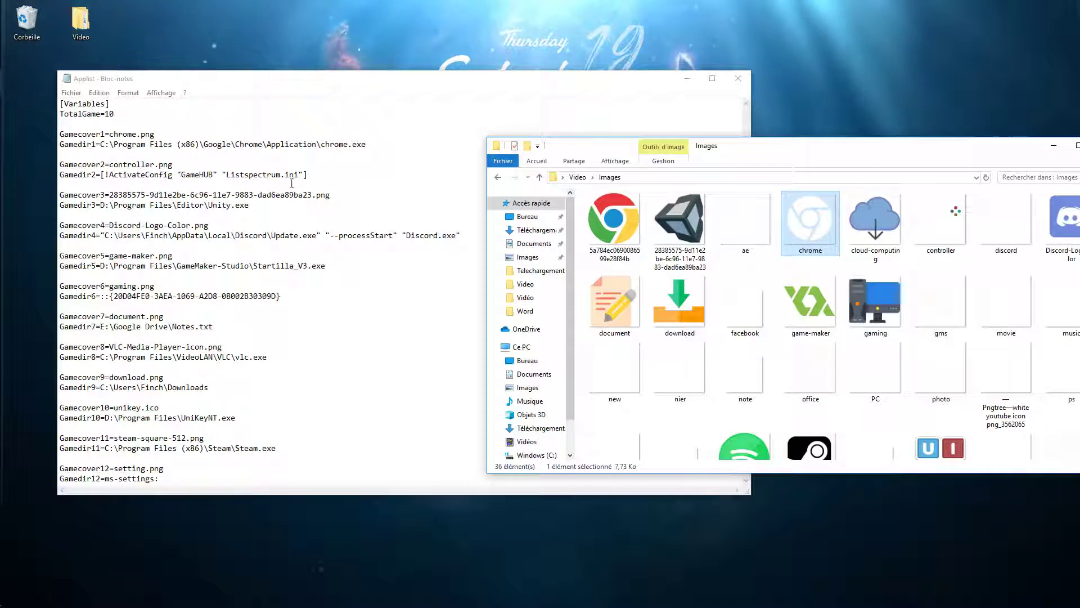
Step: Highlight Chrome's program path in the Gamedir1 line, leave it as is, and save the app list file
{"action": "left_click_drag", "start_coordinate": [366, 145], "coordinate": [172, 145]}
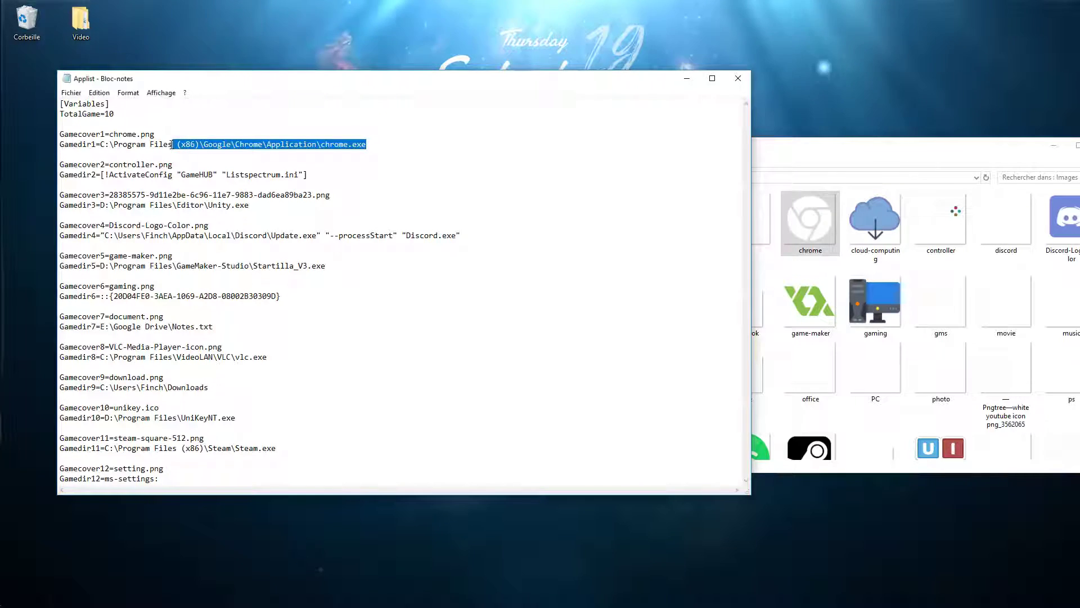
{"action": "key", "text": "Down"}
{"action": "key", "text": "Down"}
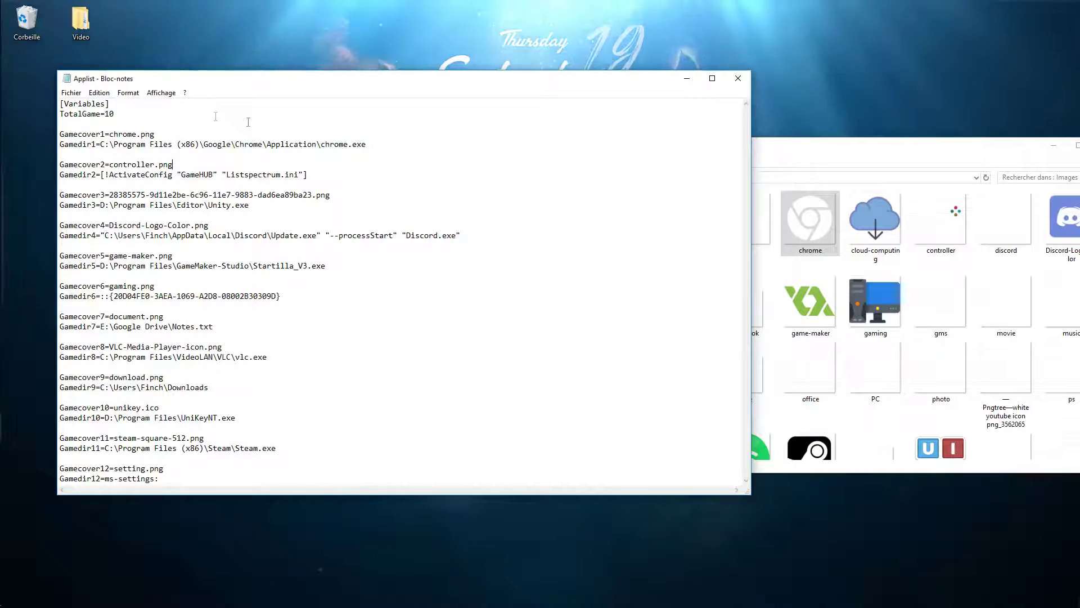
{"action": "left_click", "coordinate": [74, 98]}
{"action": "left_click", "coordinate": [120, 130]}
{"action": "mouse_move", "coordinate": [699, 588]}
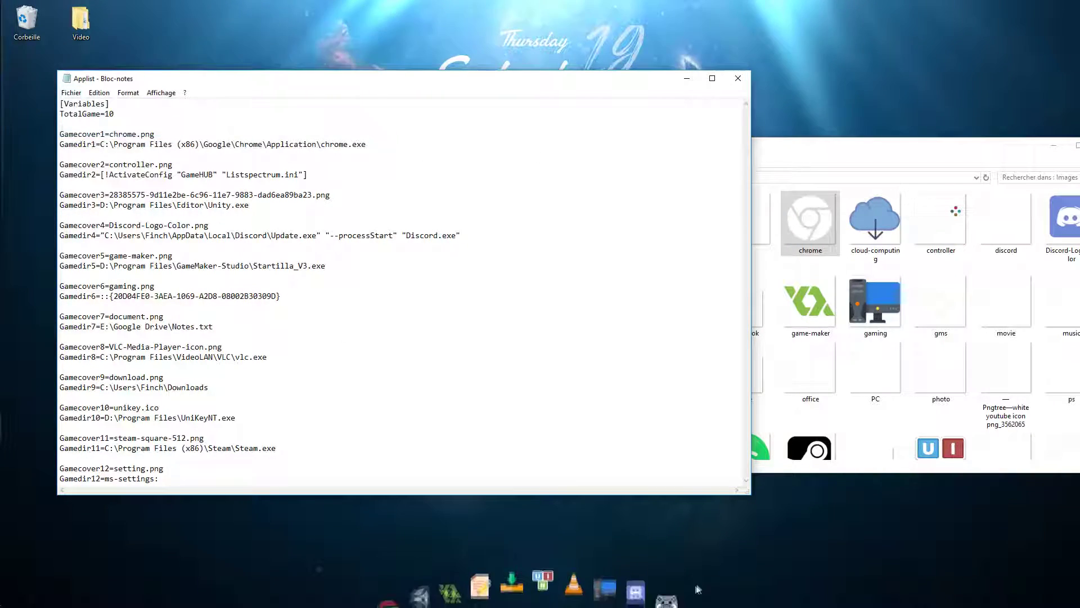
Step: Refresh all skins from the dock's Rainmeter management window, and test the dock's white Chrome icon, closing the browser it launches
{"action": "mouse_move", "coordinate": [6, 369]}
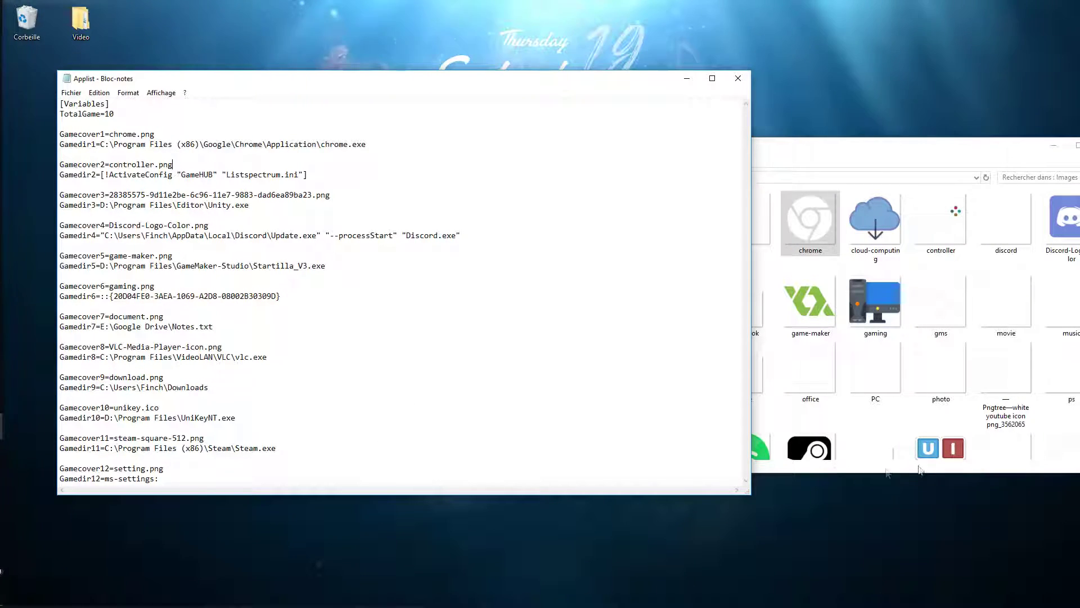
{"action": "mouse_move", "coordinate": [540, 599]}
{"action": "right_click", "coordinate": [524, 568]}
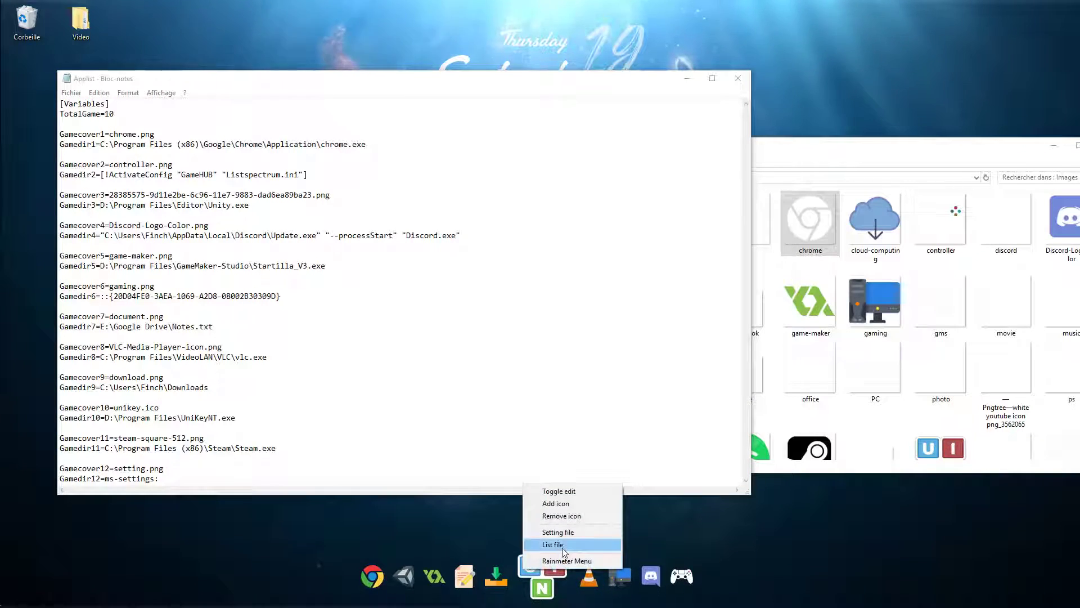
{"action": "left_click", "coordinate": [581, 561]}
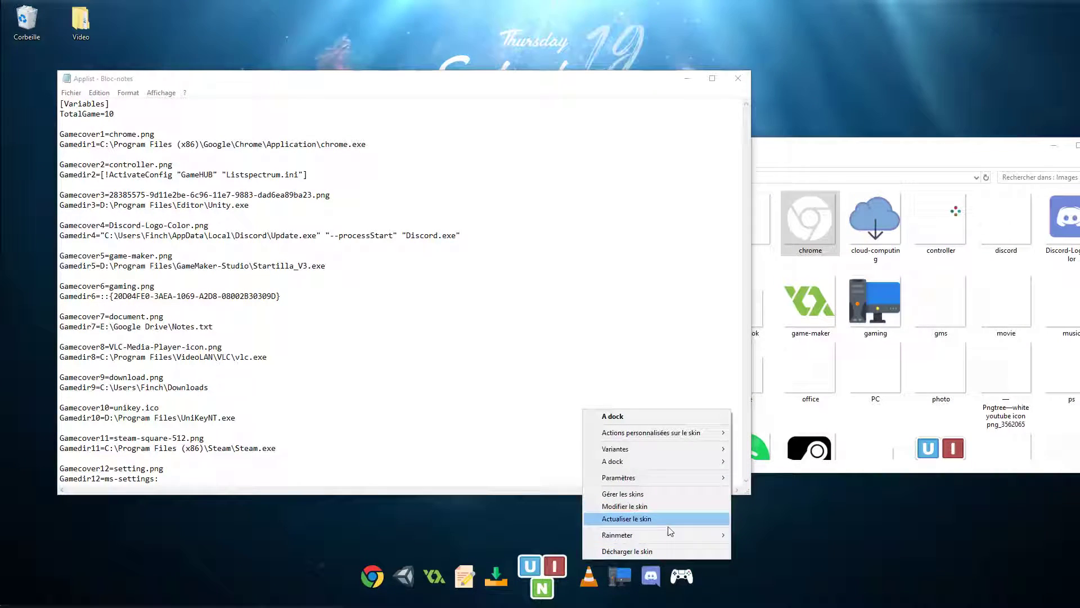
{"action": "mouse_move", "coordinate": [678, 534]}
{"action": "left_click", "coordinate": [758, 408]}
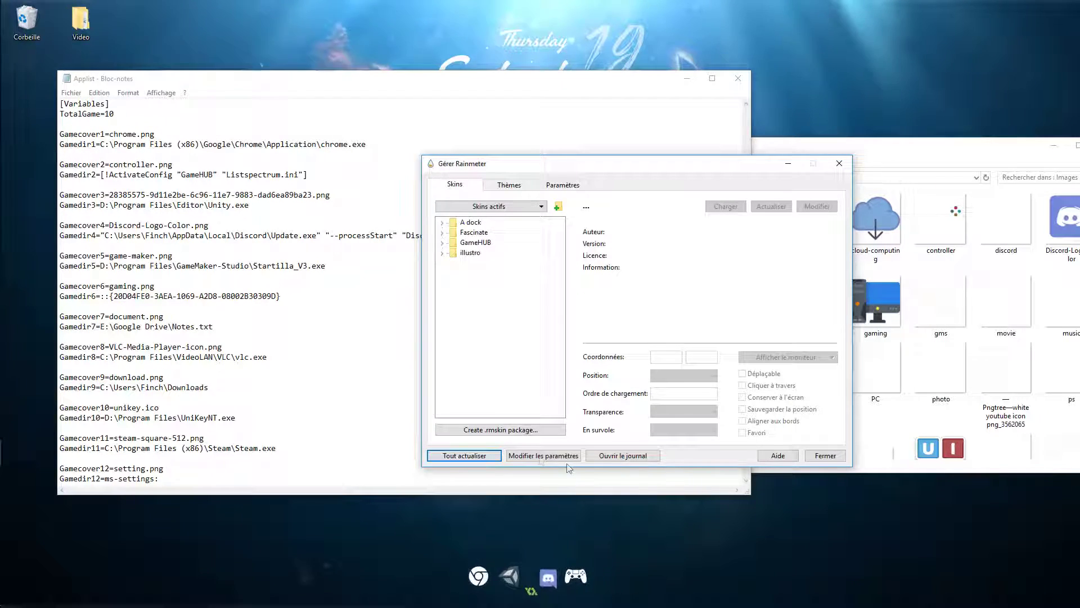
{"action": "left_click", "coordinate": [380, 580]}
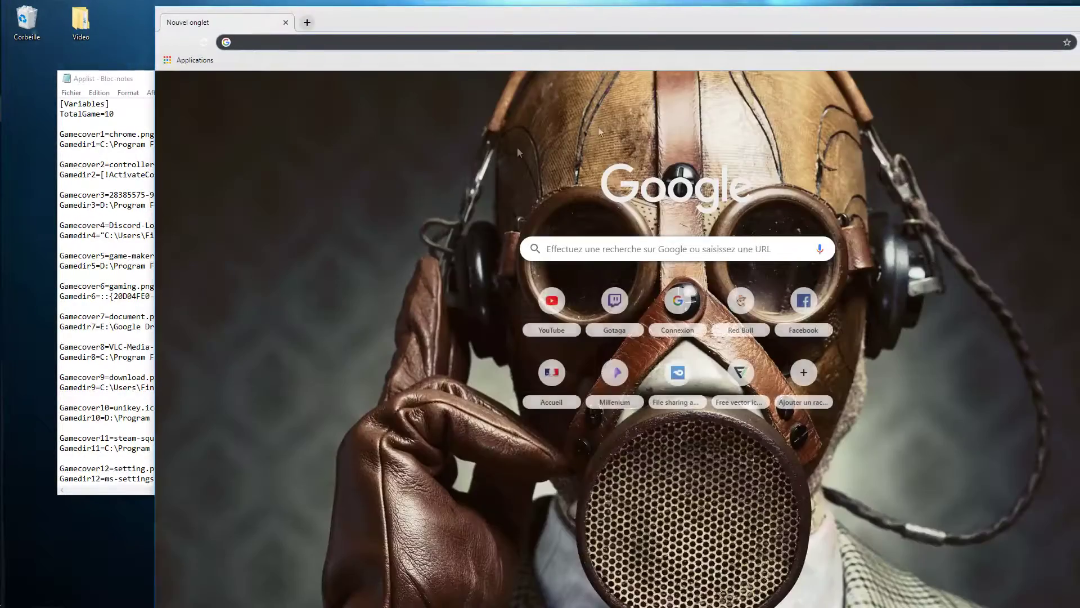
{"action": "key", "text": "alt+F4"}
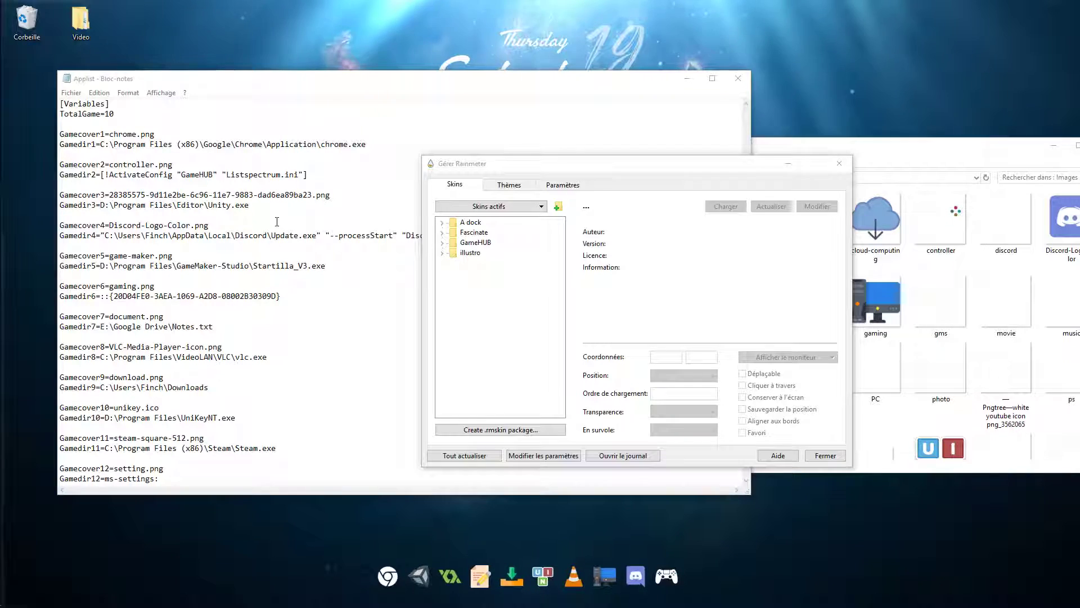
Step: Highlight the Unity program in Gamedir3, bring the Images folder forward and preview the white YouTube icon
{"action": "left_click", "coordinate": [249, 206]}
{"action": "left_click_drag", "start_coordinate": [249, 206], "coordinate": [222, 208]}
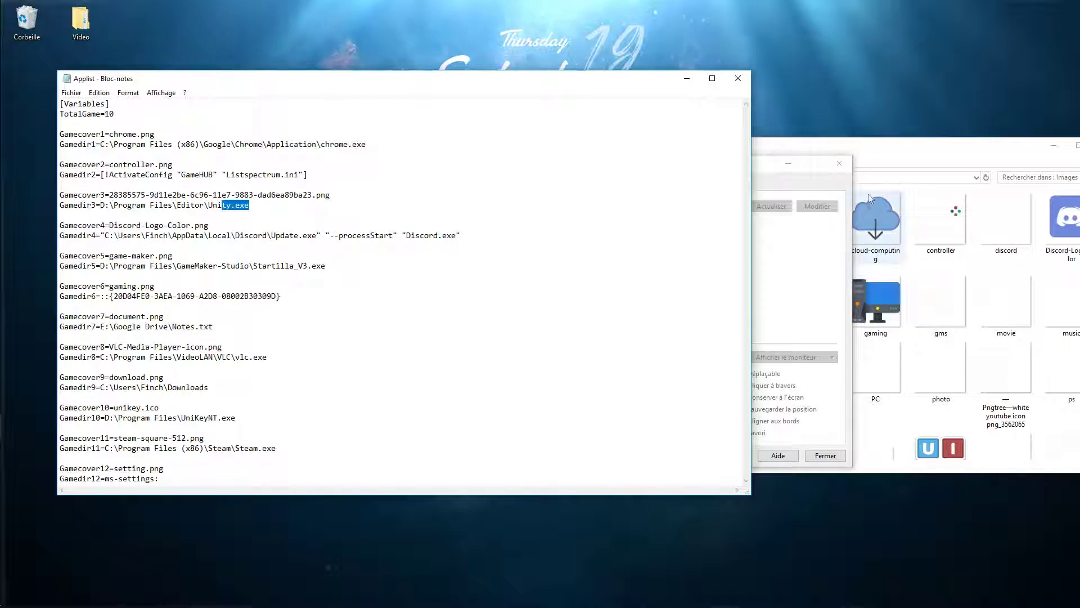
{"action": "left_click", "coordinate": [856, 155]}
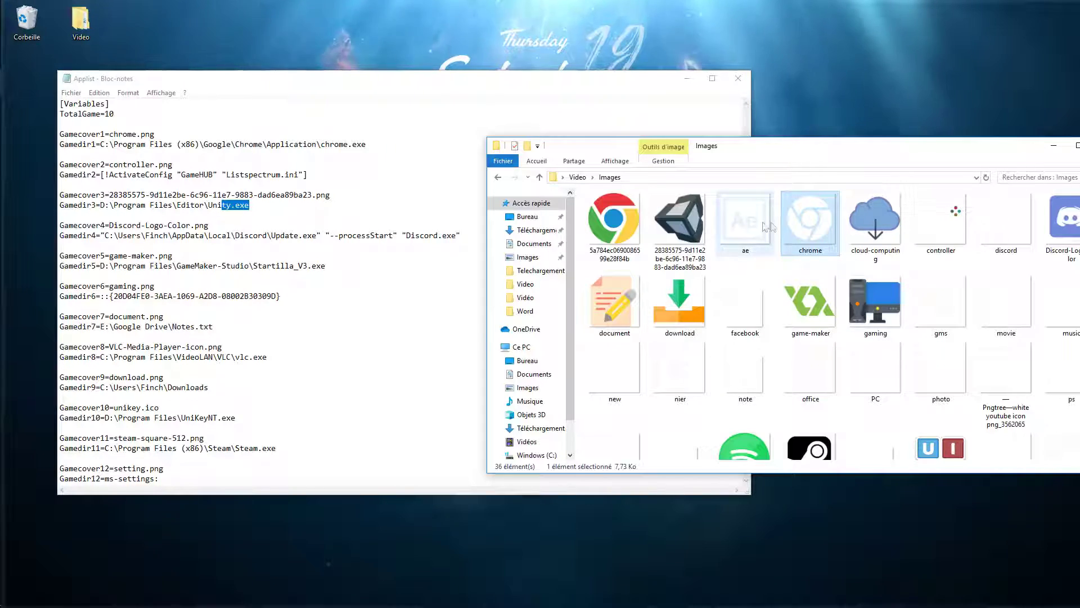
{"action": "left_click_drag", "start_coordinate": [924, 154], "coordinate": [737, 144]}
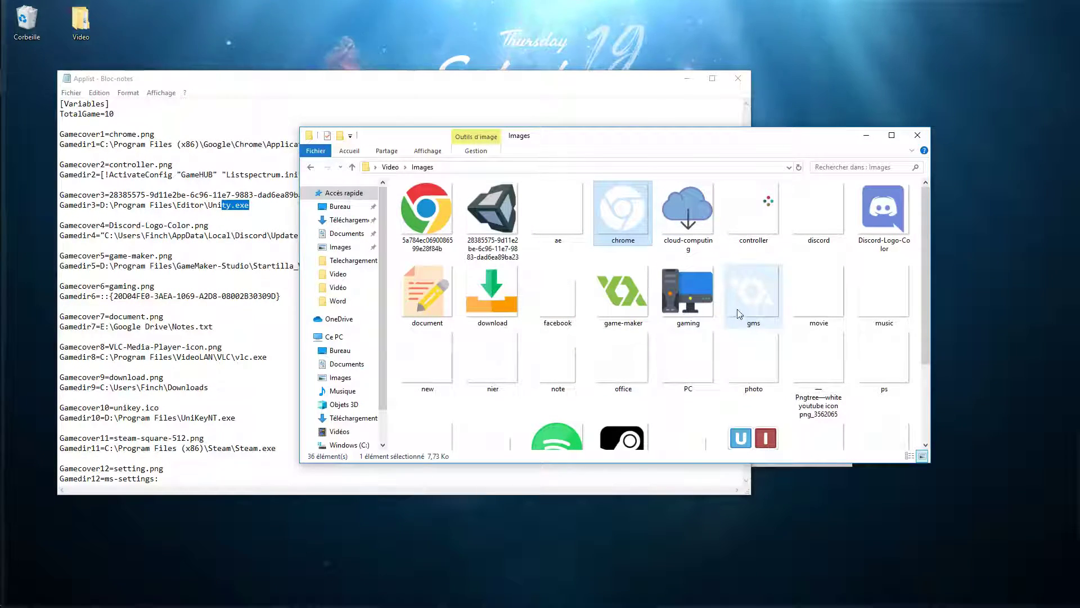
{"action": "scroll", "coordinate": [881, 365], "scroll_direction": "down", "scroll_amount": 2}
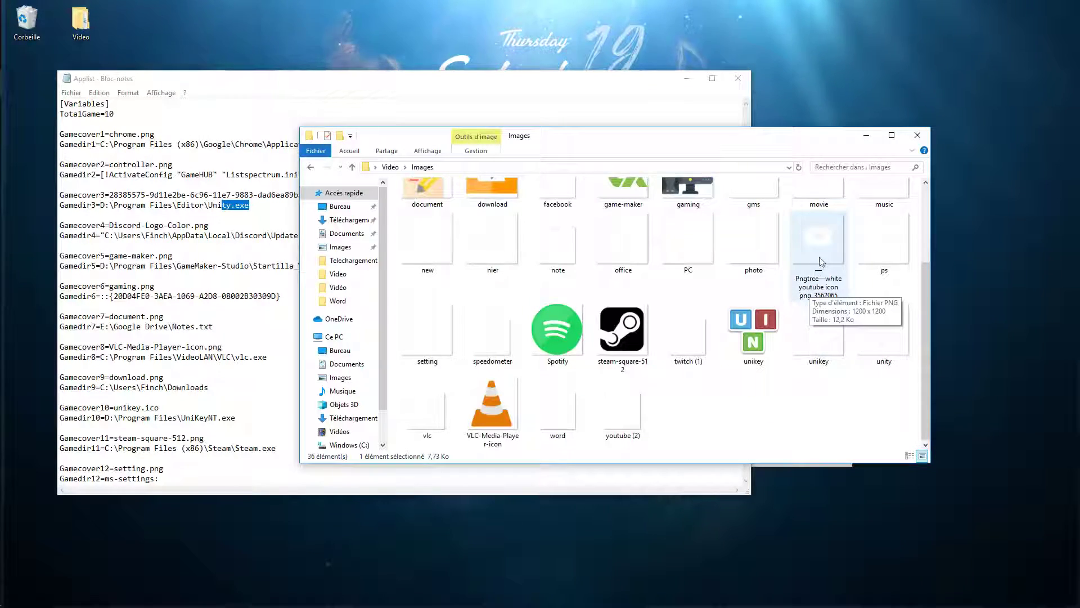
{"action": "double_click", "coordinate": [836, 281]}
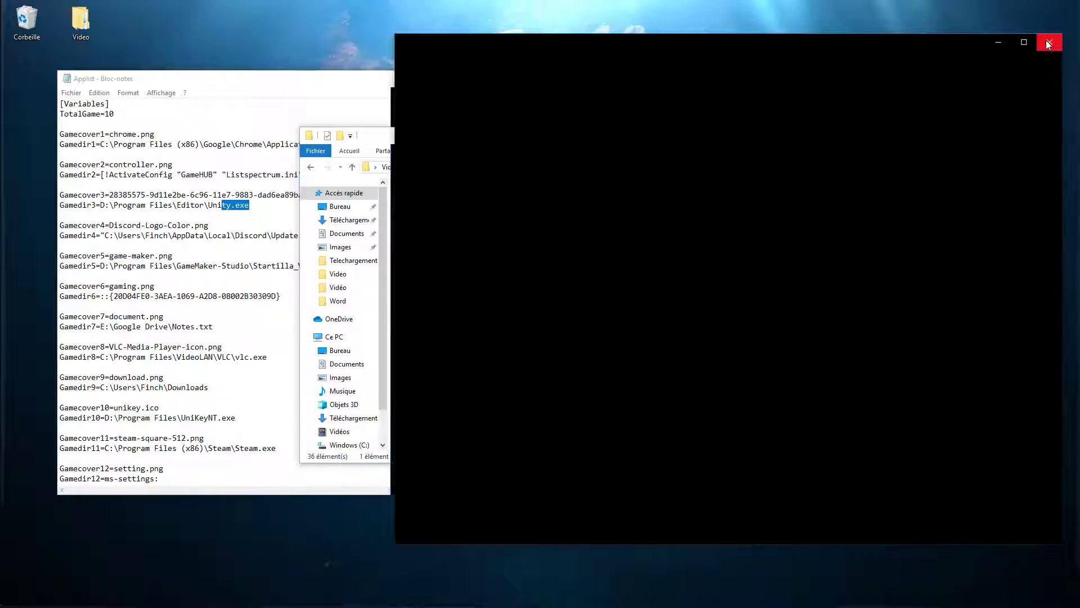
{"action": "left_click", "coordinate": [1049, 44]}
Step: Replace the Gamecover3 image name with "—Pngtree—white youtube icon png_3562065", taken from the YouTube image's properties
{"action": "right_click", "coordinate": [826, 245]}
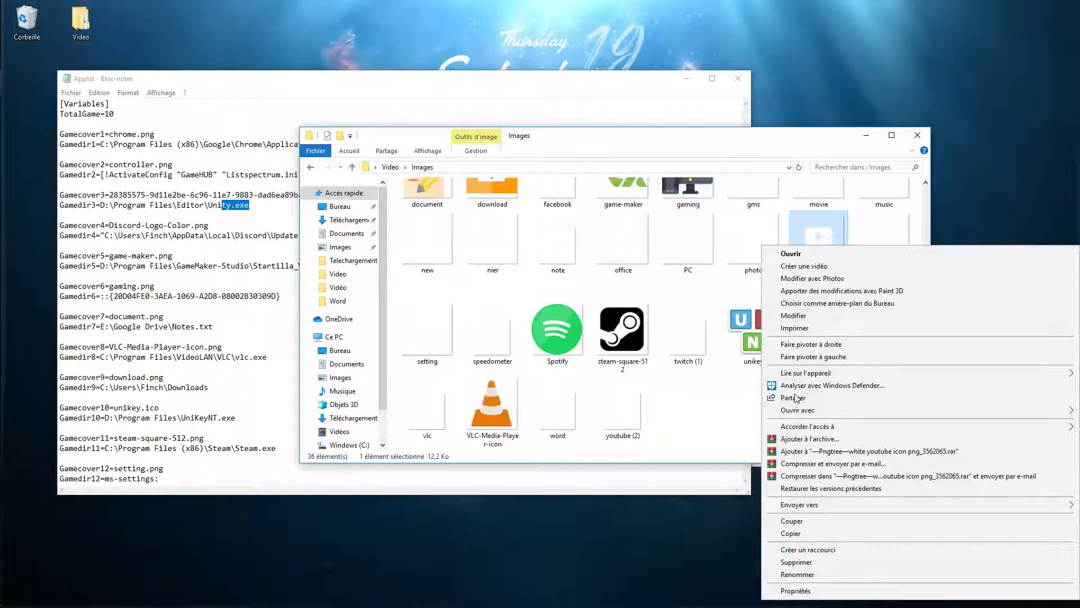
{"action": "left_click", "coordinate": [796, 590]}
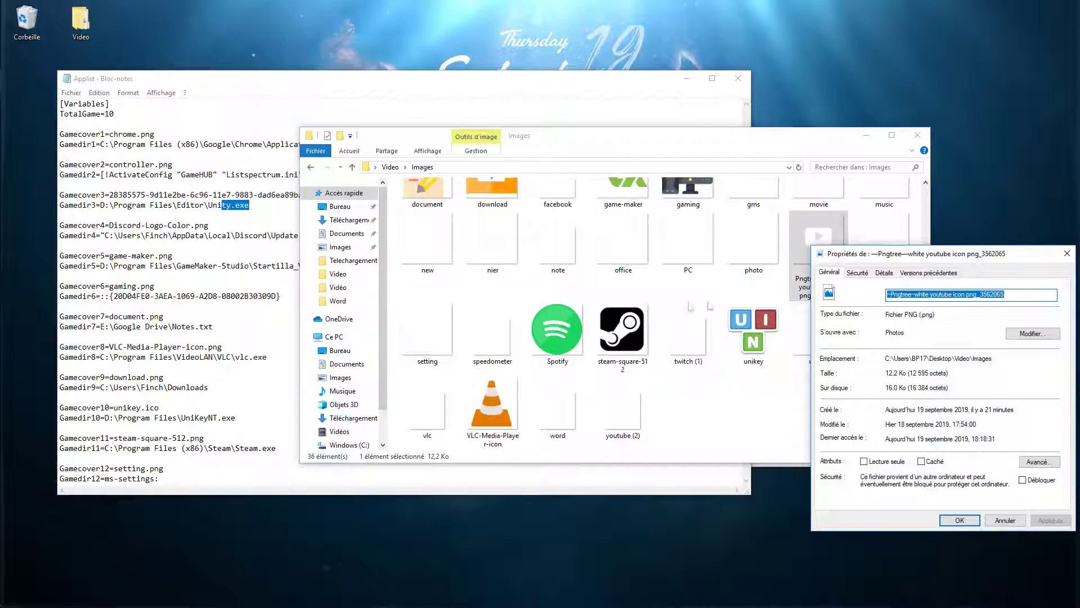
{"action": "left_click", "coordinate": [203, 236]}
{"action": "left_click_drag", "start_coordinate": [291, 196], "coordinate": [122, 195]}
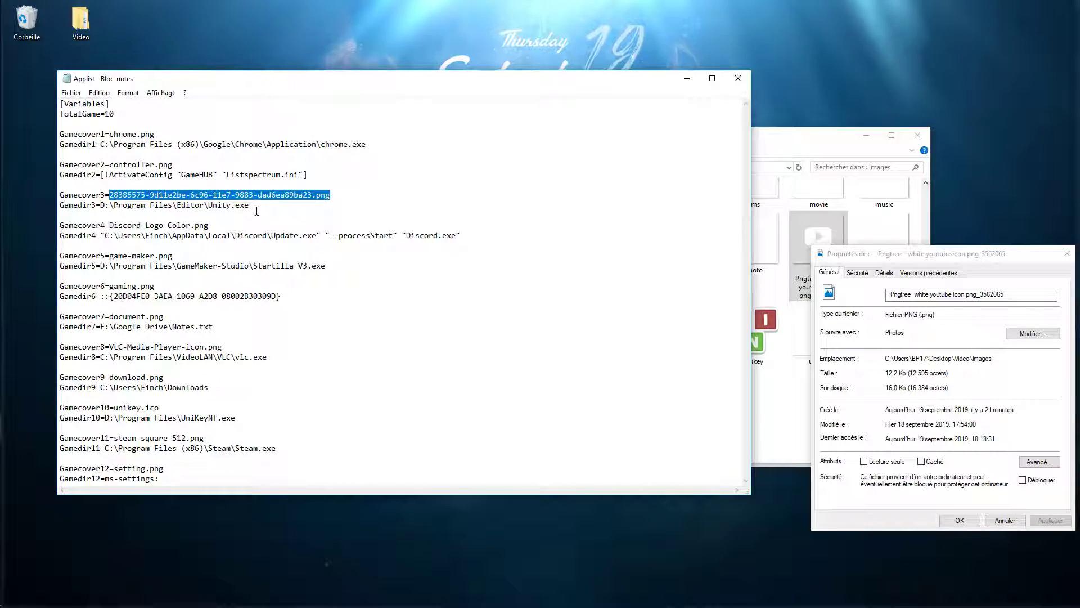
{"action": "type", "text": "—Pngtree—white youtube icon png_3562065"}
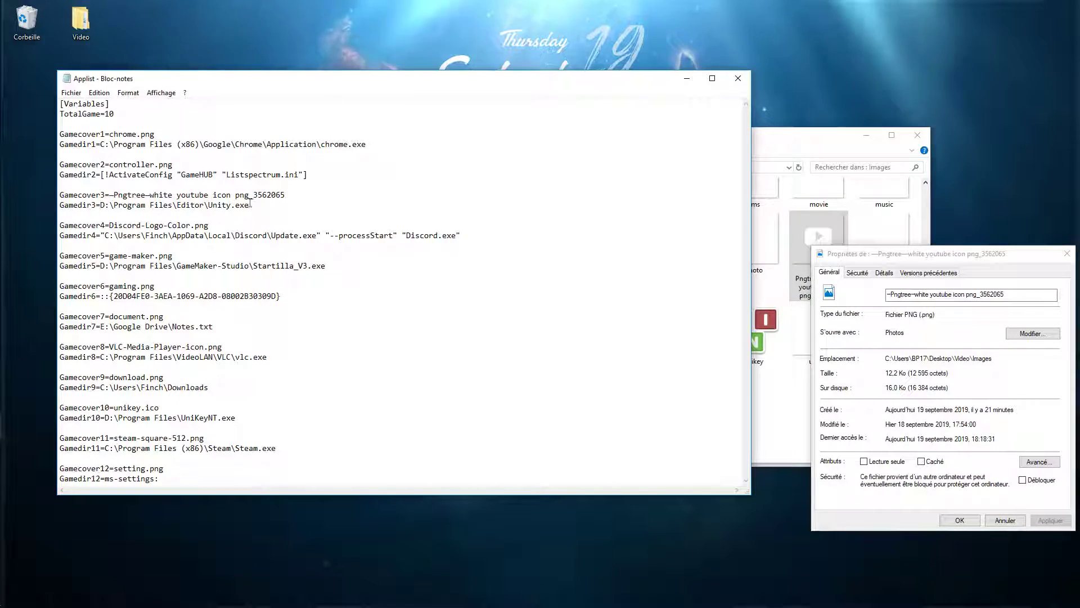
{"action": "left_click_drag", "start_coordinate": [251, 205], "coordinate": [149, 204]}
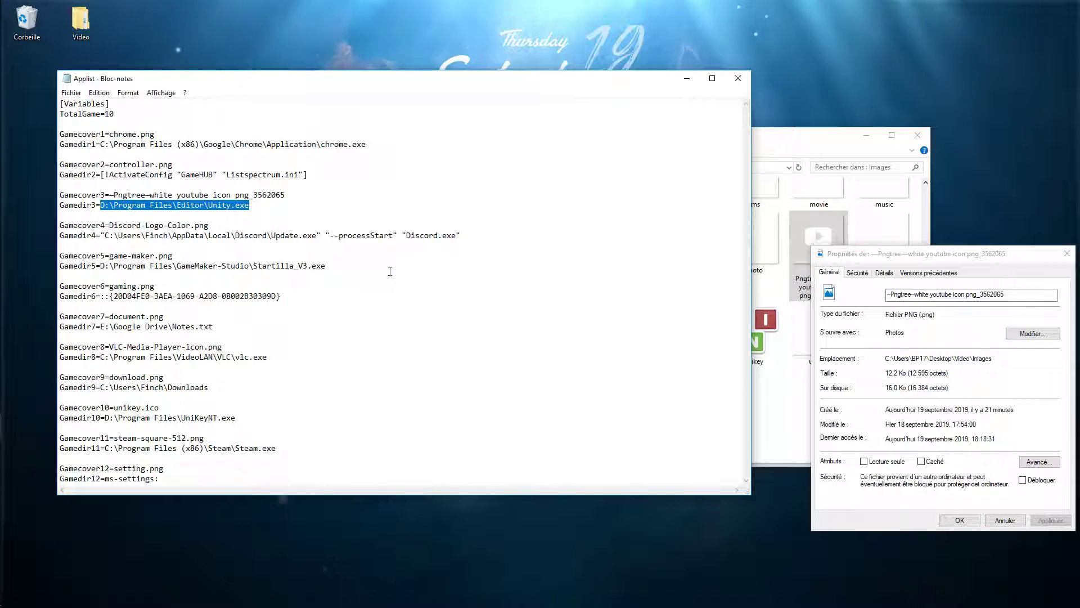
{"action": "key", "text": "Delete"}
{"action": "mouse_move", "coordinate": [23, 140]}
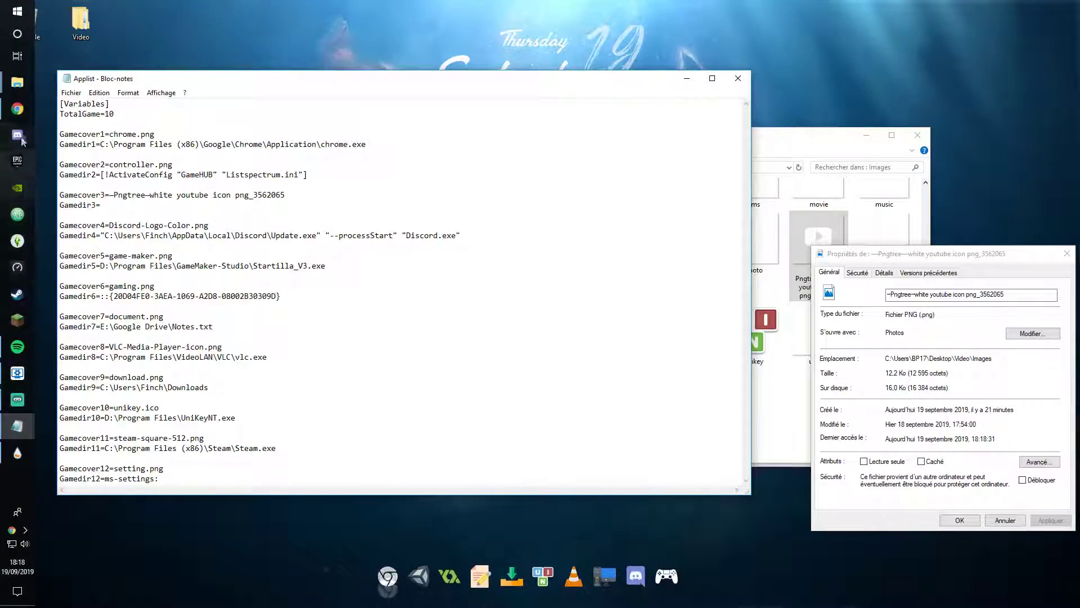
{"action": "left_click", "coordinate": [17, 108]}
{"action": "left_click", "coordinate": [825, 10]}
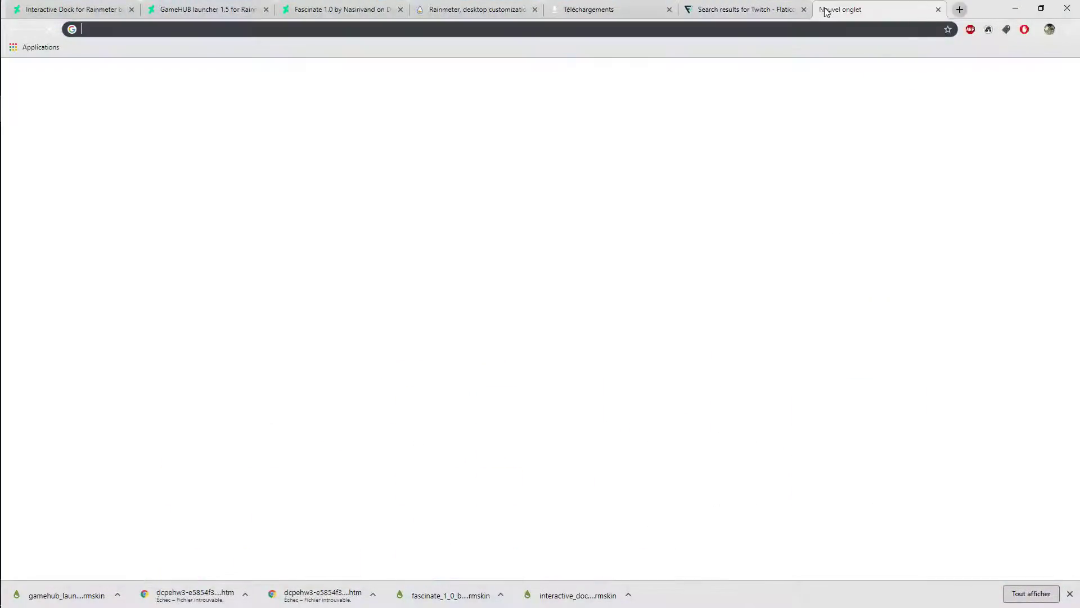
{"action": "left_click", "coordinate": [414, 287]}
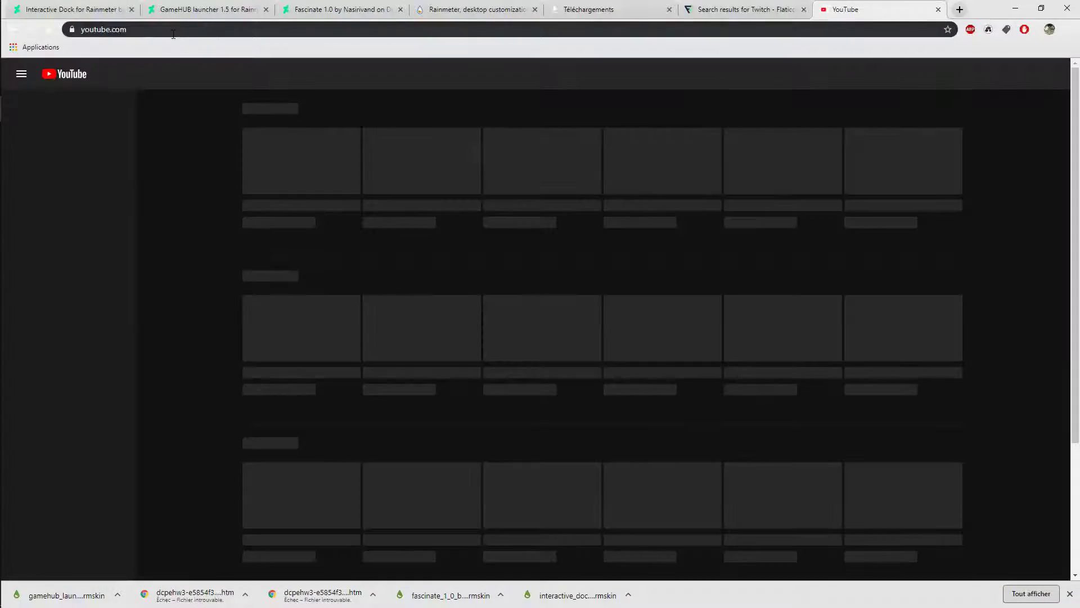
{"action": "left_click", "coordinate": [173, 32]}
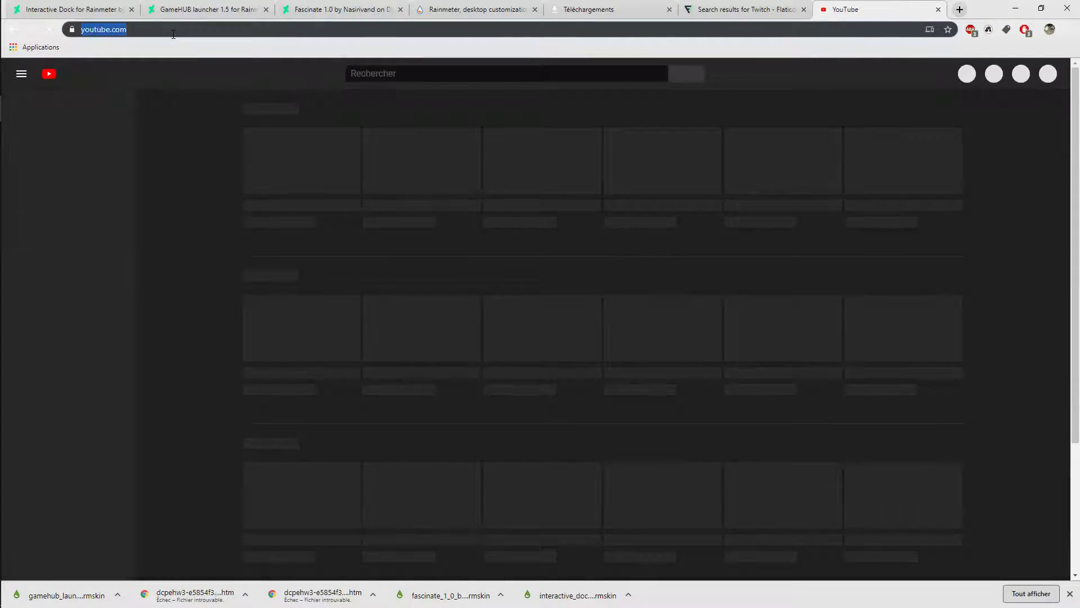
{"action": "left_click", "coordinate": [1017, 7]}
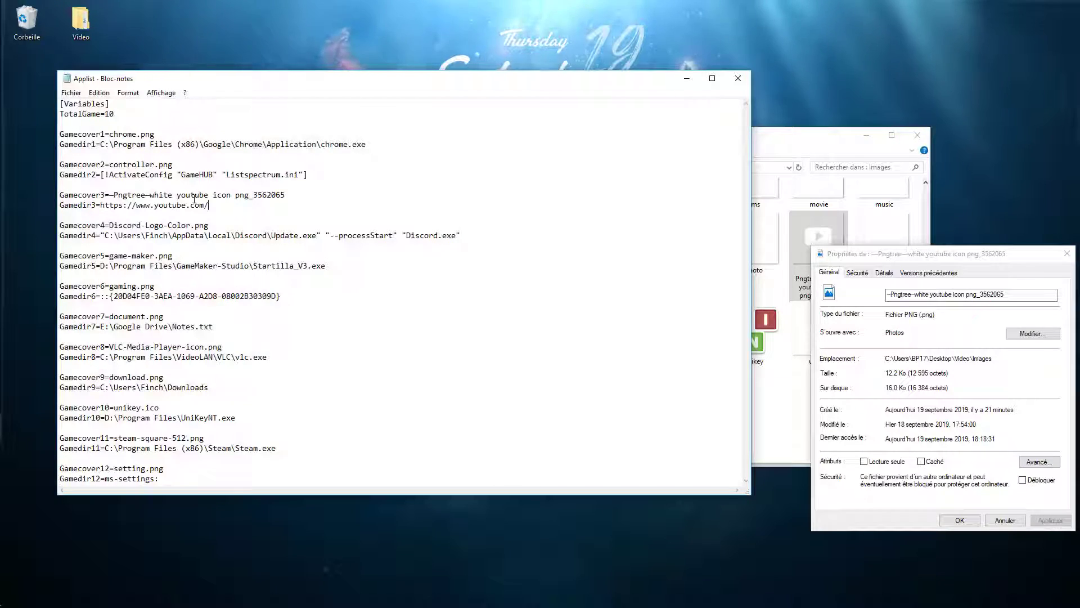
{"action": "left_click", "coordinate": [71, 92]}
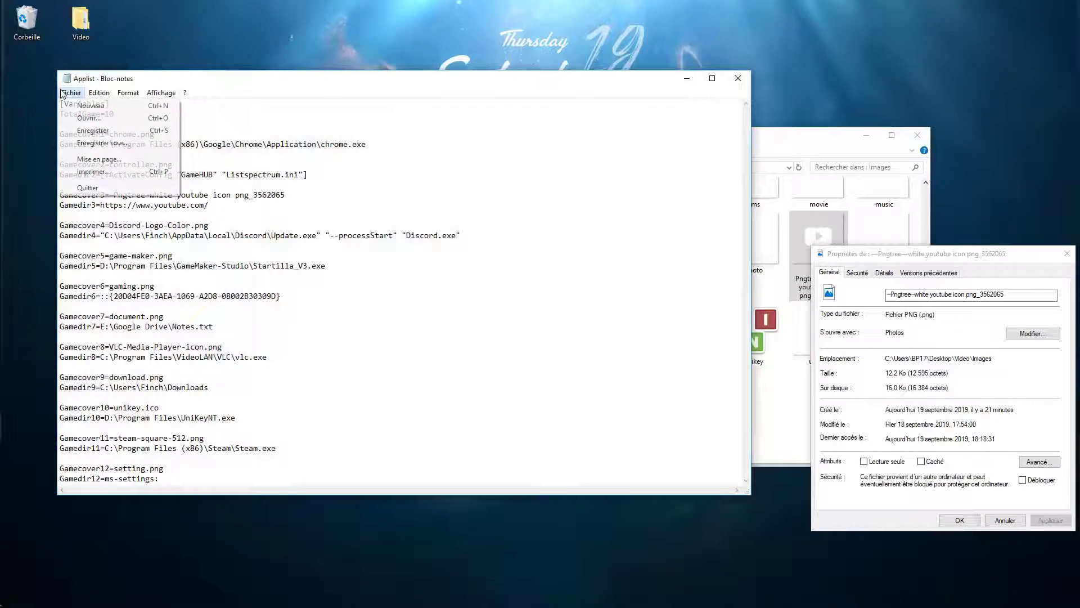
{"action": "left_click", "coordinate": [96, 130]}
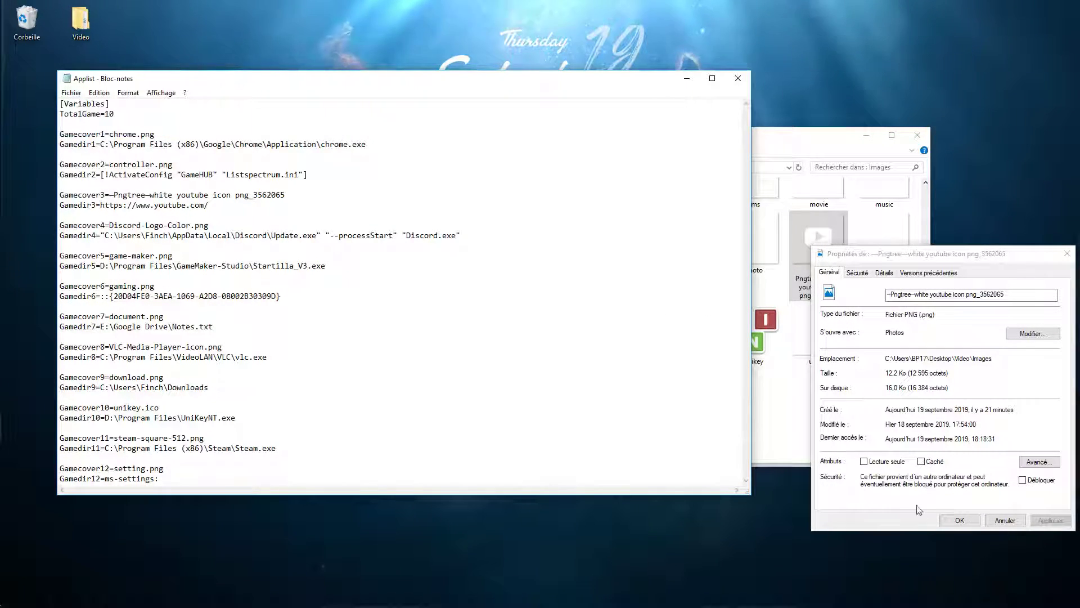
Step: Close the YouTube image's properties and refresh all skins in the Rainmeter management window
{"action": "left_click", "coordinate": [959, 520]}
{"action": "left_click", "coordinate": [826, 434]}
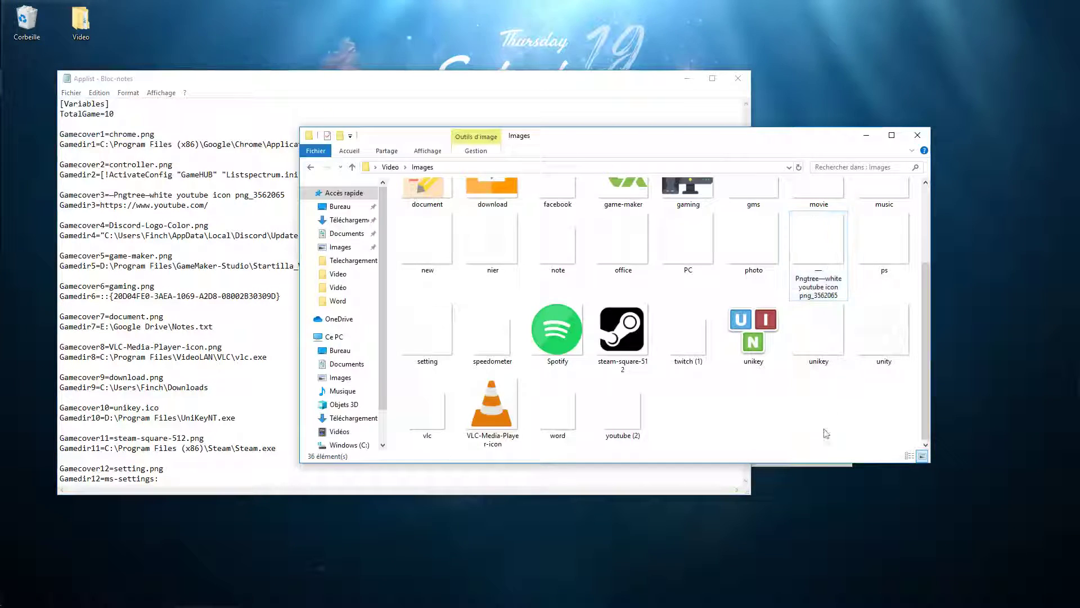
{"action": "left_click", "coordinate": [812, 465]}
{"action": "left_click", "coordinate": [467, 459]}
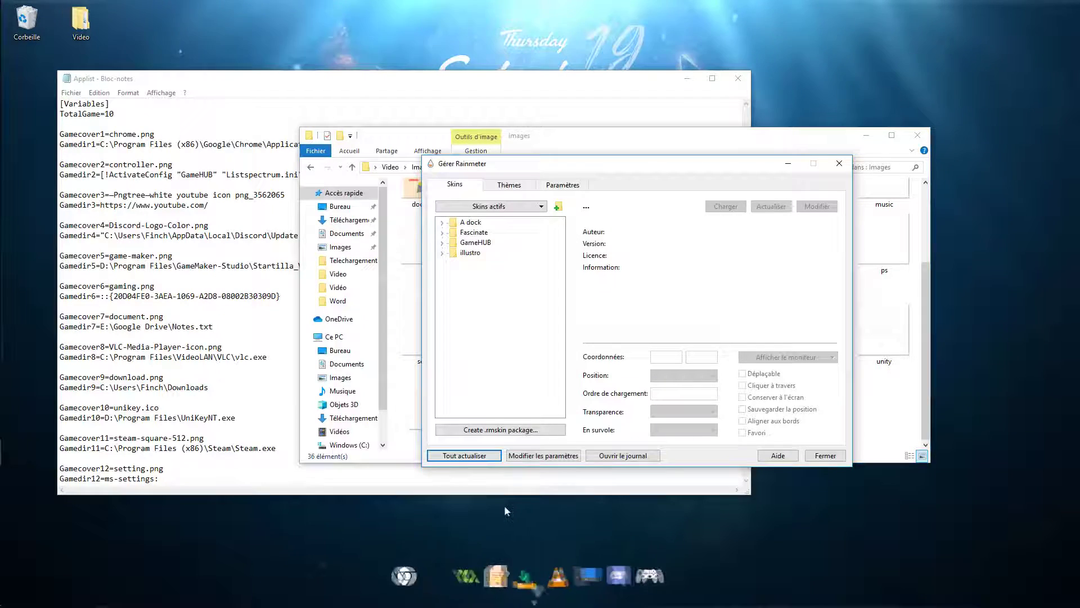
Step: Highlight the Facebook web address in the Gamedir3 line of the app list, leaving it as is
{"action": "left_click", "coordinate": [163, 175]}
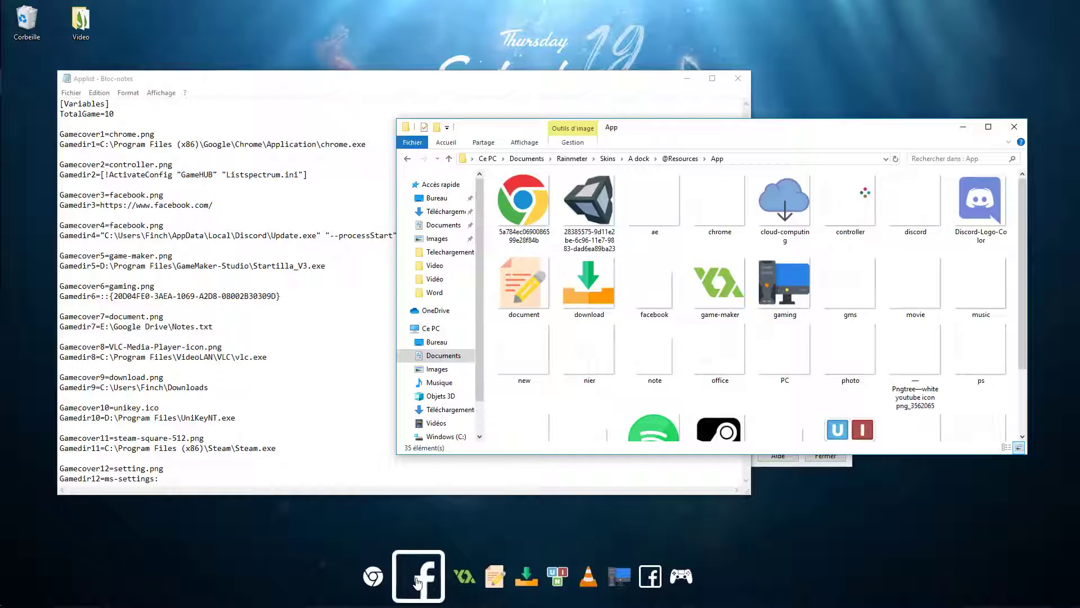
{"action": "left_click", "coordinate": [213, 216]}
{"action": "left_click_drag", "start_coordinate": [213, 204], "coordinate": [100, 205]}
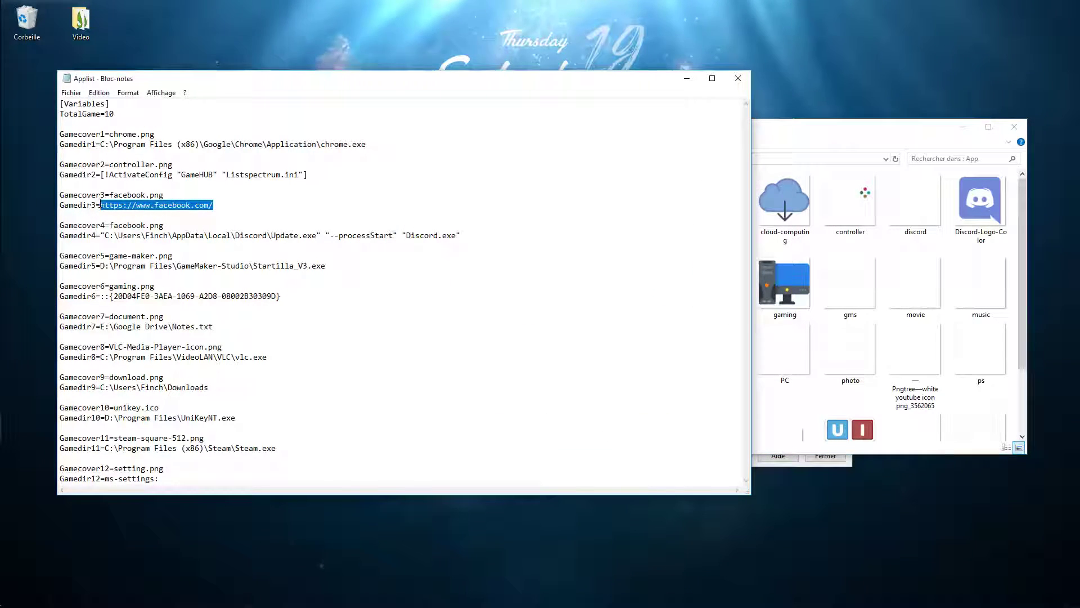
{"action": "left_click", "coordinate": [307, 212]}
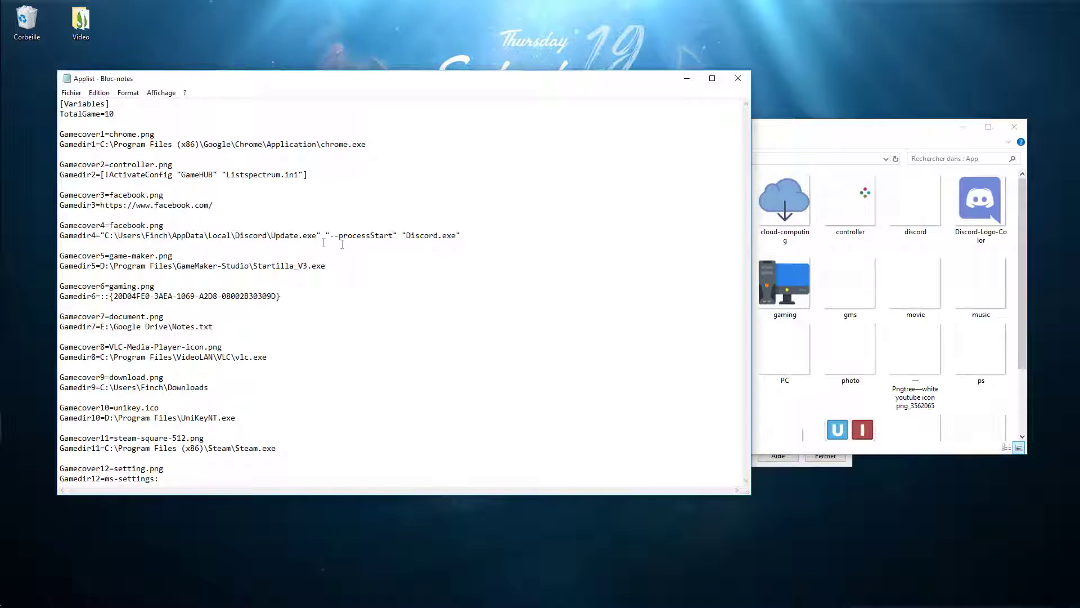
Step: Highlight the facebook.png name in the Gamecover4 line and look through the images in the dock's App folder
{"action": "left_click_drag", "start_coordinate": [163, 225], "coordinate": [112, 225]}
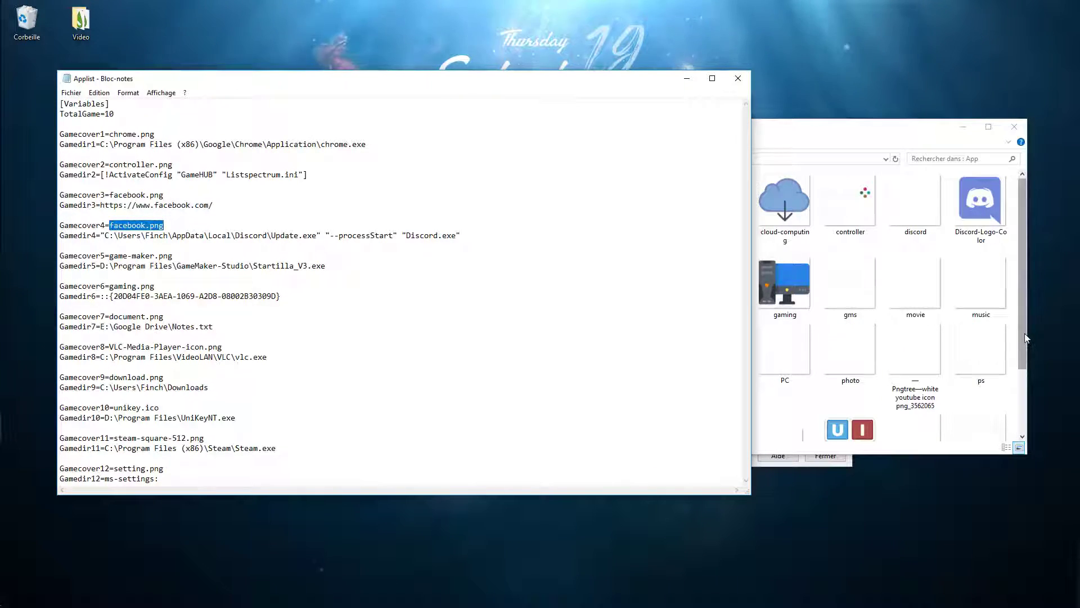
{"action": "left_click", "coordinate": [956, 432]}
{"action": "scroll", "coordinate": [928, 374], "scroll_direction": "down", "scroll_amount": 1}
{"action": "scroll", "coordinate": [928, 374], "scroll_direction": "down", "scroll_amount": 1}
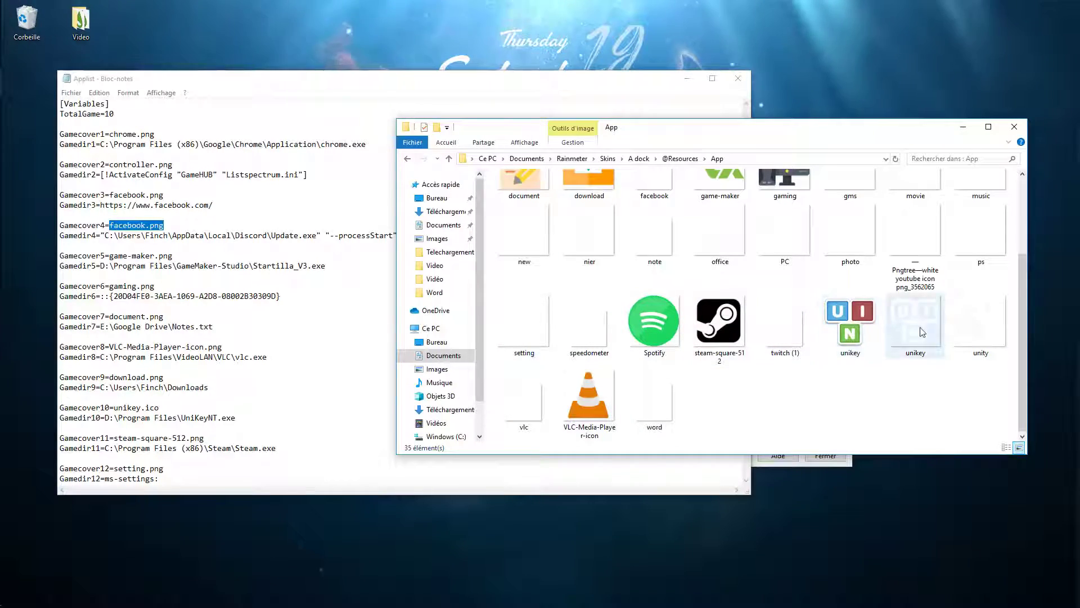
{"action": "scroll", "coordinate": [979, 338], "scroll_direction": "up", "scroll_amount": 2}
Step: Move the first MP4 video from the recycle bin into the dock's App folder as a trial, and remove it from there again
{"action": "left_click", "coordinate": [17, 12]}
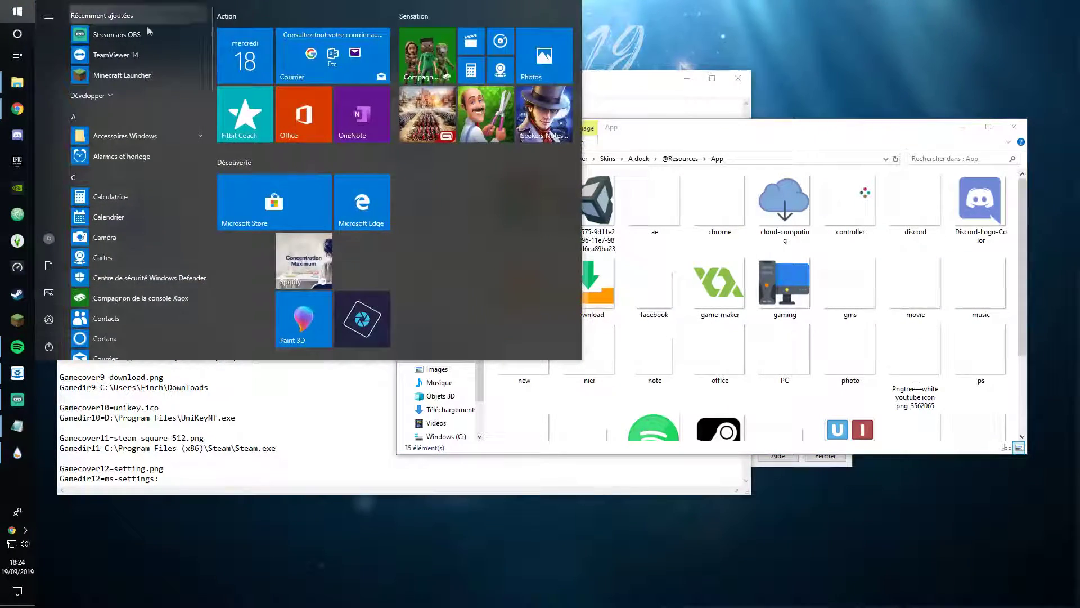
{"action": "left_click", "coordinate": [17, 13]}
{"action": "double_click", "coordinate": [17, 13]}
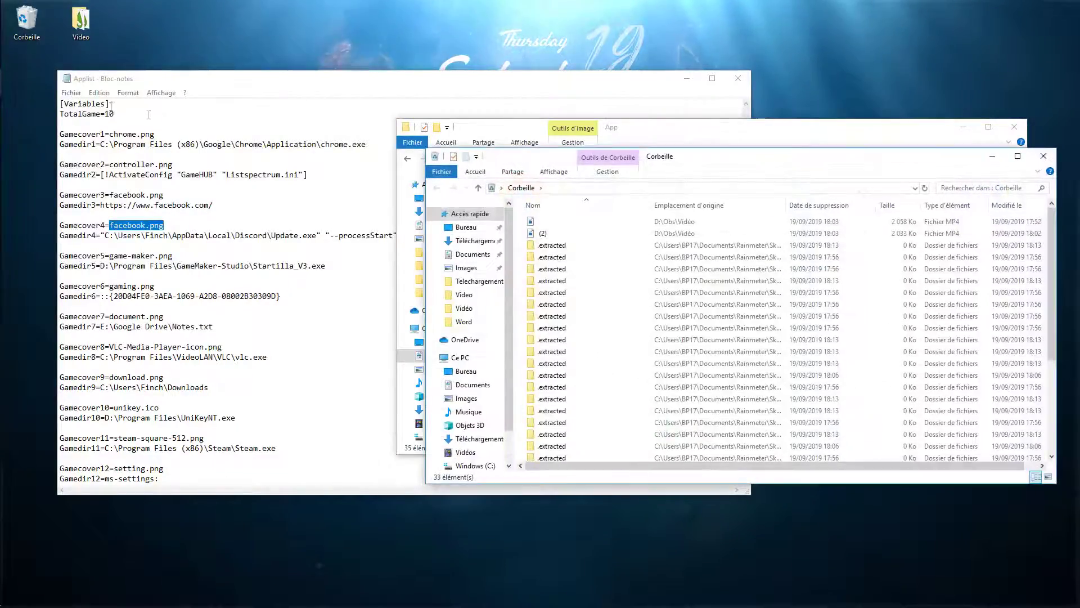
{"action": "left_click", "coordinate": [566, 219]}
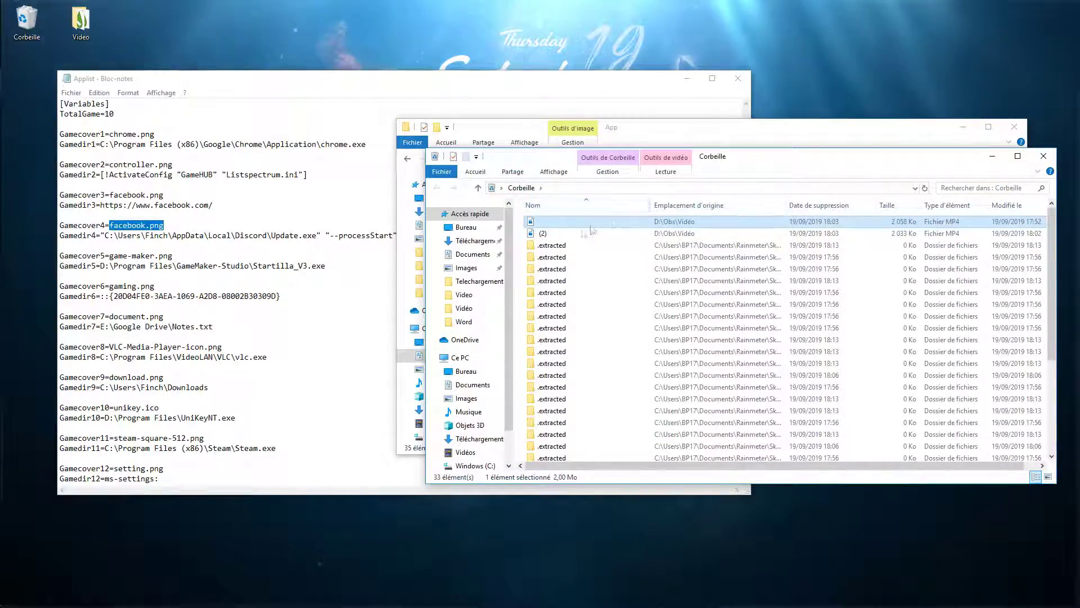
{"action": "left_click_drag", "start_coordinate": [746, 163], "coordinate": [810, 430]}
{"action": "left_click_drag", "start_coordinate": [669, 488], "coordinate": [973, 404]}
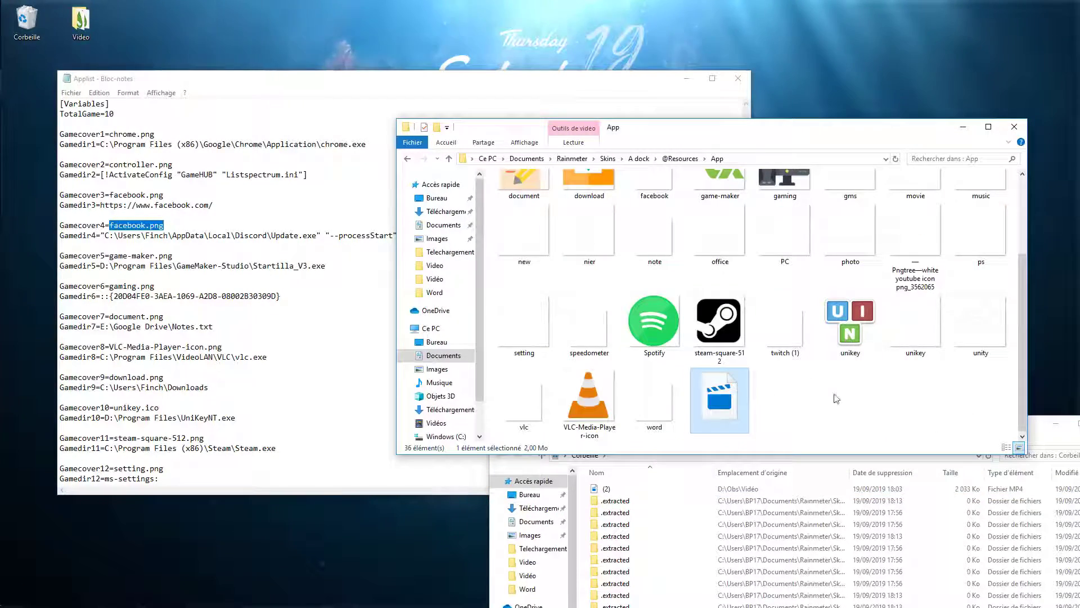
{"action": "mouse_move", "coordinate": [32, 25]}
{"action": "mouse_move", "coordinate": [32, 25]}
{"action": "left_mouse_down"}
{"action": "mouse_move", "coordinate": [70, 30]}
{"action": "mouse_move", "coordinate": [31, 27]}
{"action": "left_mouse_up"}
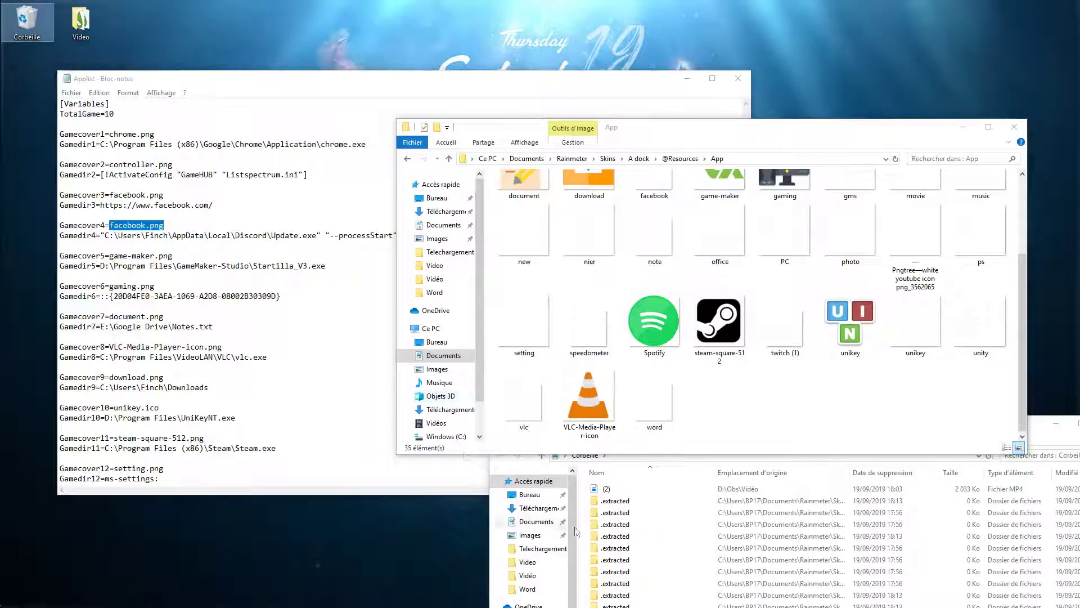
Step: Sort the recycle bin by name in descending order and move the youtube (2) image into the dock's App folder
{"action": "left_click", "coordinate": [619, 477]}
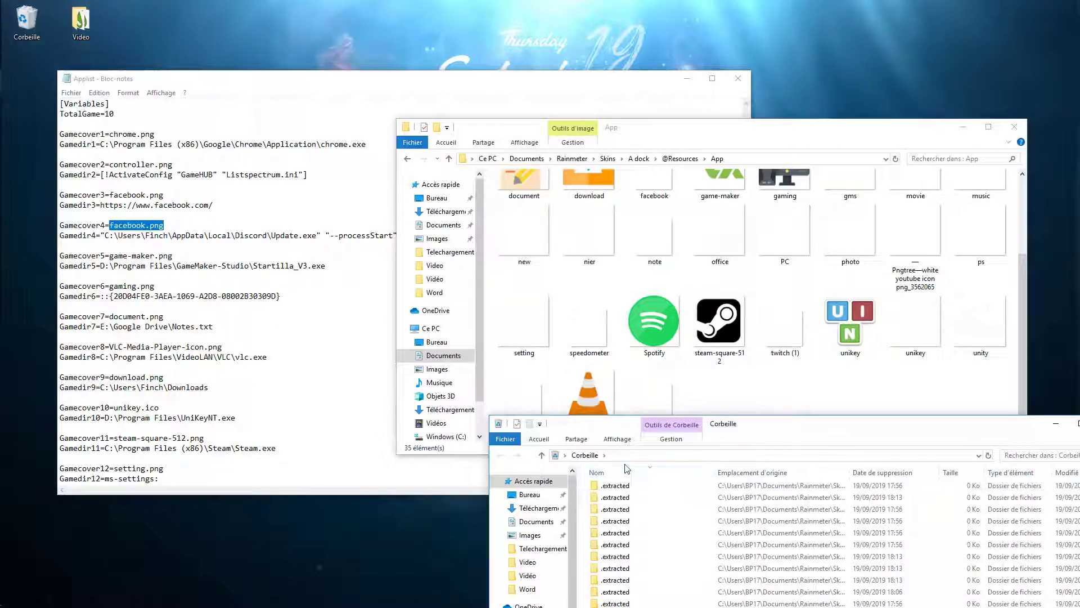
{"action": "left_click", "coordinate": [633, 474]}
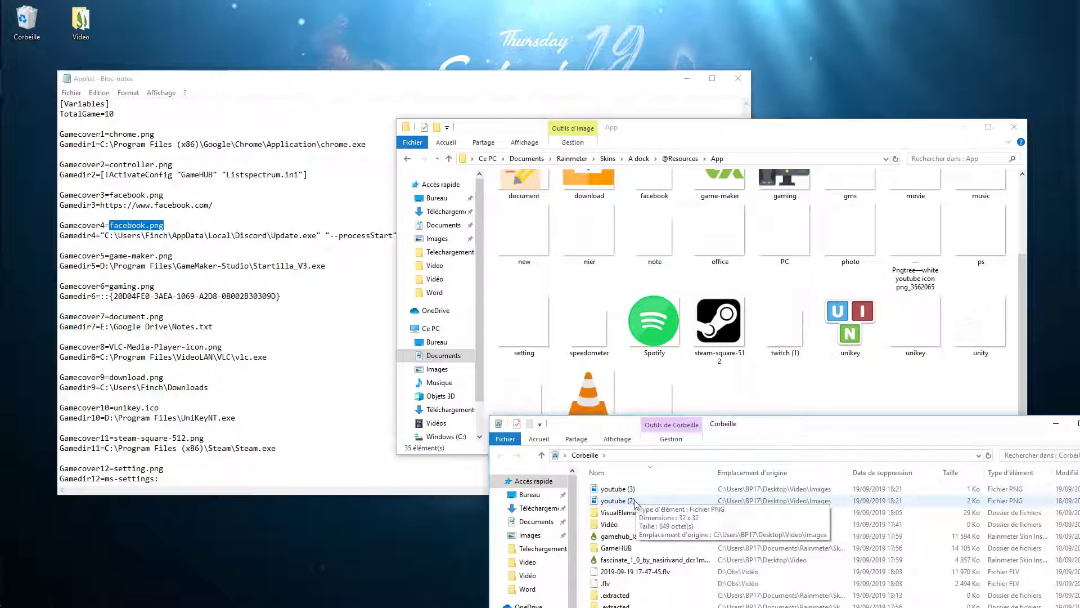
{"action": "left_click_drag", "start_coordinate": [635, 502], "coordinate": [808, 398]}
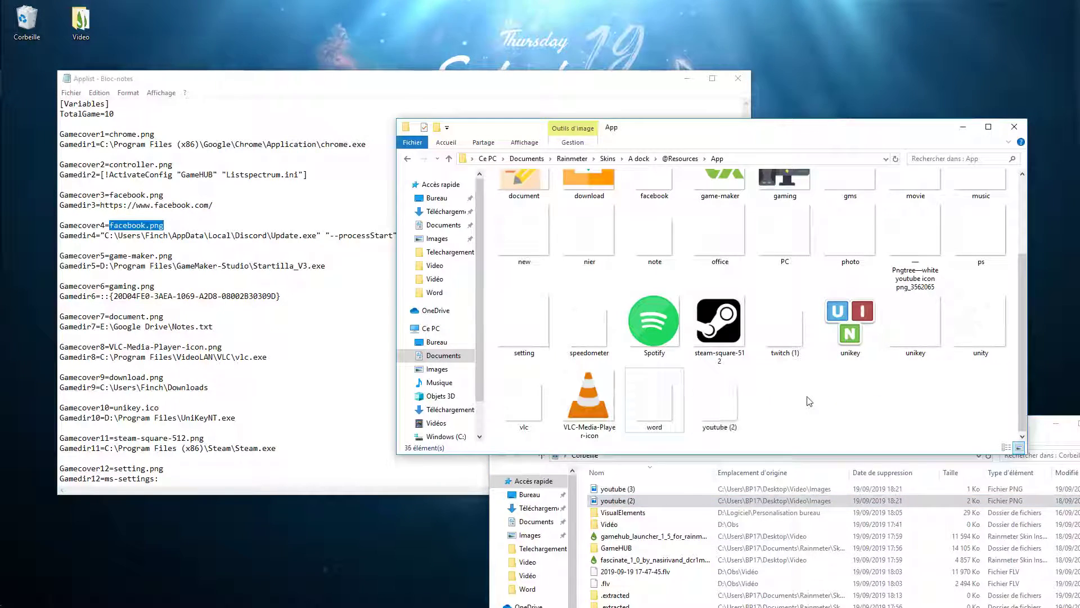
Step: Copy the youtube (2) image's name from its properties, set Gamecover4 to youtube (2).png in the app list, and save the file
{"action": "left_click", "coordinate": [713, 421]}
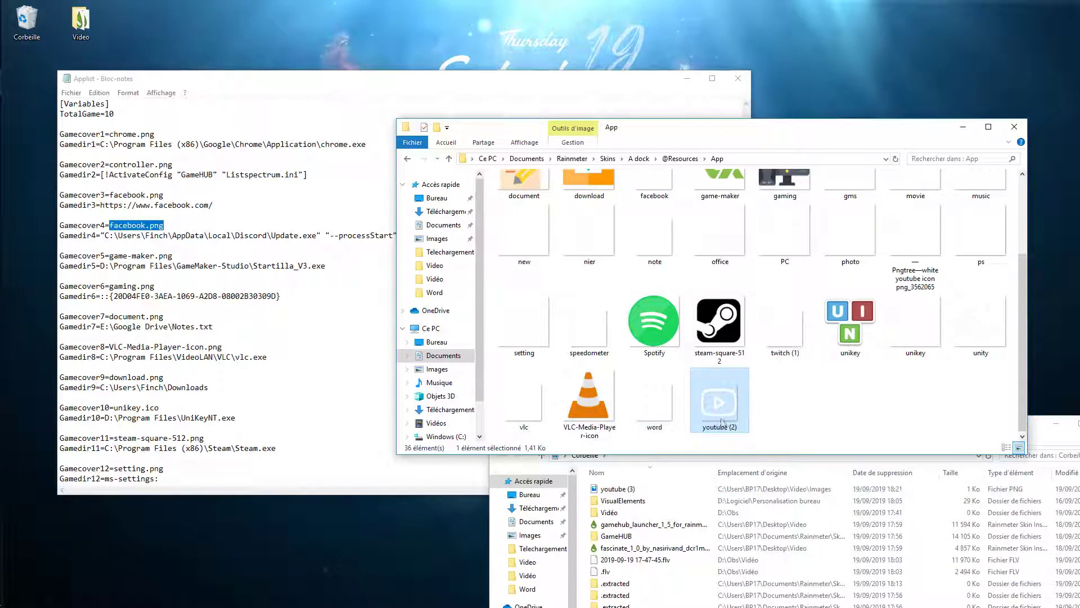
{"action": "right_click", "coordinate": [725, 417]}
{"action": "left_click", "coordinate": [756, 414]}
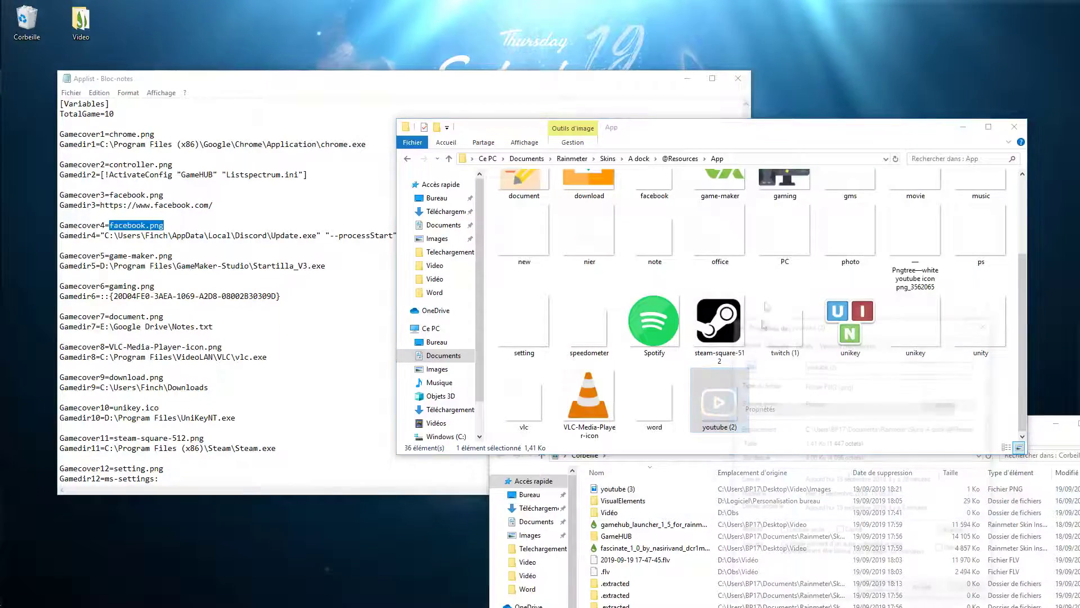
{"action": "left_click", "coordinate": [843, 365]}
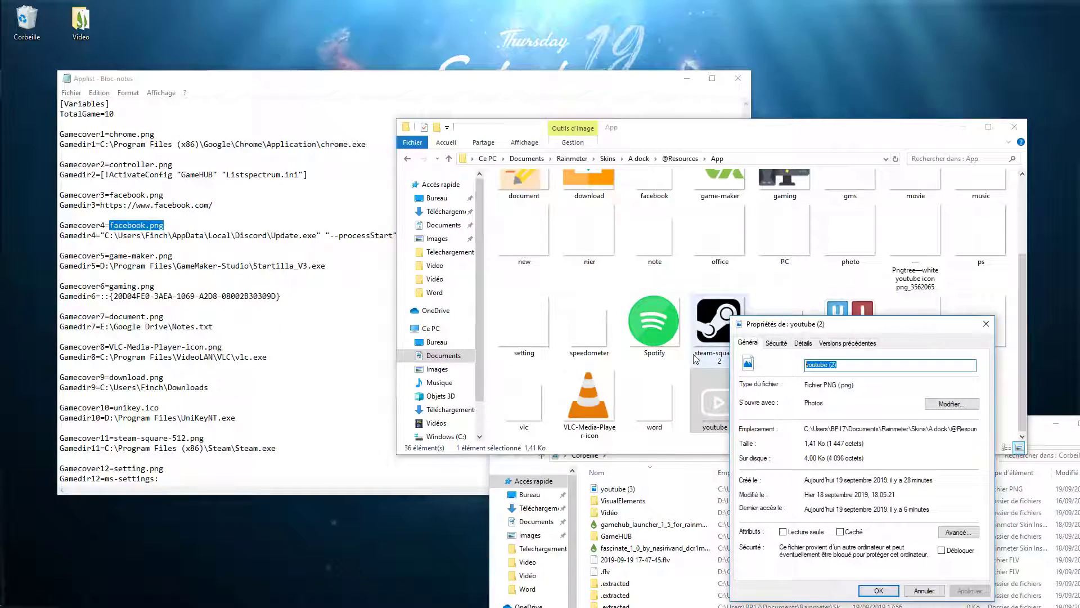
{"action": "left_click", "coordinate": [148, 226]}
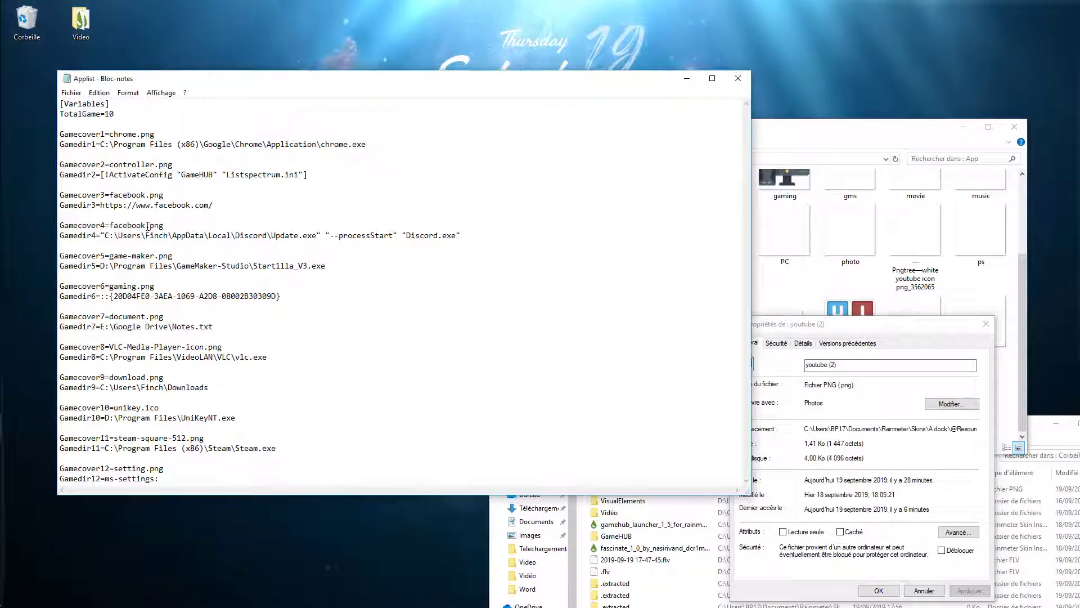
{"action": "double_click", "coordinate": [145, 226]}
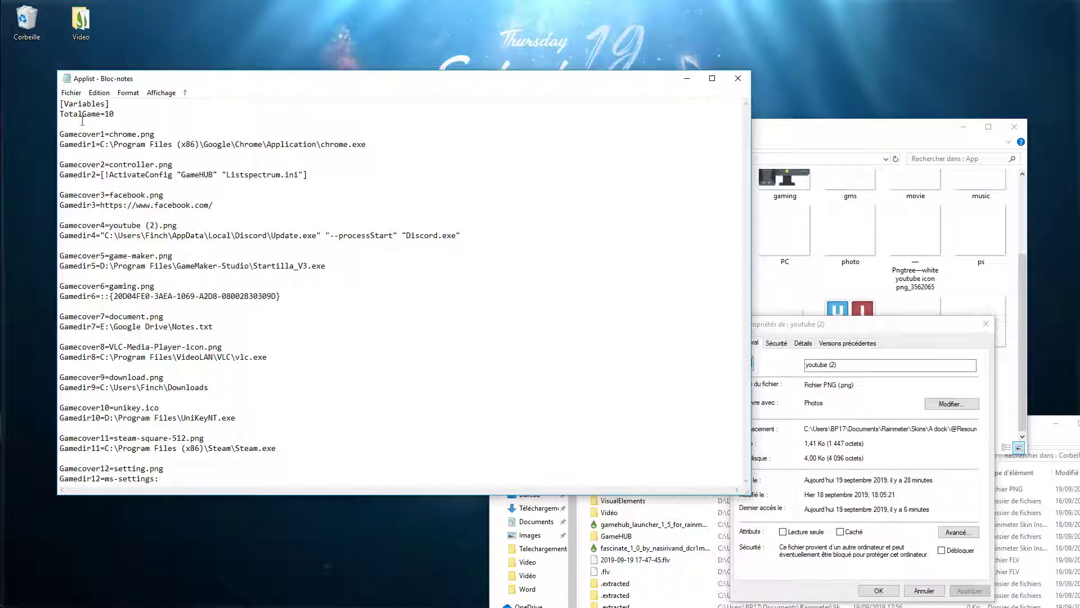
{"action": "left_click", "coordinate": [71, 92]}
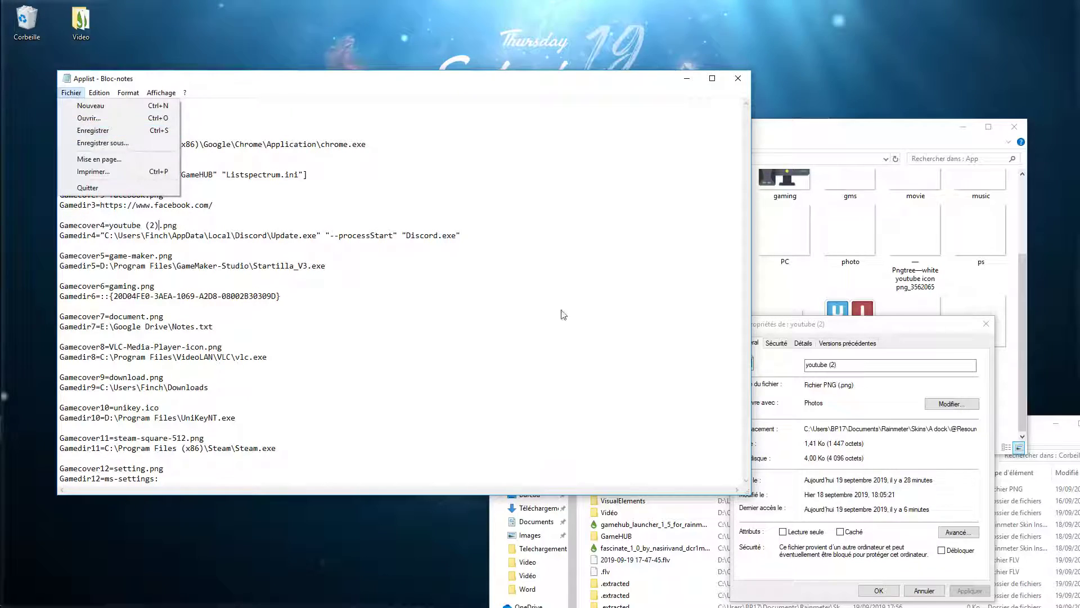
{"action": "left_click", "coordinate": [126, 135]}
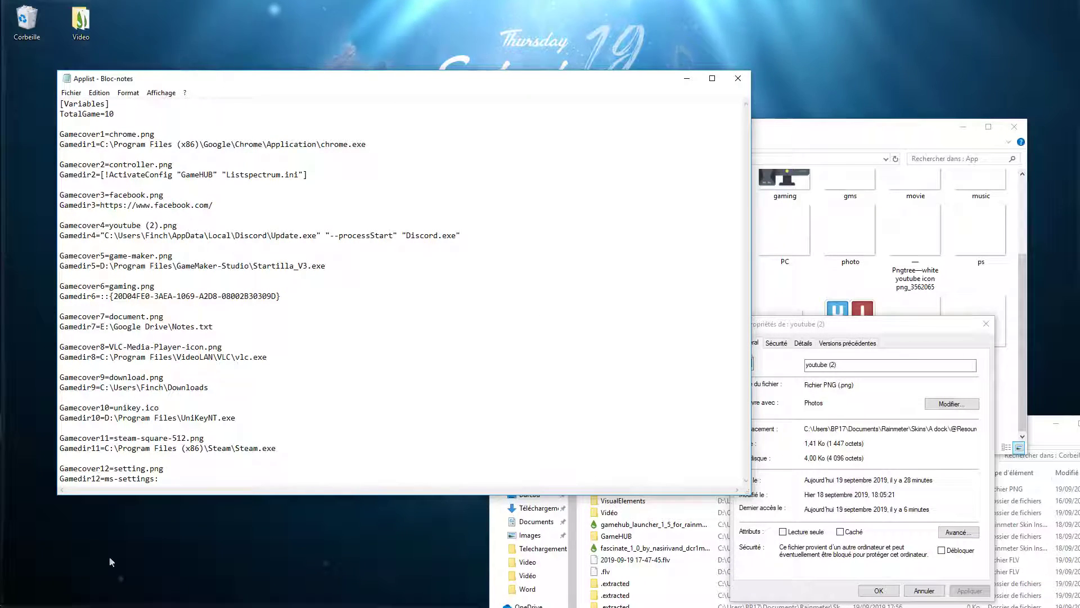
Step: Switch to Chrome, open the YouTube home page and copy its web address
{"action": "left_click", "coordinate": [382, 585]}
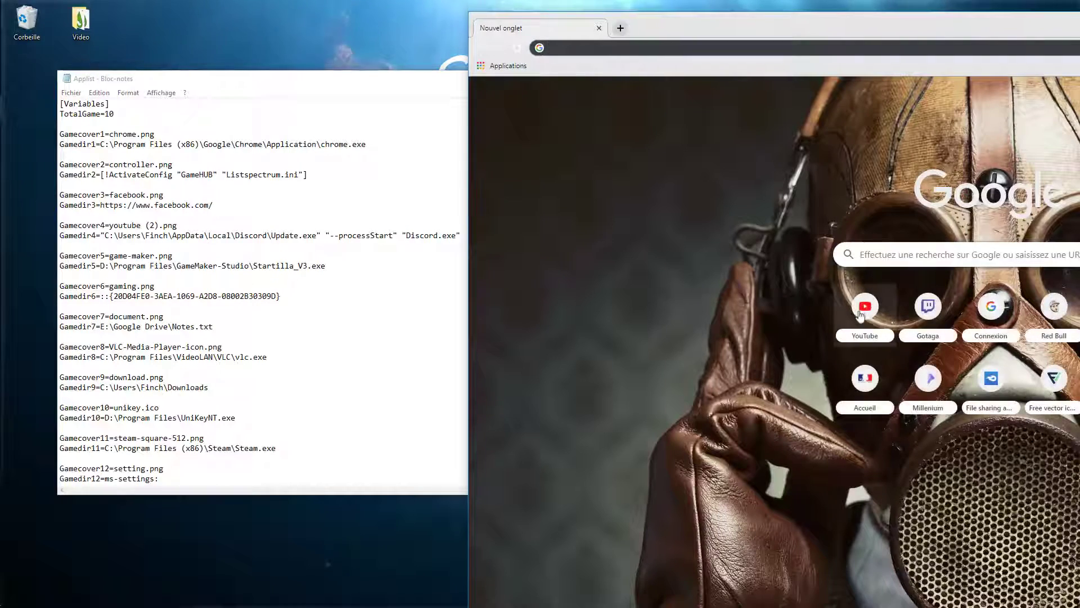
{"action": "left_click", "coordinate": [865, 309]}
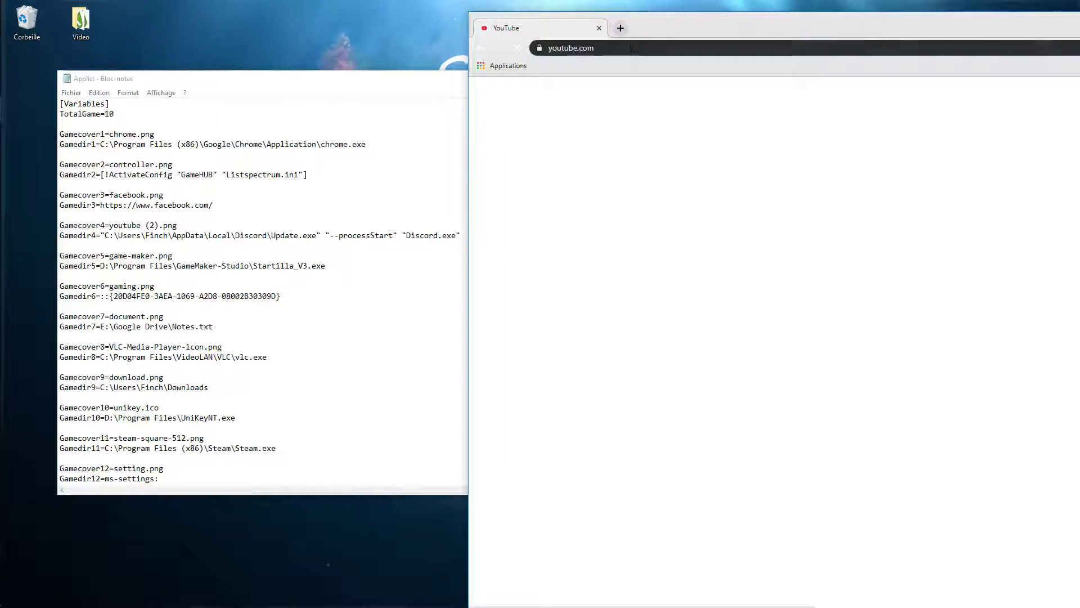
{"action": "left_click", "coordinate": [631, 48]}
{"action": "key", "text": "ctrl+c"}
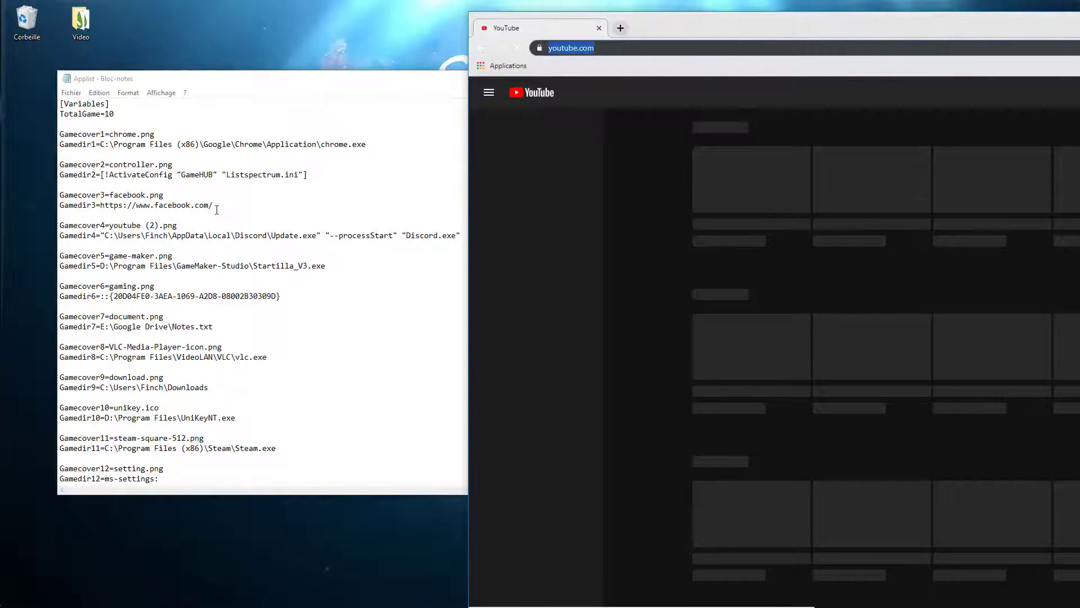
{"action": "left_click", "coordinate": [219, 235]}
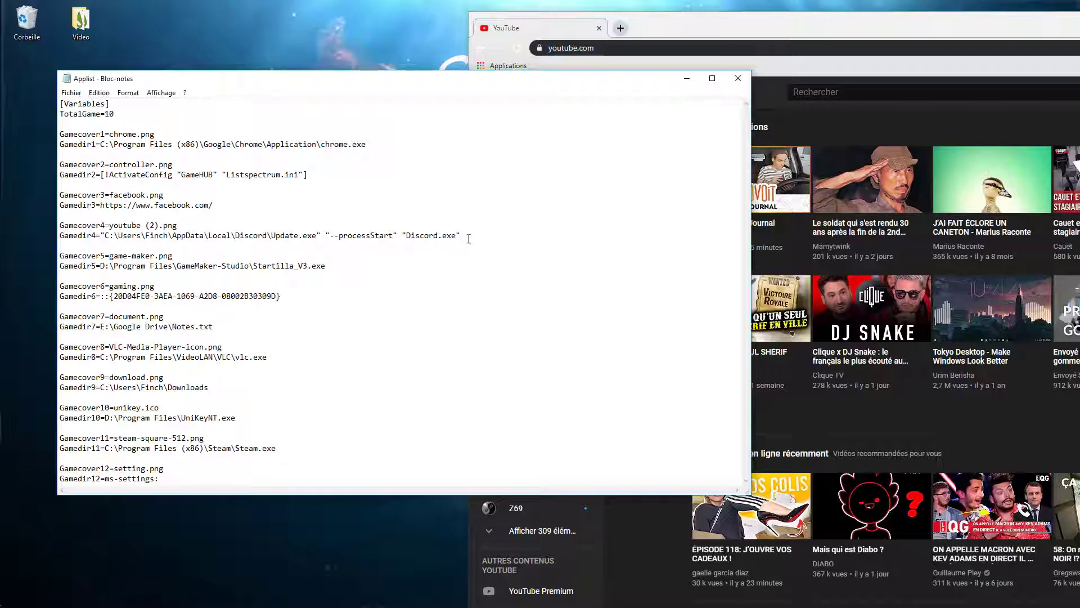
{"action": "left_click_drag", "start_coordinate": [423, 234], "coordinate": [150, 225]}
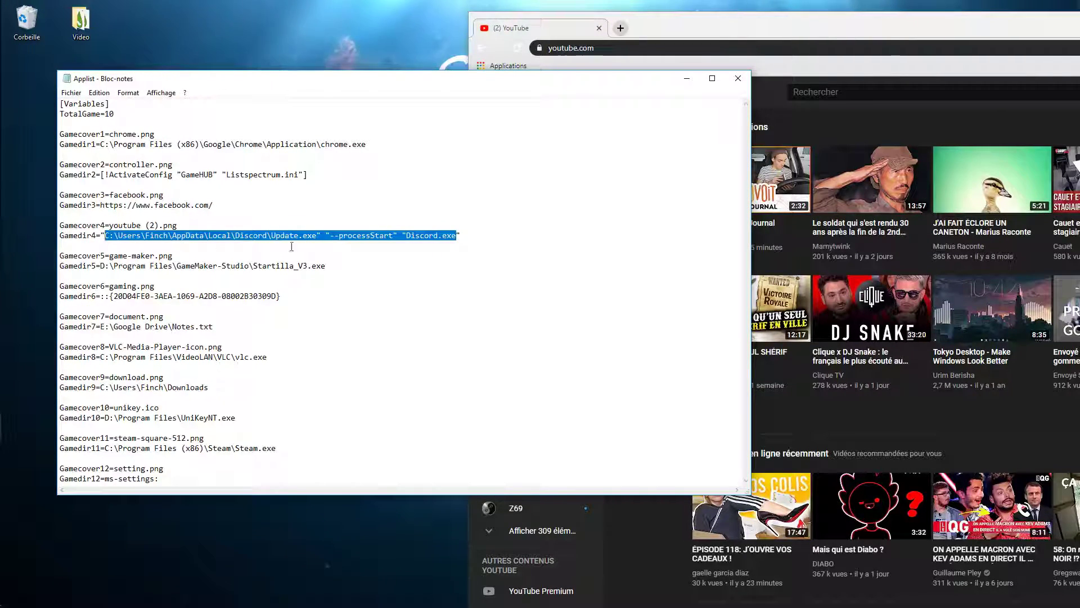
{"action": "left_click", "coordinate": [464, 243]}
{"action": "left_click_drag", "start_coordinate": [328, 236], "coordinate": [111, 235]}
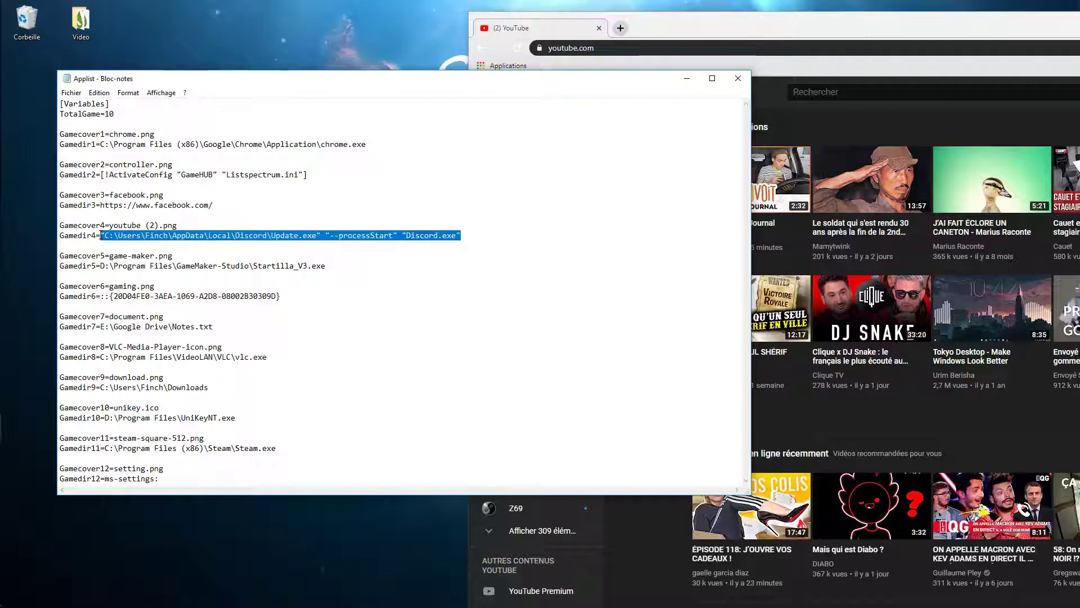
{"action": "key", "text": "ctrl+v"}
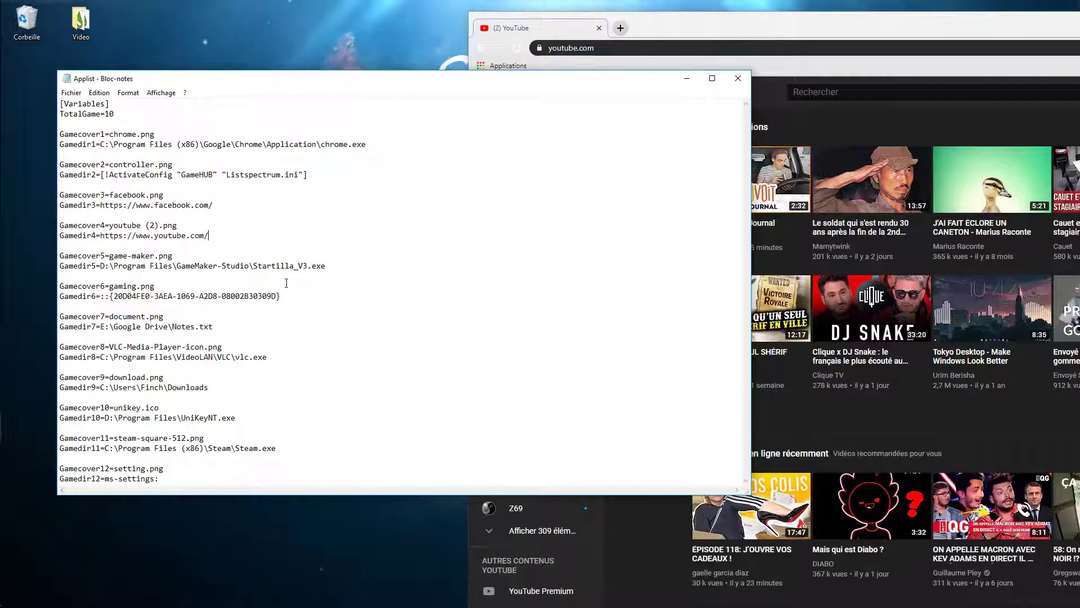
Step: Save the app list and refresh all skins in the Rainmeter management window
{"action": "left_click", "coordinate": [71, 93]}
{"action": "left_click", "coordinate": [96, 142]}
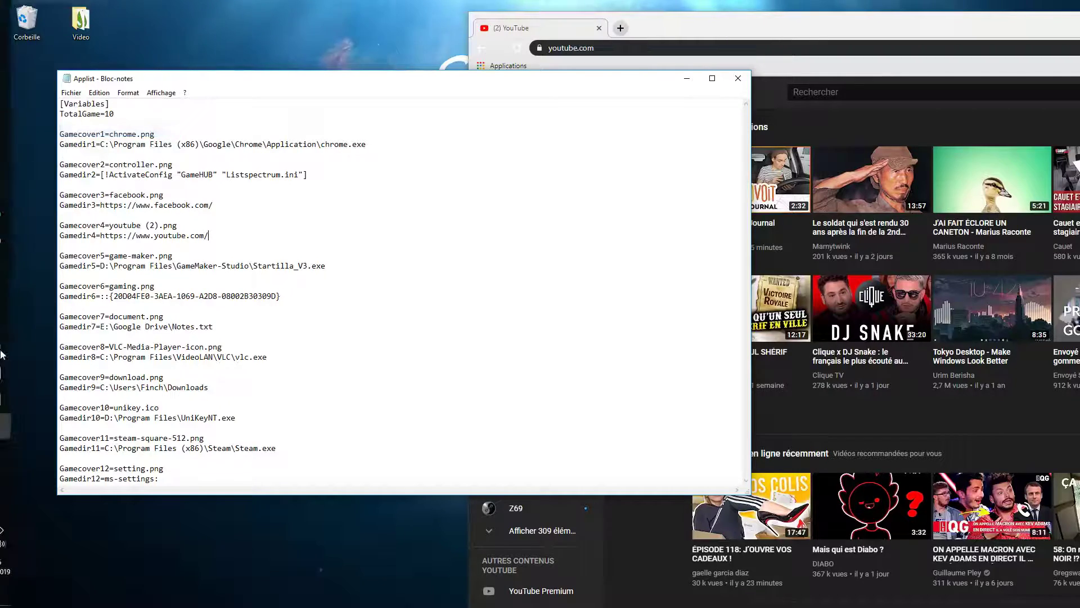
{"action": "left_click", "coordinate": [16, 453]}
{"action": "left_click", "coordinate": [447, 456]}
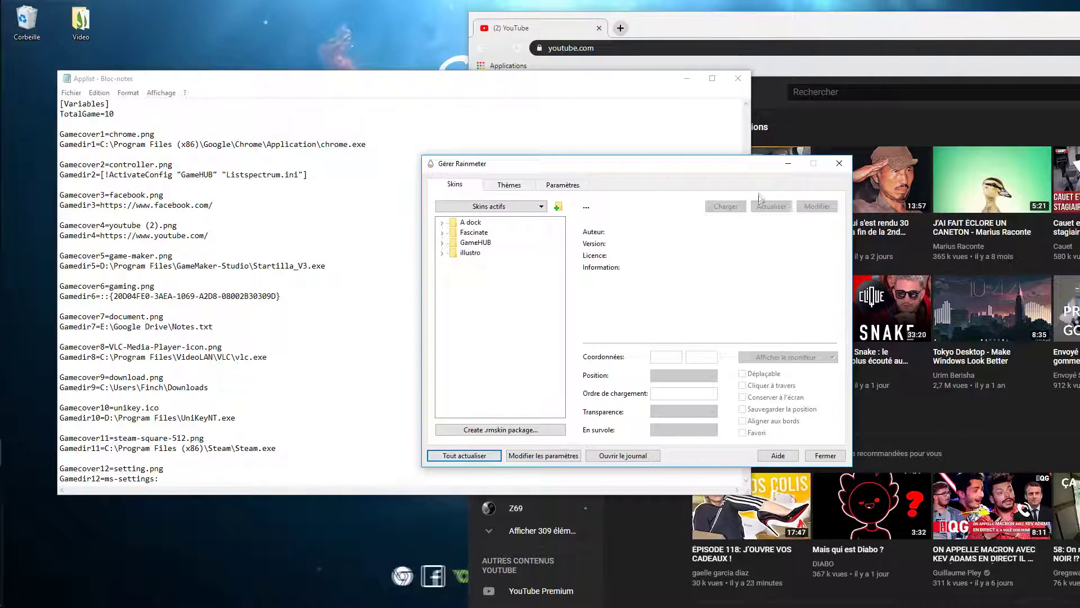
Step: Minimize the Rainmeter, app list and App folder windows, close the image's properties, and move the recycle bin window clear of the dock
{"action": "left_click", "coordinate": [788, 164]}
{"action": "left_click", "coordinate": [691, 80]}
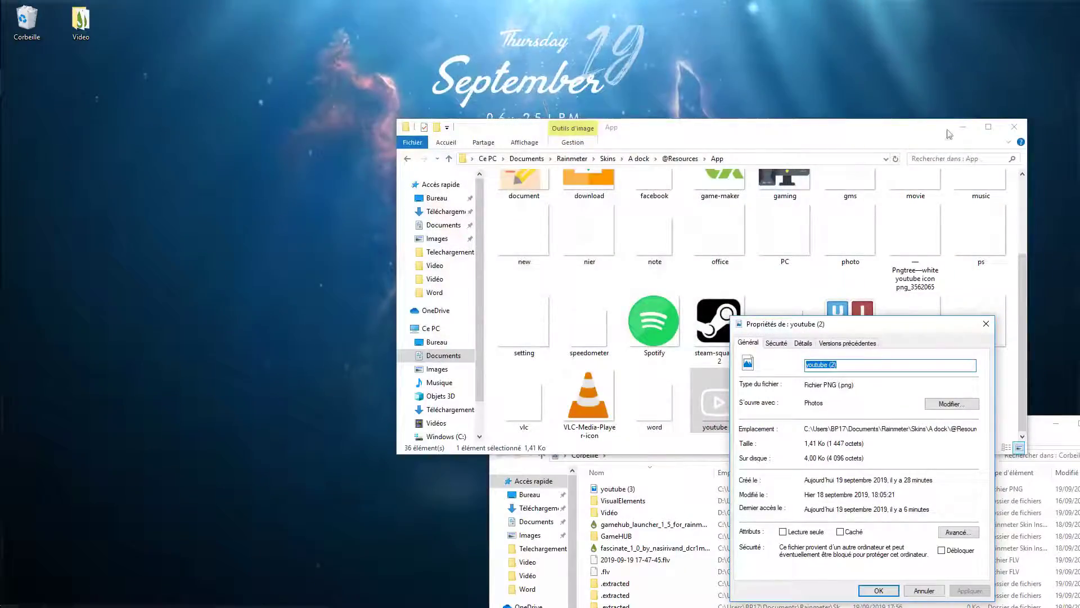
{"action": "left_click", "coordinate": [958, 128]}
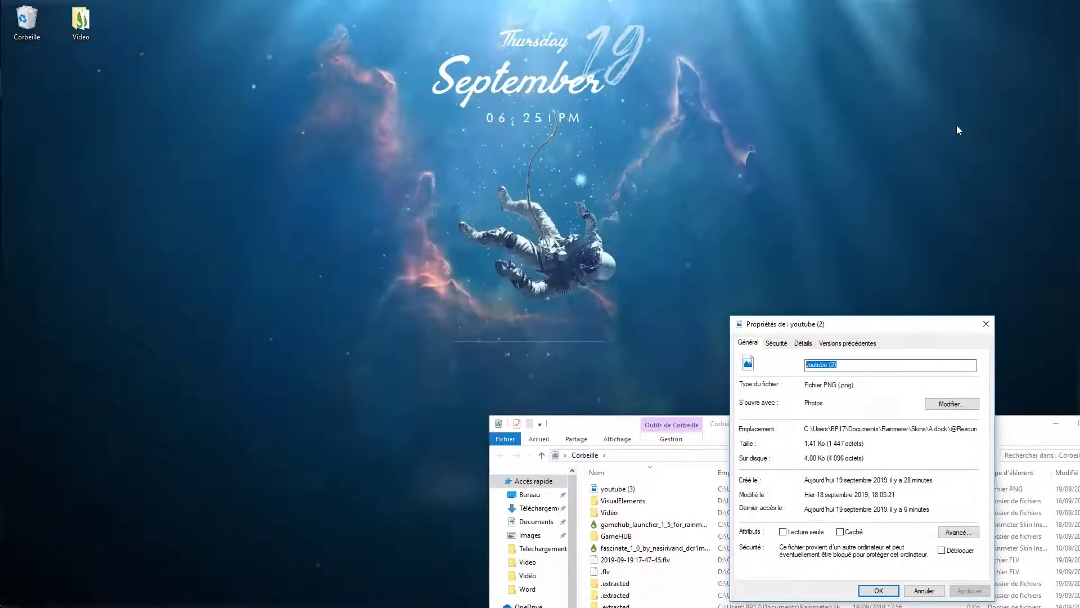
{"action": "left_click", "coordinate": [980, 329]}
{"action": "left_click_drag", "start_coordinate": [855, 427], "coordinate": [656, 129]}
{"action": "mouse_move", "coordinate": [658, 588]}
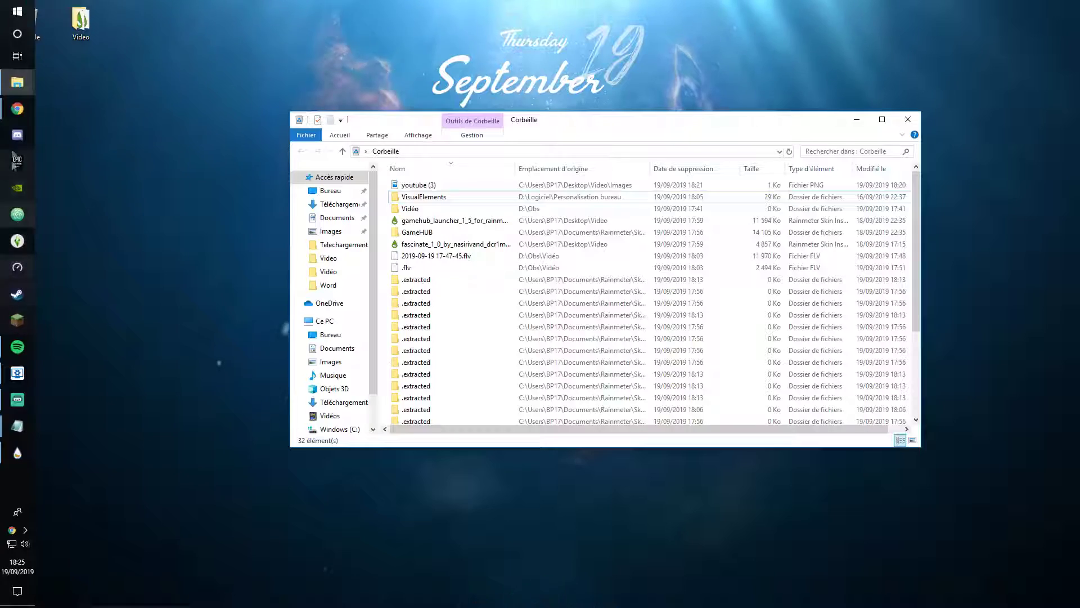
Step: Bring up the dock's App folder window and close the duplicate App folder window
{"action": "left_click", "coordinate": [17, 82]}
{"action": "mouse_move", "coordinate": [73, 72]}
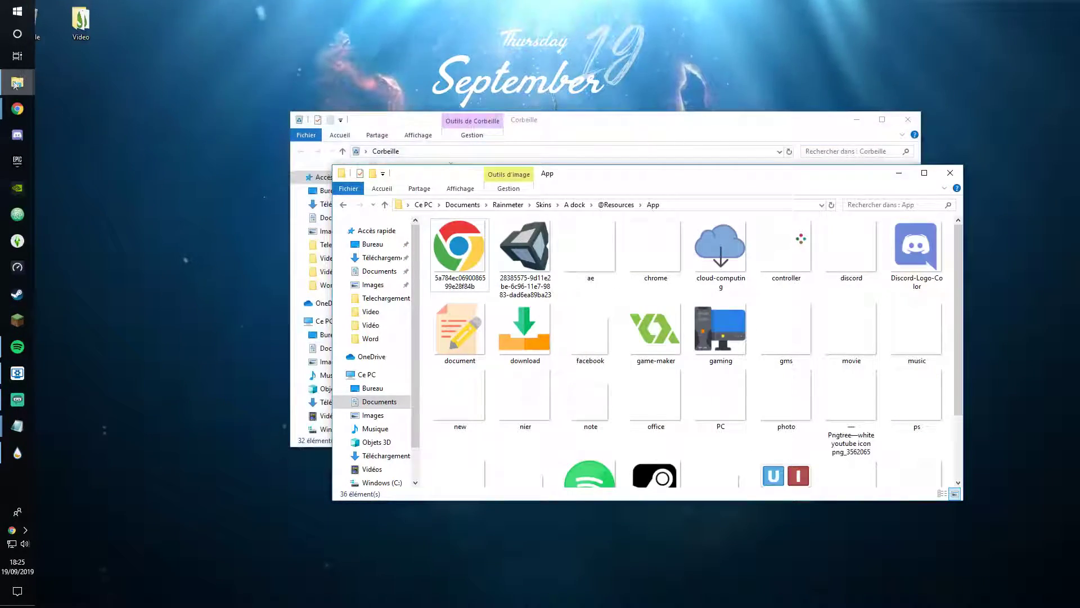
{"action": "mouse_move", "coordinate": [17, 83]}
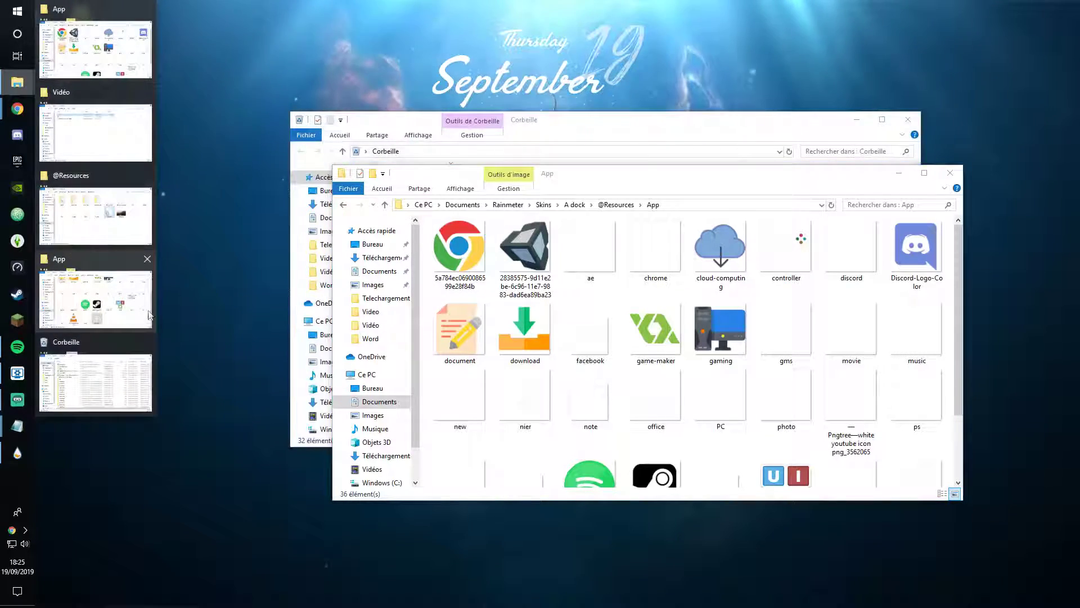
{"action": "left_click", "coordinate": [147, 260]}
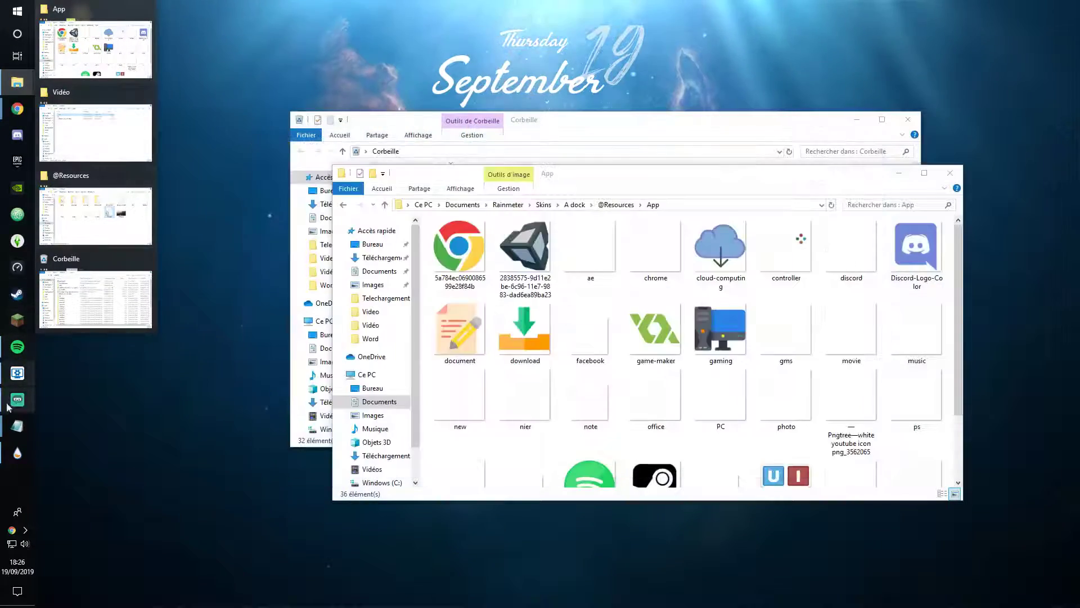
Step: Close the Player text file and bring up the app list containing the YouTube entry
{"action": "mouse_move", "coordinate": [17, 425]}
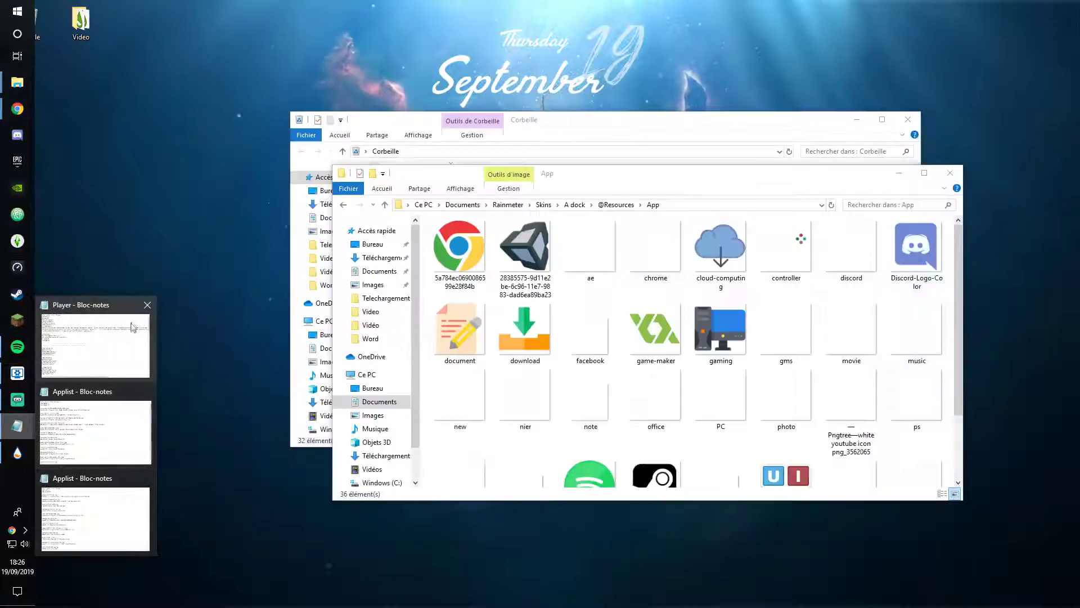
{"action": "left_click", "coordinate": [147, 304]}
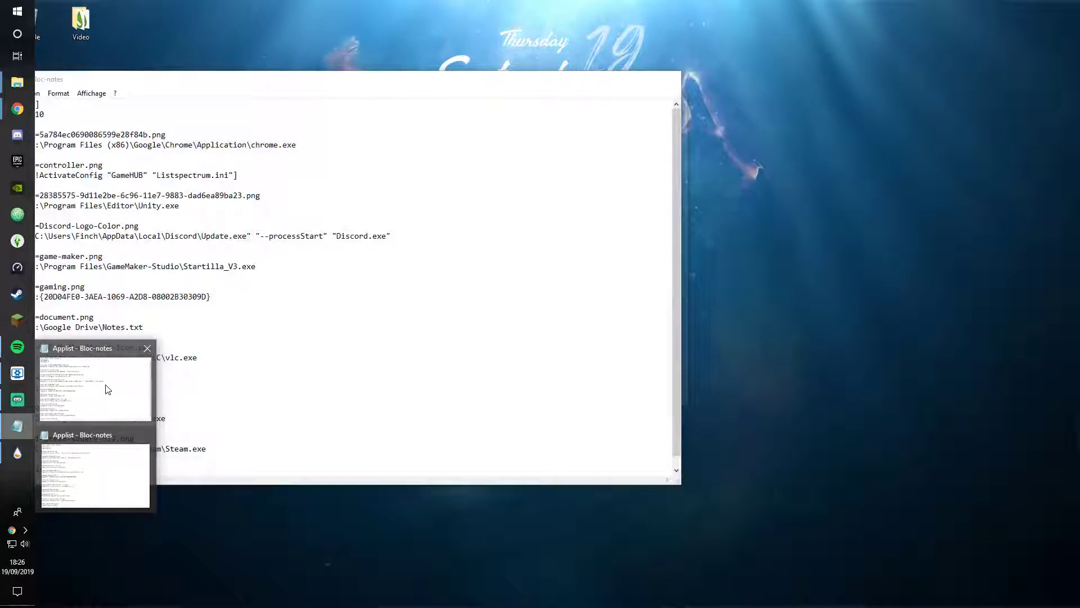
{"action": "left_click", "coordinate": [137, 366]}
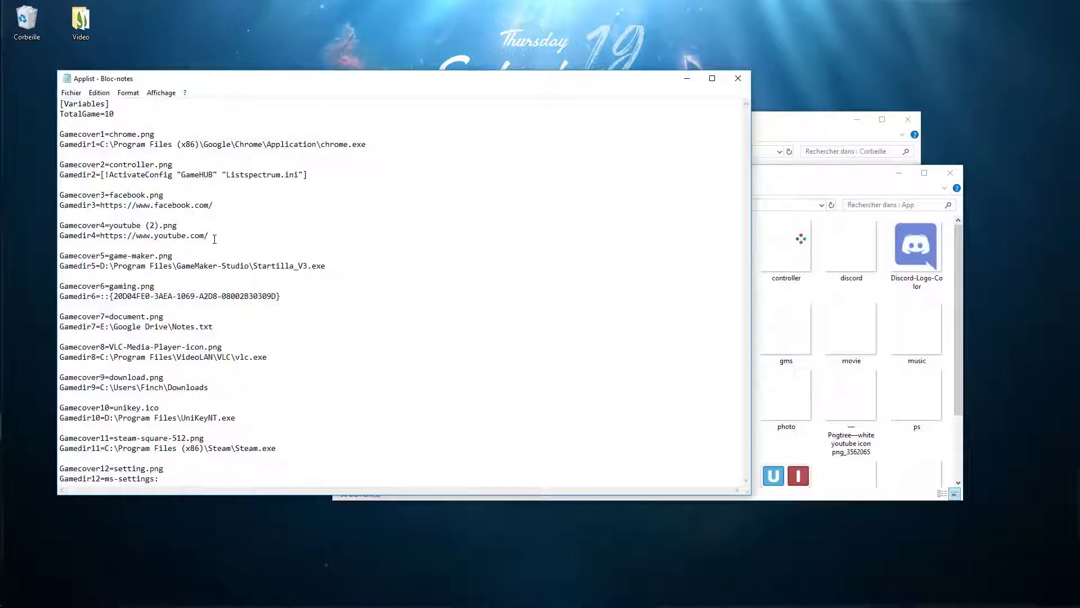
Step: Copy the youtube (2).png name from the Gamecover4 line and use it to replace the Gamecover5 image name
{"action": "left_click", "coordinate": [753, 220]}
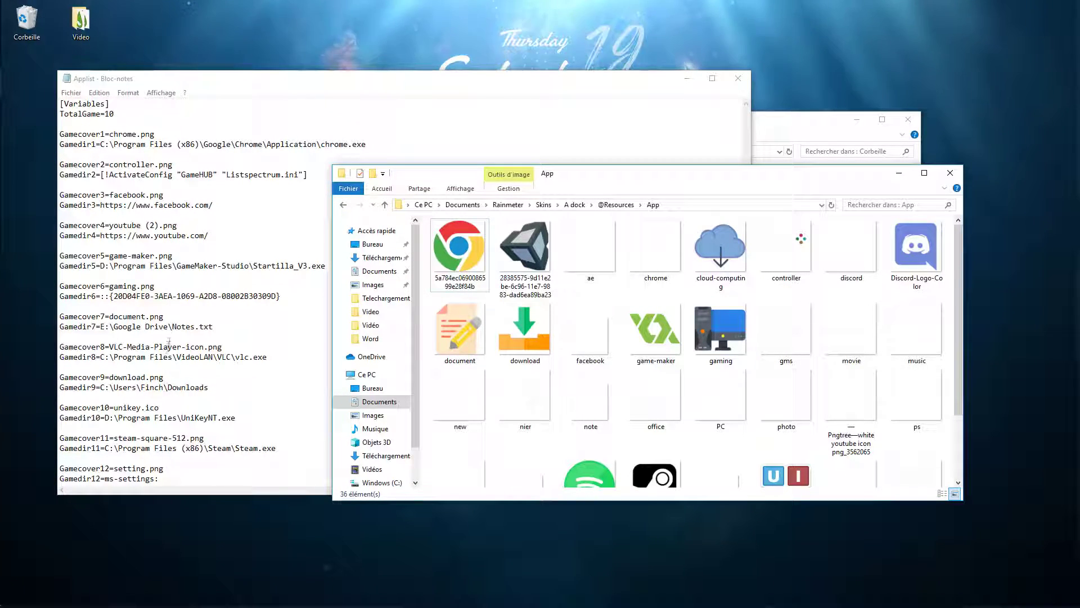
{"action": "left_click", "coordinate": [172, 256]}
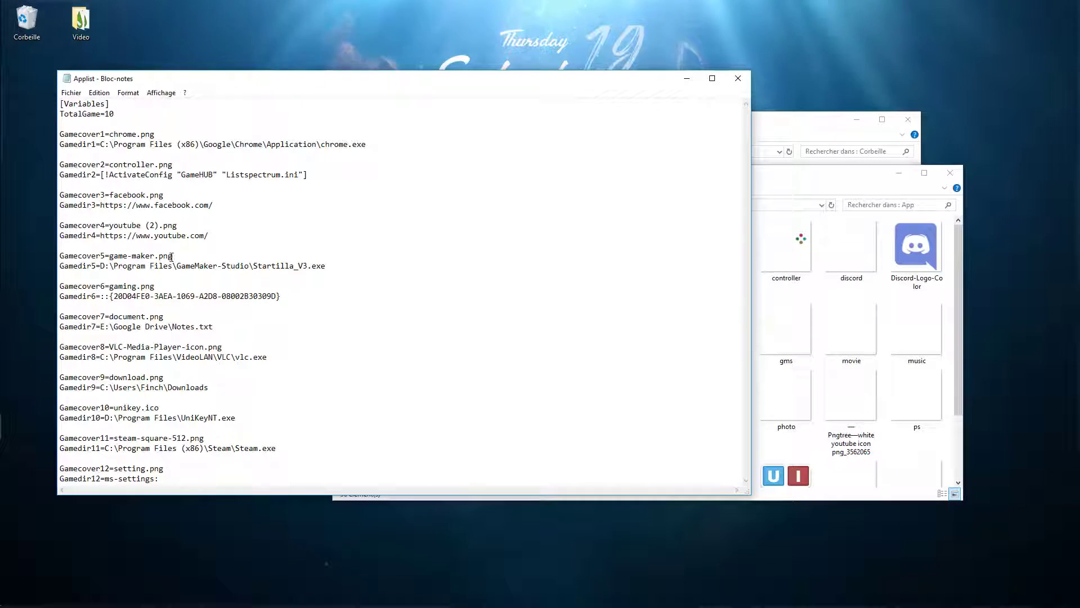
{"action": "left_click_drag", "start_coordinate": [181, 226], "coordinate": [109, 225]}
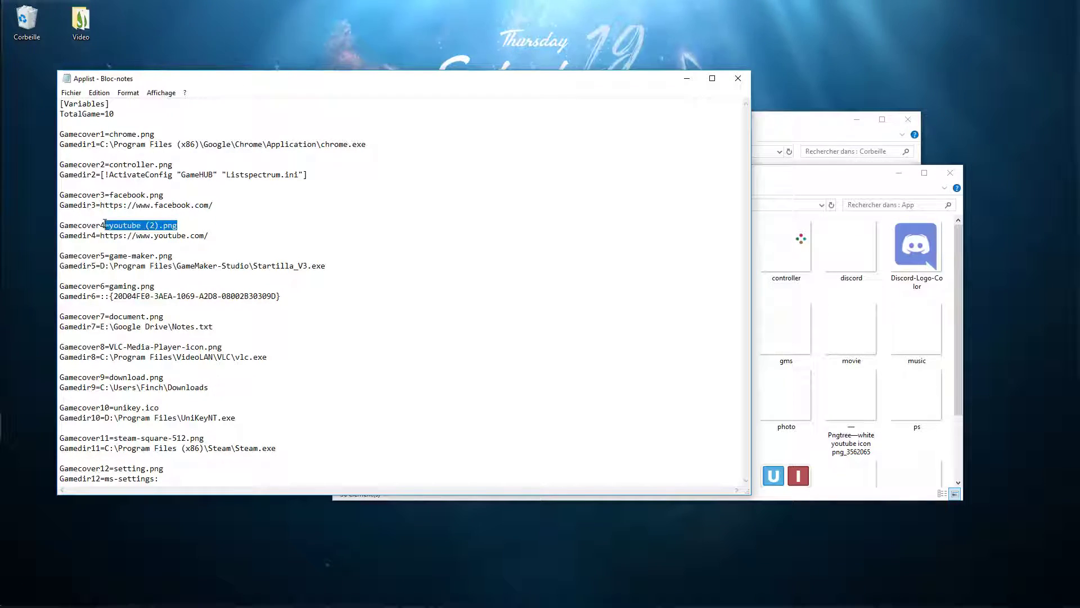
{"action": "double_click", "coordinate": [131, 227]}
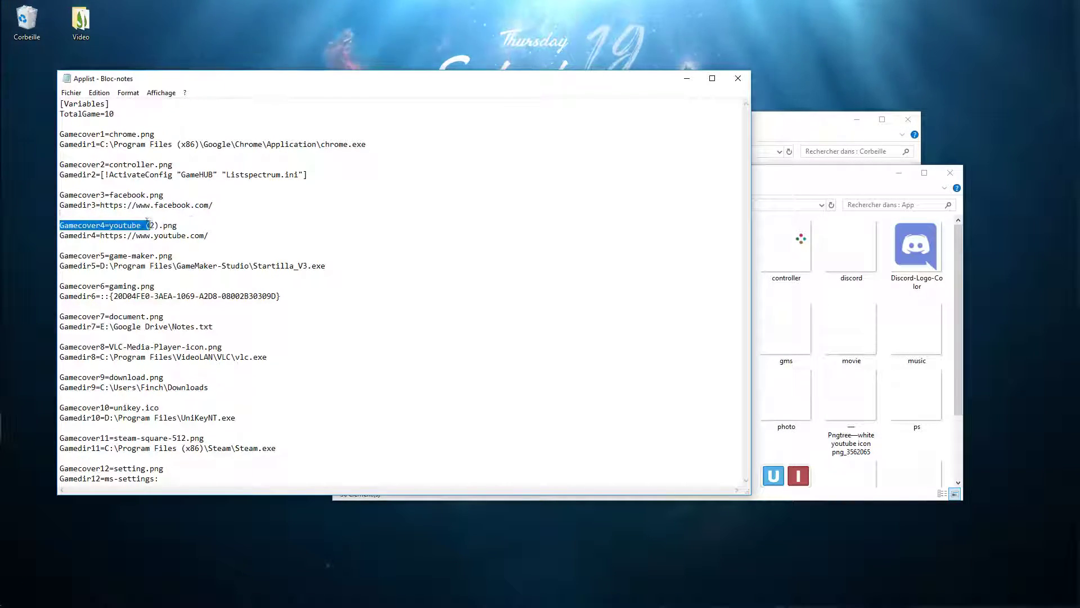
{"action": "left_click", "coordinate": [192, 226]}
{"action": "double_click", "coordinate": [132, 225]}
{"action": "left_click_drag", "start_coordinate": [198, 226], "coordinate": [131, 225]}
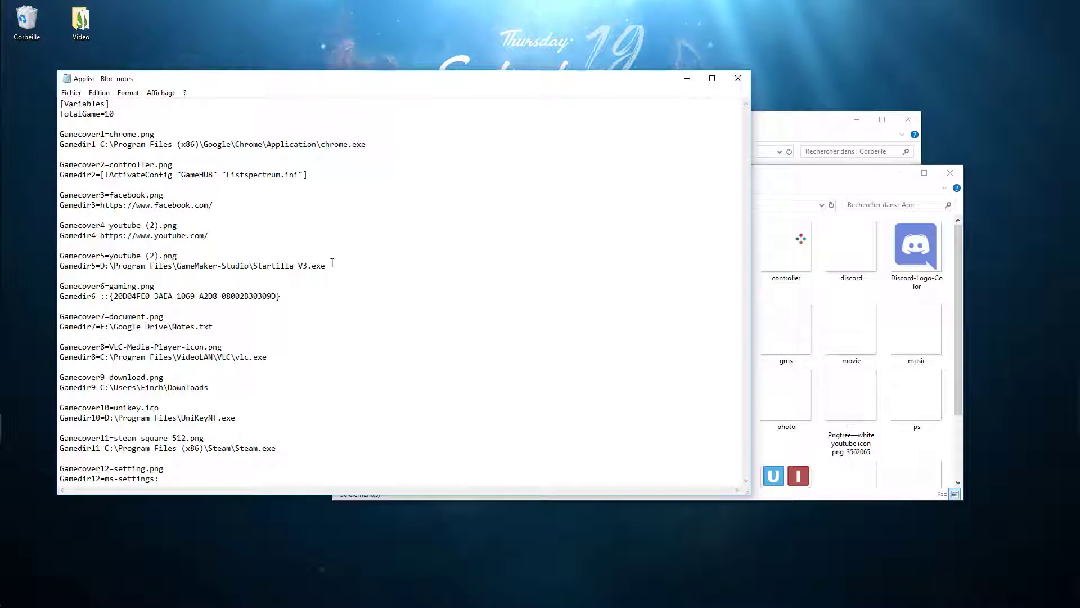
{"action": "left_click_drag", "start_coordinate": [186, 238], "coordinate": [102, 246]}
{"action": "key", "text": "ctrl+c"}
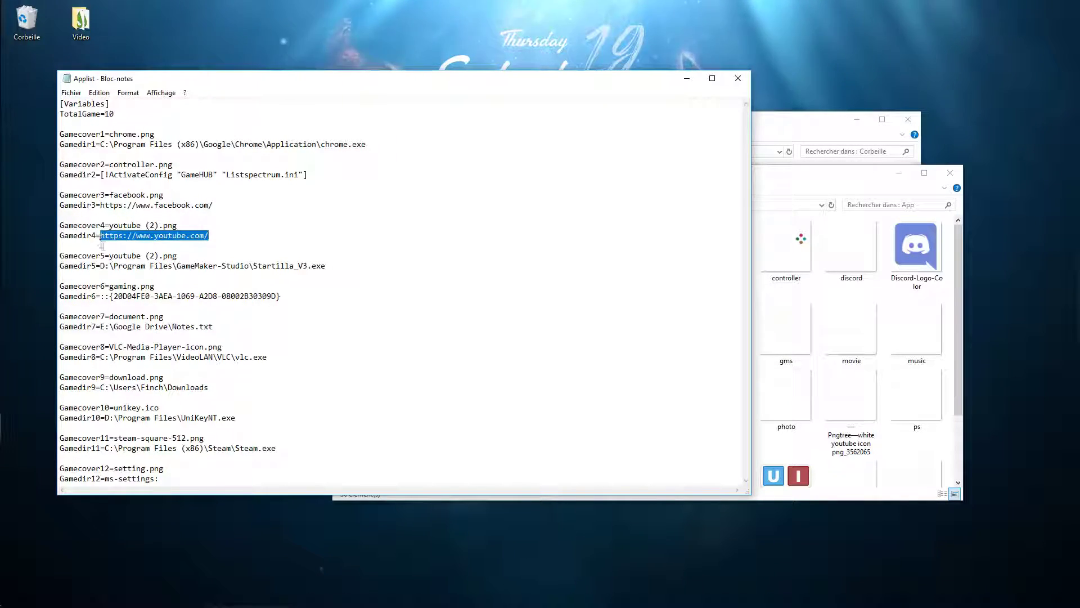
{"action": "left_click_drag", "start_coordinate": [325, 267], "coordinate": [112, 266]}
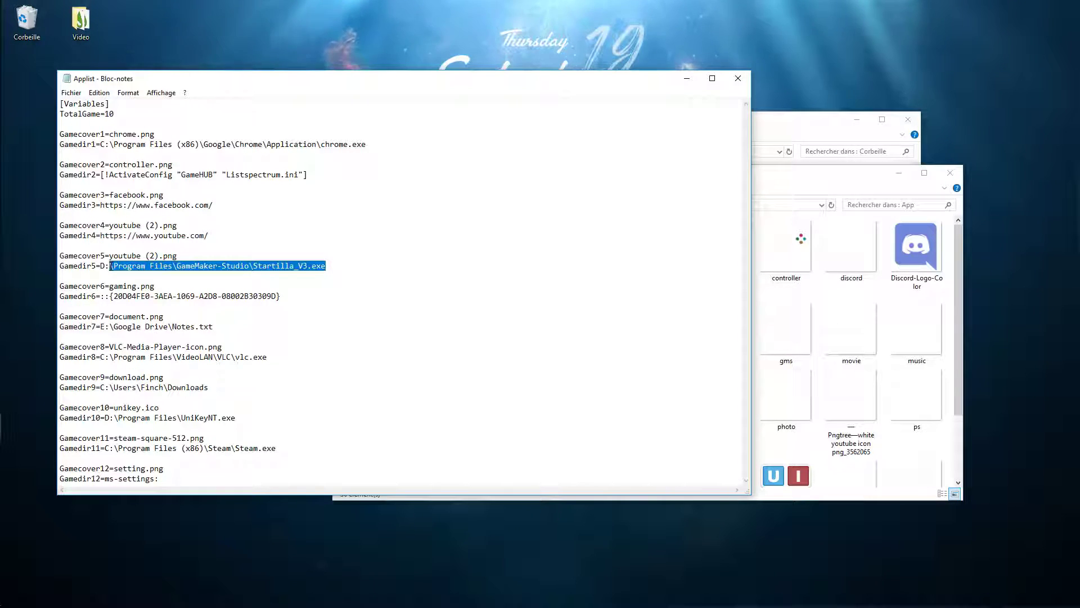
{"action": "key", "text": "ctrl+v"}
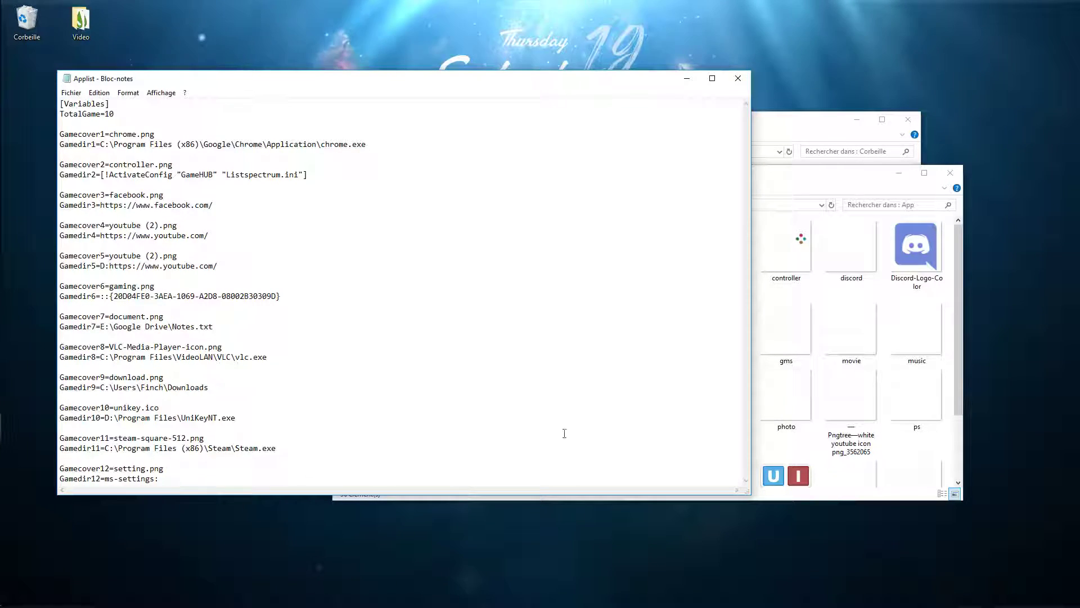
Step: Compare the icons shown on the dock with the white images available in the App folder
{"action": "mouse_move", "coordinate": [534, 597]}
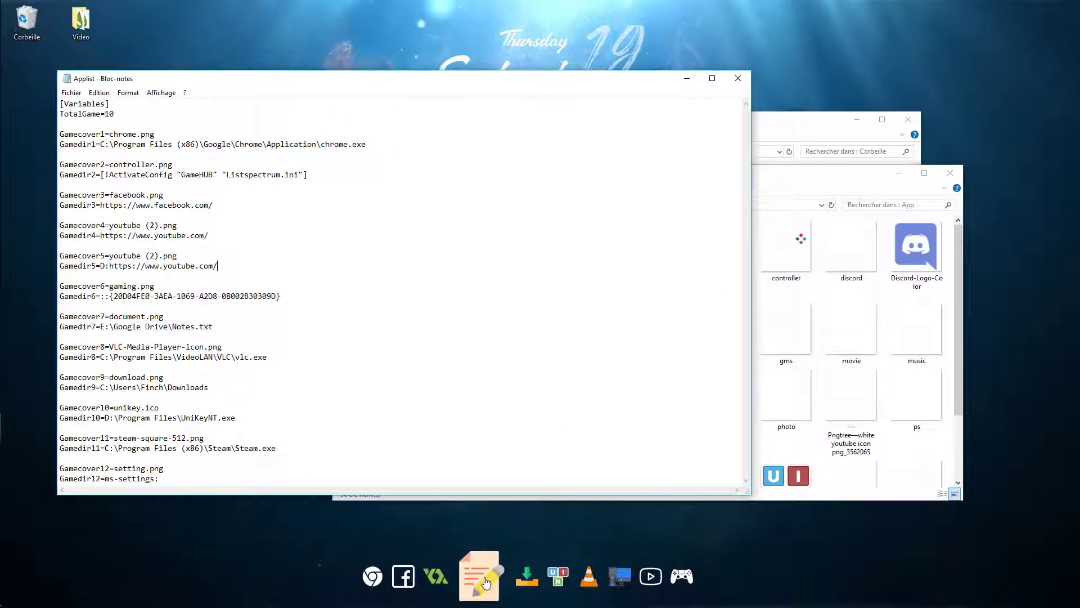
{"action": "left_click", "coordinate": [956, 445]}
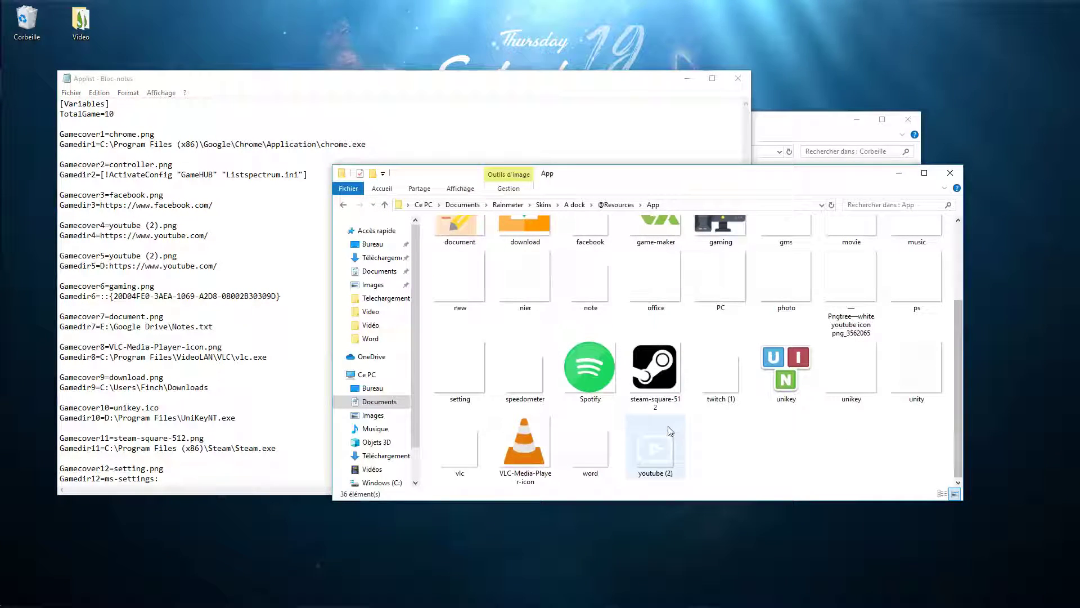
{"action": "mouse_move", "coordinate": [471, 591]}
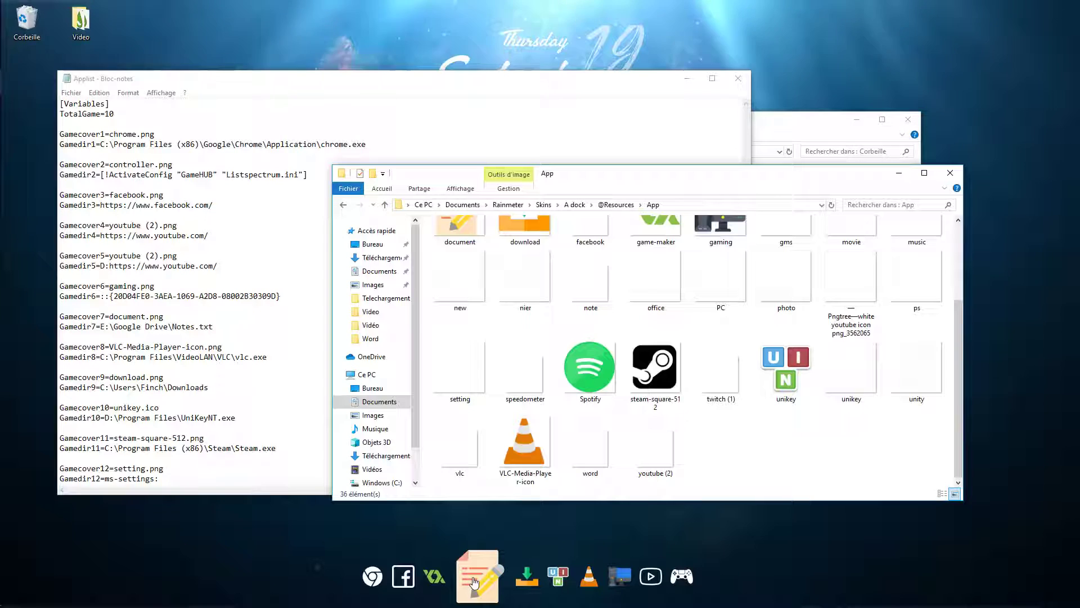
{"action": "left_click", "coordinate": [368, 375]}
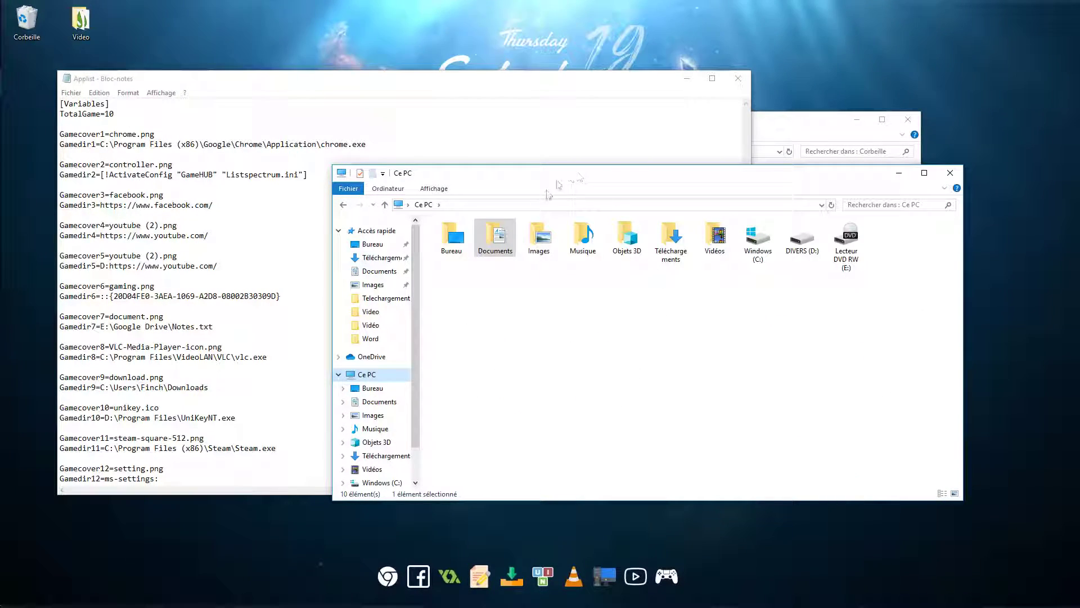
{"action": "left_click", "coordinate": [480, 587]}
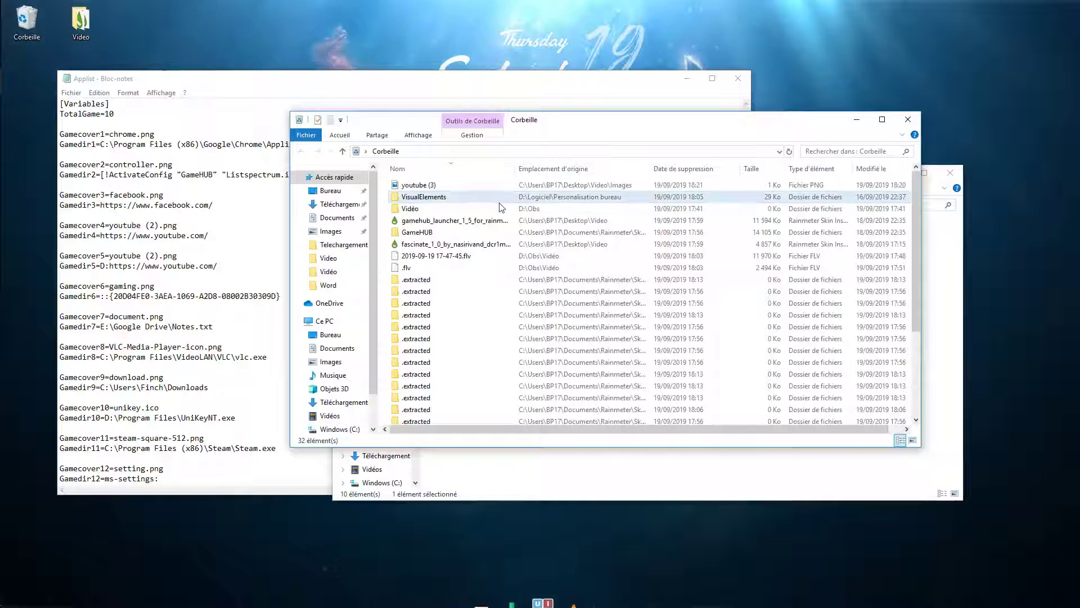
{"action": "left_click", "coordinate": [907, 120]}
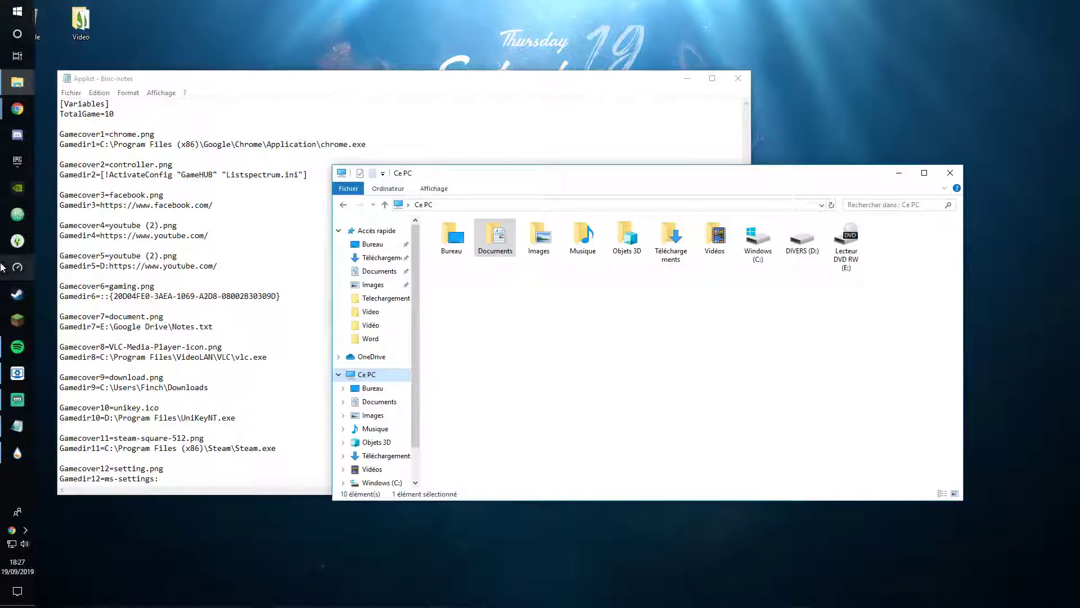
{"action": "mouse_move", "coordinate": [17, 82]}
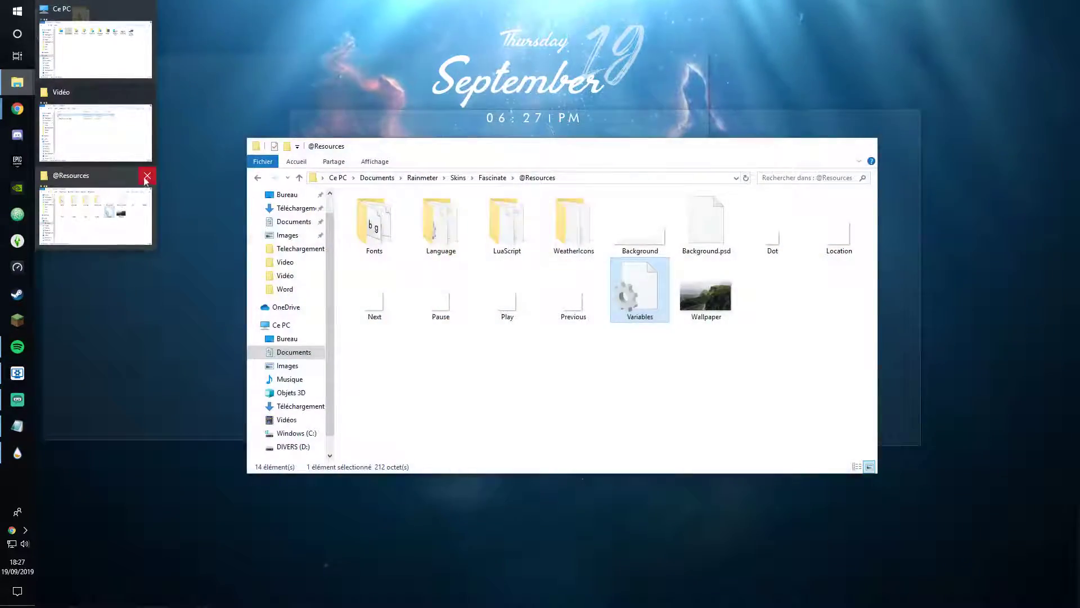
{"action": "left_click", "coordinate": [145, 176]}
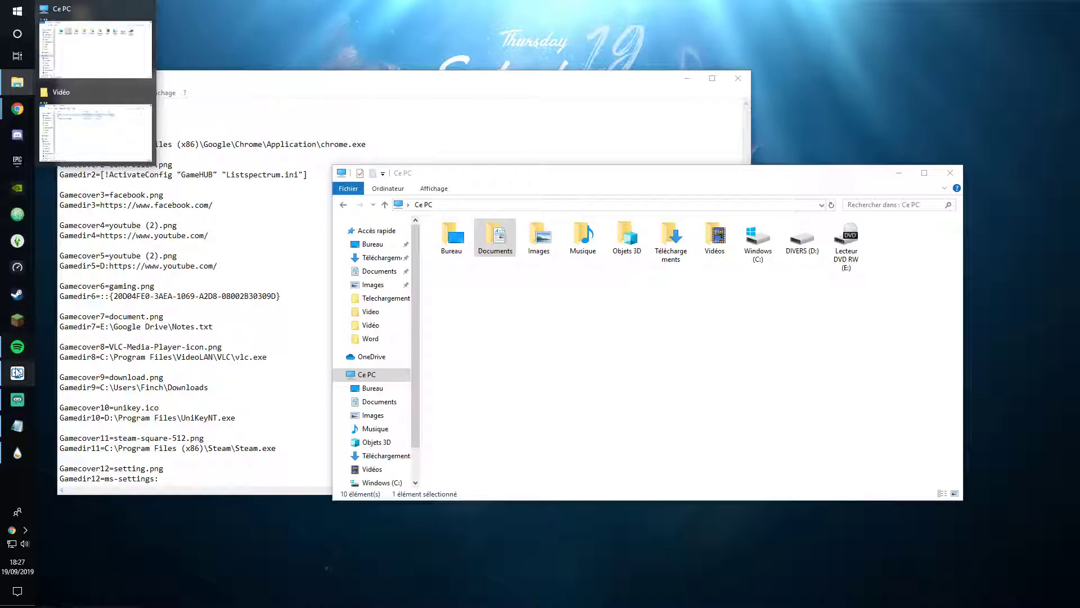
{"action": "left_click", "coordinate": [527, 293]}
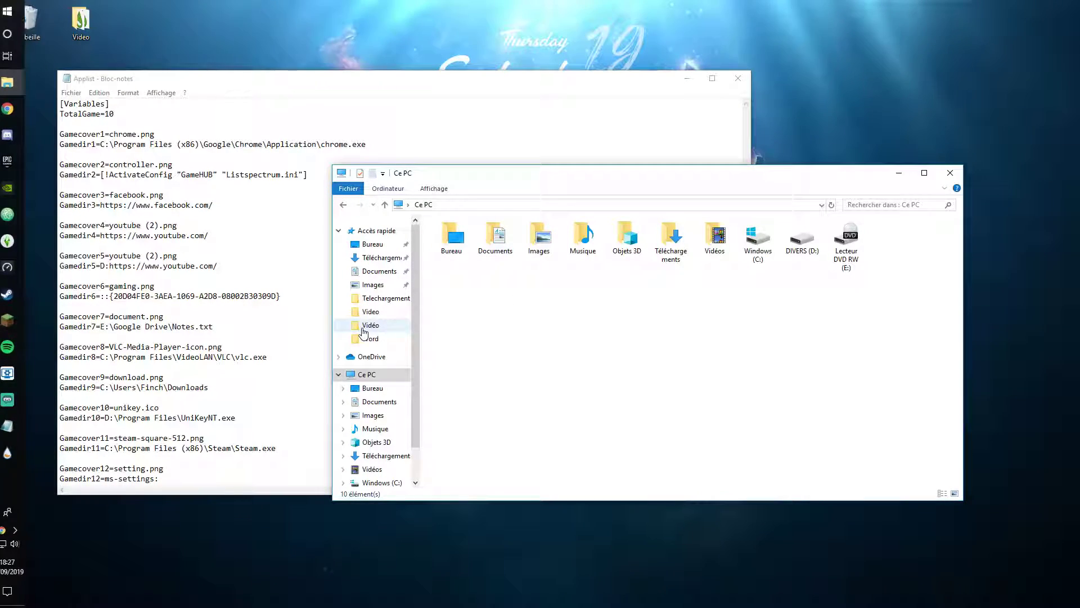
{"action": "left_click", "coordinate": [363, 328]}
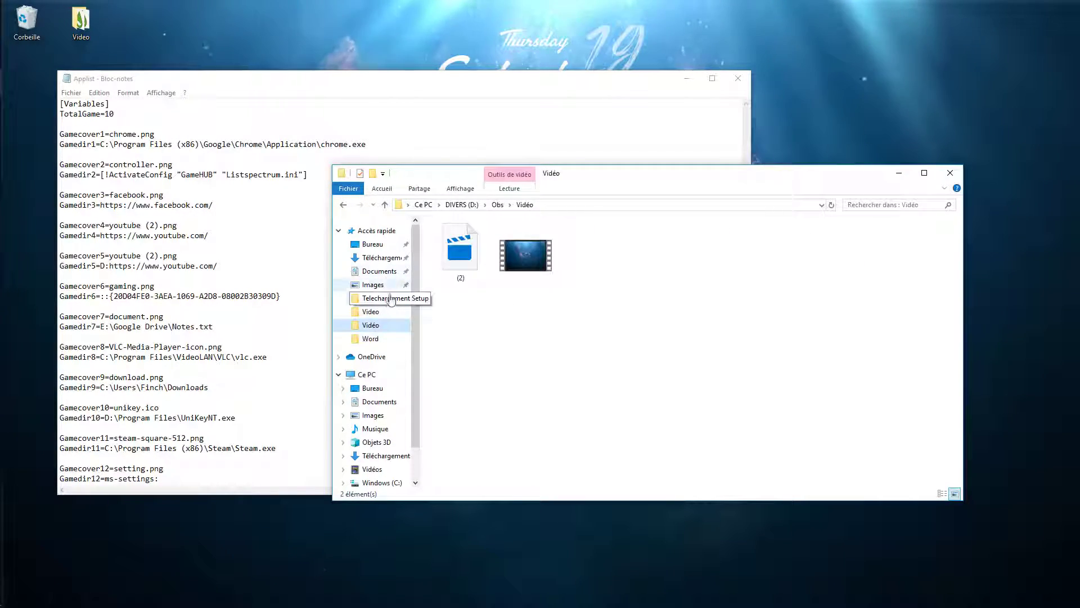
{"action": "left_click", "coordinate": [378, 270]}
{"action": "left_click", "coordinate": [472, 262]}
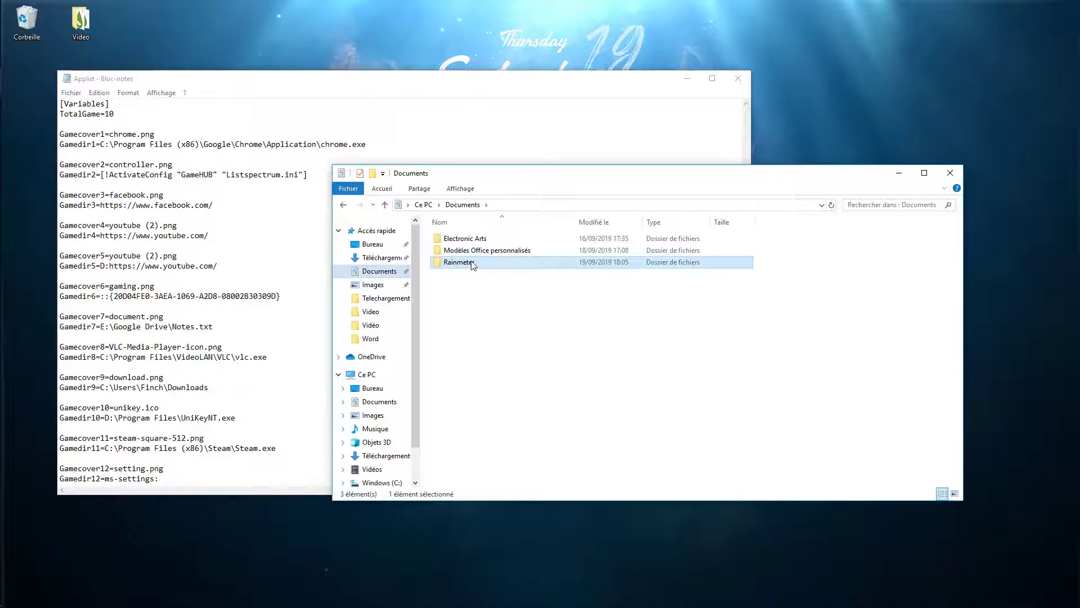
{"action": "double_click", "coordinate": [472, 262]}
{"action": "double_click", "coordinate": [466, 239]}
{"action": "double_click", "coordinate": [467, 250]}
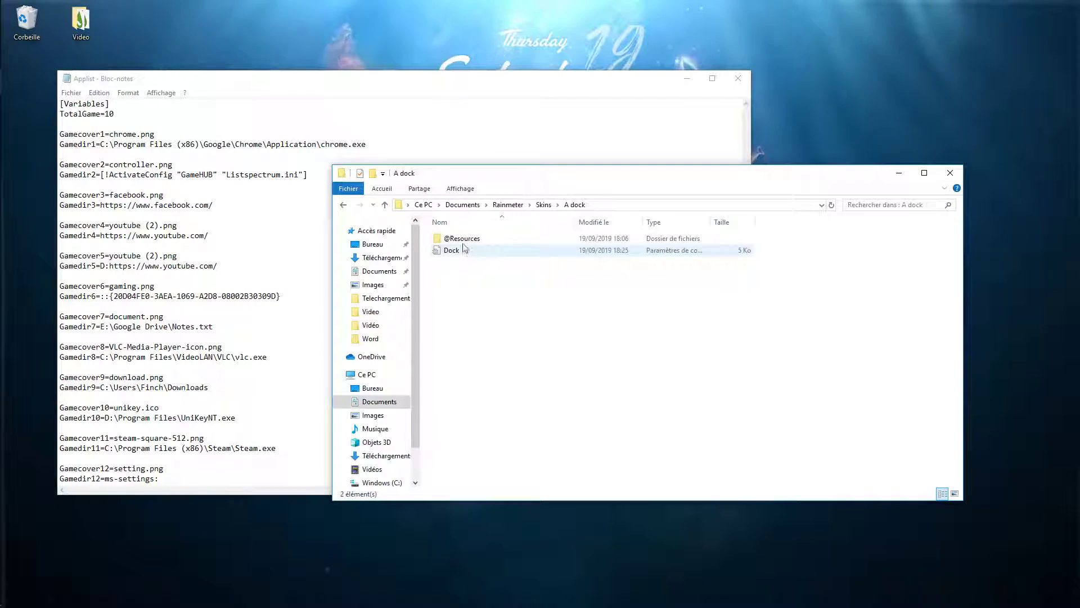
{"action": "double_click", "coordinate": [461, 238]}
{"action": "double_click", "coordinate": [461, 239]}
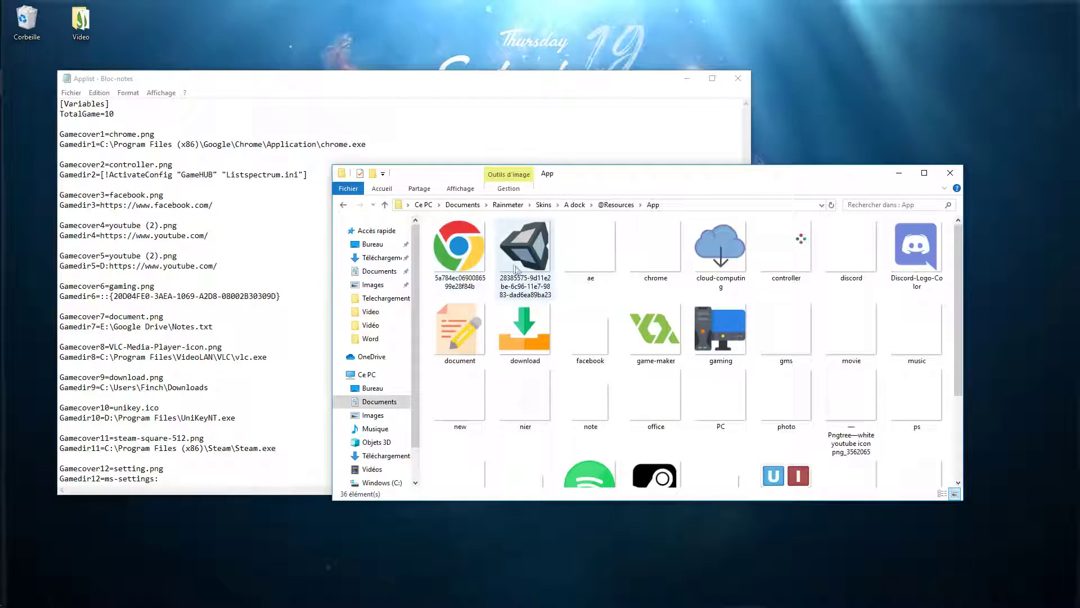
{"action": "scroll", "coordinate": [540, 315], "scroll_direction": "down", "scroll_amount": 2}
{"action": "scroll", "coordinate": [559, 330], "scroll_direction": "up", "scroll_amount": 2}
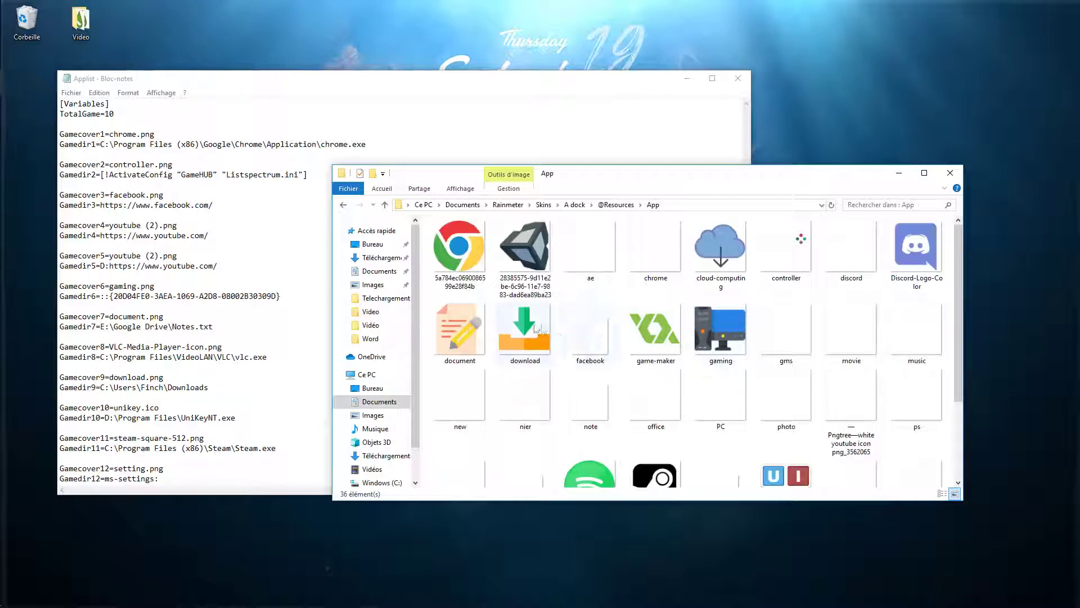
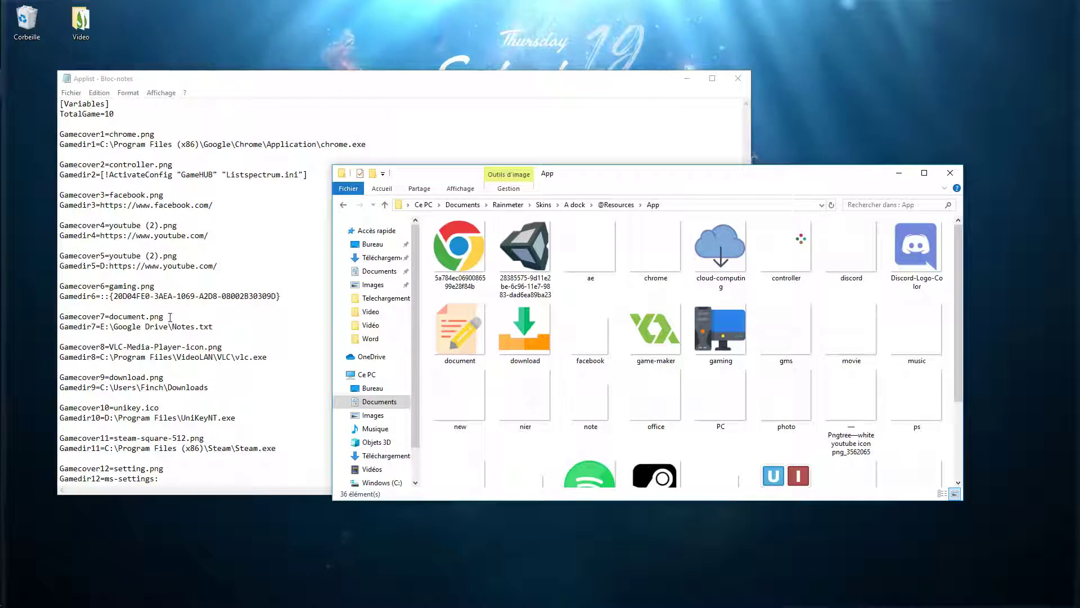
Step: Locate the white note image in the App folder and start editing the document.png name on the Gamecover7 line
{"action": "left_click_drag", "start_coordinate": [170, 317], "coordinate": [127, 317]}
{"action": "mouse_move", "coordinate": [473, 578]}
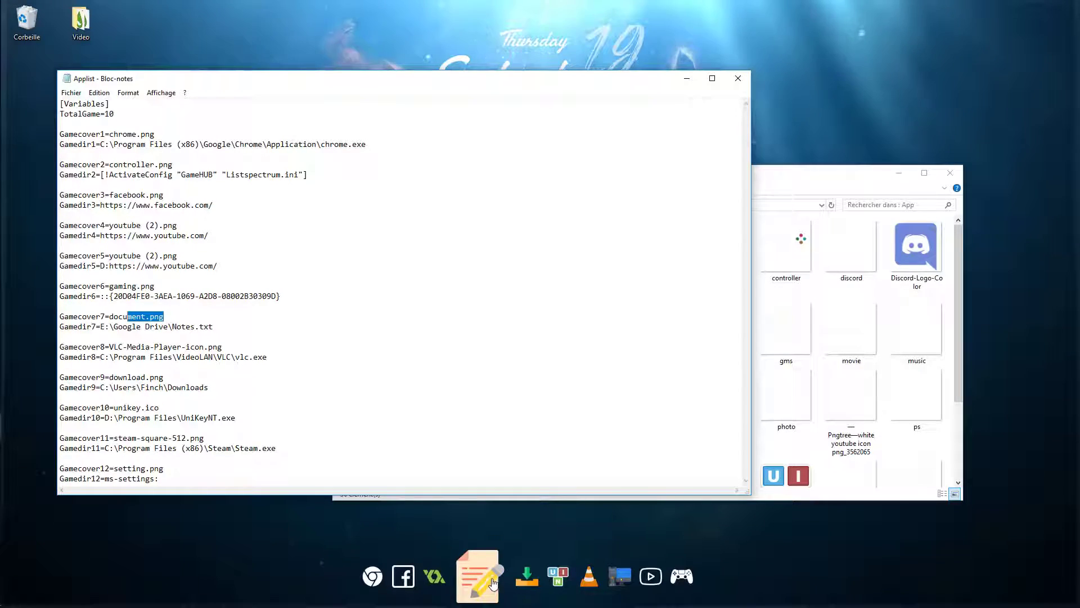
{"action": "left_click_drag", "start_coordinate": [958, 377], "coordinate": [958, 448]}
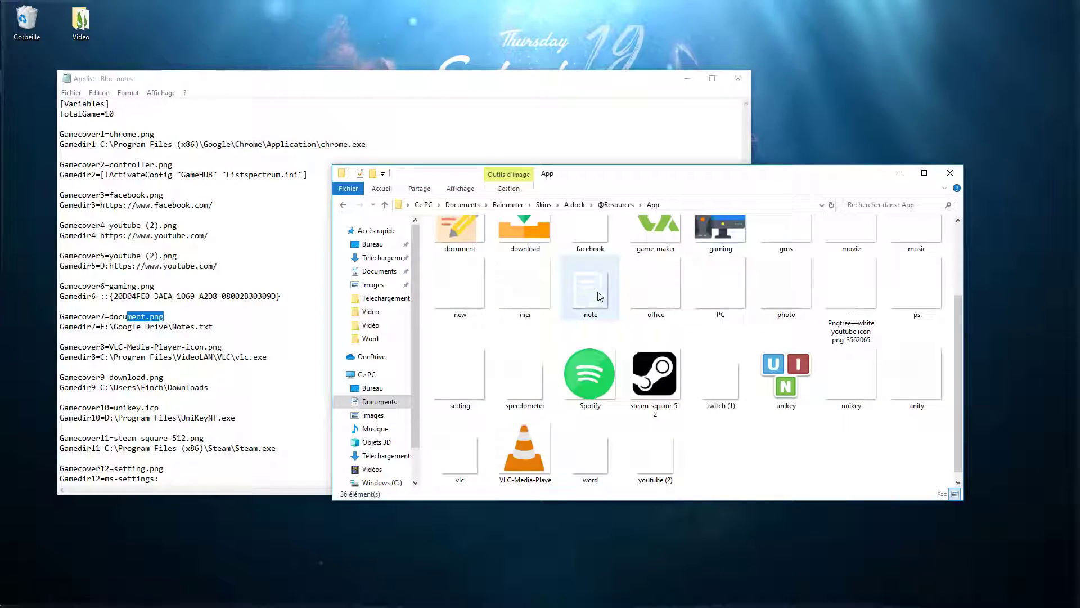
{"action": "left_click", "coordinate": [155, 318]}
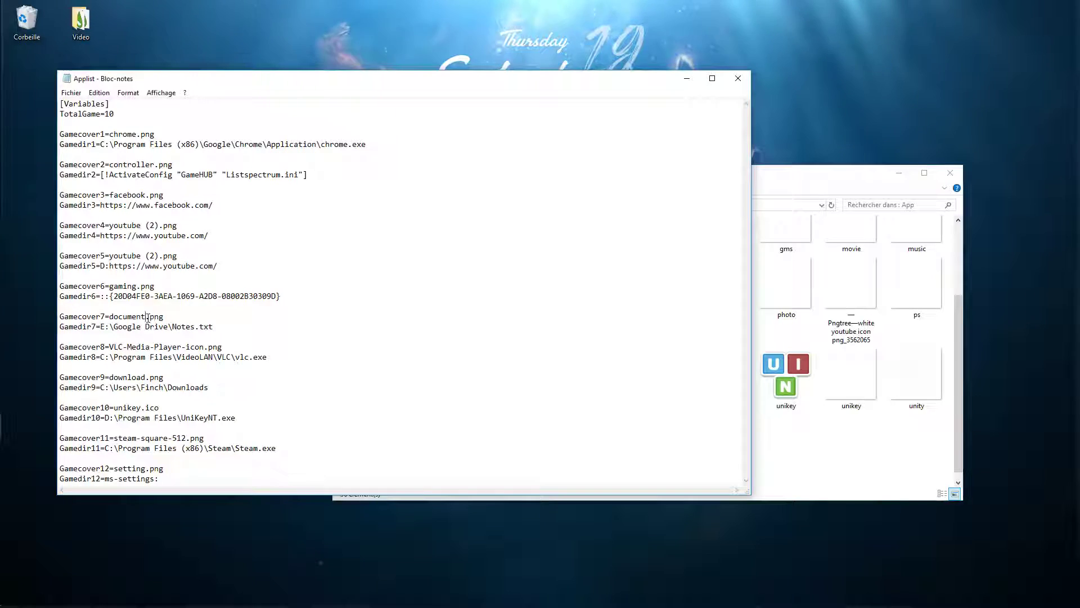
Step: Change the Gamecover7 image in the Applist file to note.png
{"action": "left_click_drag", "start_coordinate": [113, 312], "coordinate": [115, 308]}
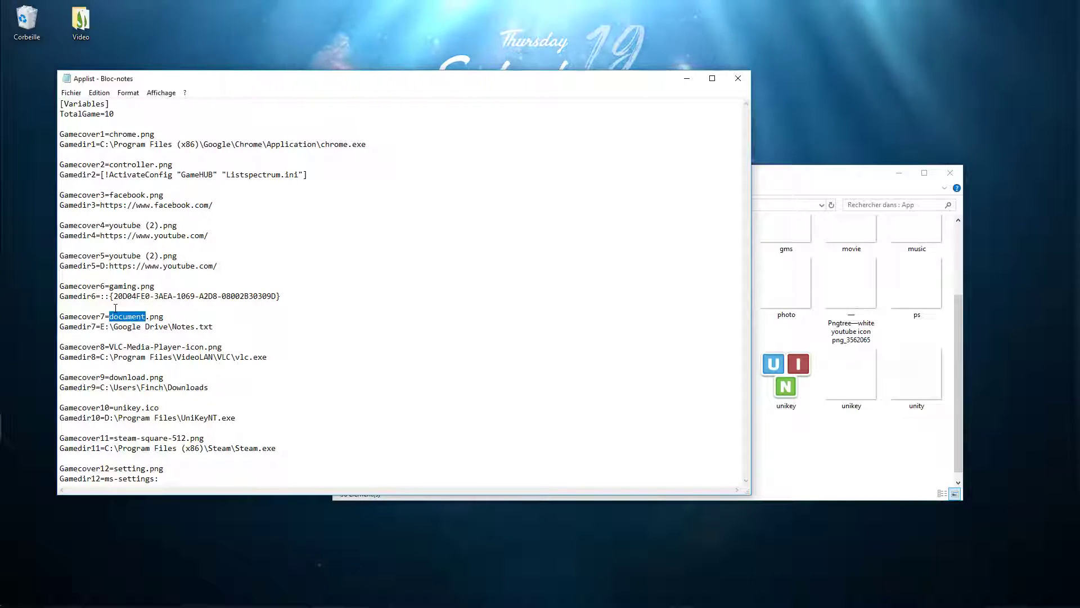
{"action": "key", "text": "BackSpace"}
{"action": "type", "text": "nio"}
{"action": "key", "text": "BackSpace"}
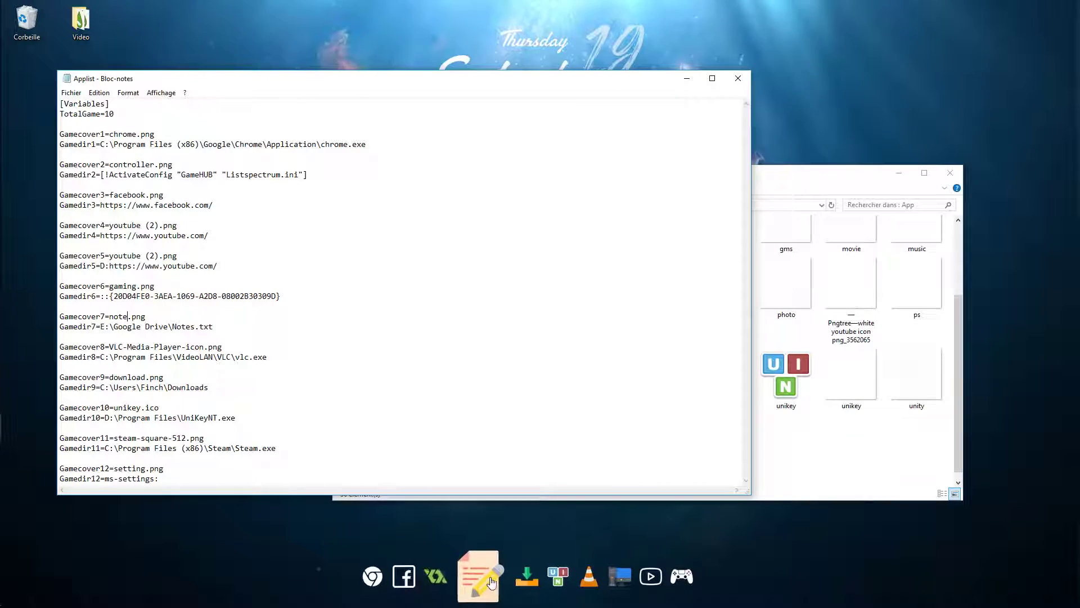
Step: Switch to the Vidéo Explorer window, go to Ce PC and copy its address
{"action": "mouse_move", "coordinate": [3, 240]}
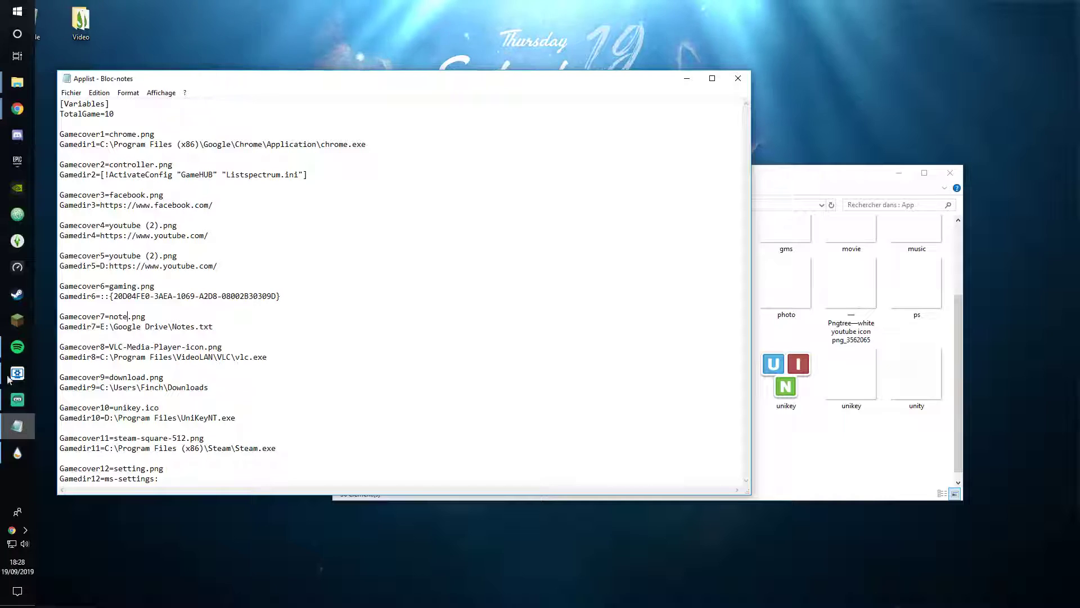
{"action": "mouse_move", "coordinate": [17, 82]}
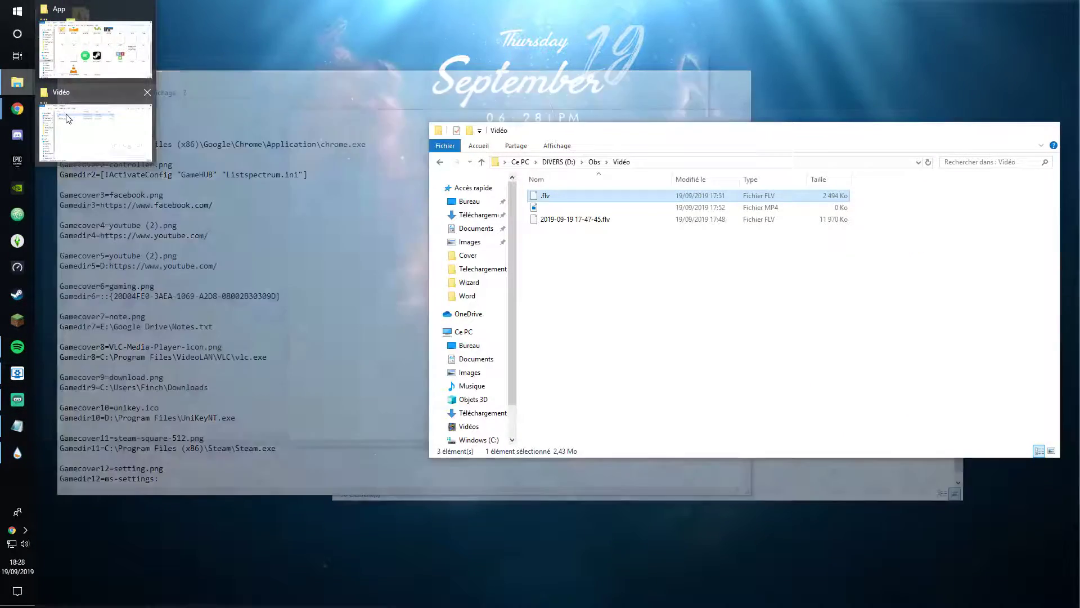
{"action": "left_click", "coordinate": [95, 133]}
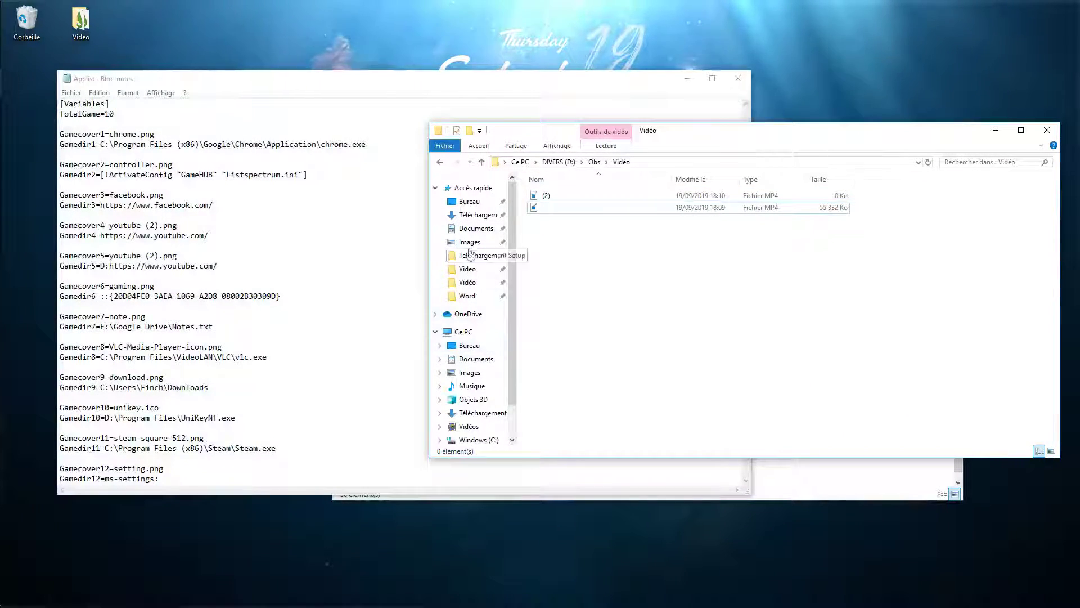
{"action": "left_click", "coordinate": [453, 332]}
{"action": "left_click", "coordinate": [593, 162]}
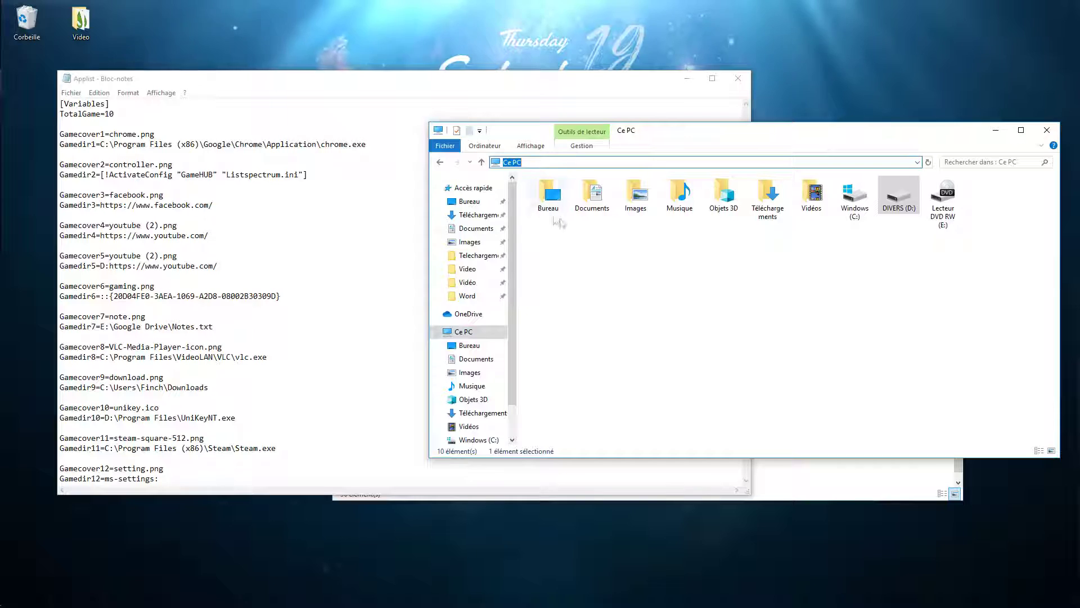
{"action": "left_click", "coordinate": [709, 265]}
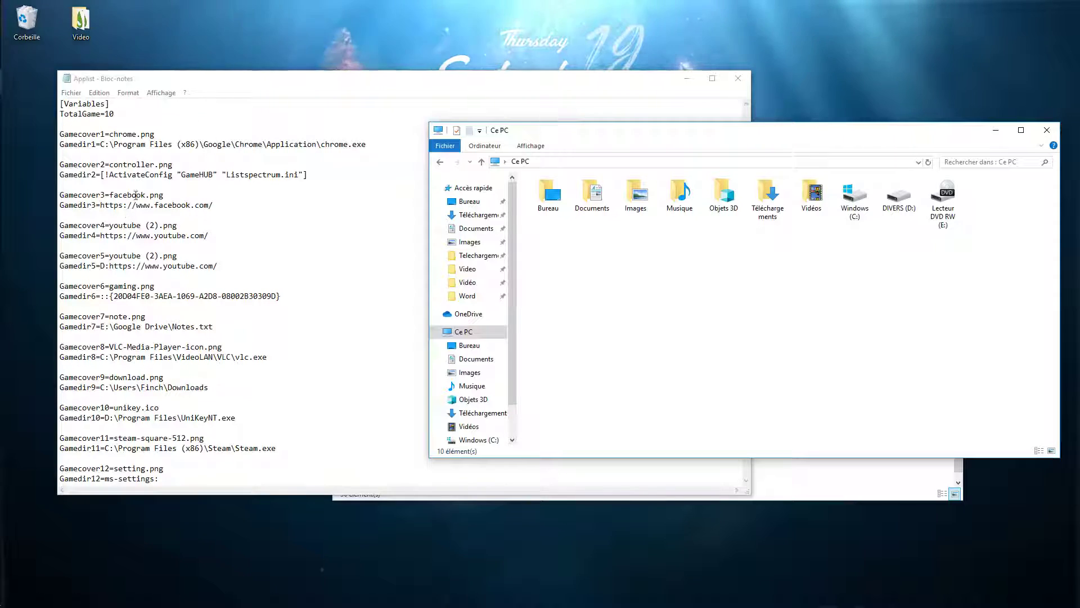
Step: Set Gamedir7 in the Applist file to Ce PC and save the file
{"action": "left_click_drag", "start_coordinate": [215, 328], "coordinate": [128, 328]}
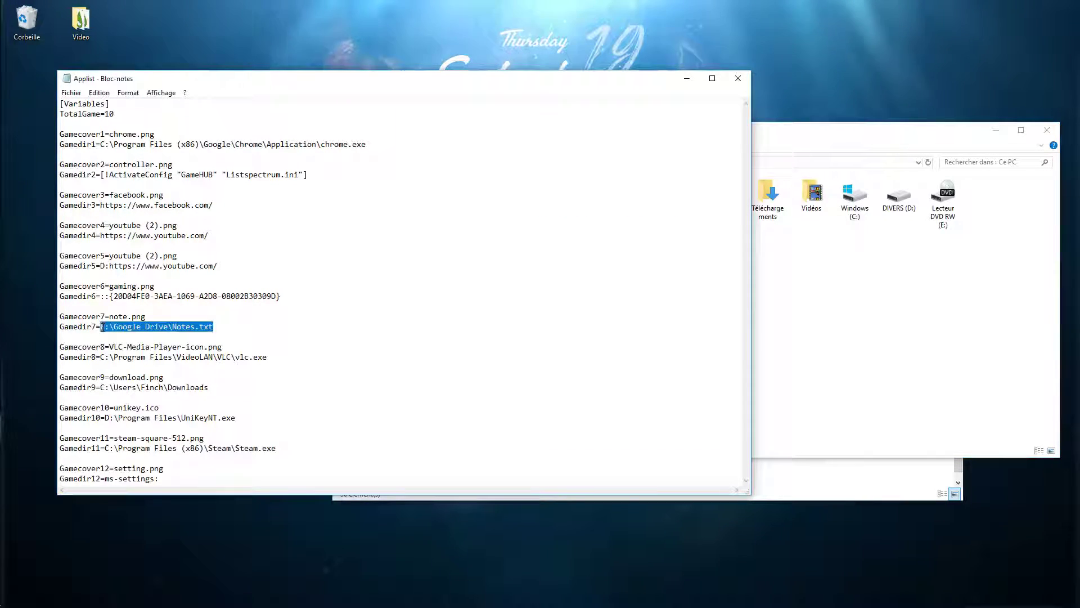
{"action": "type", "text": "Ce PC"}
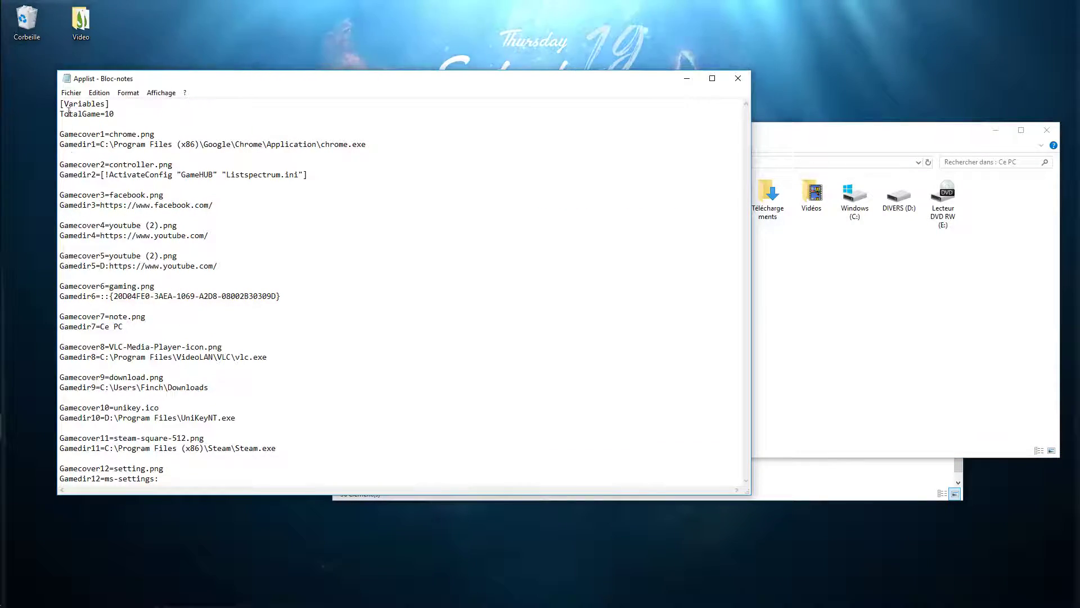
{"action": "left_click", "coordinate": [71, 93]}
{"action": "left_click", "coordinate": [85, 143]}
Step: Refresh all skins in the Rainmeter manager and try the note shortcut in the dock
{"action": "mouse_move", "coordinate": [2, 526]}
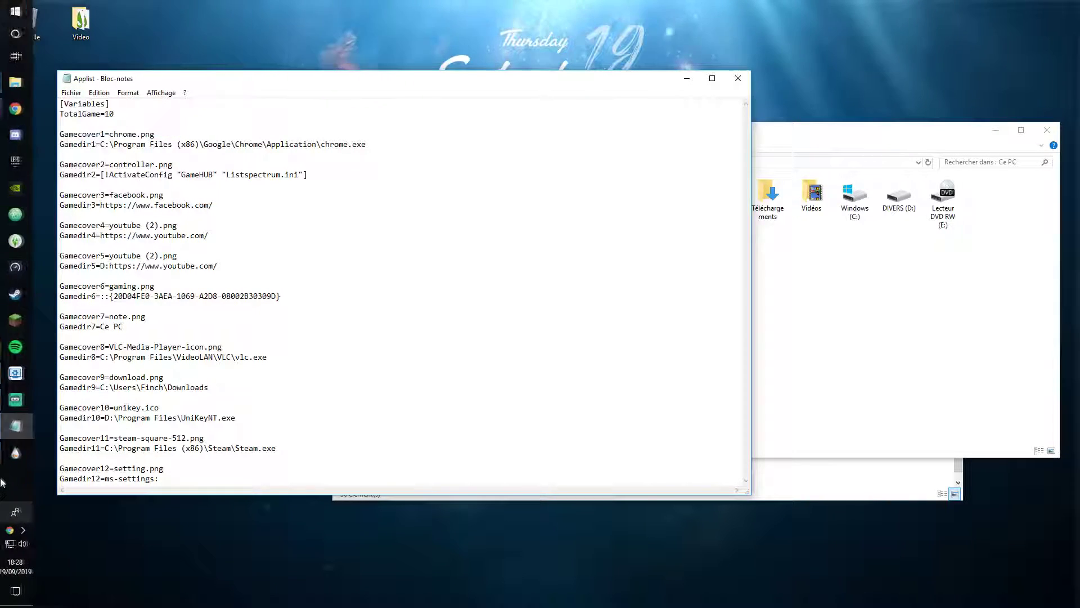
{"action": "left_click", "coordinate": [17, 453]}
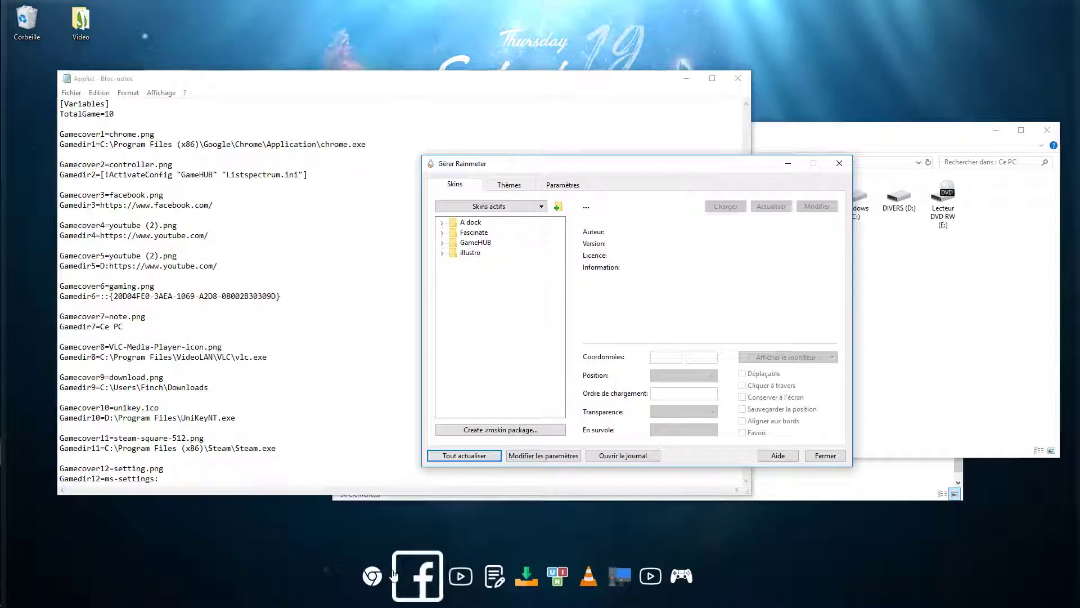
{"action": "left_click", "coordinate": [479, 581]}
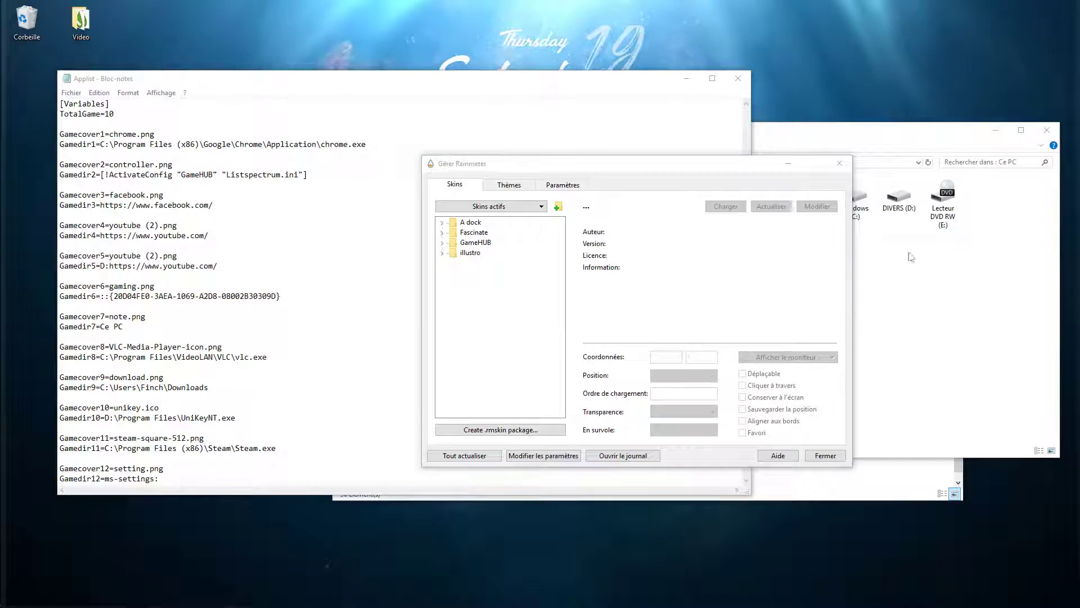
Step: Open the Windows (C:) drive in Explorer and copy its C:\ path
{"action": "left_click", "coordinate": [854, 214]}
{"action": "double_click", "coordinate": [854, 214]}
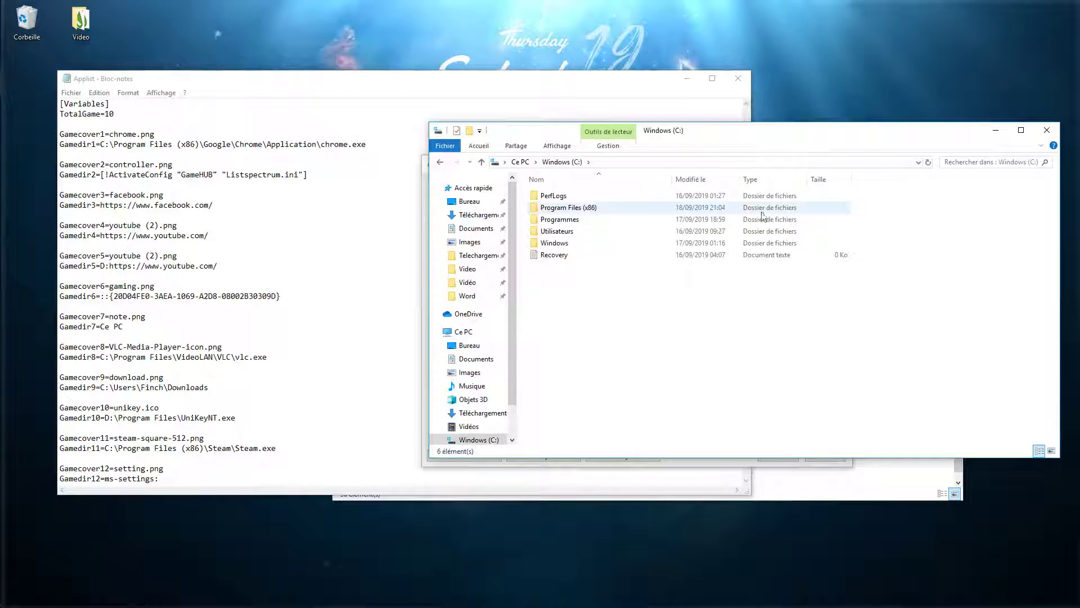
{"action": "left_click", "coordinate": [632, 161]}
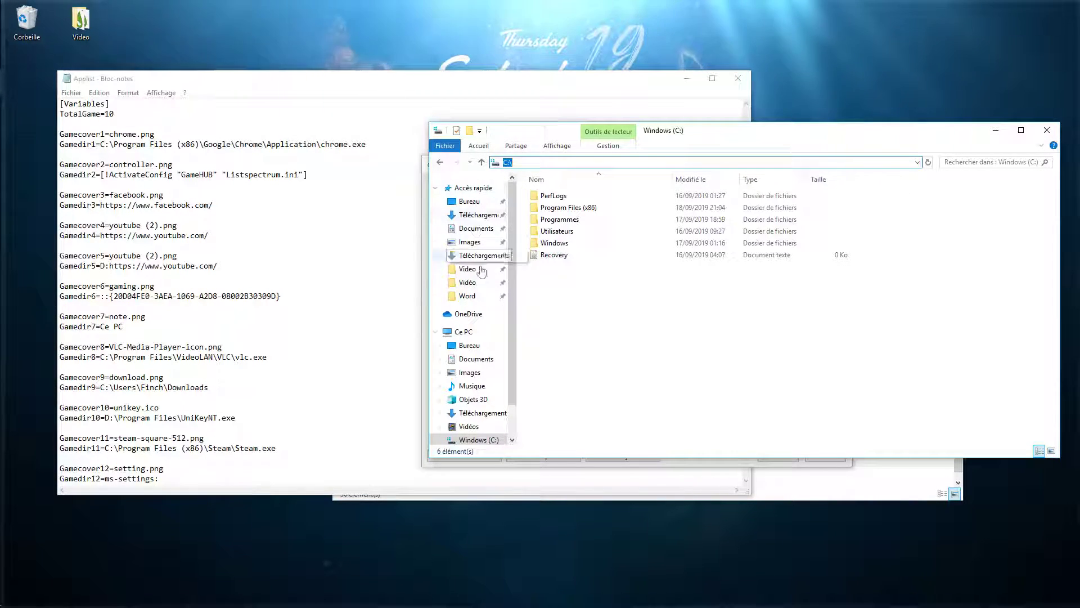
{"action": "scroll", "coordinate": [482, 292], "scroll_direction": "down", "scroll_amount": 2}
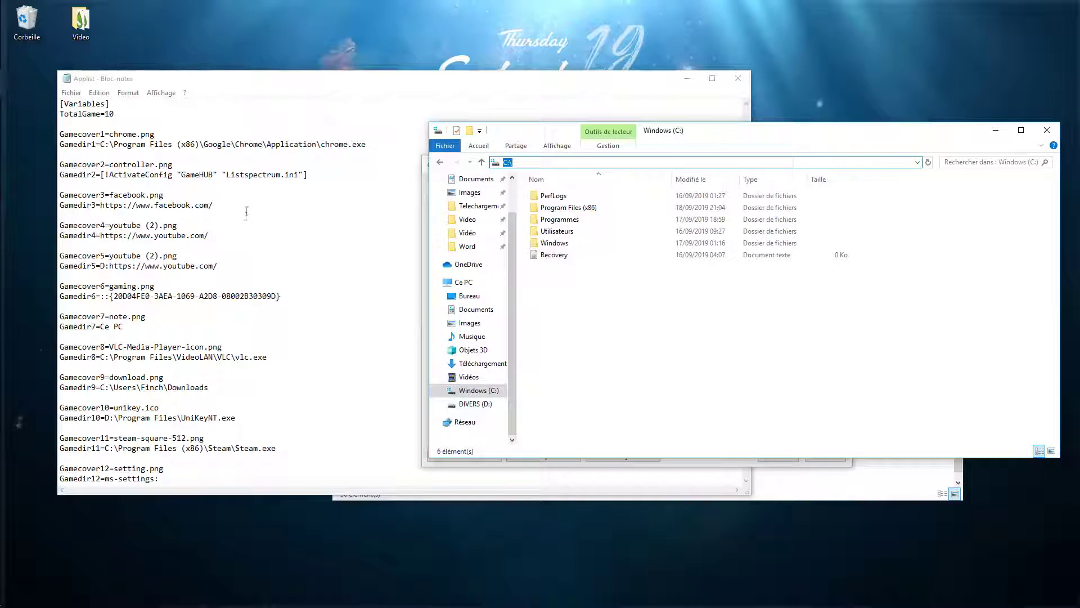
Step: Replace the Gamedir7 value in the Applist file with C:\ and save the file
{"action": "left_click_drag", "start_coordinate": [125, 328], "coordinate": [105, 326]}
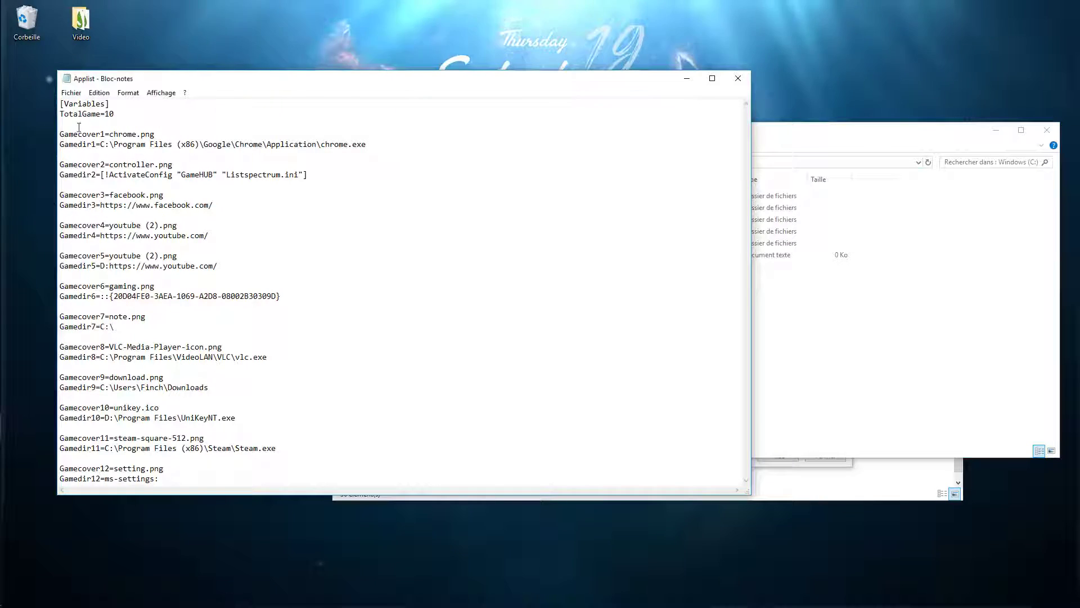
{"action": "left_click", "coordinate": [71, 92]}
{"action": "left_click", "coordinate": [102, 130]}
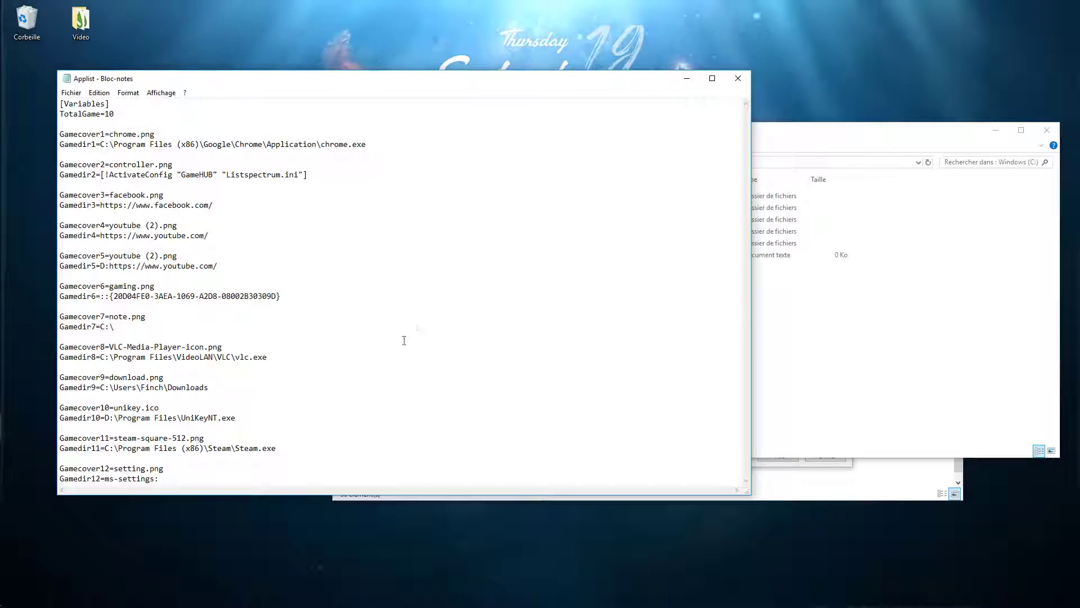
Step: Refresh all Rainmeter skins again and launch the note shortcut from the dock
{"action": "left_click", "coordinate": [796, 419]}
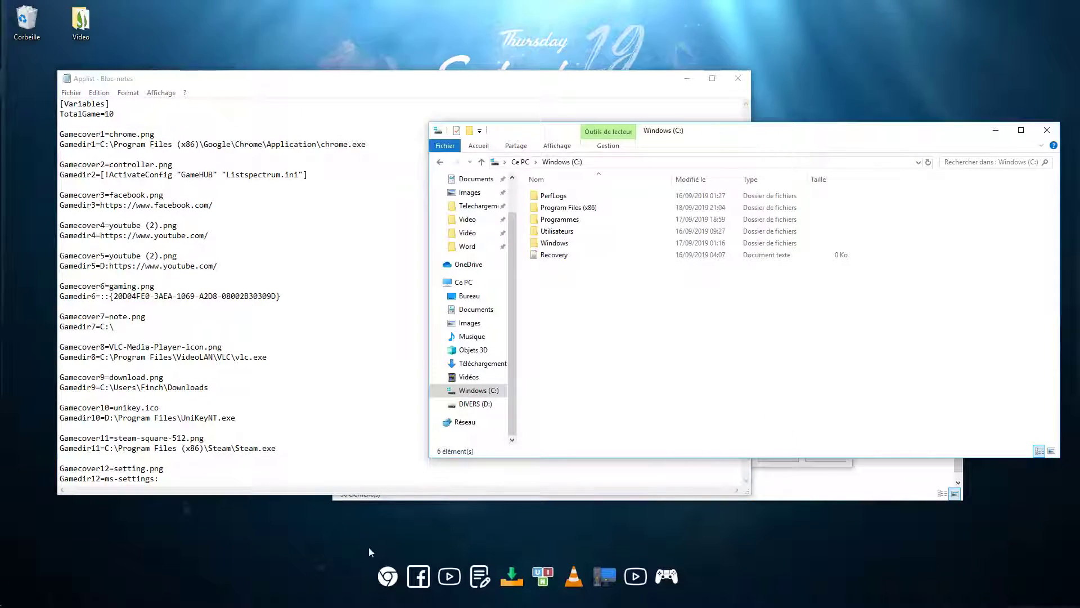
{"action": "mouse_move", "coordinate": [2, 353]}
{"action": "left_click", "coordinate": [18, 464]}
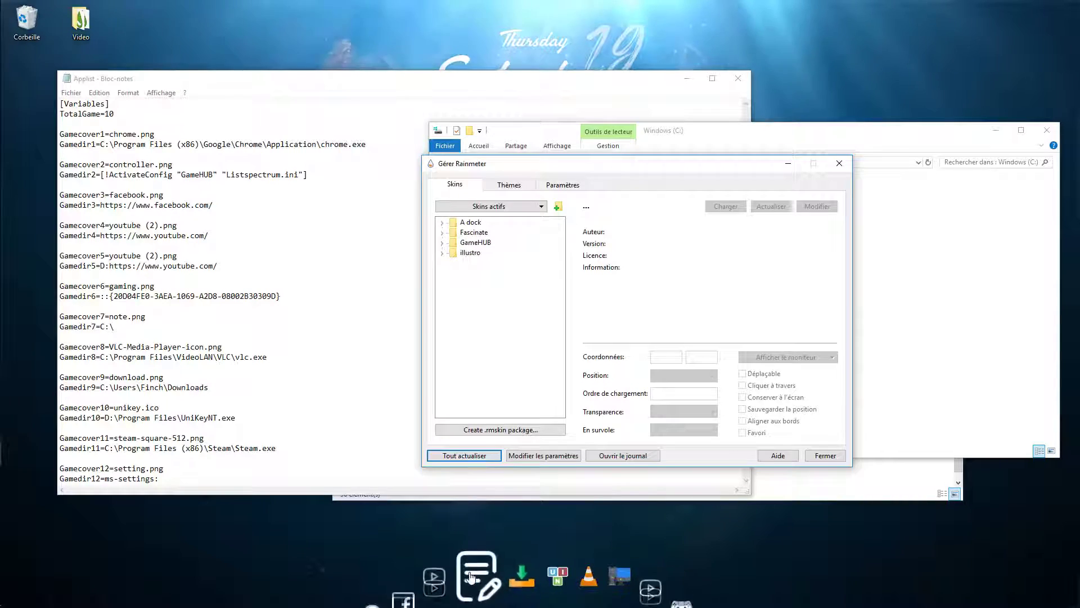
{"action": "left_click", "coordinate": [473, 571]}
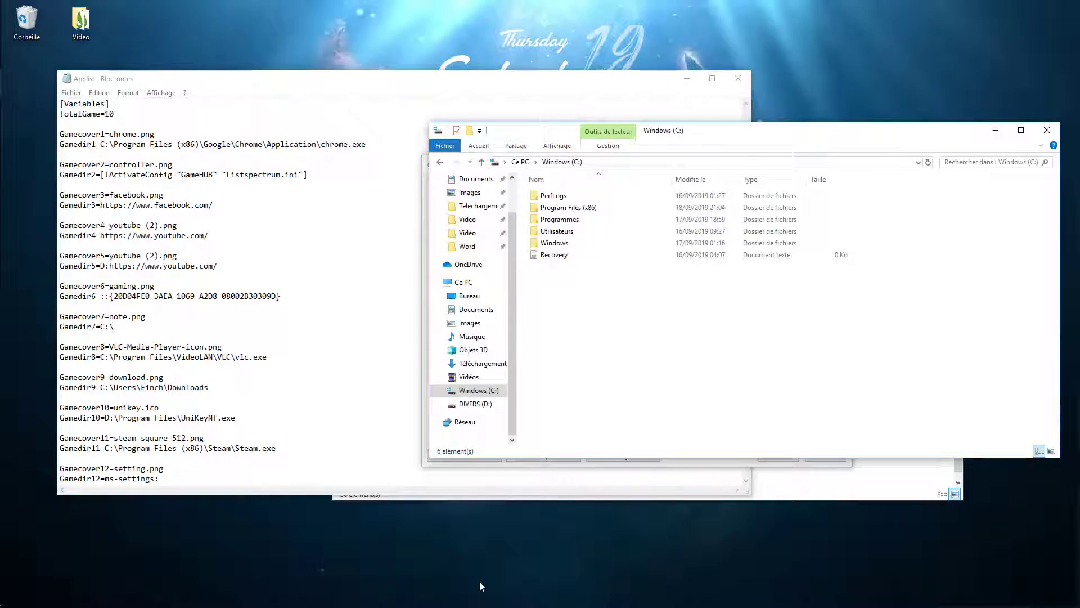
Step: Close the Windows (C:) window and minimize the Rainmeter manager and the App folder window
{"action": "left_click", "coordinate": [1046, 131]}
{"action": "left_click", "coordinate": [786, 167]}
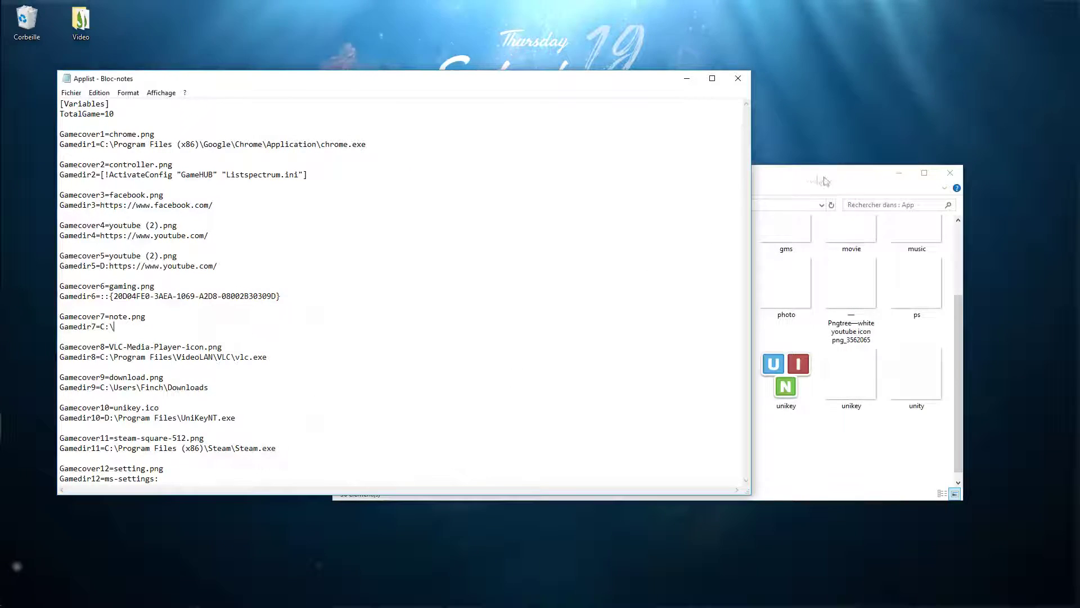
{"action": "left_click", "coordinate": [899, 173]}
Step: Test the dock's note shortcut and the YouTube shortcut beside it
{"action": "mouse_move", "coordinate": [389, 578]}
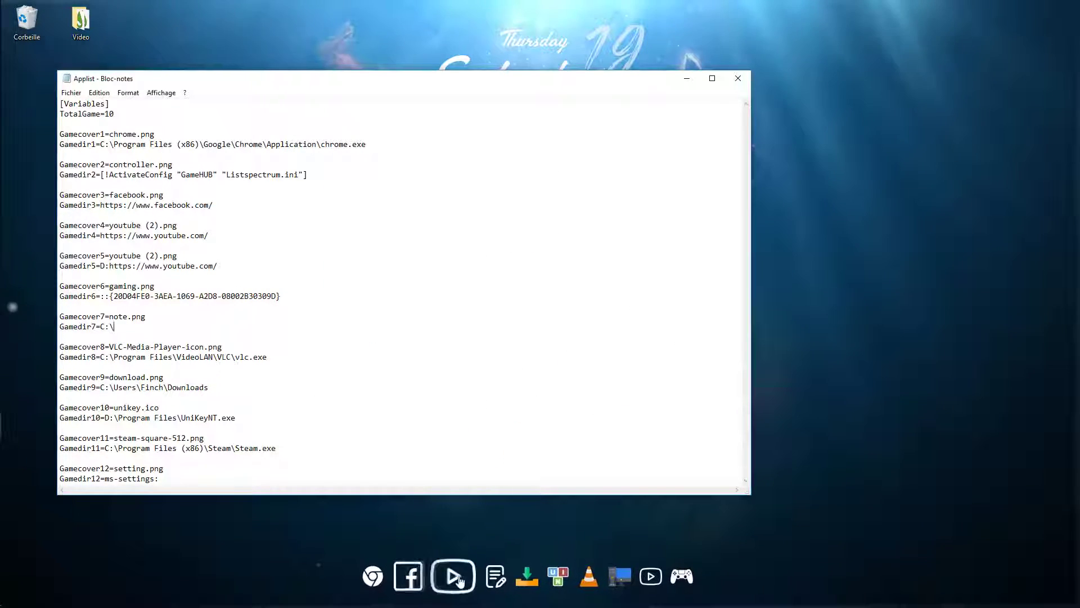
{"action": "left_click", "coordinate": [493, 580]}
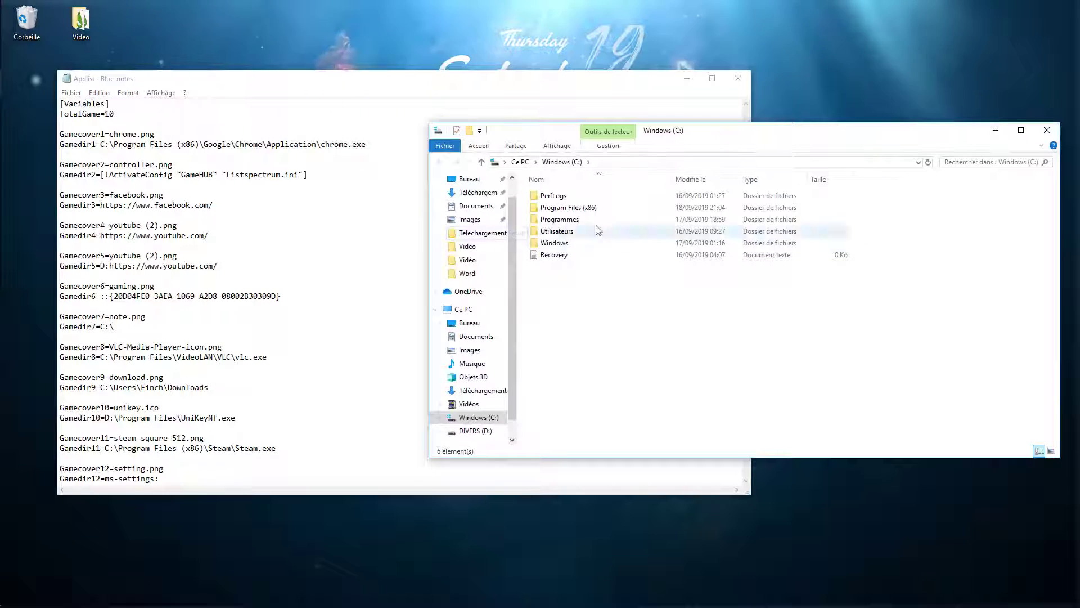
{"action": "mouse_move", "coordinate": [478, 582]}
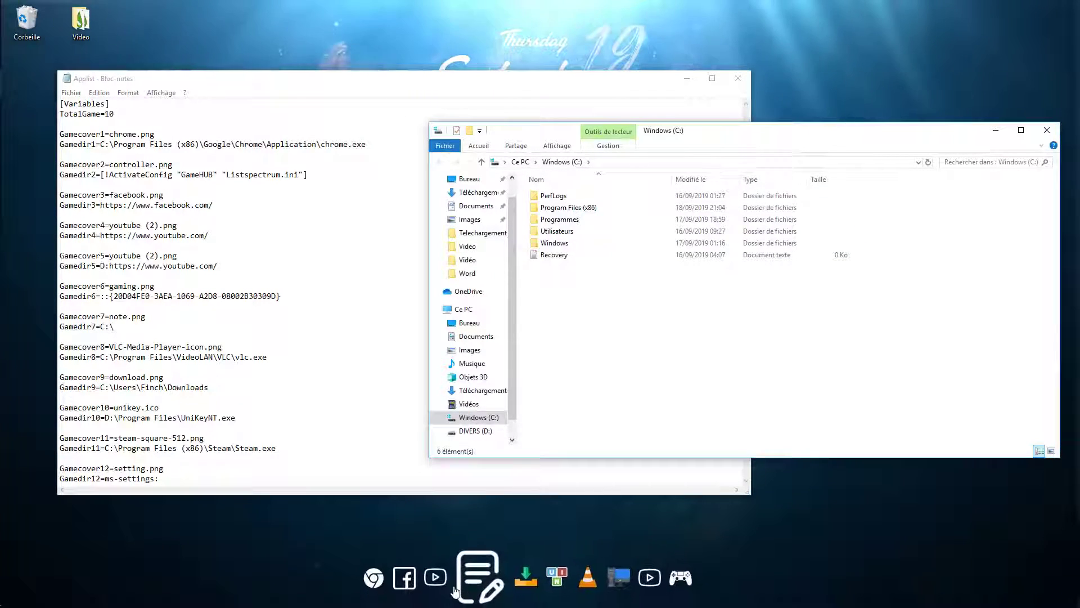
{"action": "left_click", "coordinate": [449, 583]}
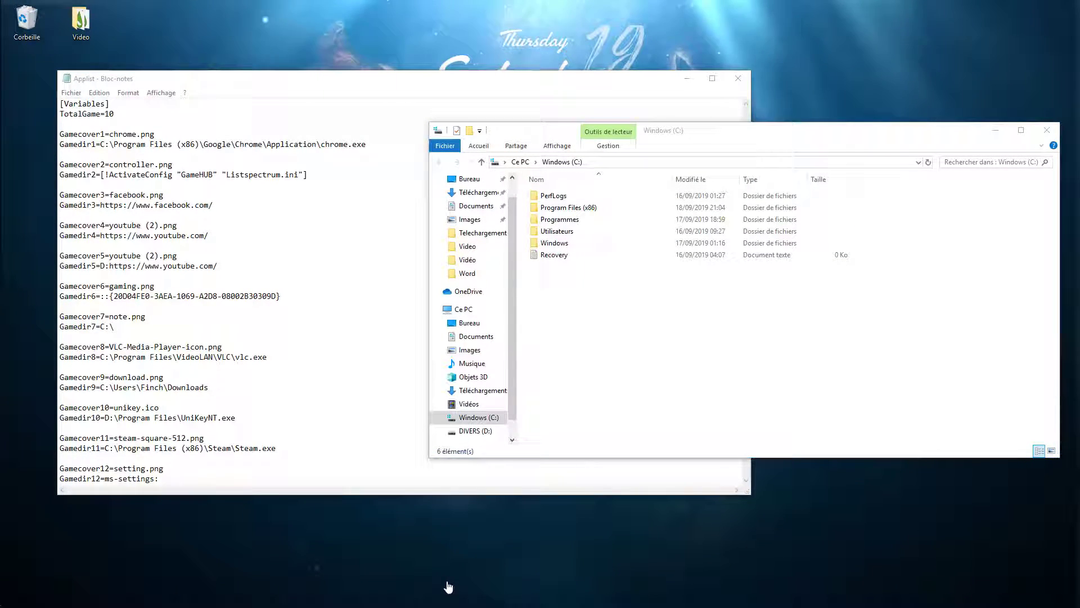
Step: Bring up the Chrome window with the Flaticon page to check it, and minimize it
{"action": "mouse_move", "coordinate": [447, 588]}
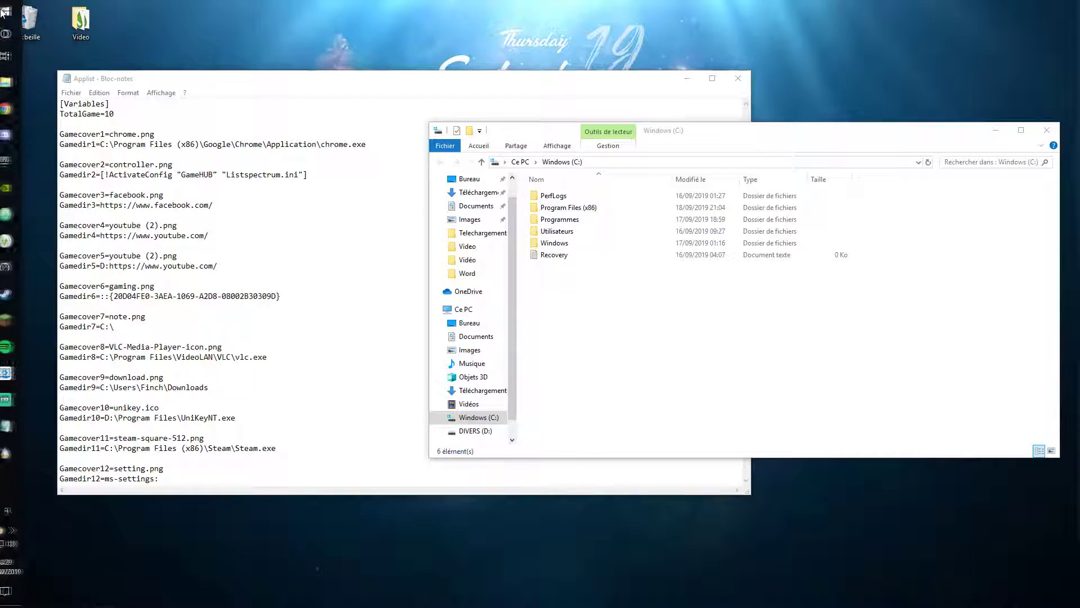
{"action": "mouse_move", "coordinate": [18, 109]}
{"action": "left_click", "coordinate": [100, 40]}
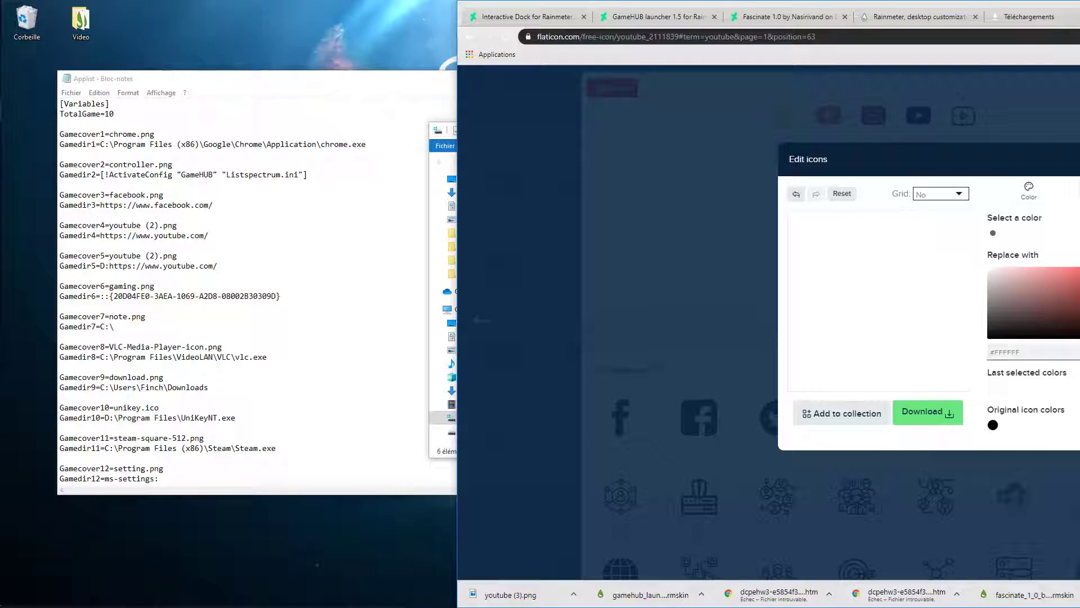
{"action": "key", "text": "super+Down"}
Step: Bring the Windows (C:) window forward, and test the dock's second YouTube shortcut, closing the browser window it opens
{"action": "left_click", "coordinate": [17, 82]}
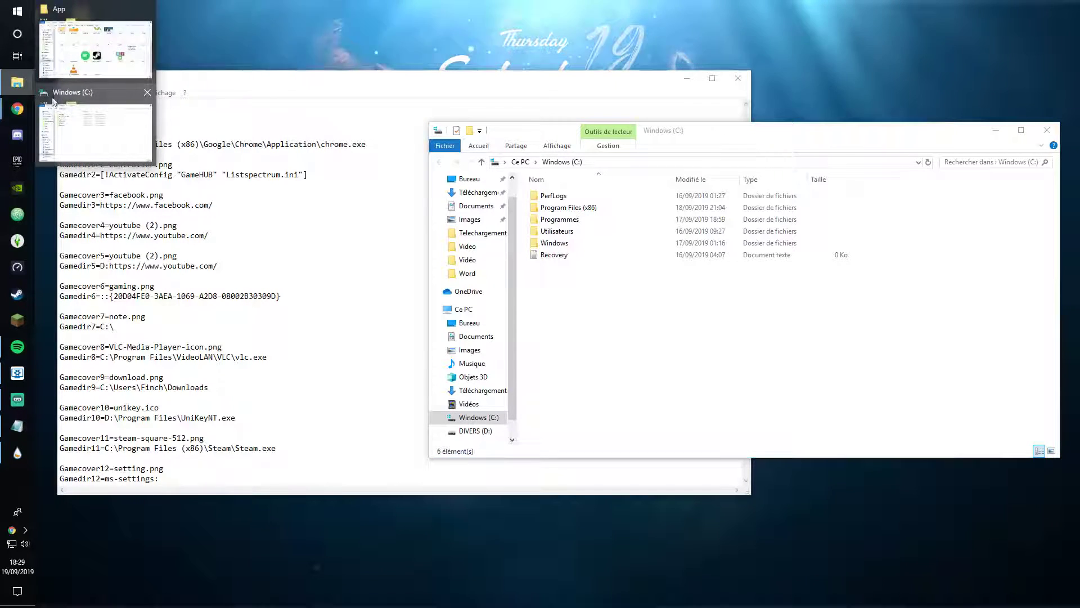
{"action": "left_click", "coordinate": [57, 100]}
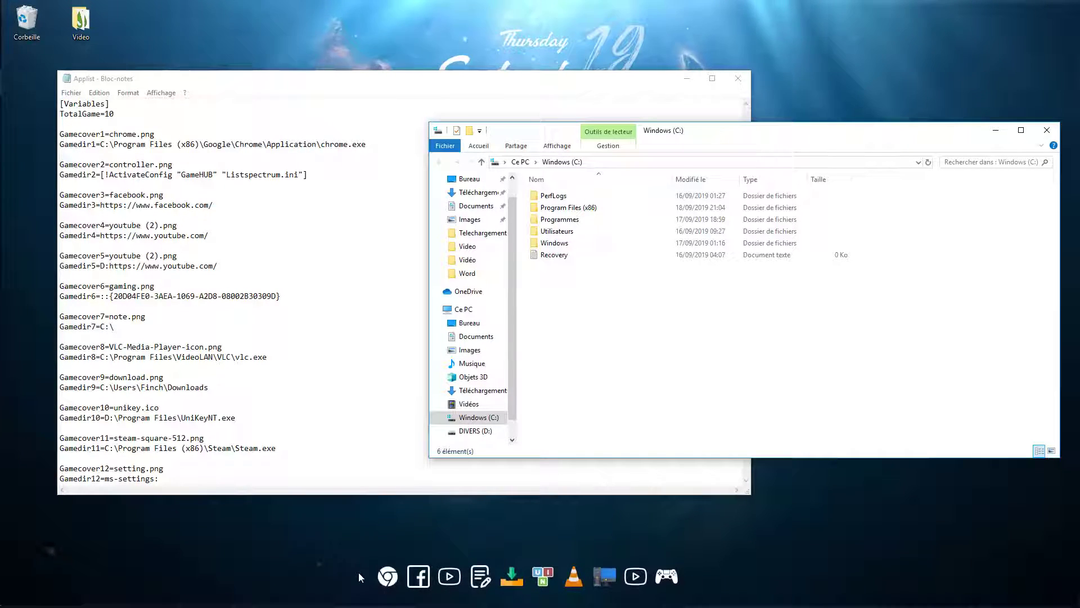
{"action": "left_click", "coordinate": [641, 575]}
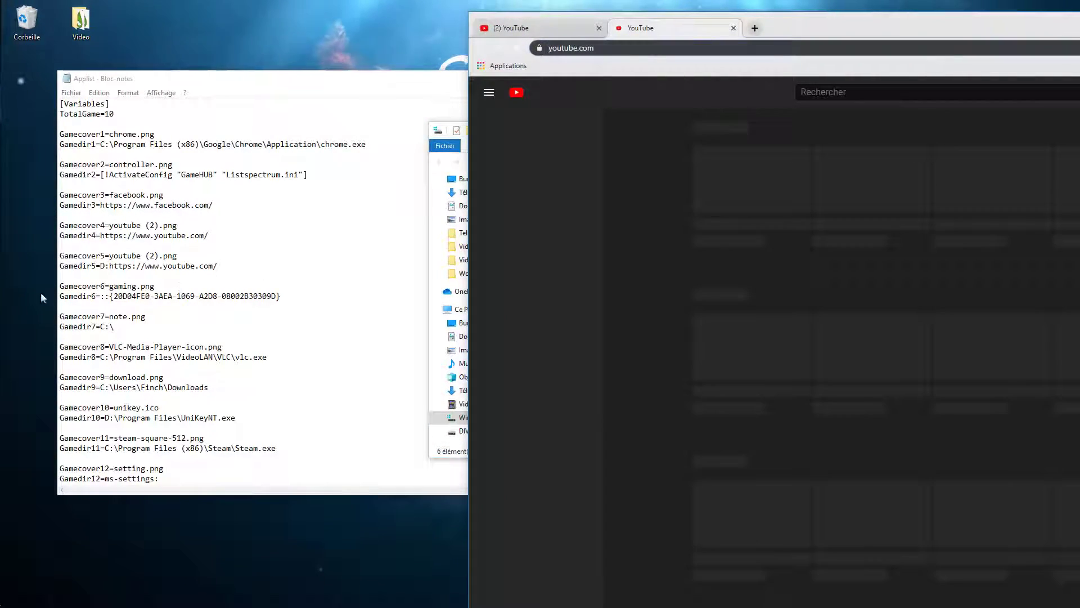
{"action": "key", "text": "alt+F4"}
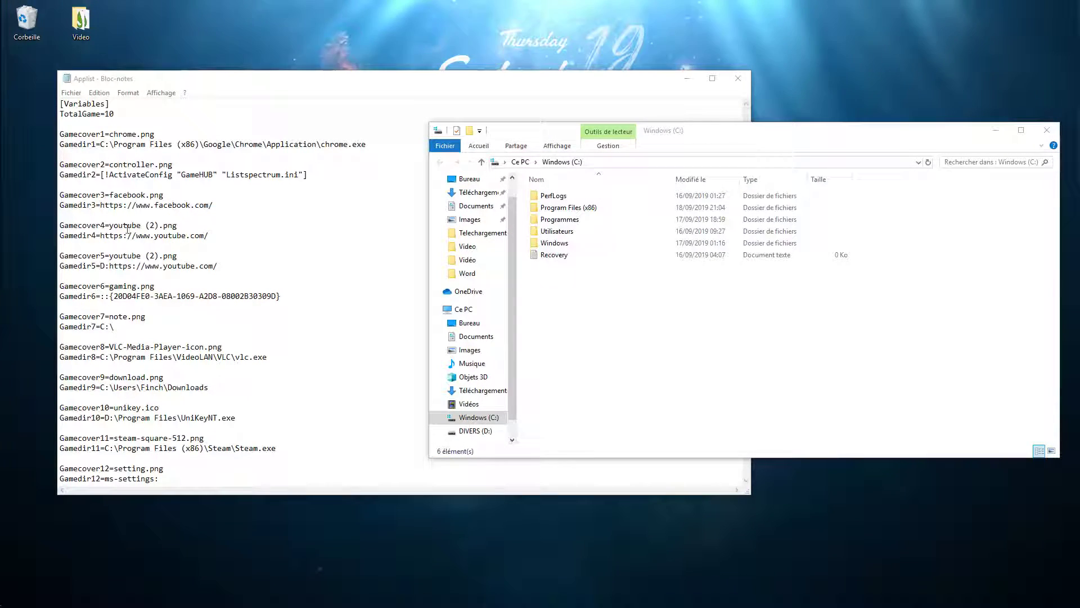
Step: Bring up the App folder window and copy the twitch (1) icon's file name from its properties
{"action": "left_click_drag", "start_coordinate": [218, 207], "coordinate": [140, 208]}
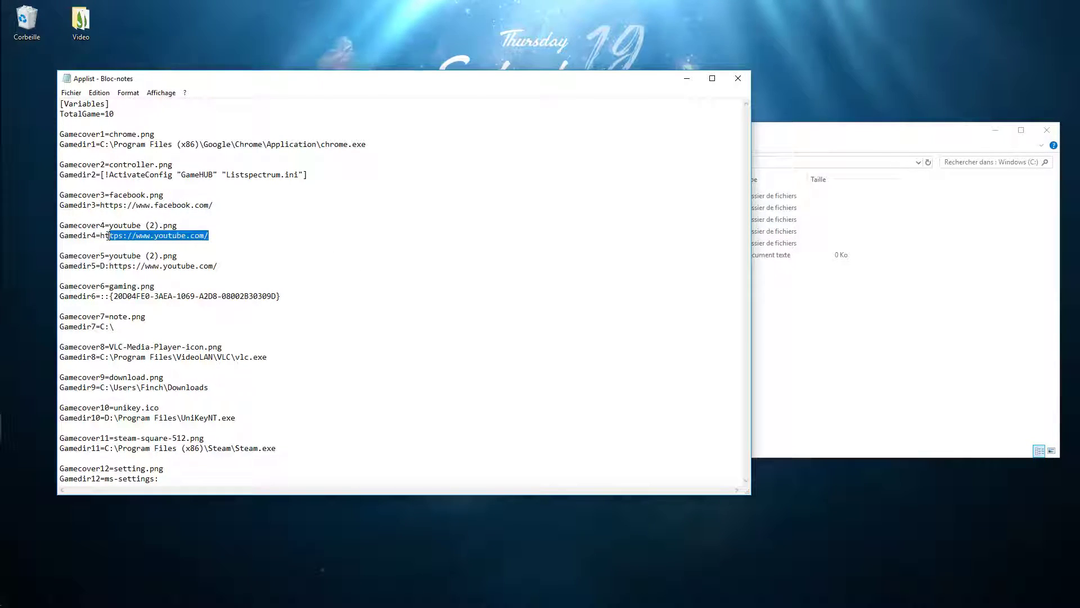
{"action": "left_click", "coordinate": [790, 327]}
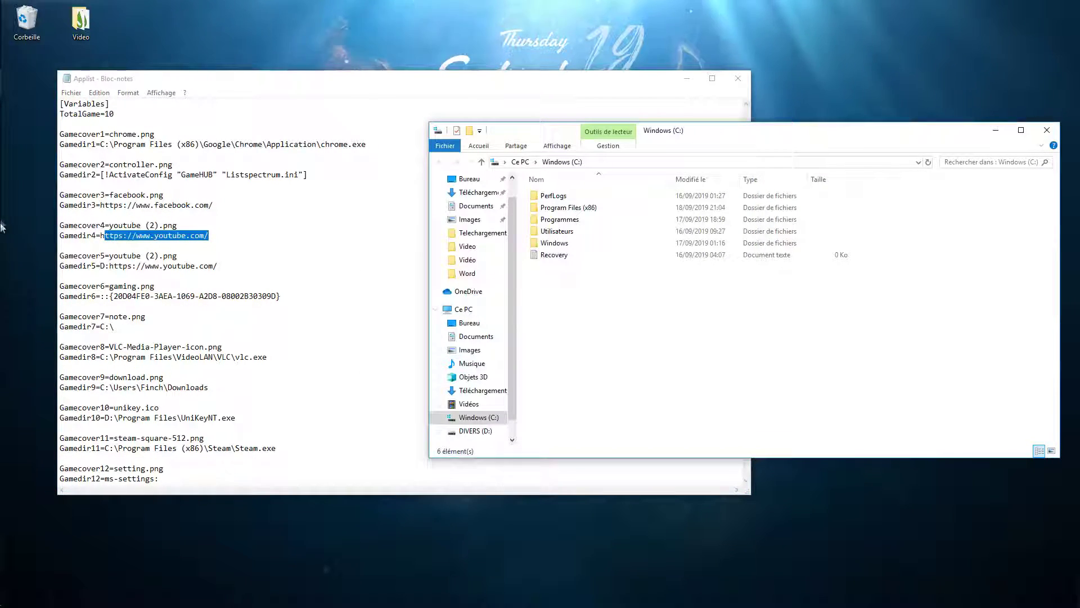
{"action": "left_click", "coordinate": [10, 92]}
{"action": "left_click", "coordinate": [73, 66]}
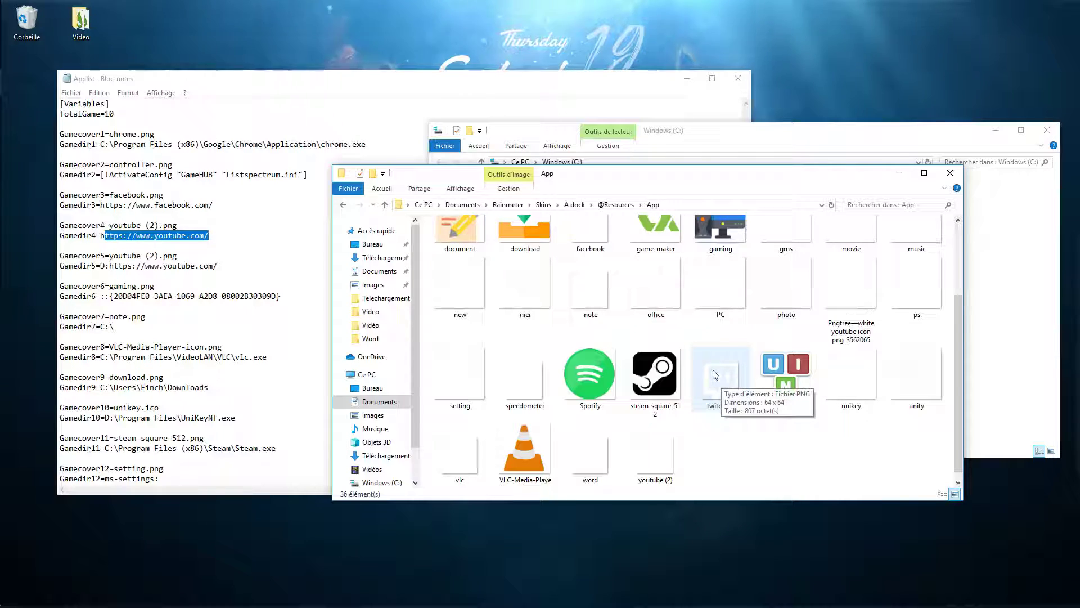
{"action": "left_click", "coordinate": [721, 367]}
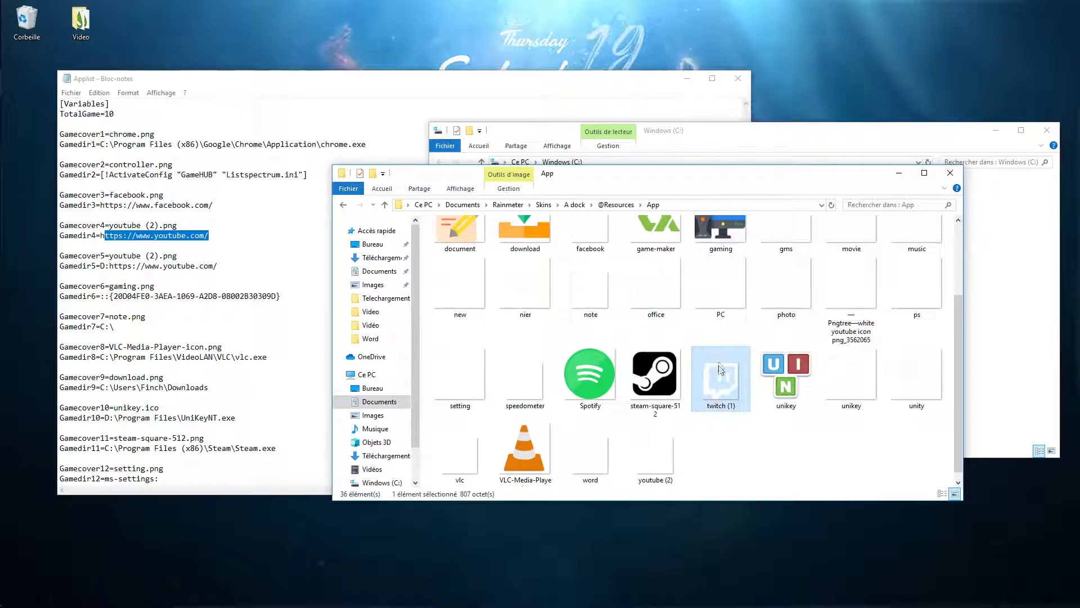
{"action": "right_click", "coordinate": [722, 367]}
{"action": "left_click", "coordinate": [733, 353]}
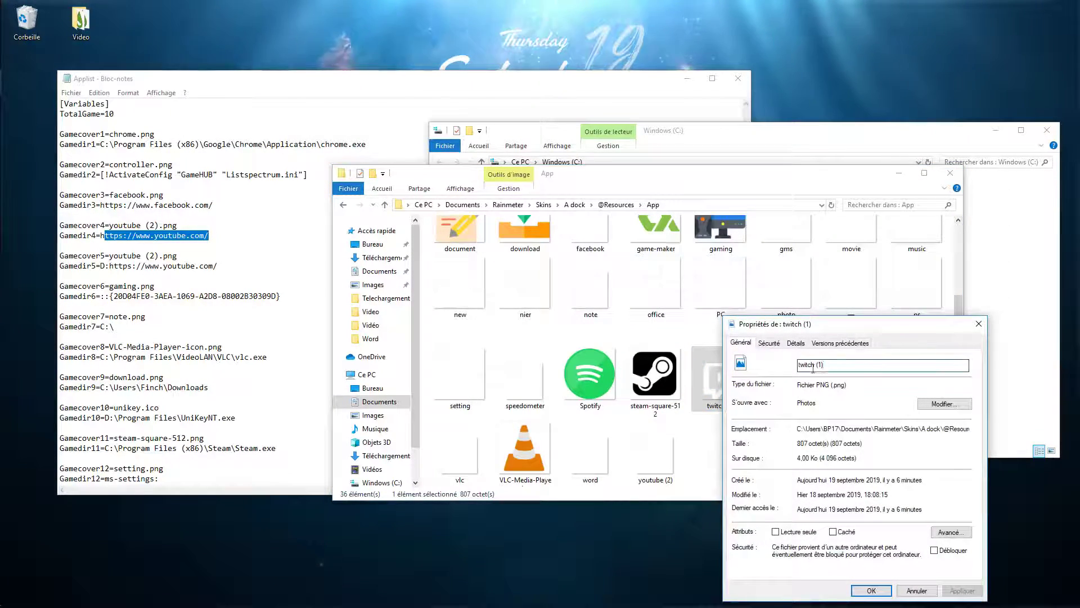
{"action": "left_click_drag", "start_coordinate": [824, 366], "coordinate": [730, 367]}
{"action": "key", "text": "ctrl+c"}
Step: Replace the icon name of Gamecover4 in the Applist file with twitch (1), keeping the .png extension
{"action": "left_click", "coordinate": [163, 227]}
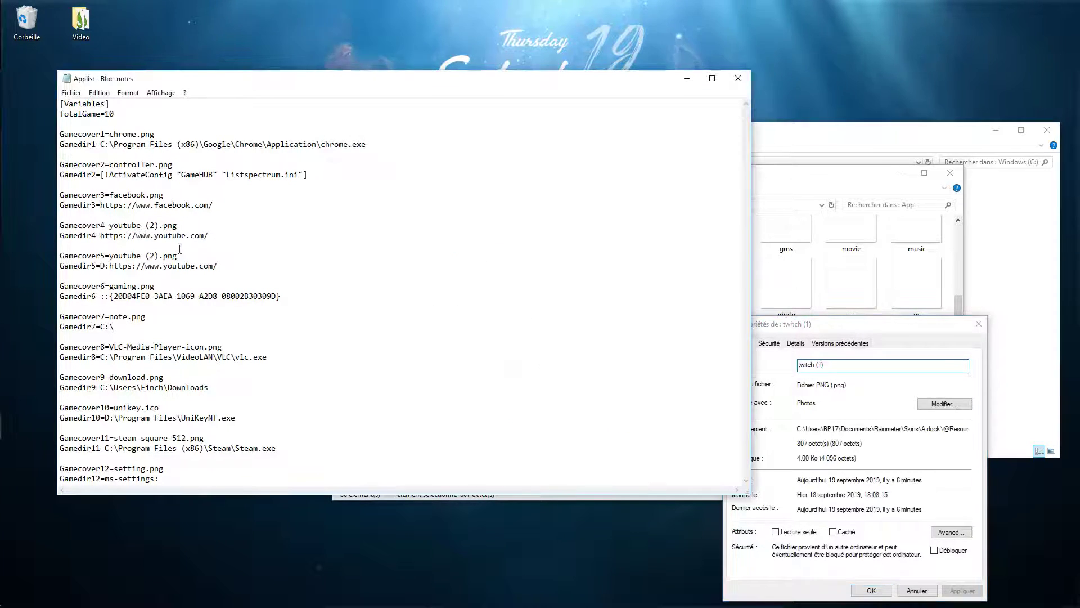
{"action": "left_click_drag", "start_coordinate": [162, 226], "coordinate": [109, 226]}
{"action": "key", "text": "ctrl+v"}
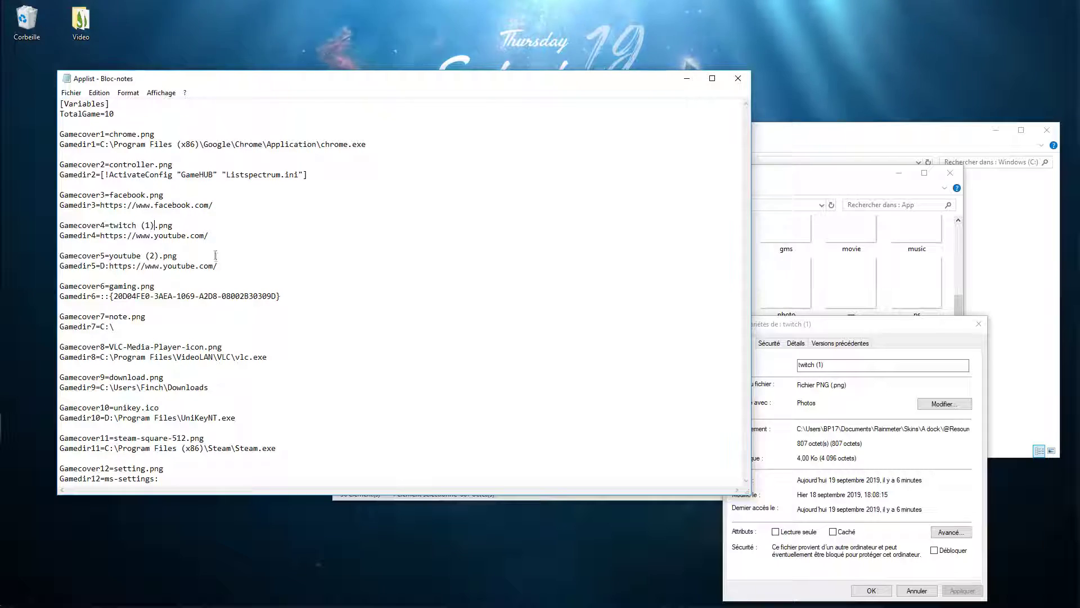
Step: Switch to Chrome and search the web for twitch in a new tab
{"action": "mouse_move", "coordinate": [1, 206]}
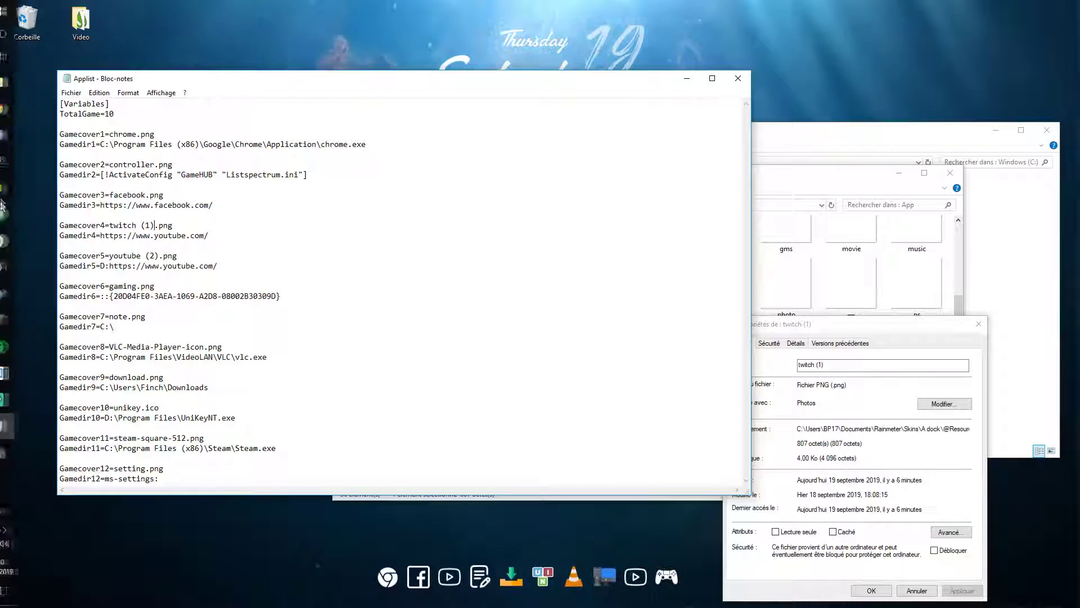
{"action": "left_click", "coordinate": [5, 109]}
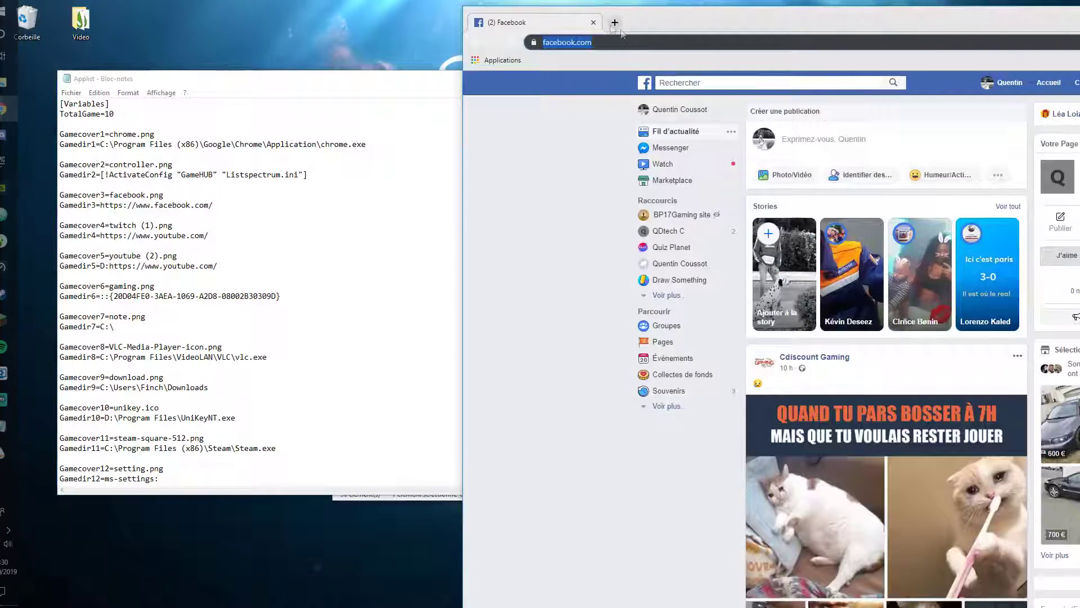
{"action": "left_click", "coordinate": [614, 23]}
{"action": "type", "text": "twitc"}
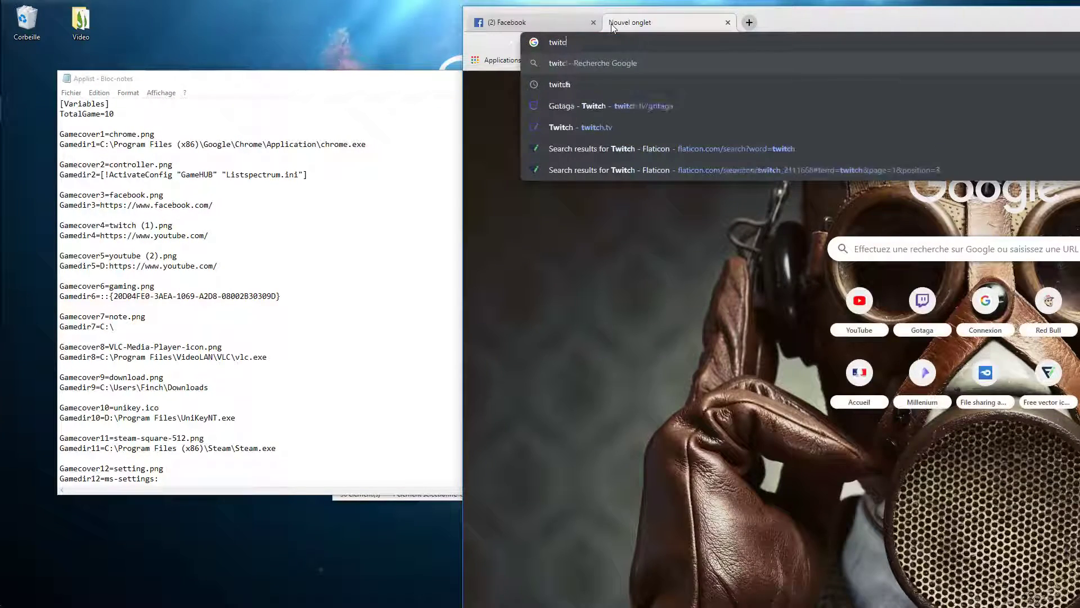
{"action": "type", "text": "h"}
{"action": "key", "text": "Return"}
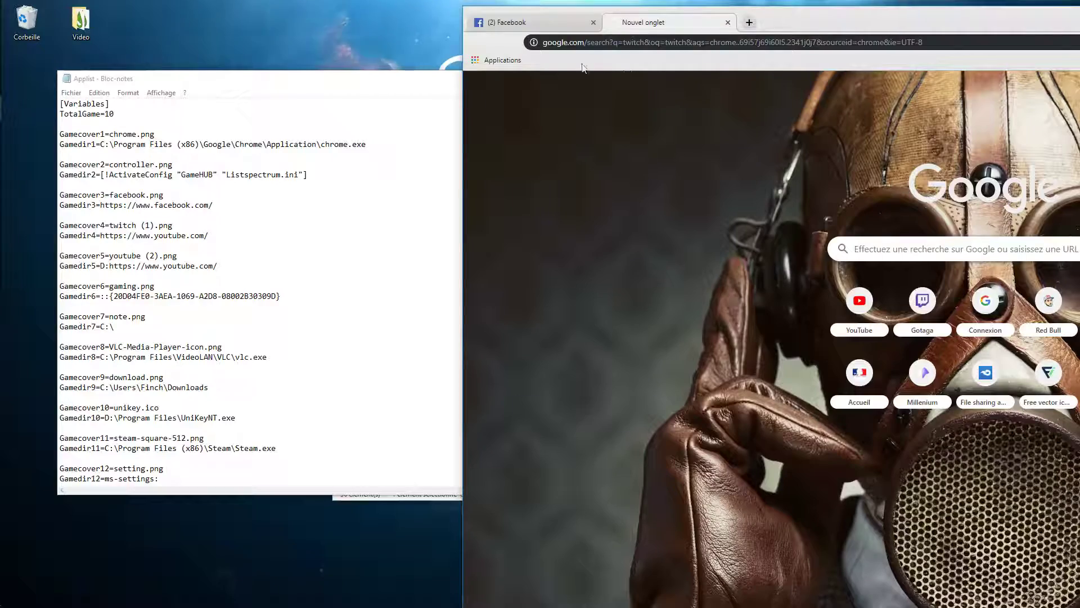
Step: Open the Twitch site from the search results, copy its address and put the browser window away
{"action": "left_click_drag", "start_coordinate": [872, 29], "coordinate": [747, 33]}
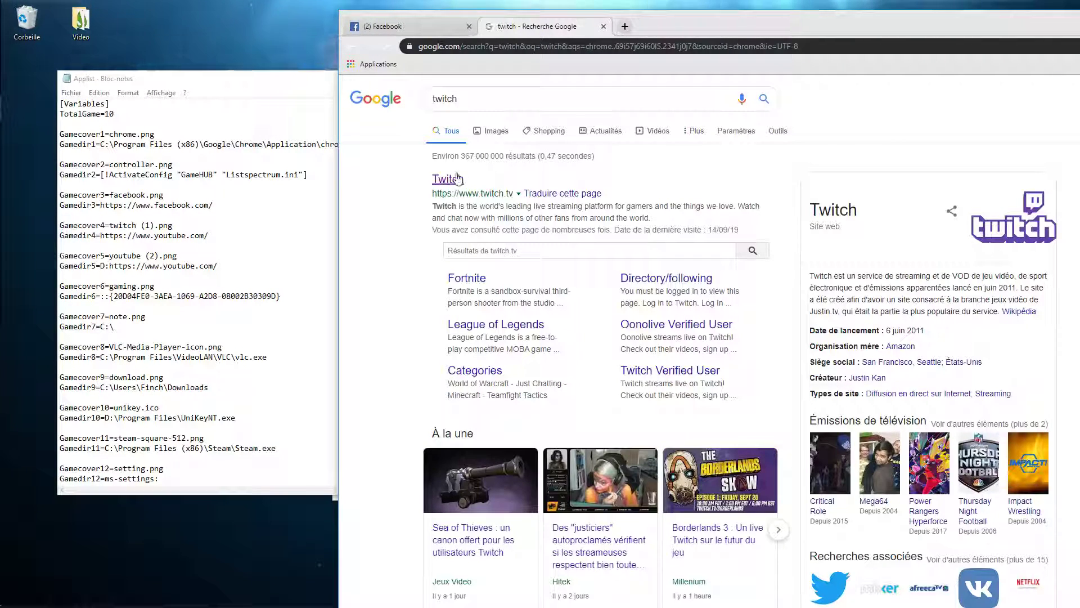
{"action": "left_click", "coordinate": [458, 178]}
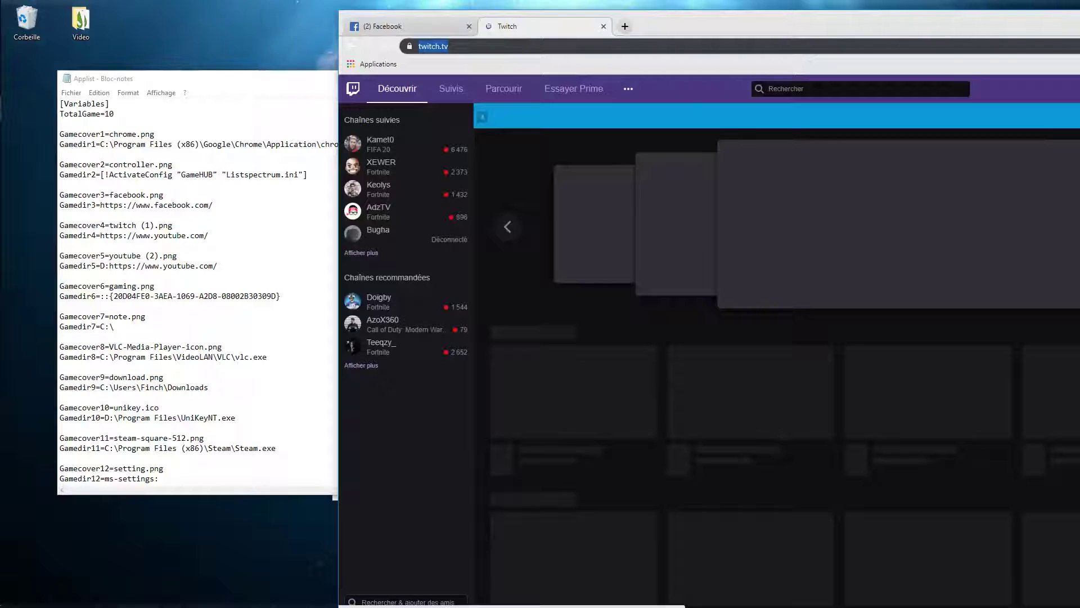
{"action": "key", "text": "super+Down"}
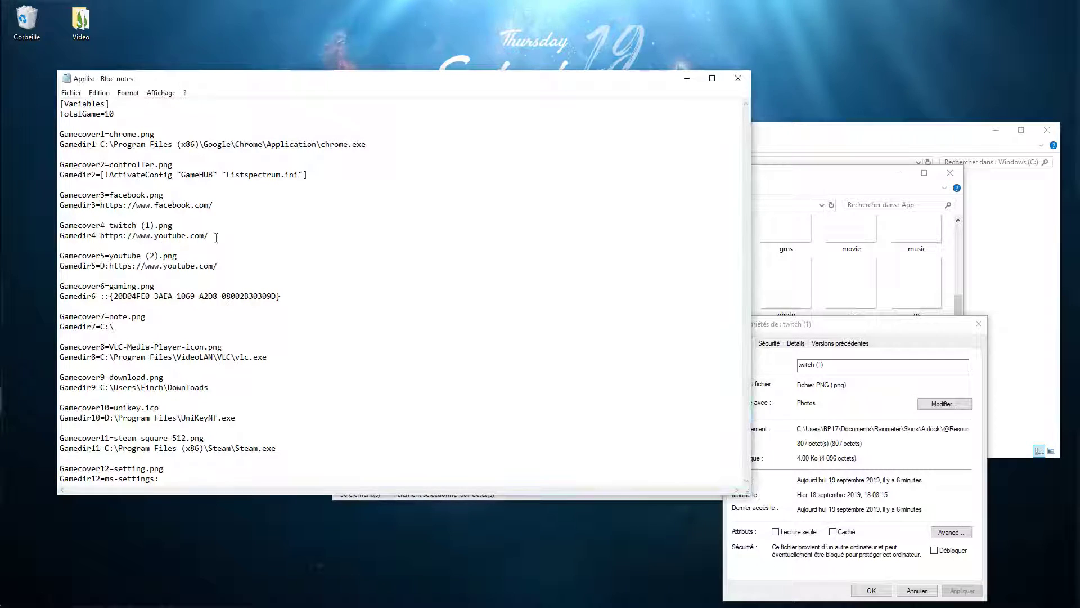
{"action": "left_click_drag", "start_coordinate": [216, 238], "coordinate": [100, 237]}
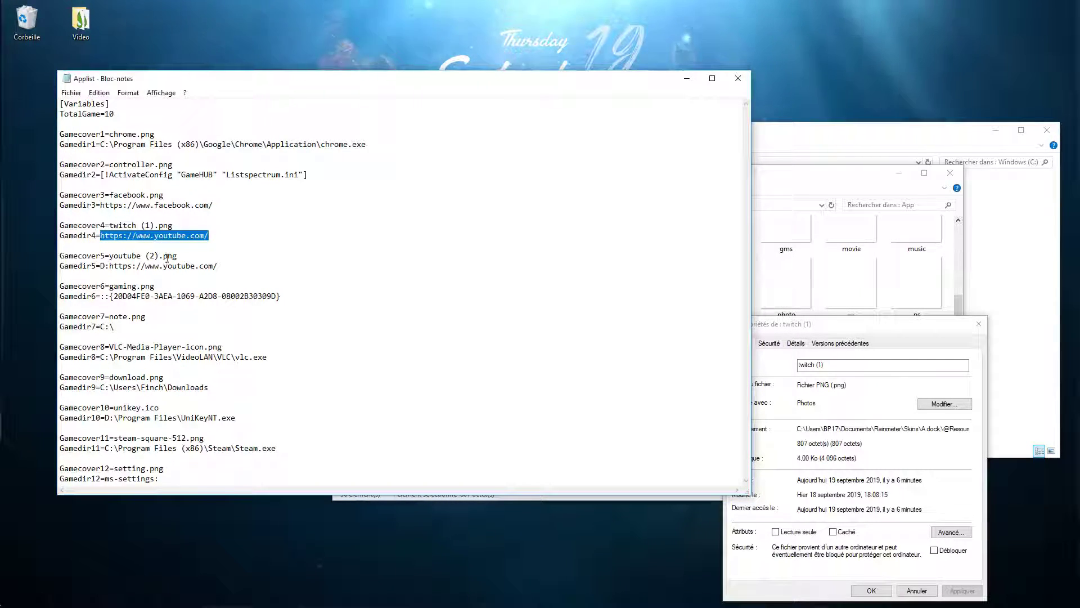
{"action": "type", "text": "https://www.twitch.tv/"}
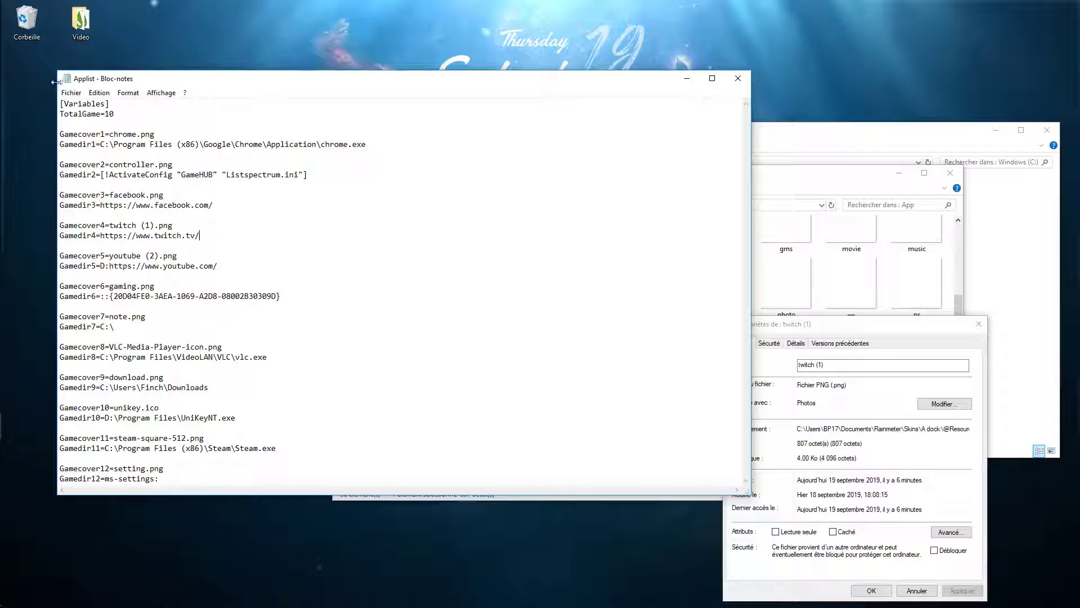
{"action": "left_click", "coordinate": [71, 92]}
{"action": "left_click", "coordinate": [134, 131]}
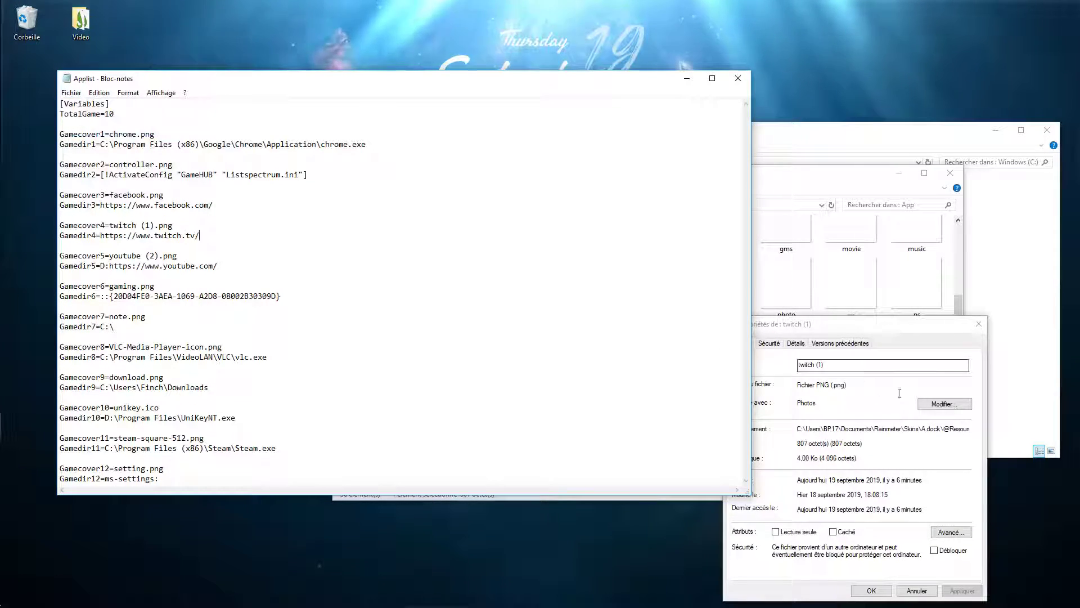
Step: Refresh all skins in the Rainmeter manager and test the dock's Twitch shortcut, closing the browser window it opens
{"action": "left_click", "coordinate": [994, 327]}
{"action": "mouse_move", "coordinate": [19, 473]}
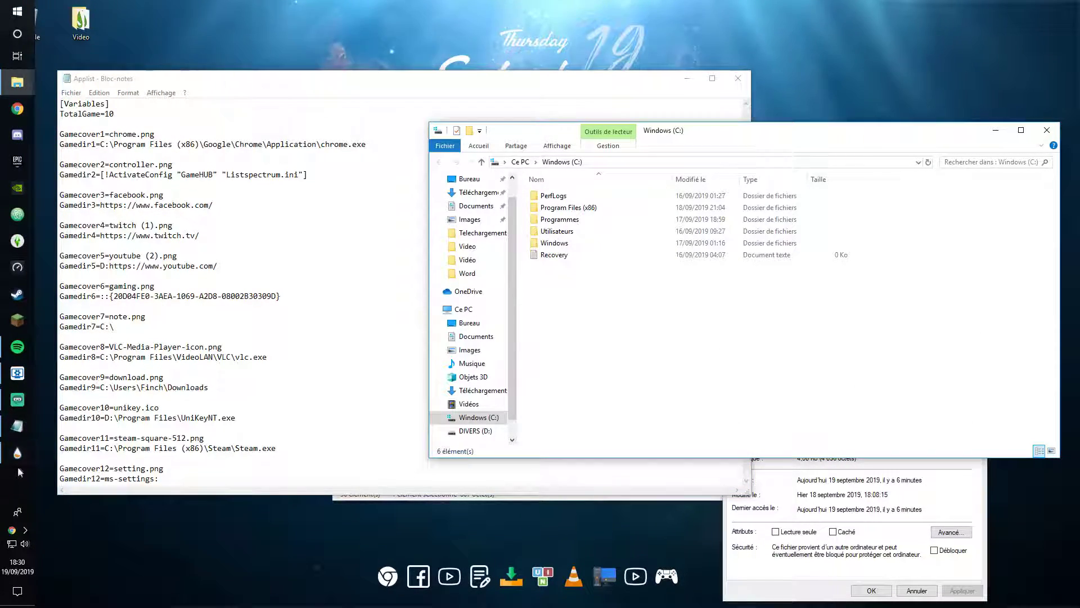
{"action": "left_click", "coordinate": [18, 452]}
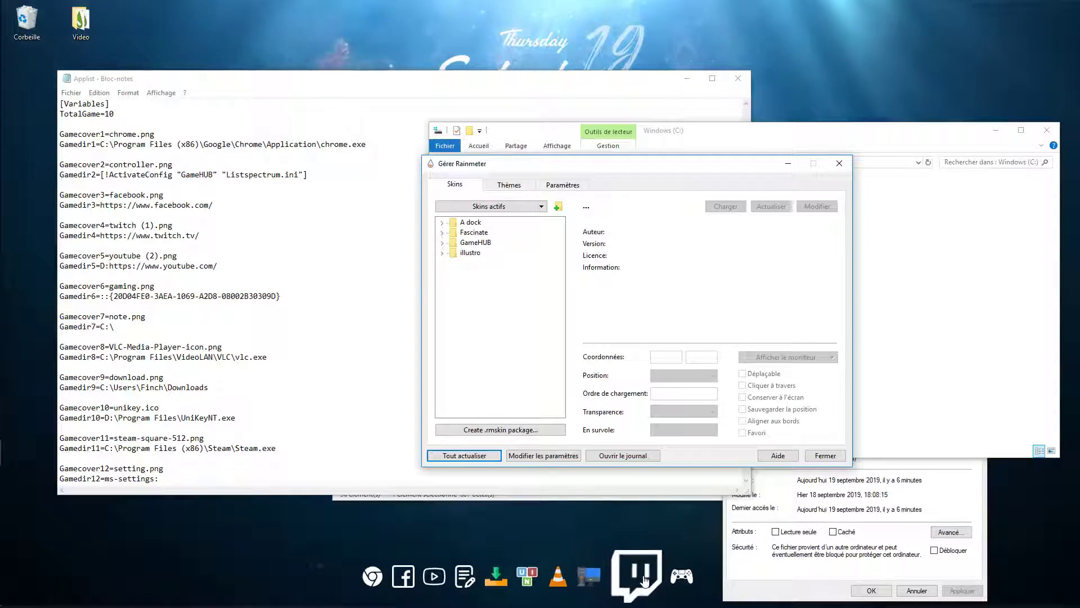
{"action": "left_click", "coordinate": [644, 578]}
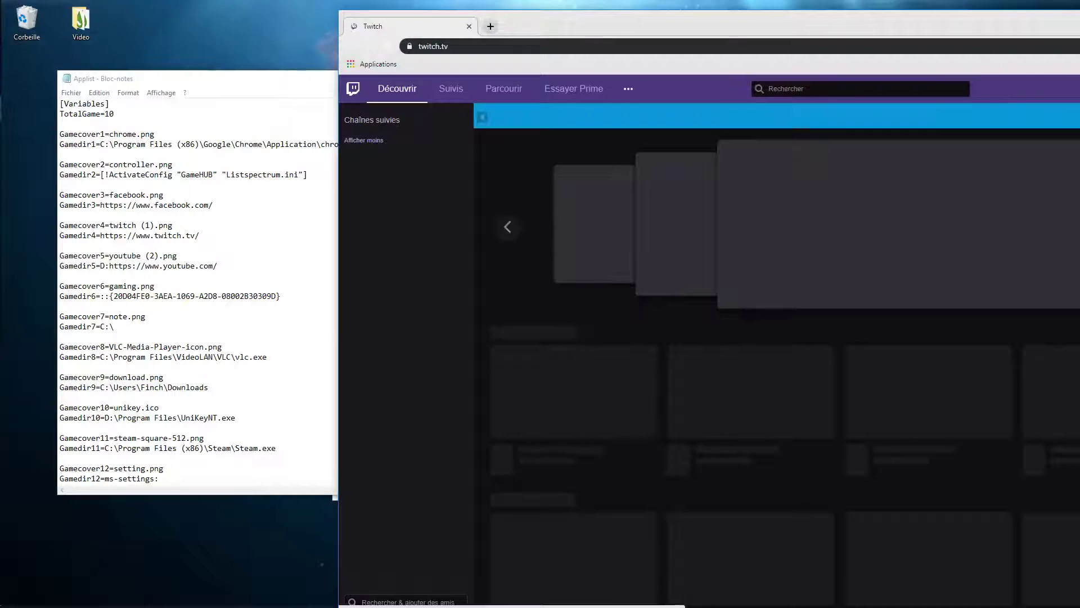
{"action": "key", "text": "alt+F4"}
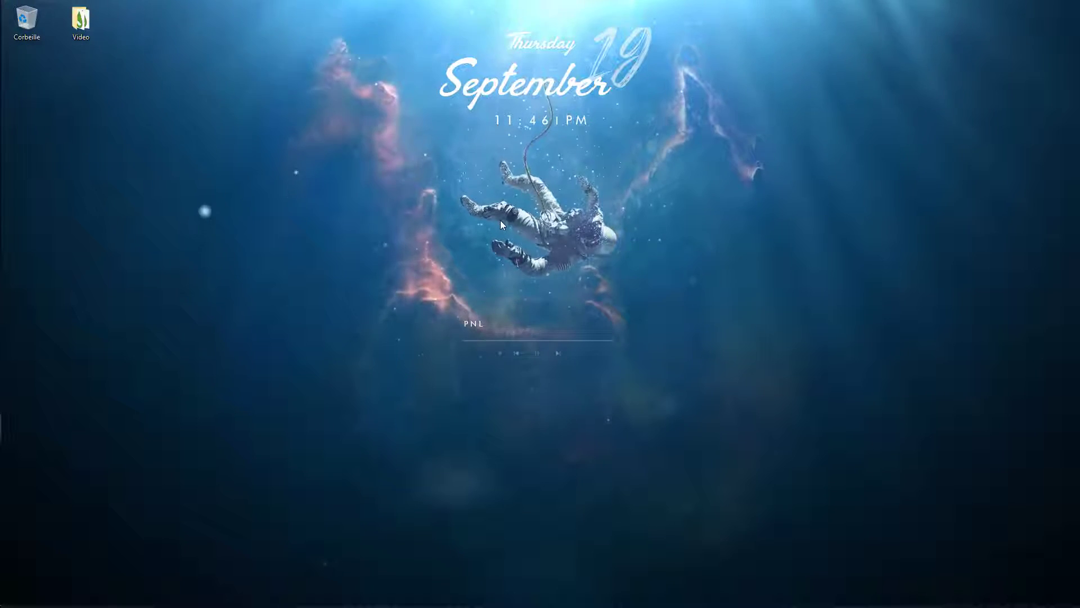
Step: Test the dock's note shortcut and close the Ce PC window it opens
{"action": "mouse_move", "coordinate": [623, 603]}
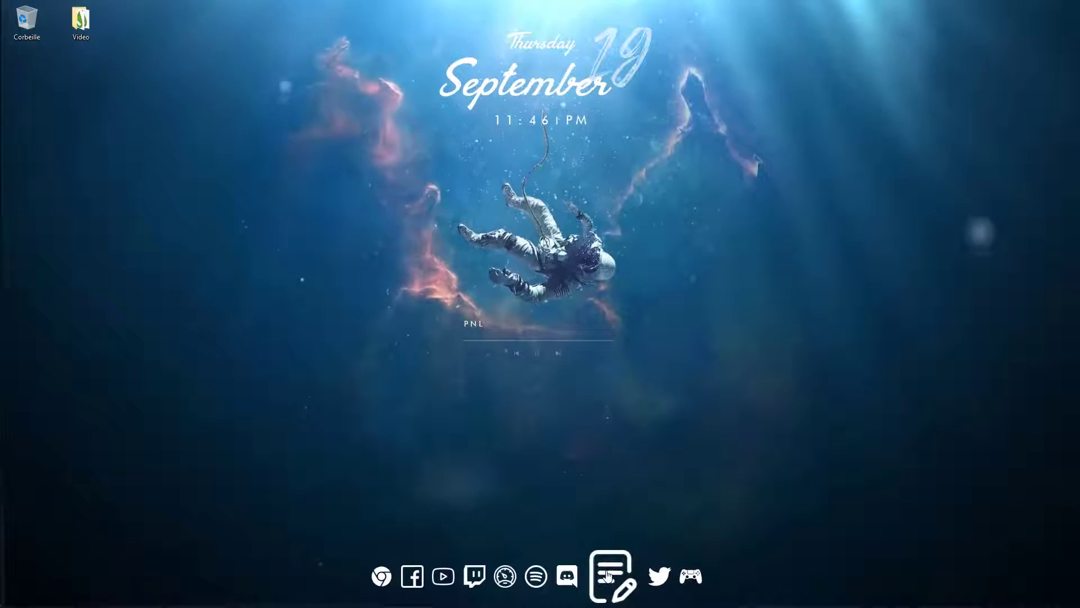
{"action": "key", "text": "super+e"}
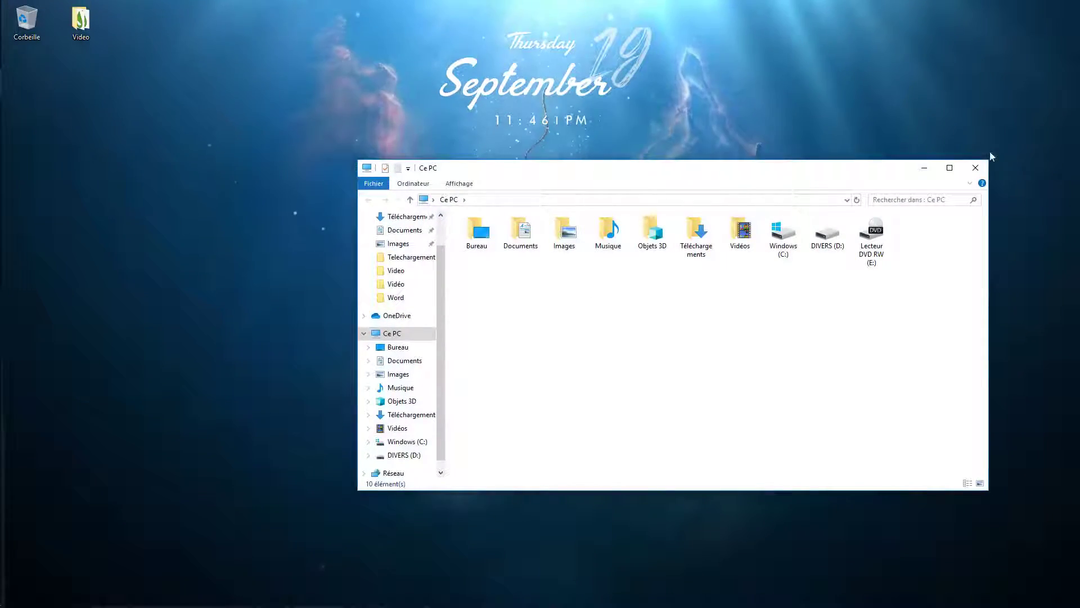
{"action": "left_click", "coordinate": [984, 167]}
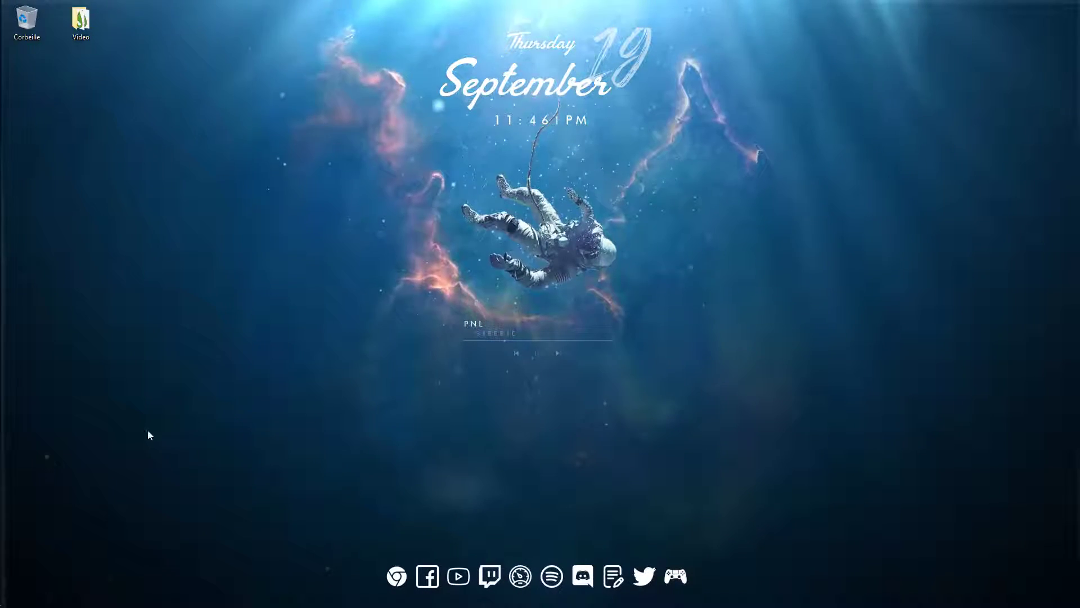
Step: Examine the target path in the Discord shortcut's properties and close the dialog
{"action": "mouse_move", "coordinate": [2, 315]}
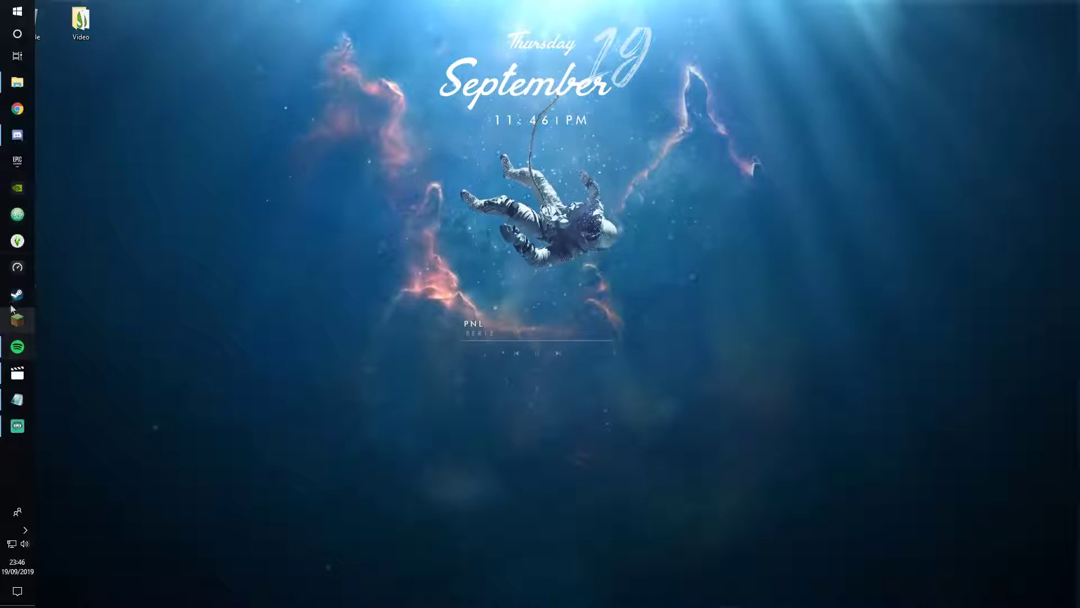
{"action": "right_click", "coordinate": [18, 136]}
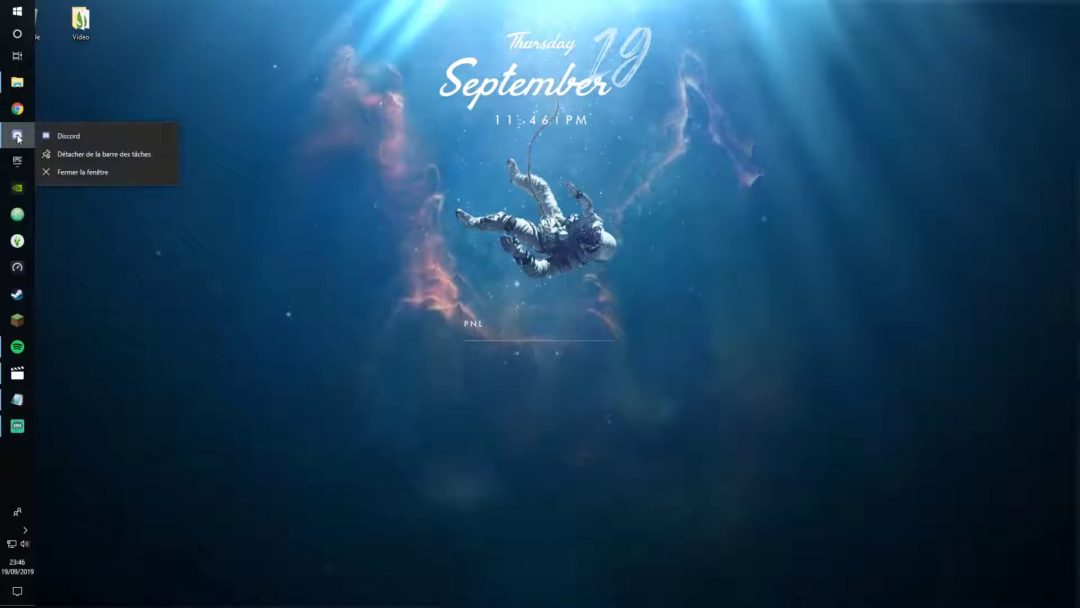
{"action": "right_click", "coordinate": [57, 135]}
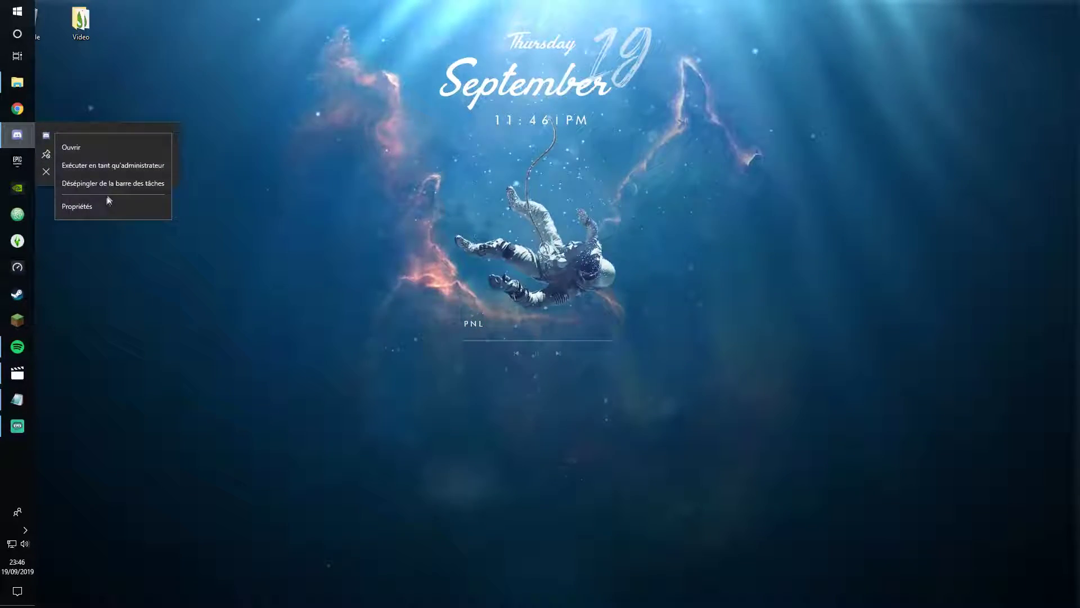
{"action": "left_click", "coordinate": [101, 205]}
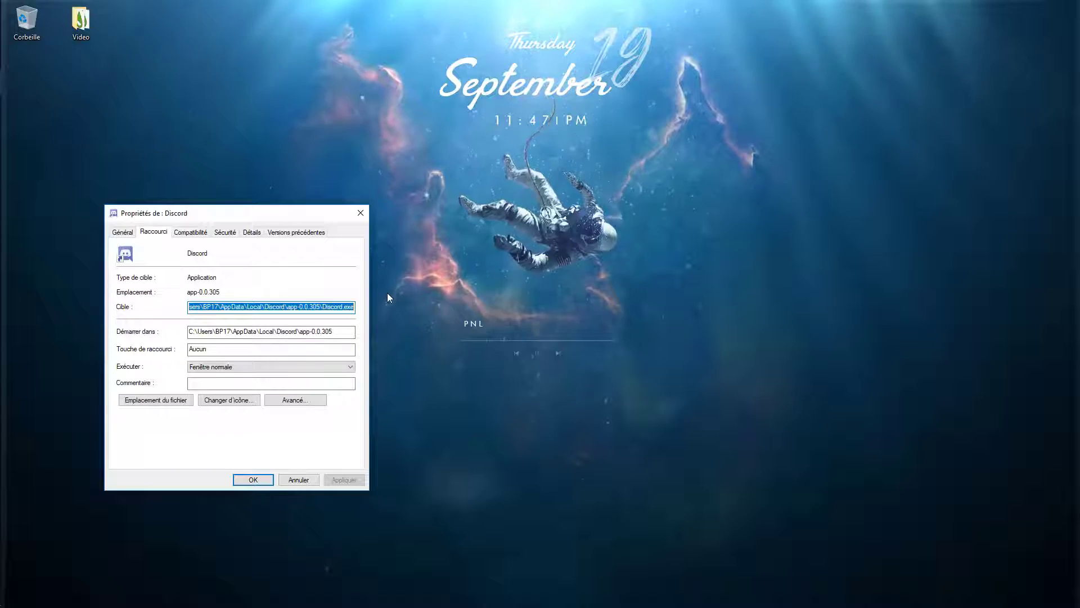
{"action": "left_click", "coordinate": [360, 212]}
Step: Look at the dock's options for adding and removing icons on the Twitter shortcut, and dismiss them
{"action": "mouse_move", "coordinate": [519, 599]}
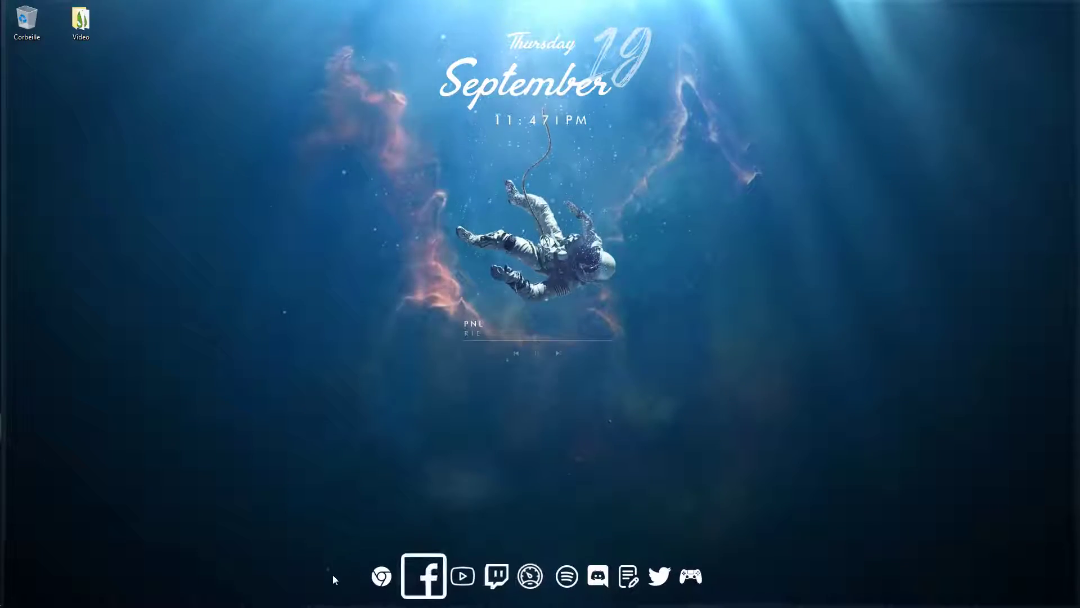
{"action": "right_click", "coordinate": [646, 586]}
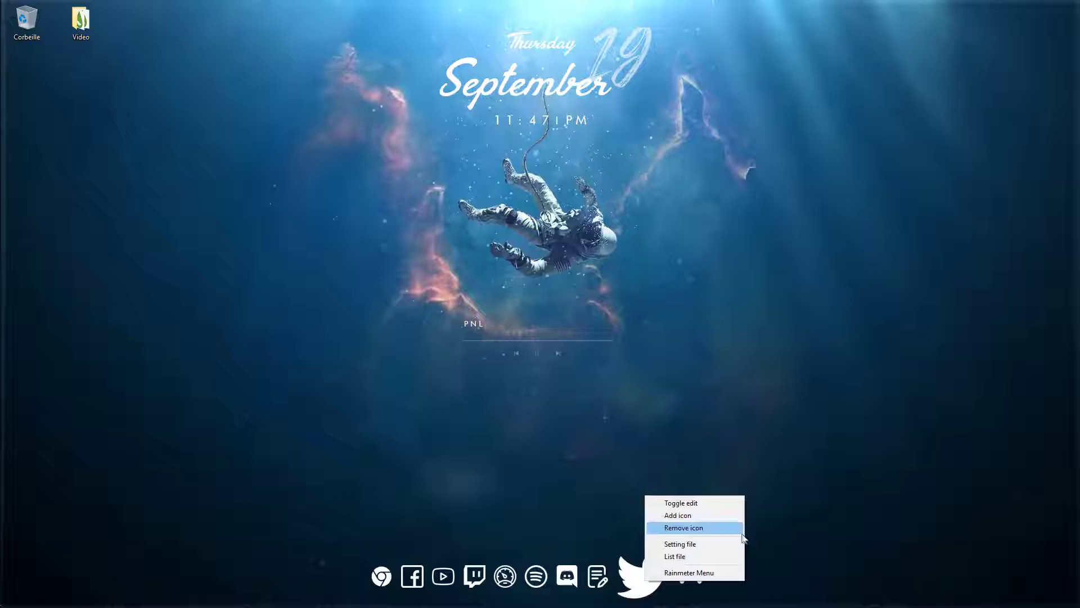
{"action": "left_click", "coordinate": [414, 476]}
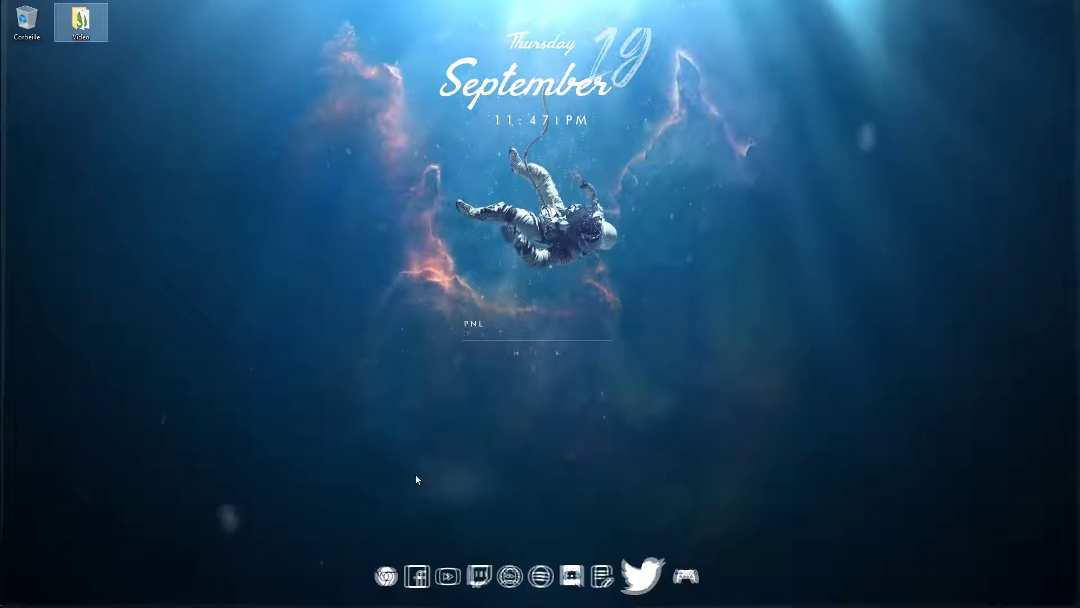
Step: Launch GameHUB from the dock's controller shortcut and open the Rainmeter manager from its Steam launcher
{"action": "left_click", "coordinate": [675, 581]}
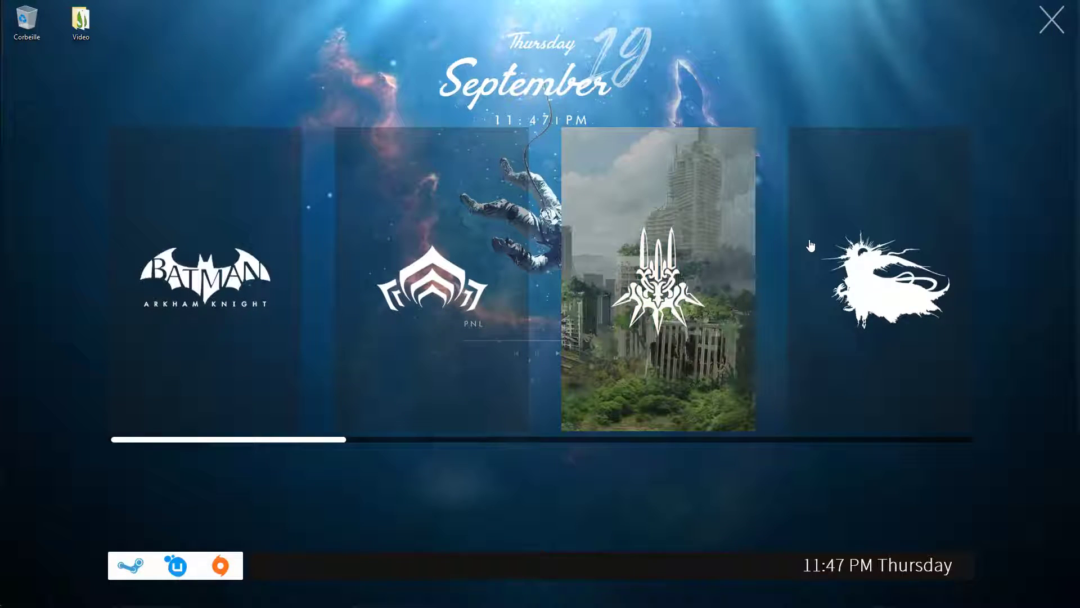
{"action": "right_click", "coordinate": [139, 565]}
{"action": "mouse_move", "coordinate": [227, 544]}
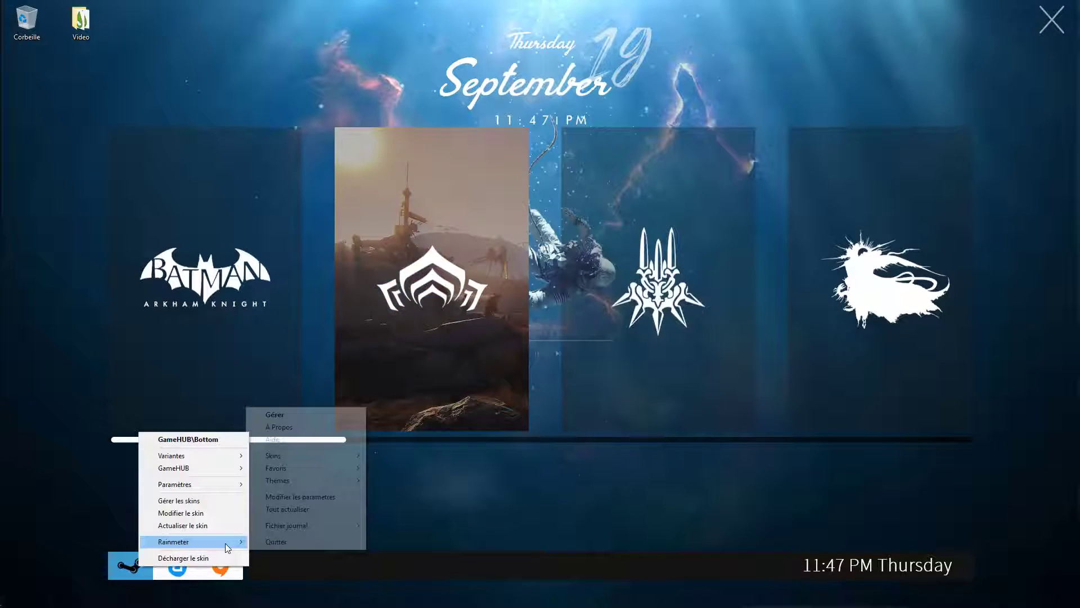
{"action": "left_click", "coordinate": [284, 415]}
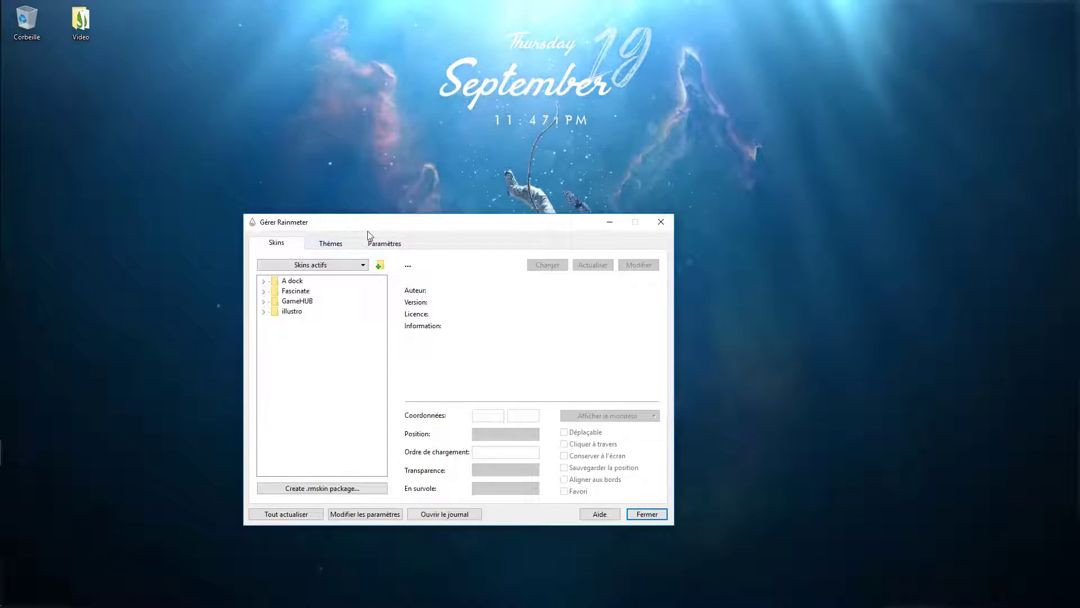
Step: Reposition the Rainmeter manager window and expand the GameHUB folder in the skin list to reach its Wallpaper folder
{"action": "left_click_drag", "start_coordinate": [371, 222], "coordinate": [493, 147]}
{"action": "double_click", "coordinate": [419, 225]}
{"action": "left_click", "coordinate": [424, 266]}
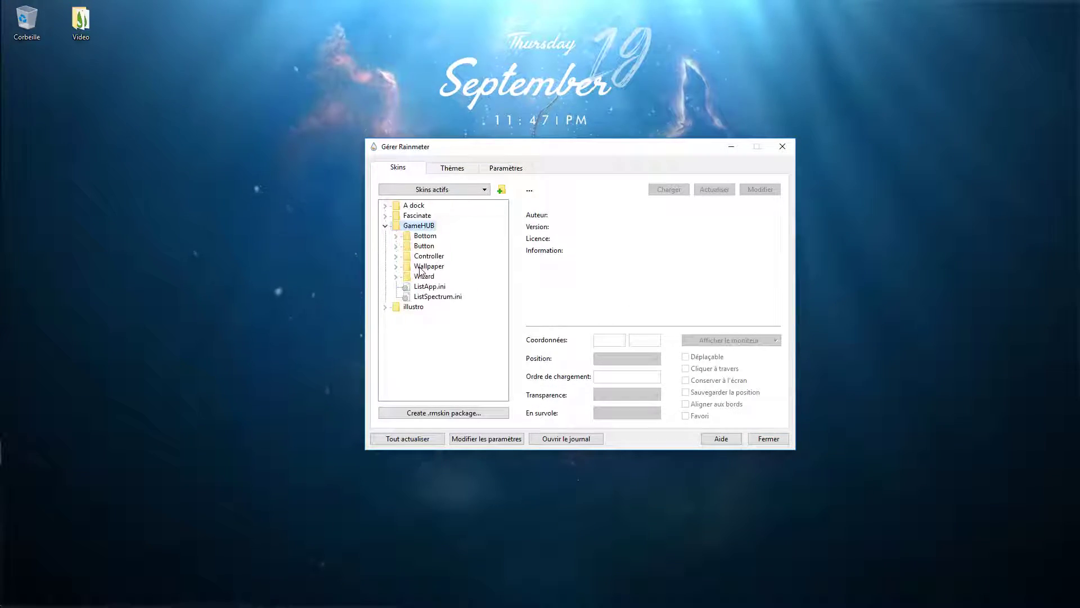
Step: Load the GameHUB Wizard's Configuration.ini, disable Uplay and Origin, enable Epic games, and refresh all skins
{"action": "double_click", "coordinate": [424, 266]}
{"action": "double_click", "coordinate": [450, 296]}
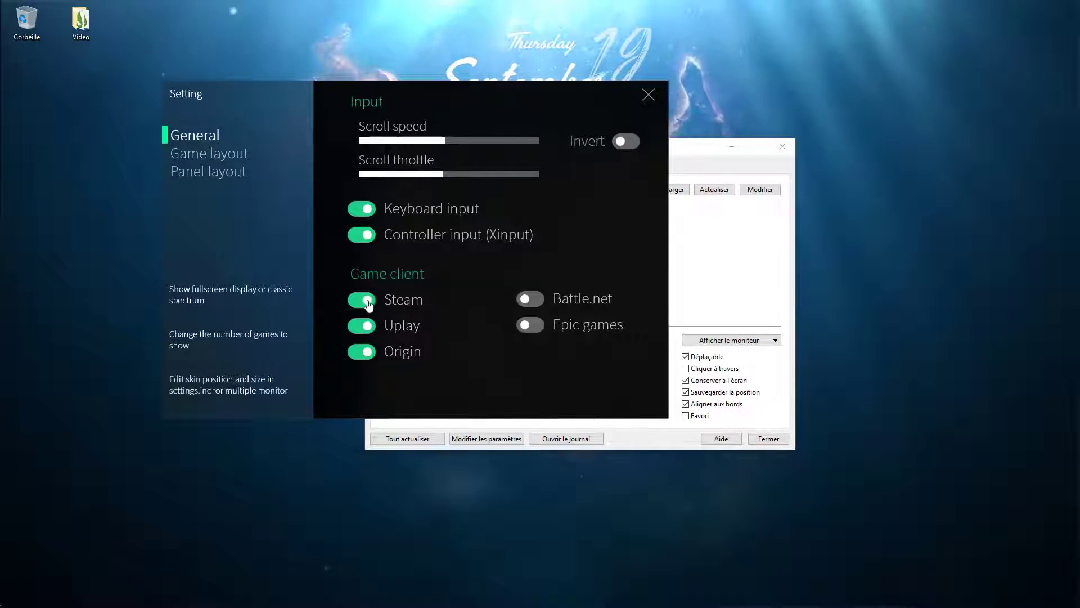
{"action": "left_click", "coordinate": [360, 325]}
{"action": "left_click", "coordinate": [363, 352]}
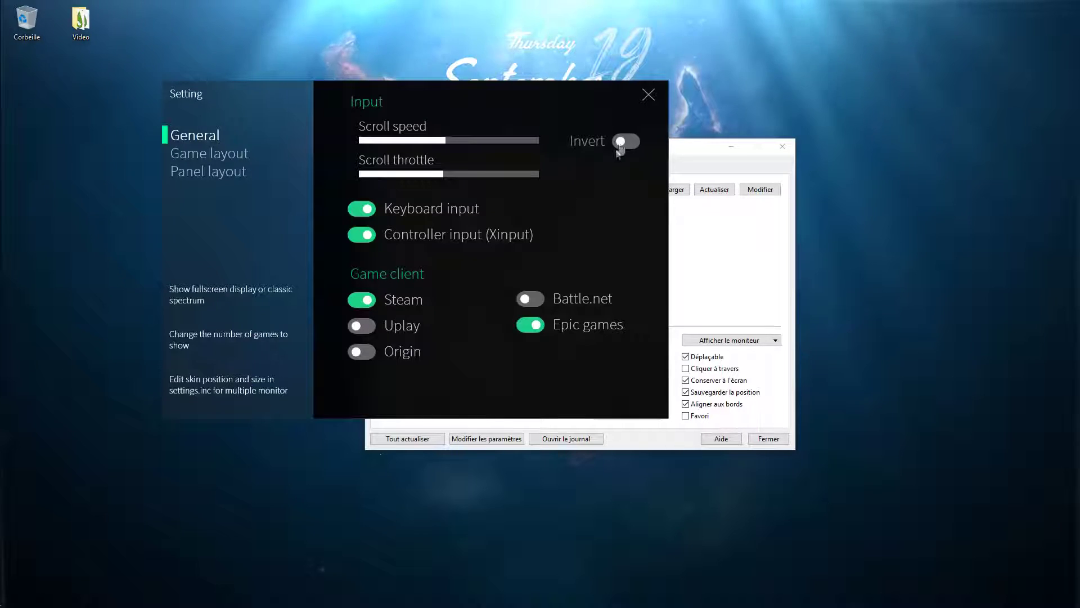
{"action": "left_click", "coordinate": [648, 100]}
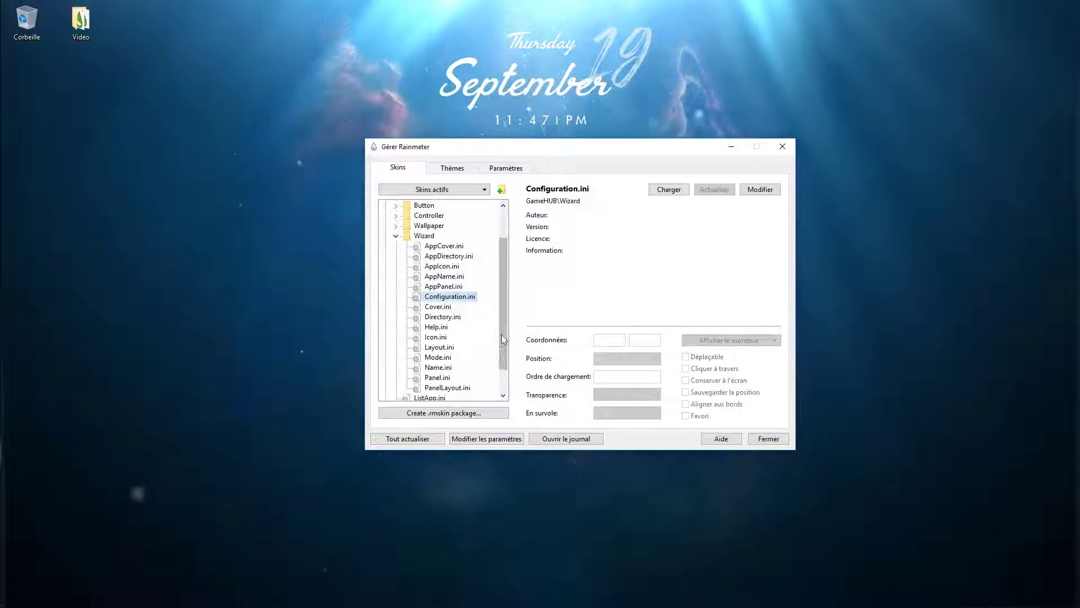
{"action": "left_click", "coordinate": [394, 438]}
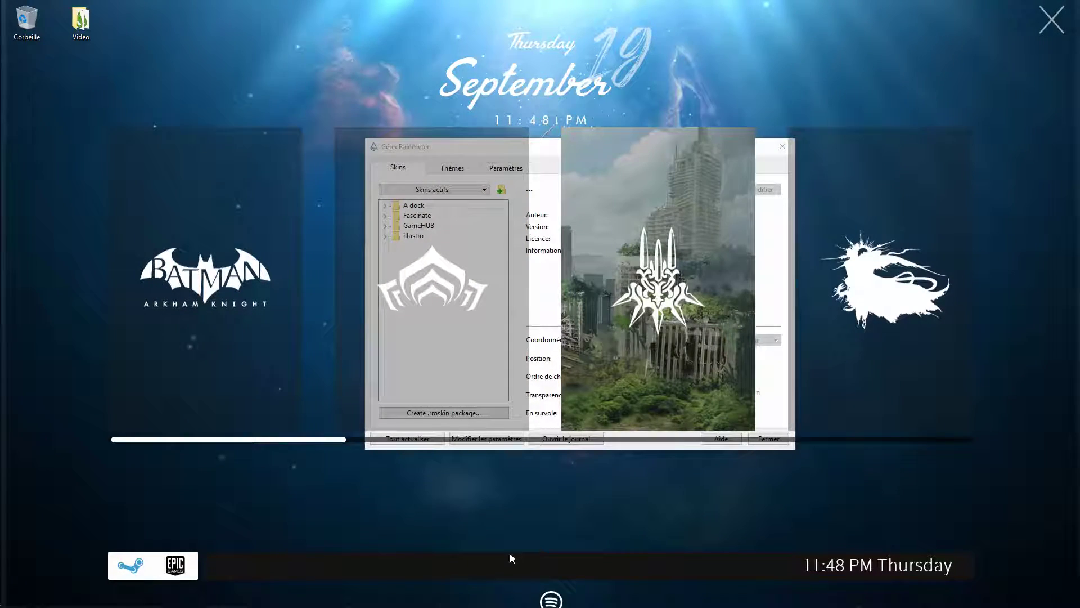
Step: Browse the game covers in GameHUB and close the Rainmeter manager
{"action": "scroll", "coordinate": [438, 441], "scroll_direction": "down", "scroll_amount": 5}
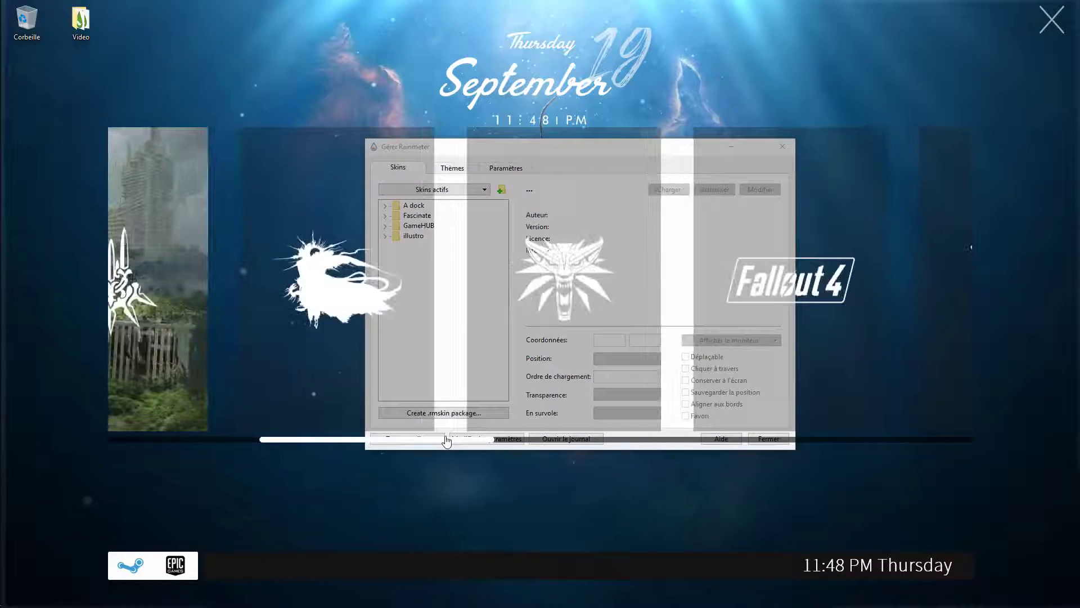
{"action": "scroll", "coordinate": [446, 442], "scroll_direction": "up", "scroll_amount": 3}
{"action": "scroll", "coordinate": [446, 442], "scroll_direction": "up", "scroll_amount": 3}
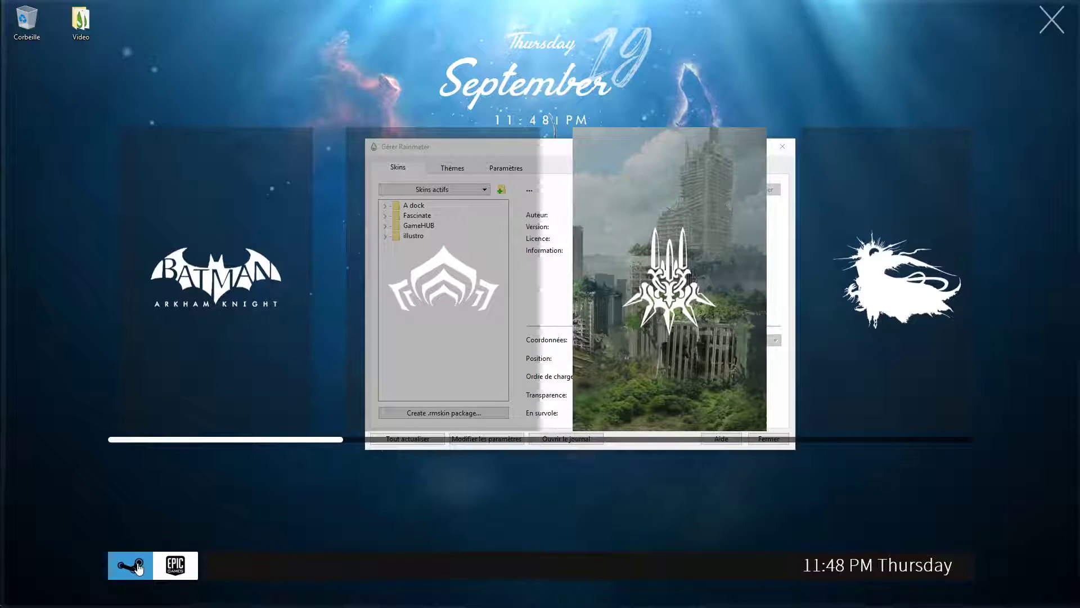
{"action": "left_click", "coordinate": [781, 147]}
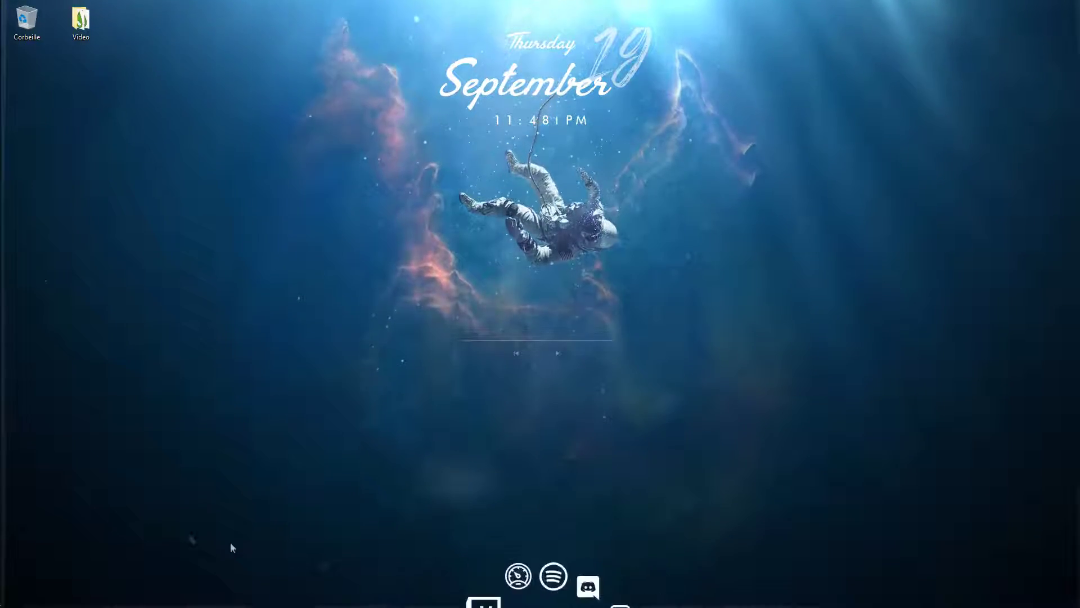
Step: Open the GameHUB Bottom skin's folder from the Steam launcher and open its Controller file to examine the client paths
{"action": "right_click", "coordinate": [127, 563]}
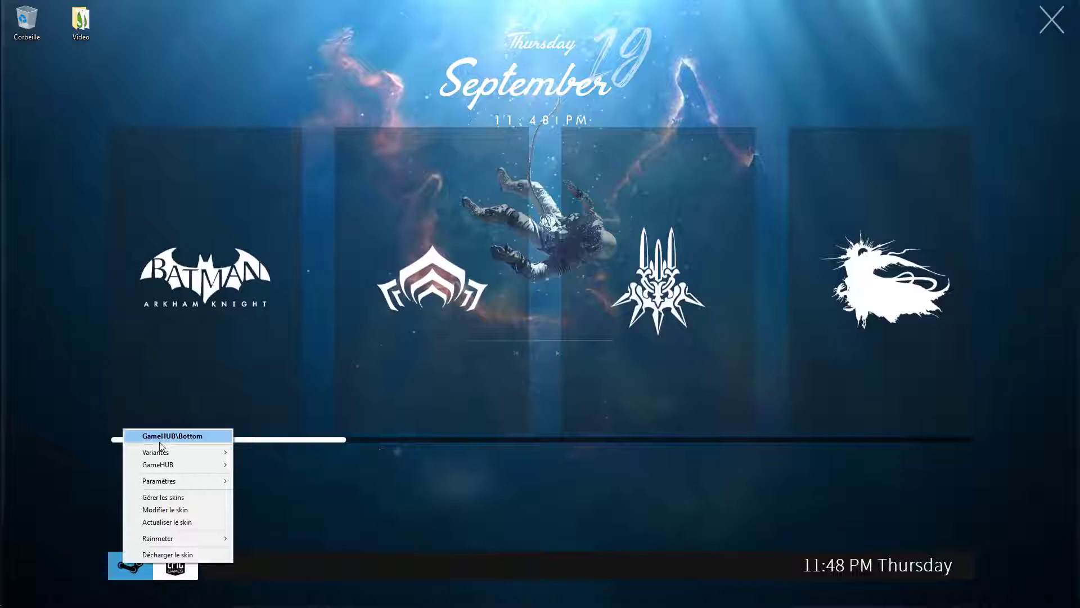
{"action": "left_click", "coordinate": [255, 440]}
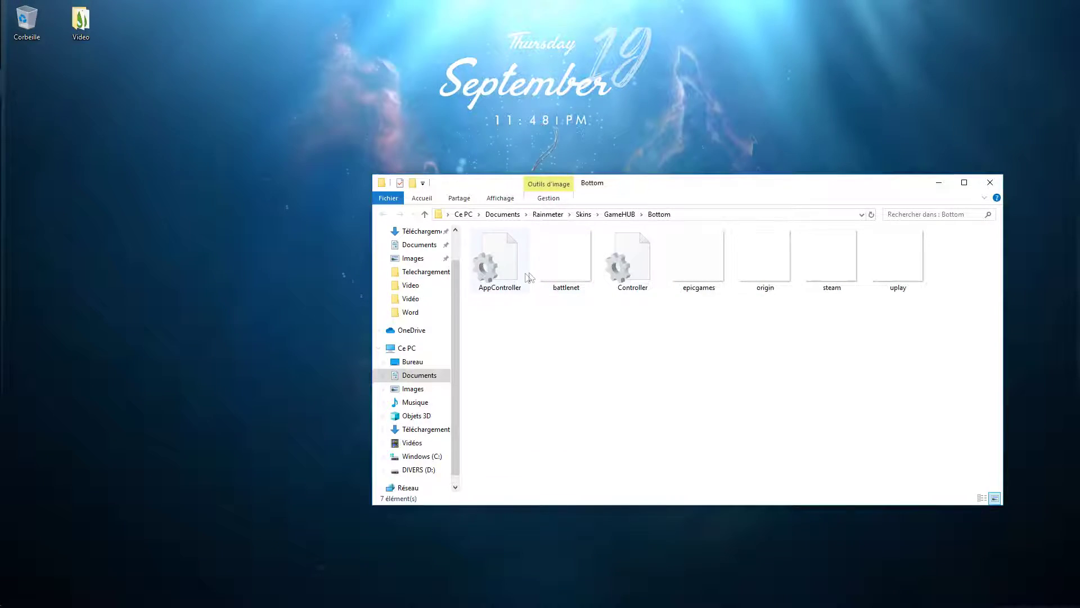
{"action": "double_click", "coordinate": [628, 260]}
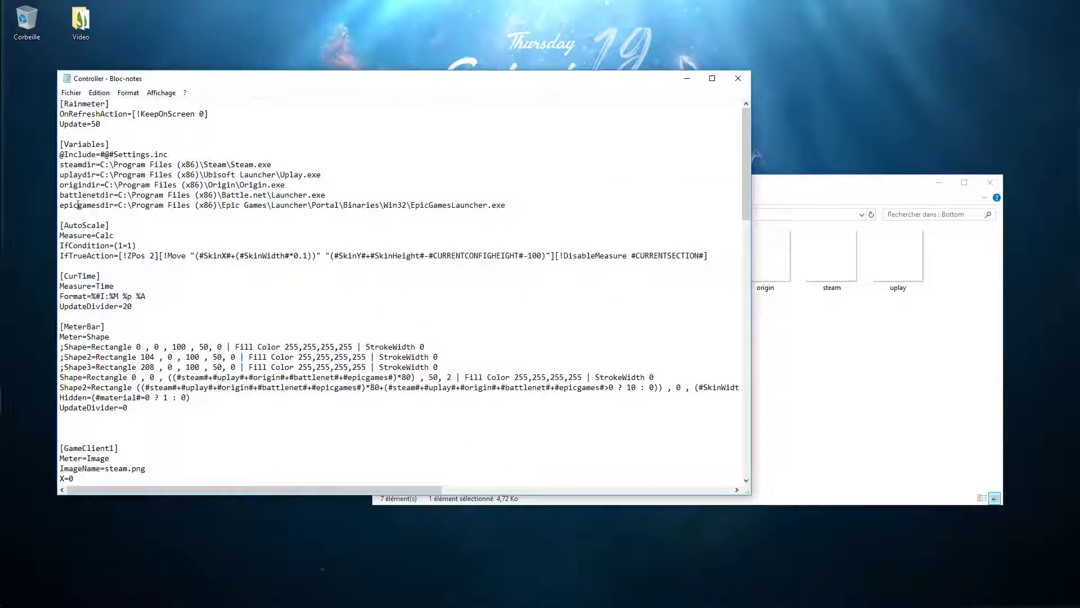
{"action": "left_click_drag", "start_coordinate": [529, 206], "coordinate": [137, 164]}
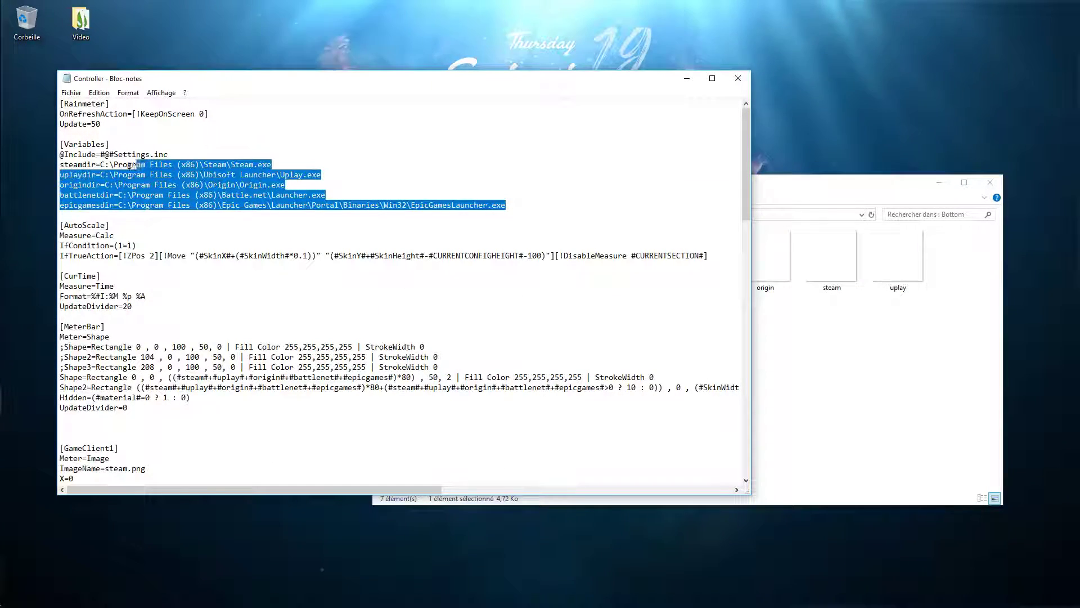
{"action": "left_click", "coordinate": [475, 171]}
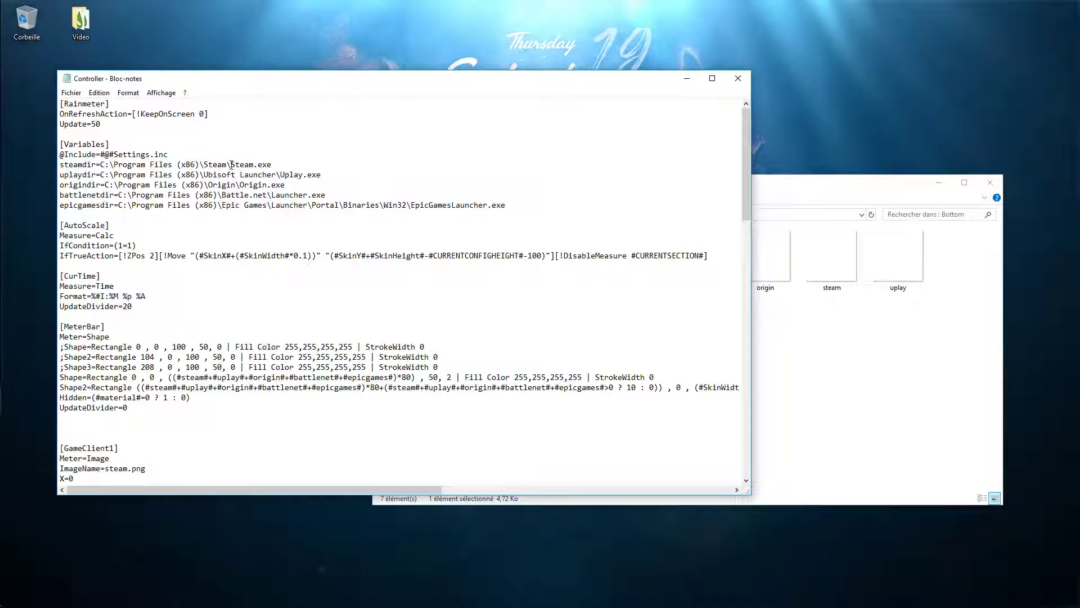
Step: Replace the steamdir path with D:\Logiciel\Steam\Steam.exe from the Steam shortcut's properties and save the Controller file
{"action": "left_click_drag", "start_coordinate": [273, 164], "coordinate": [106, 166]}
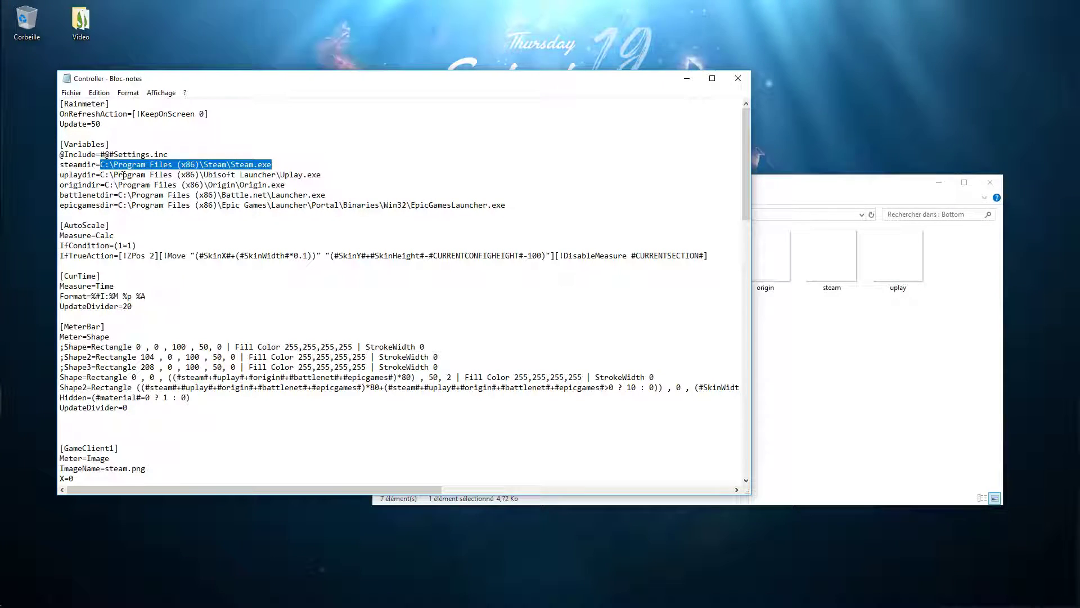
{"action": "key", "text": "BackSpace"}
{"action": "mouse_move", "coordinate": [2, 309]}
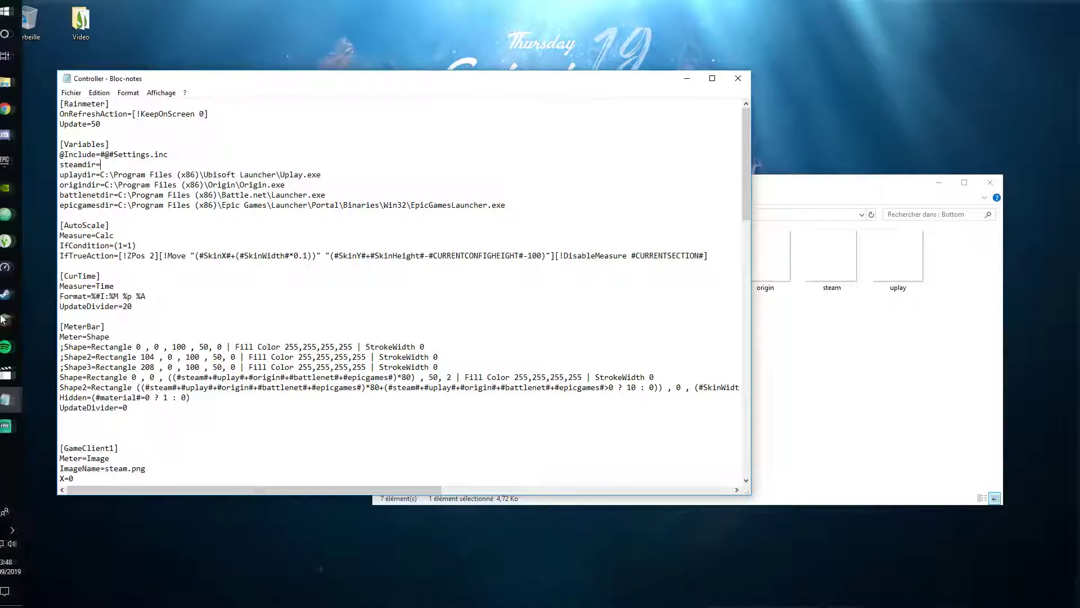
{"action": "right_click", "coordinate": [18, 295]}
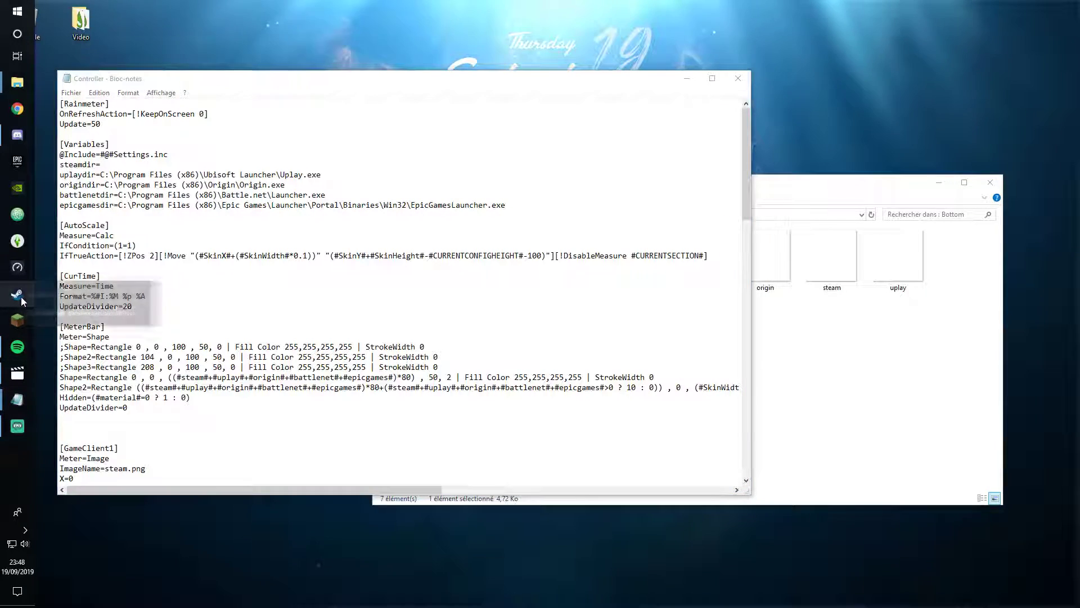
{"action": "right_click", "coordinate": [65, 297]}
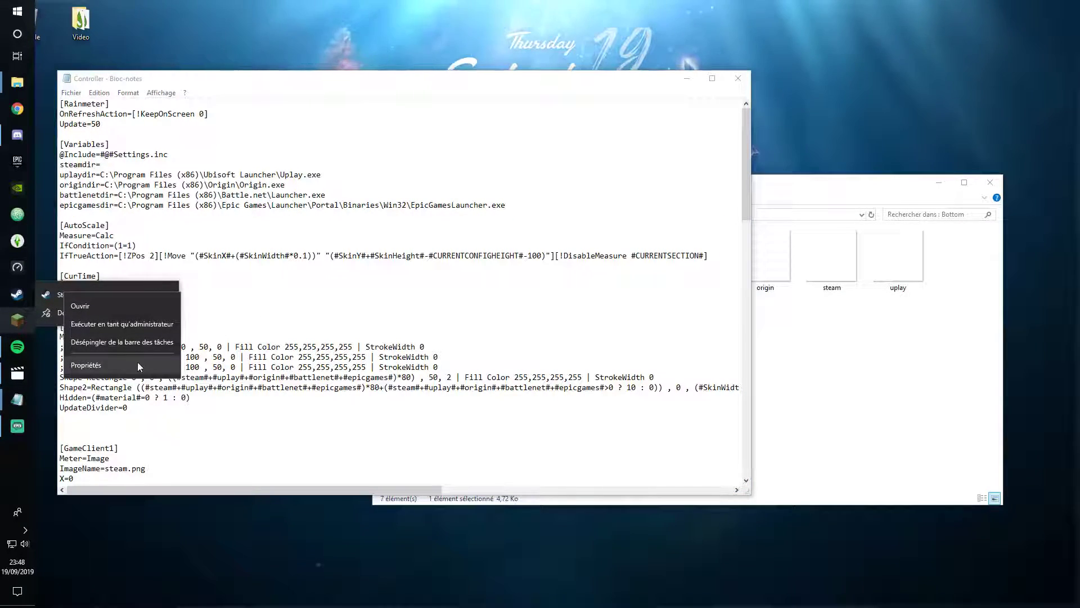
{"action": "left_click", "coordinate": [77, 366]}
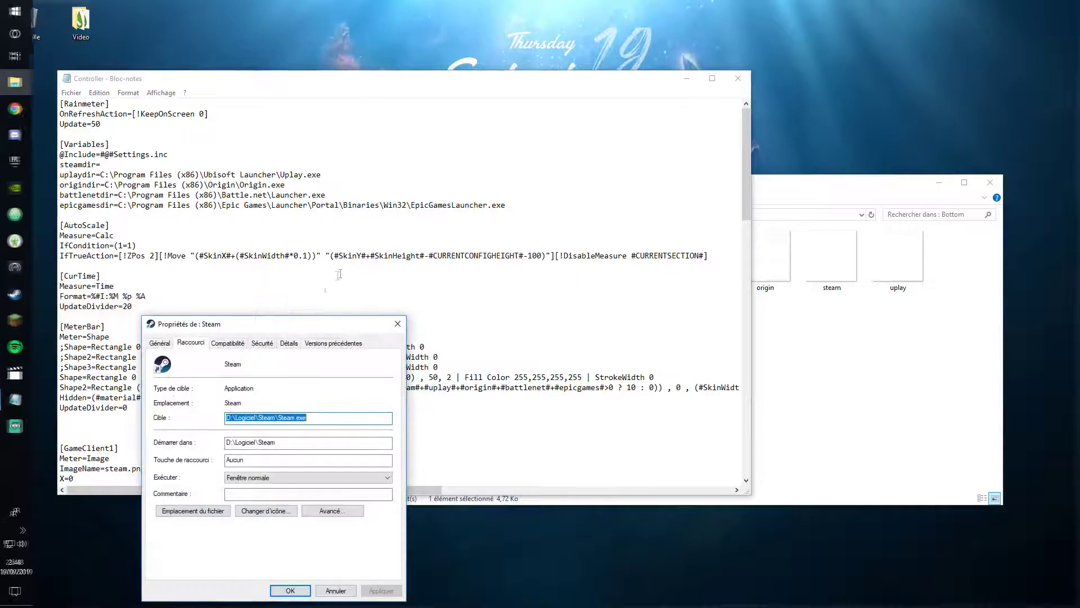
{"action": "left_click", "coordinate": [235, 166]}
{"action": "type", "text": "D:\\Logiciel\\Steam\\Steam.exe"}
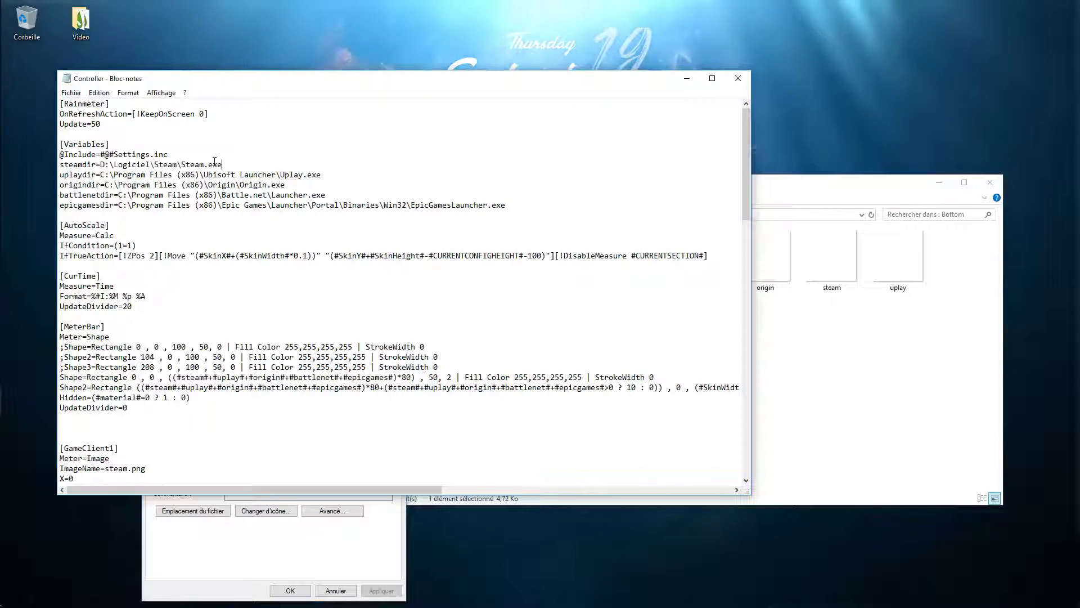
{"action": "left_click", "coordinate": [71, 93]}
{"action": "left_click", "coordinate": [85, 143]}
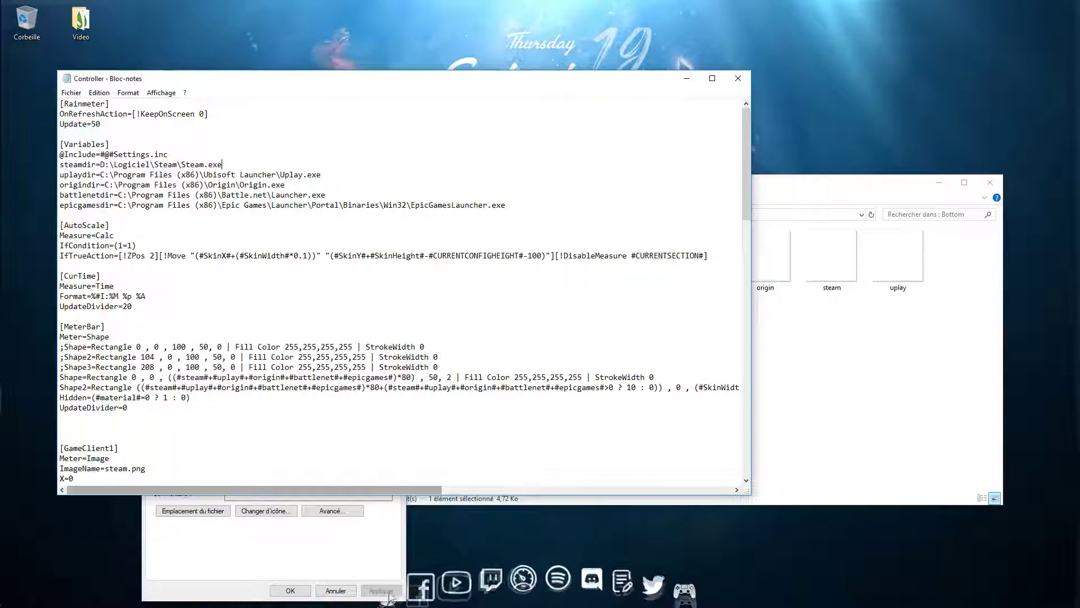
Step: Open the Rainmeter manager from the dock's controller shortcut and refresh all skins
{"action": "right_click", "coordinate": [694, 578]}
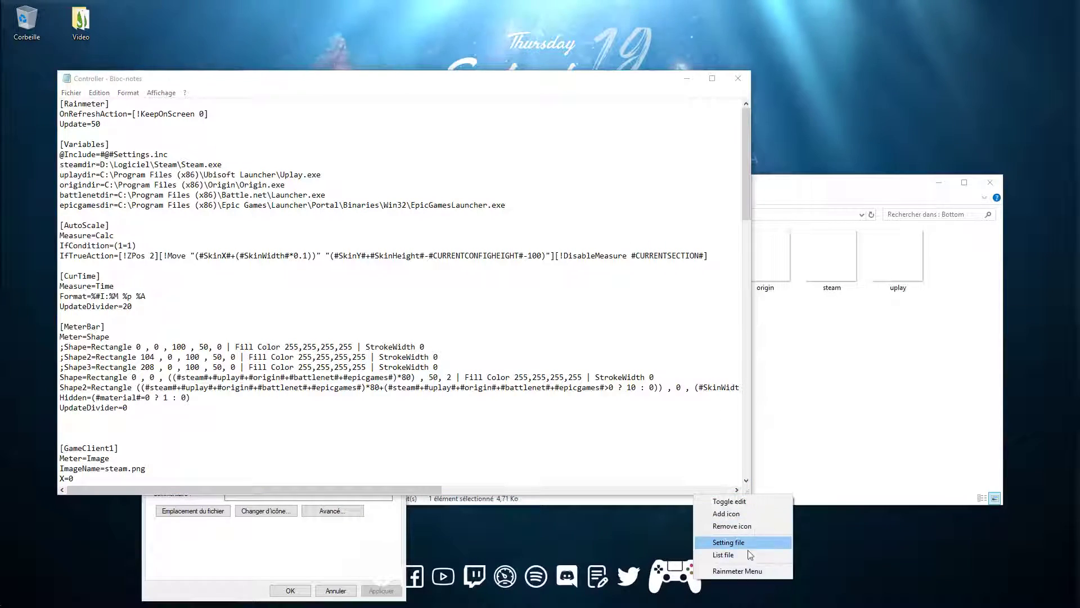
{"action": "left_click", "coordinate": [753, 571]}
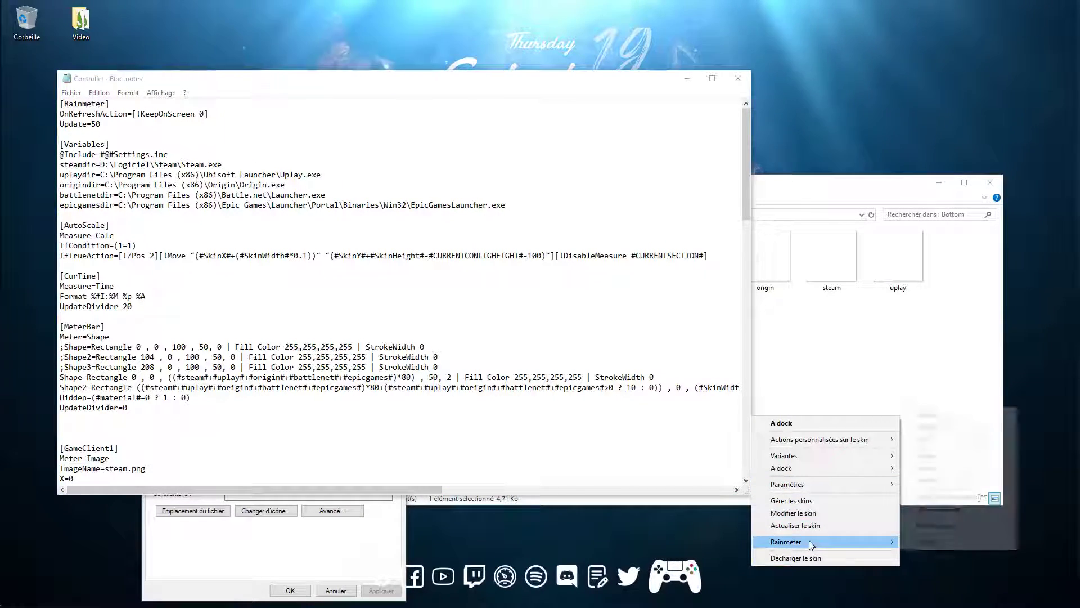
{"action": "left_click", "coordinate": [925, 414]}
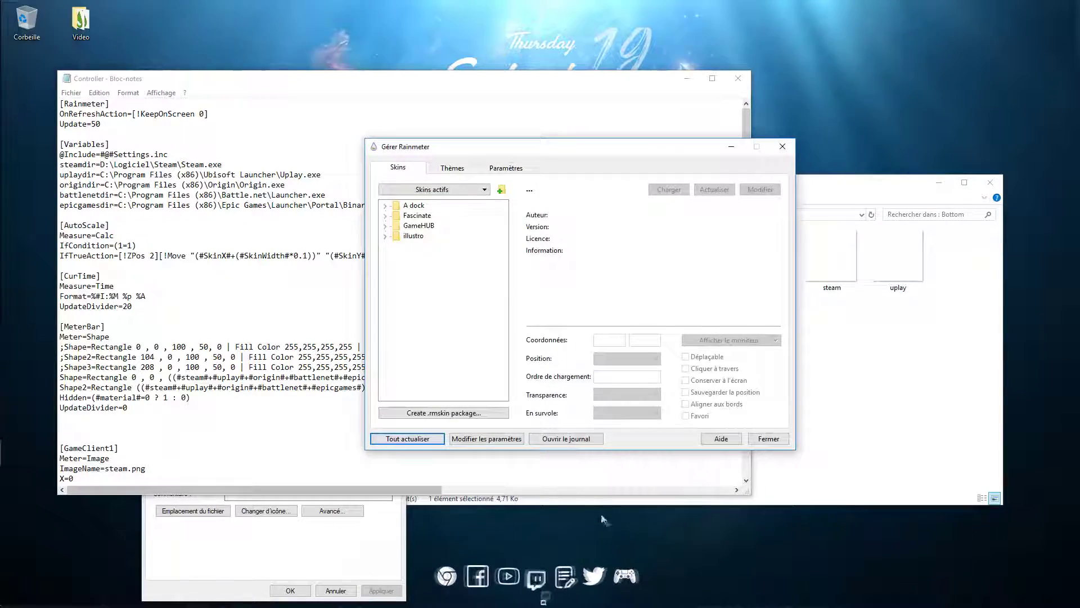
Step: Open GameHUB from the dock, test its Steam launcher, and minimize the Steam window
{"action": "left_click", "coordinate": [664, 571]}
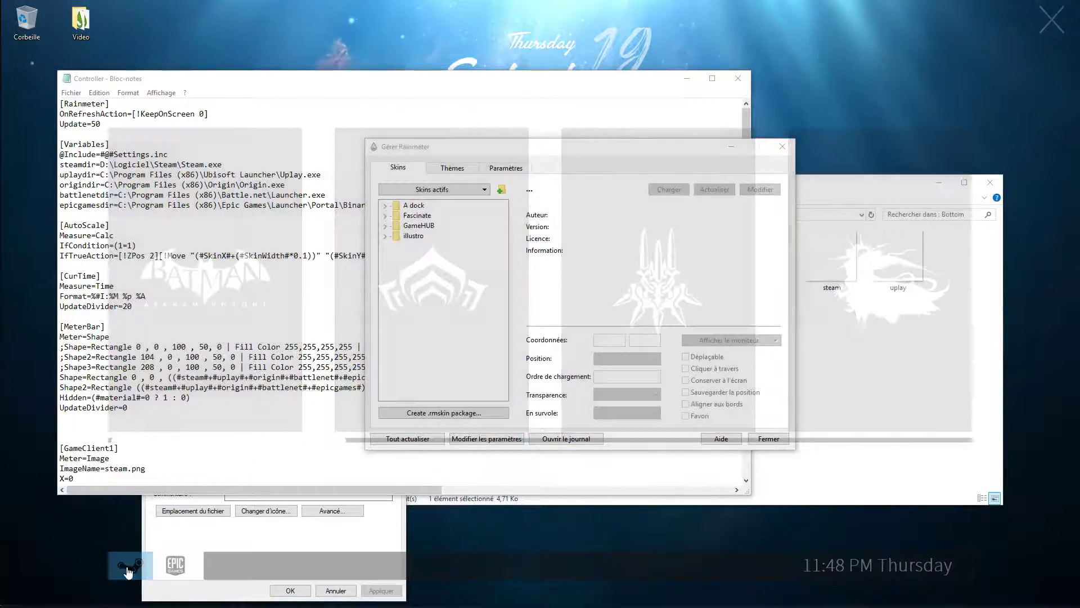
{"action": "left_click", "coordinate": [128, 569]}
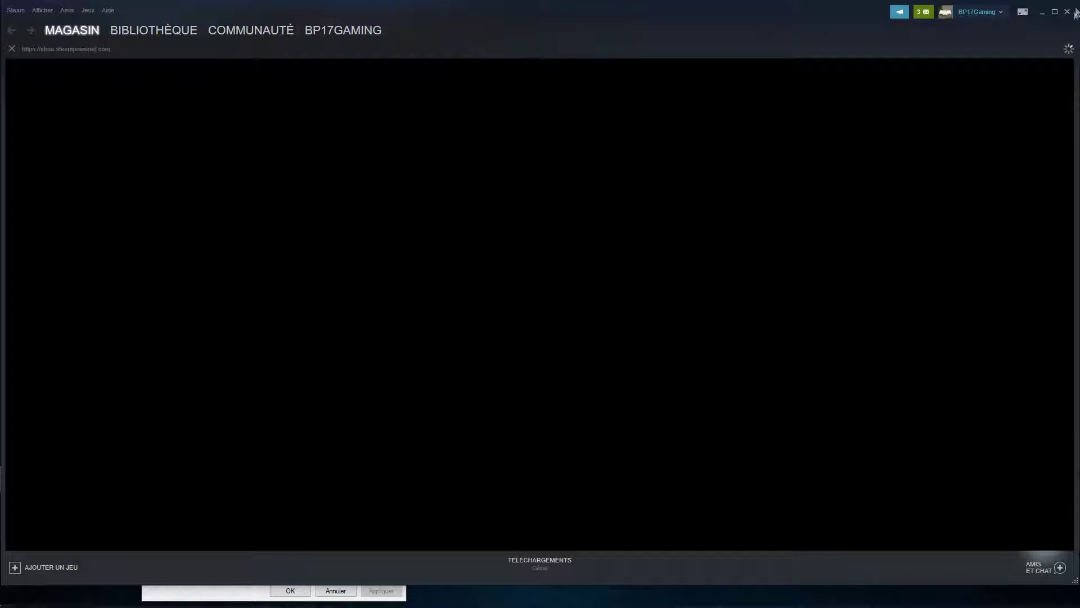
{"action": "left_click", "coordinate": [1043, 13]}
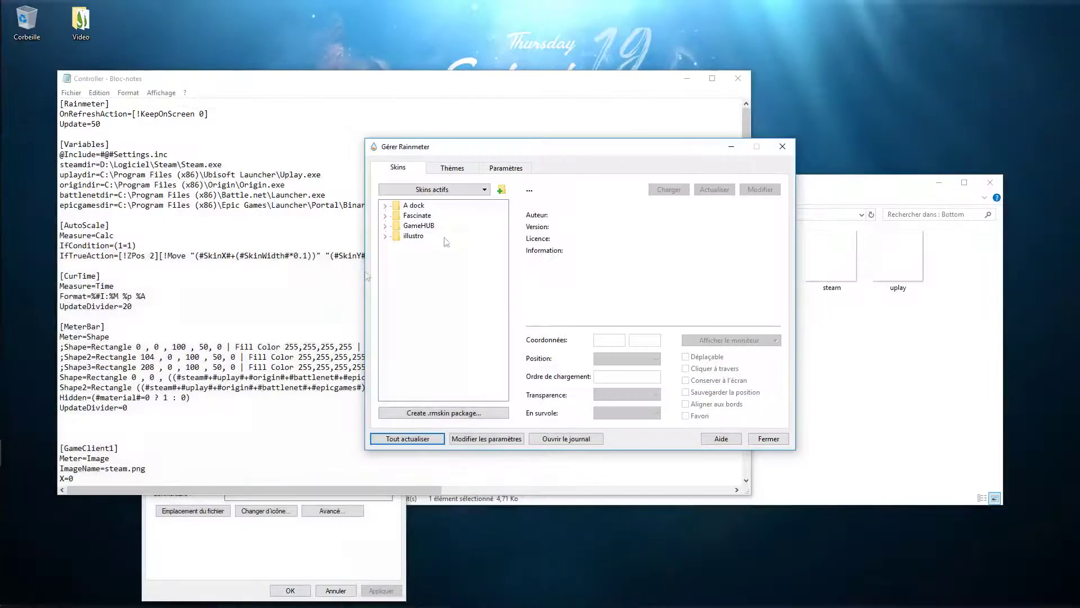
Step: Replace the epicgamesdir path with "D:\Logiciel\Epic Games\Launcher\Portal\Binaries\Win64\EpicGamesLauncher.exe" from the Epic shortcut's properties and save the Controller file
{"action": "left_click", "coordinate": [238, 239]}
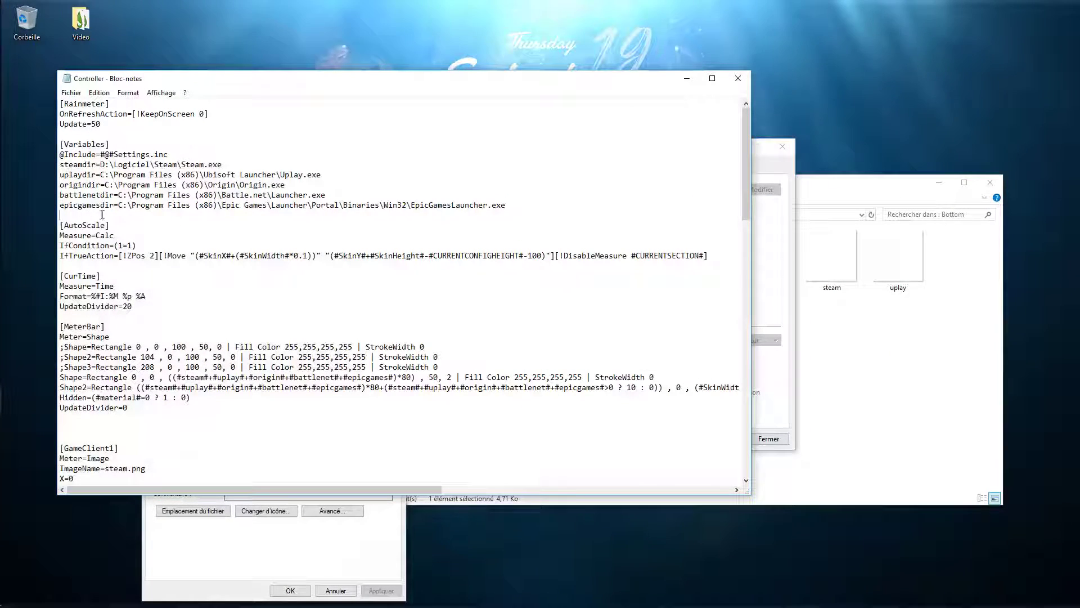
{"action": "left_click_drag", "start_coordinate": [504, 205], "coordinate": [118, 206]}
{"action": "key", "text": "Delete"}
{"action": "mouse_move", "coordinate": [17, 163]}
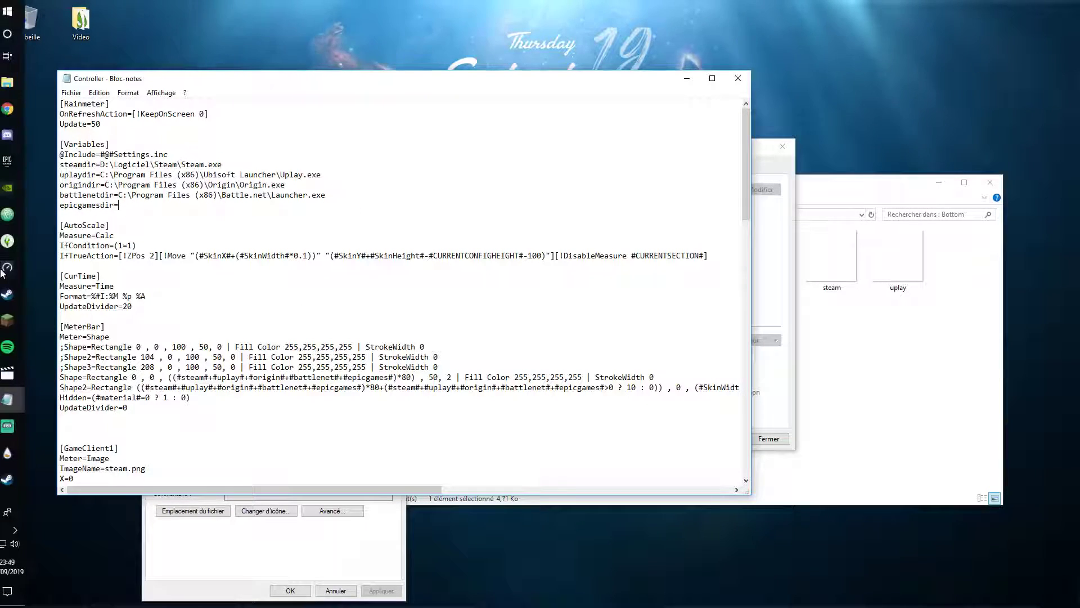
{"action": "right_click", "coordinate": [19, 160]}
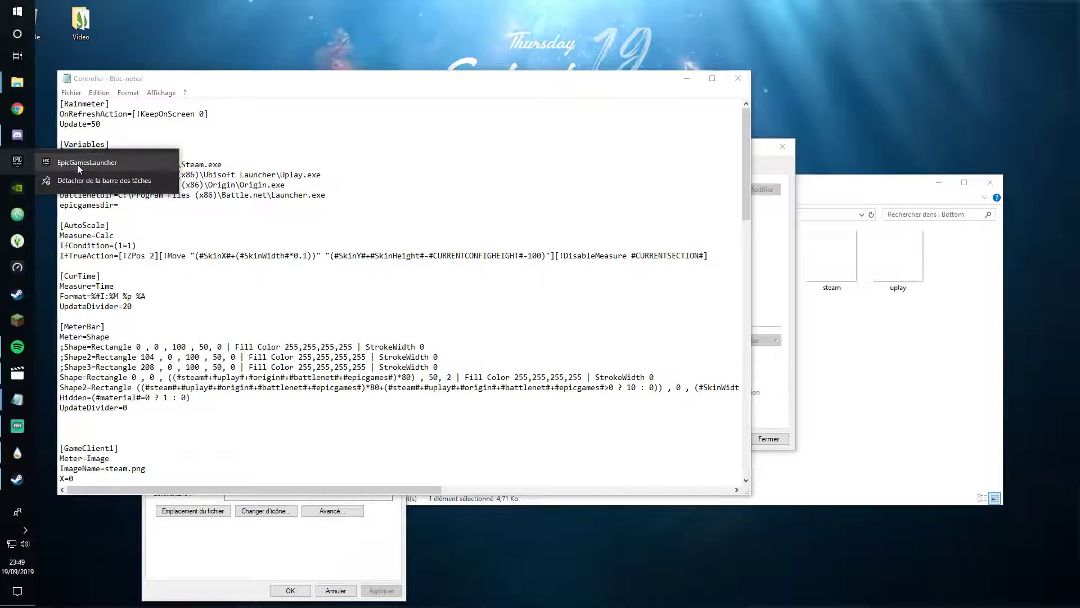
{"action": "right_click", "coordinate": [76, 164]}
{"action": "left_click", "coordinate": [107, 236]}
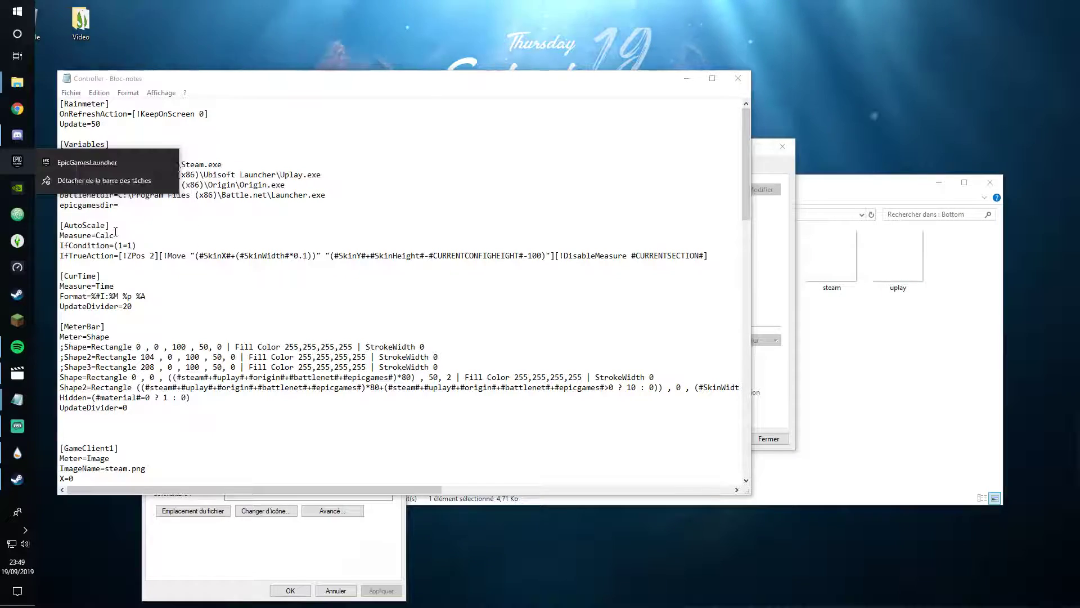
{"action": "left_click", "coordinate": [184, 205]}
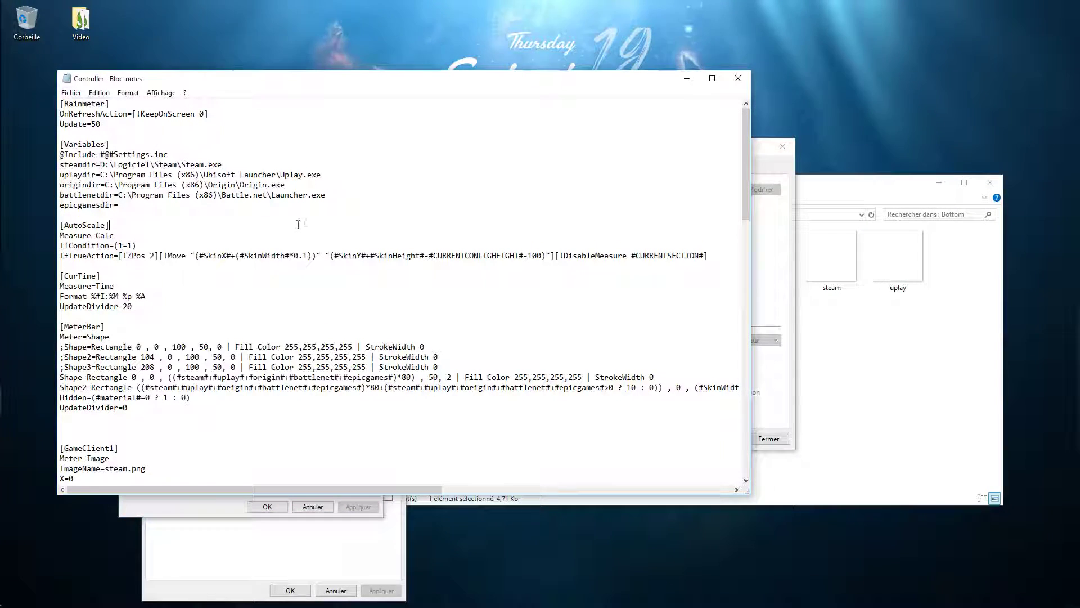
{"action": "type", "text": "\"D:\\Logiciel\\Epic Games\\Launcher\\Portal\\Binaries\\Win64\\EpicGamesLauncher.exe\""}
{"action": "left_click", "coordinate": [71, 93]}
{"action": "left_click", "coordinate": [118, 131]}
Step: Refresh all Rainmeter skins and reopen GameHUB from the dock to browse its game covers
{"action": "left_click", "coordinate": [769, 299]}
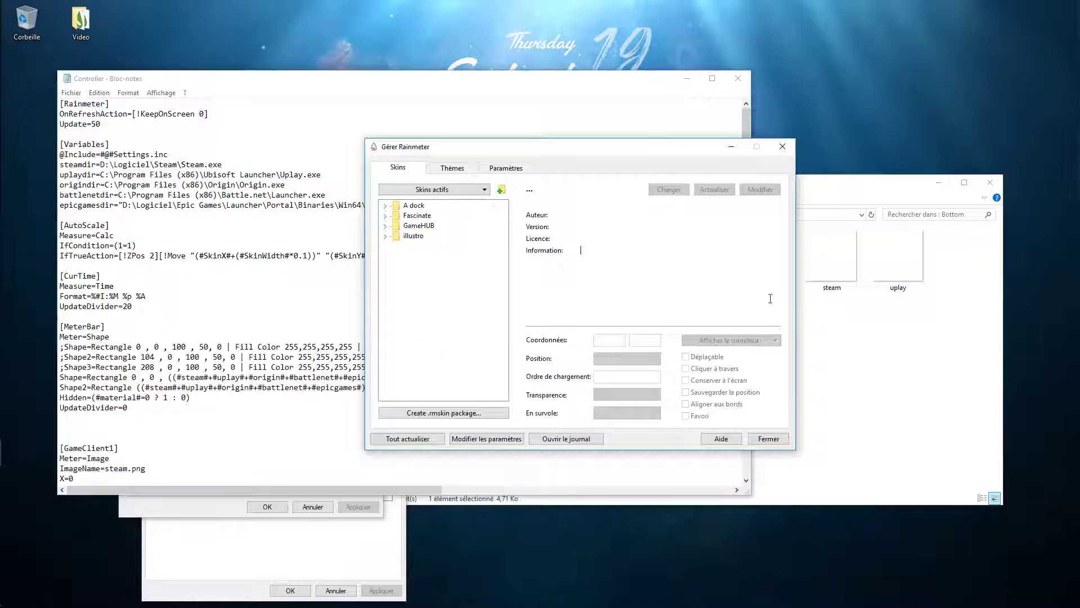
{"action": "left_click", "coordinate": [401, 441]}
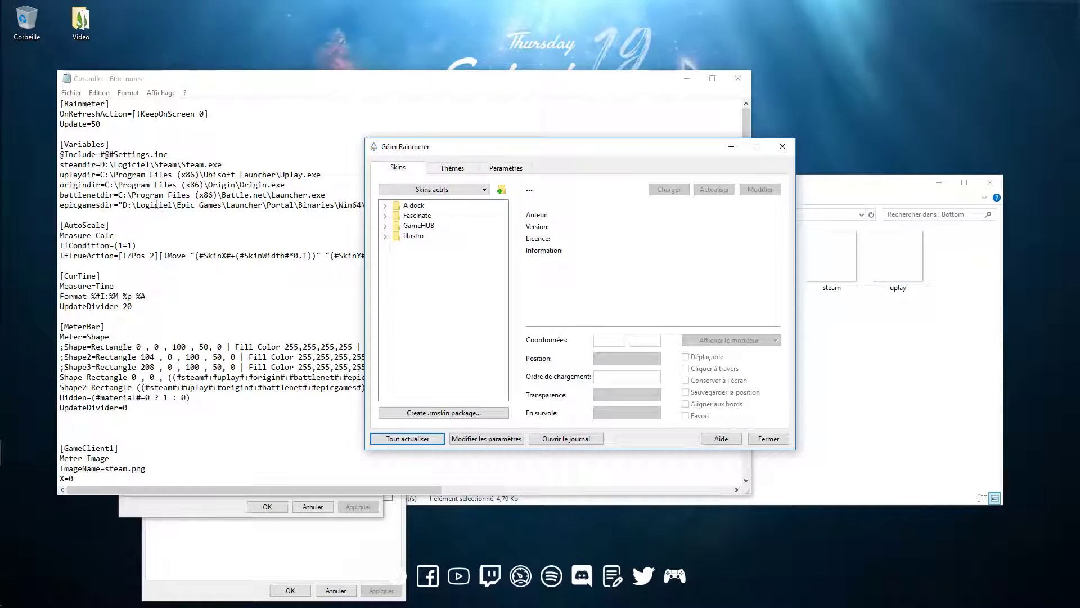
{"action": "left_click", "coordinate": [680, 582]}
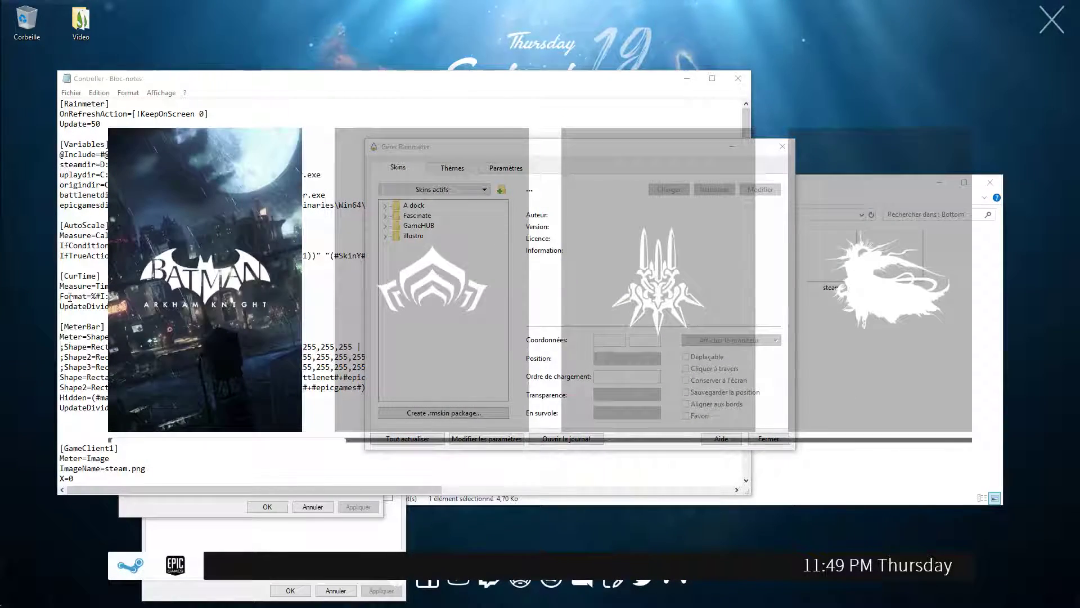
{"action": "scroll", "coordinate": [902, 312], "scroll_direction": "down", "scroll_amount": 2}
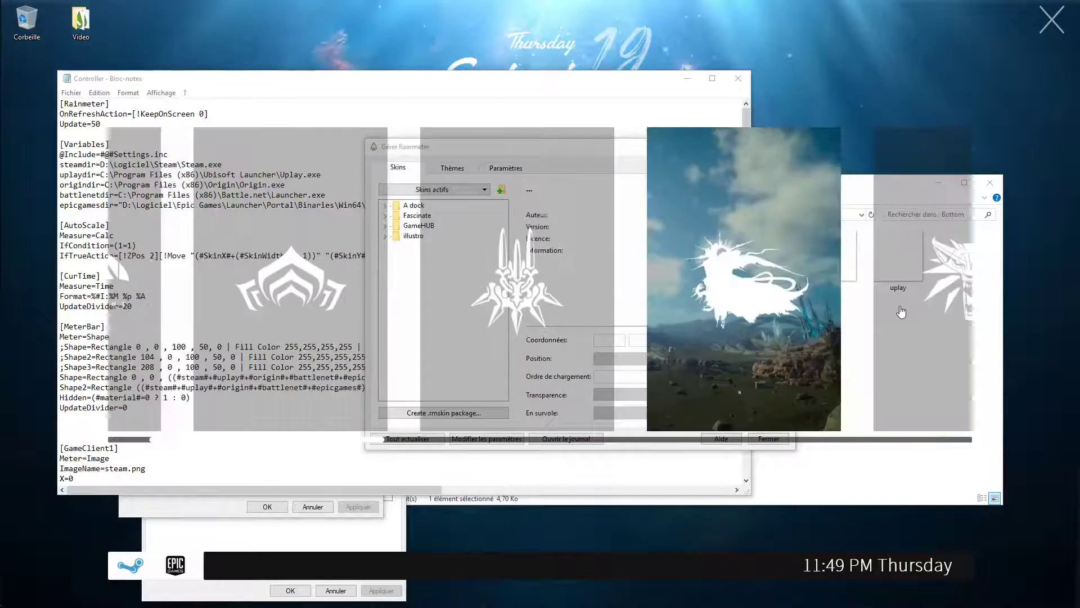
{"action": "scroll", "coordinate": [901, 312], "scroll_direction": "down", "scroll_amount": 4}
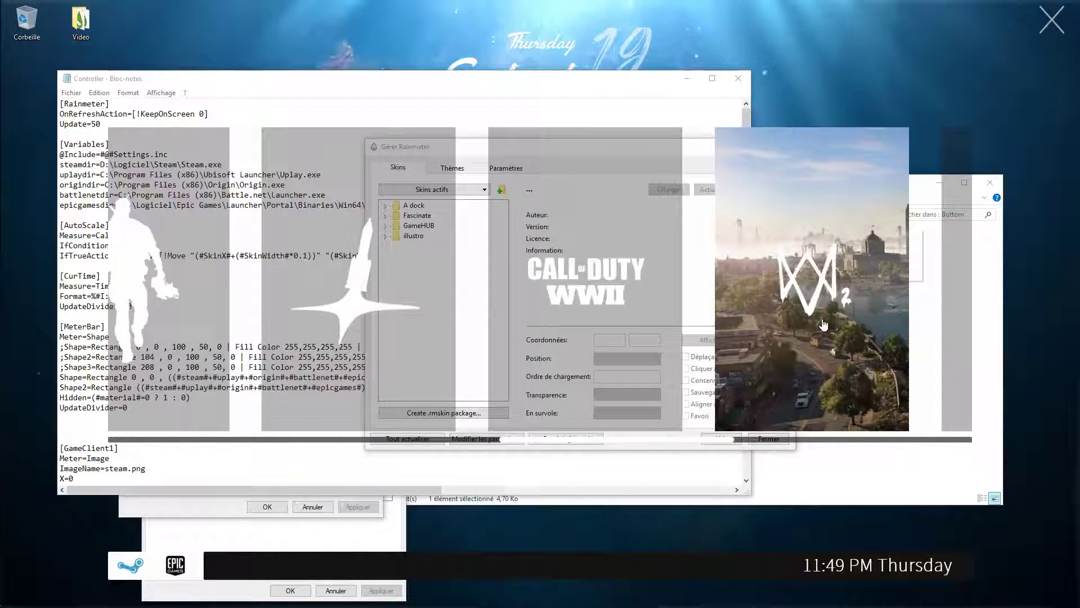
Step: Browse back and forth through the GameHUB game covers to examine the artwork of each panel
{"action": "scroll", "coordinate": [816, 322], "scroll_direction": "down", "scroll_amount": 3}
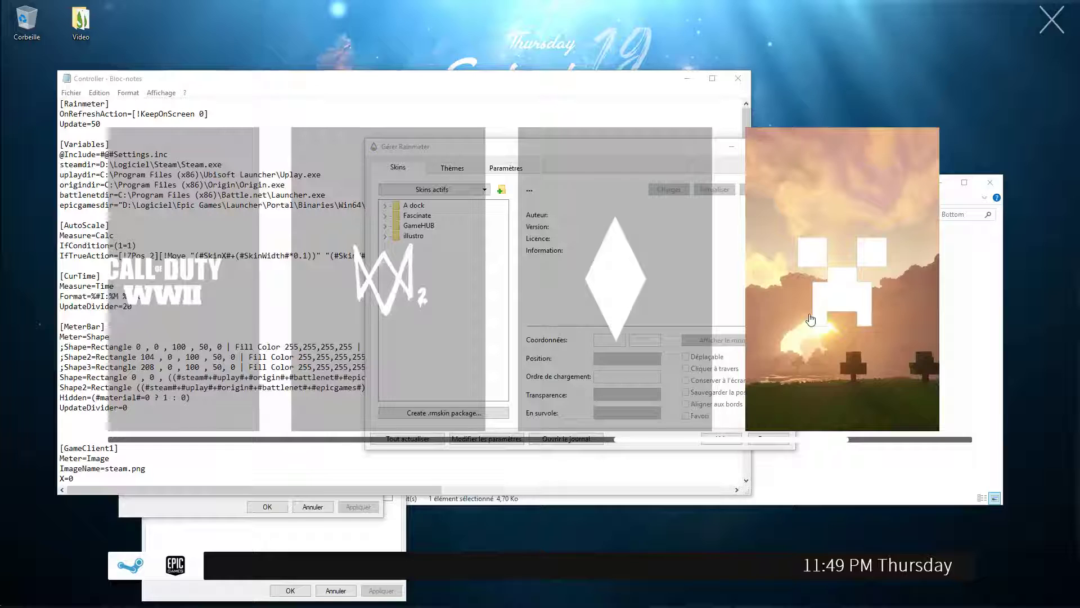
{"action": "scroll", "coordinate": [810, 320], "scroll_direction": "down", "scroll_amount": 3}
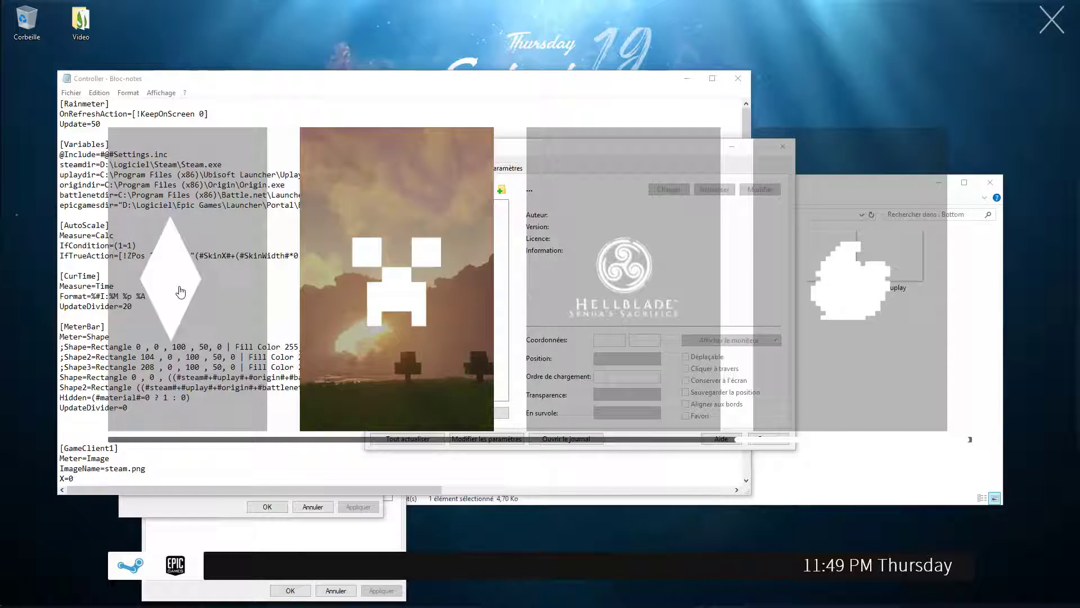
{"action": "scroll", "coordinate": [396, 317], "scroll_direction": "up", "scroll_amount": 1}
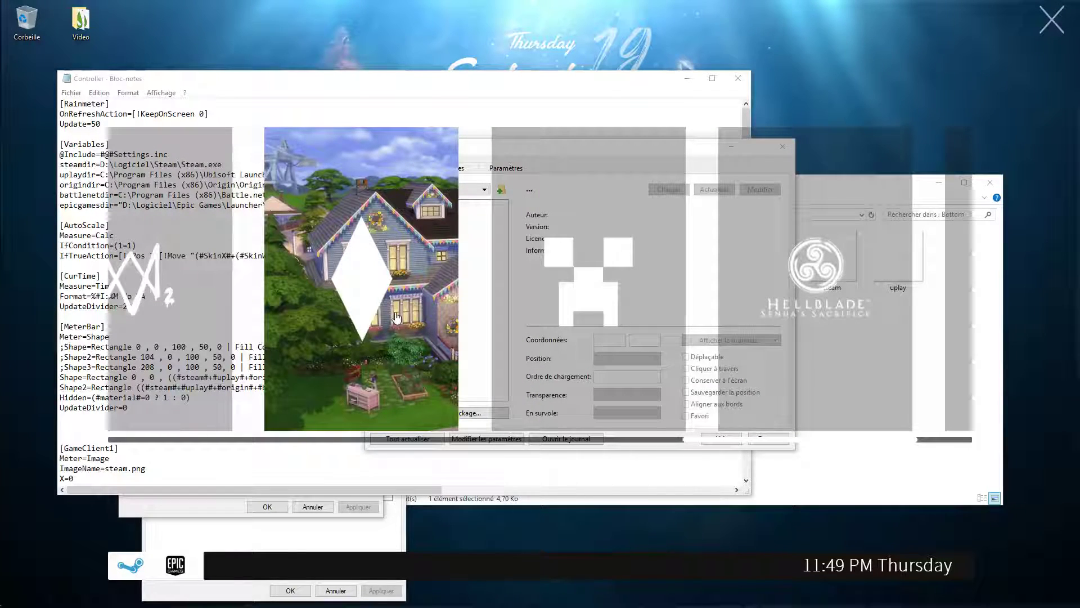
{"action": "scroll", "coordinate": [396, 316], "scroll_direction": "up", "scroll_amount": 5}
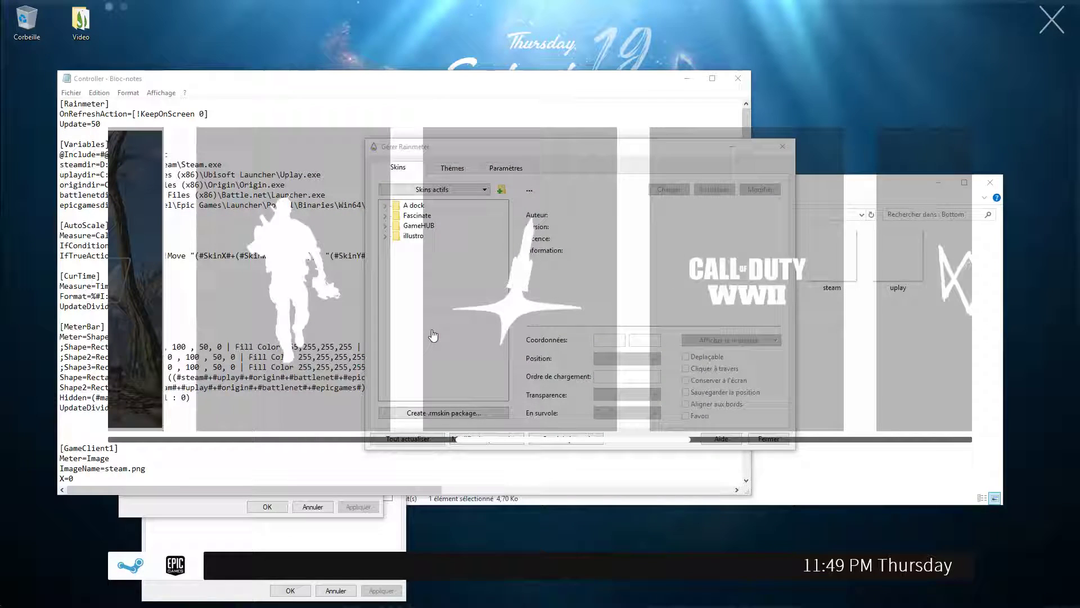
{"action": "scroll", "coordinate": [433, 335], "scroll_direction": "up", "scroll_amount": 4}
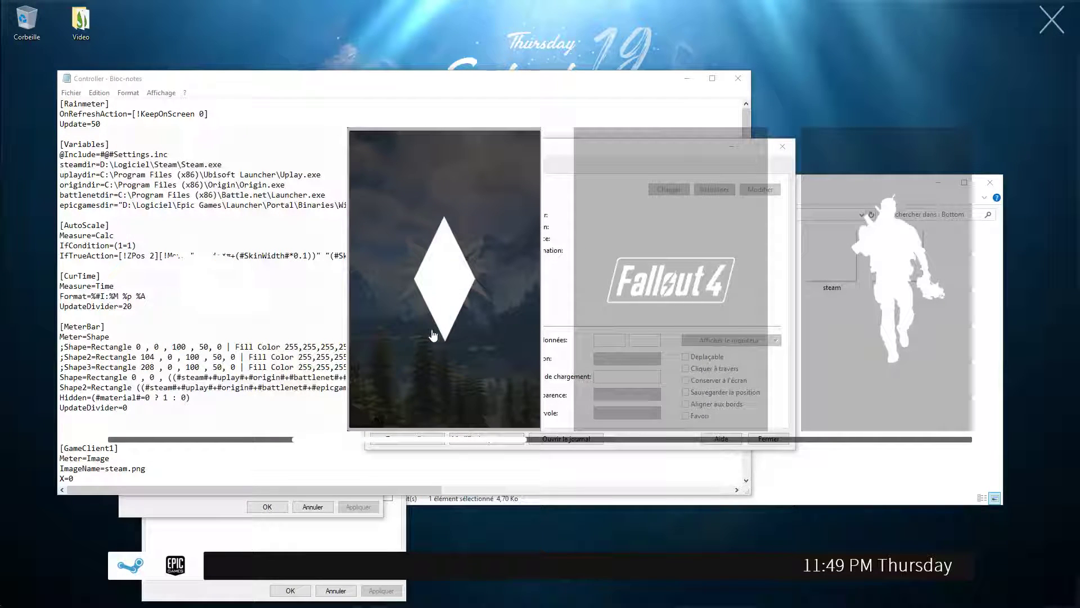
{"action": "scroll", "coordinate": [432, 335], "scroll_direction": "down", "scroll_amount": 2}
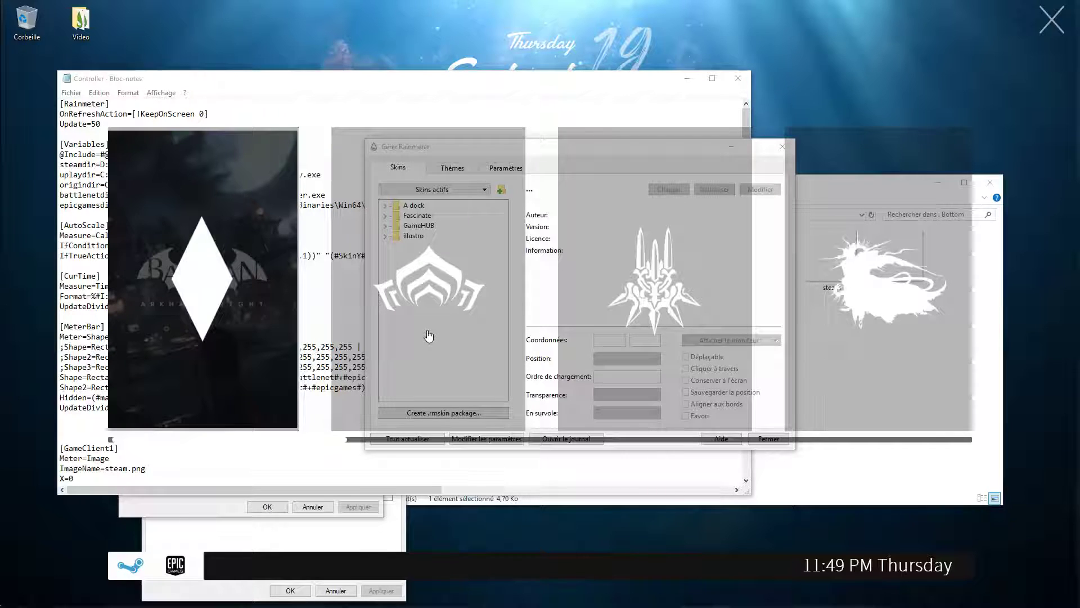
{"action": "scroll", "coordinate": [429, 335], "scroll_direction": "down", "scroll_amount": 6}
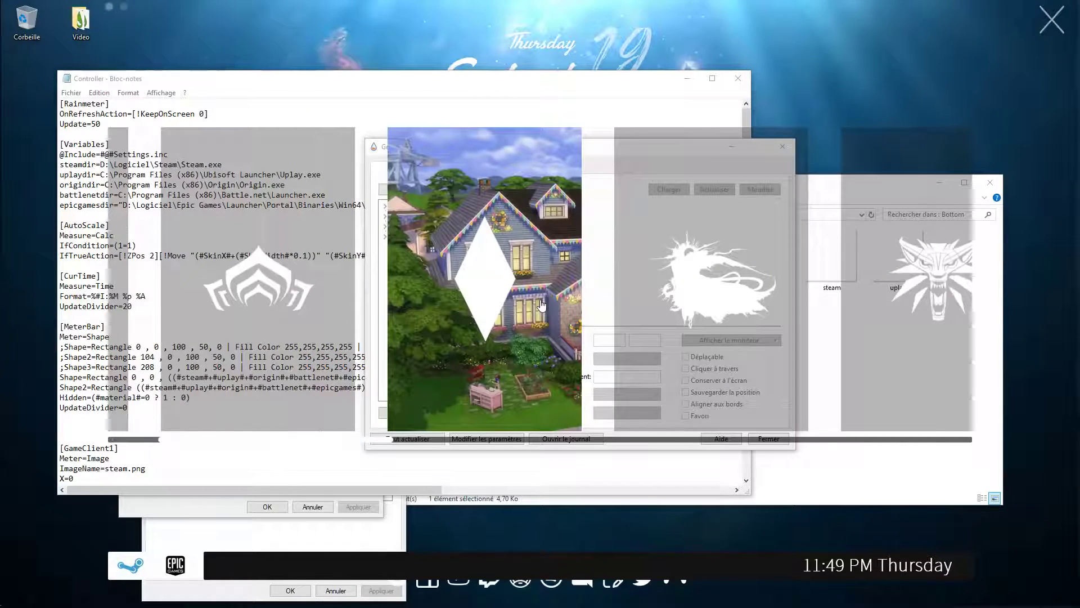
{"action": "scroll", "coordinate": [565, 321], "scroll_direction": "down", "scroll_amount": 3}
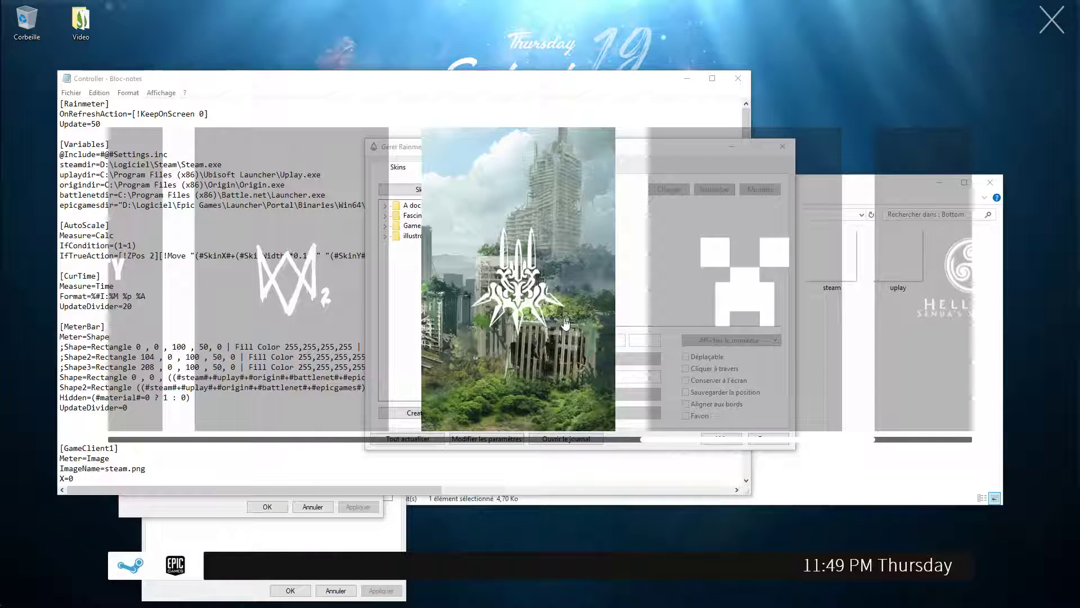
{"action": "scroll", "coordinate": [472, 334], "scroll_direction": "up", "scroll_amount": 3}
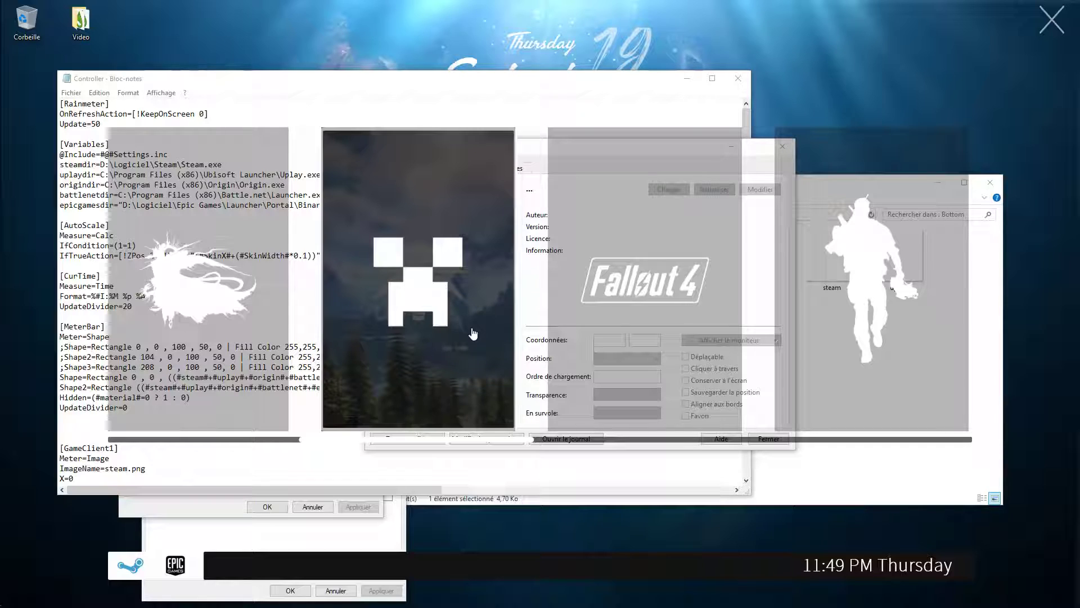
{"action": "scroll", "coordinate": [740, 321], "scroll_direction": "down", "scroll_amount": 3}
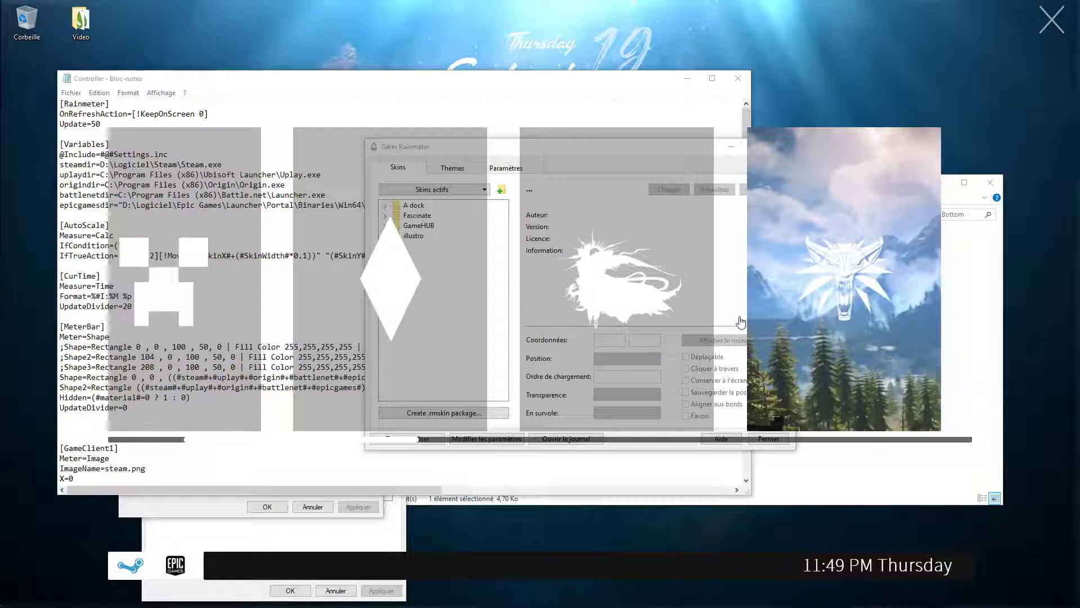
{"action": "scroll", "coordinate": [740, 321], "scroll_direction": "down", "scroll_amount": 3}
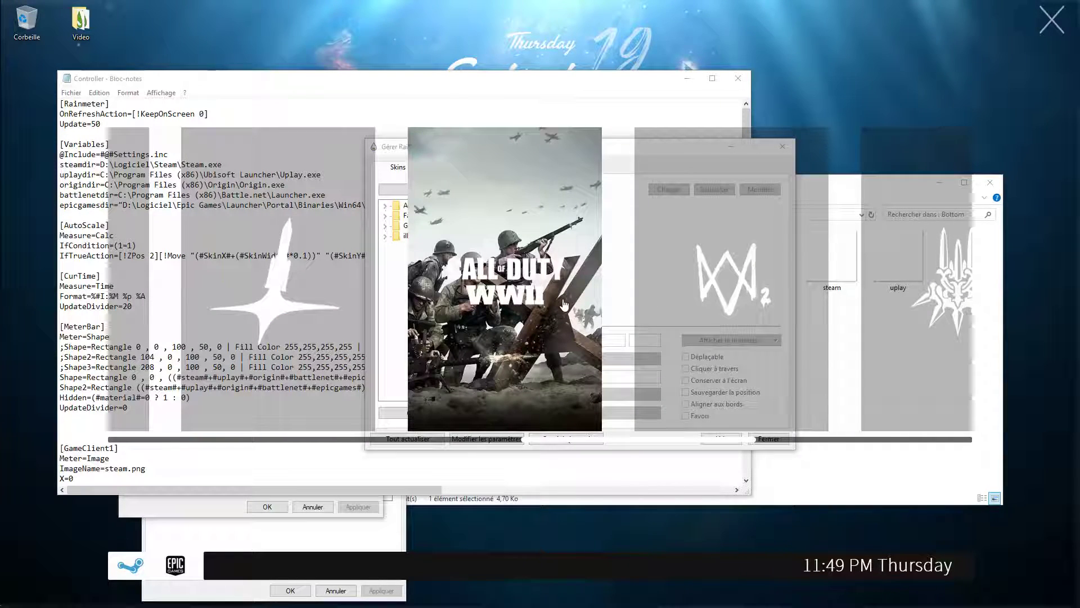
{"action": "scroll", "coordinate": [645, 318], "scroll_direction": "down", "scroll_amount": 3}
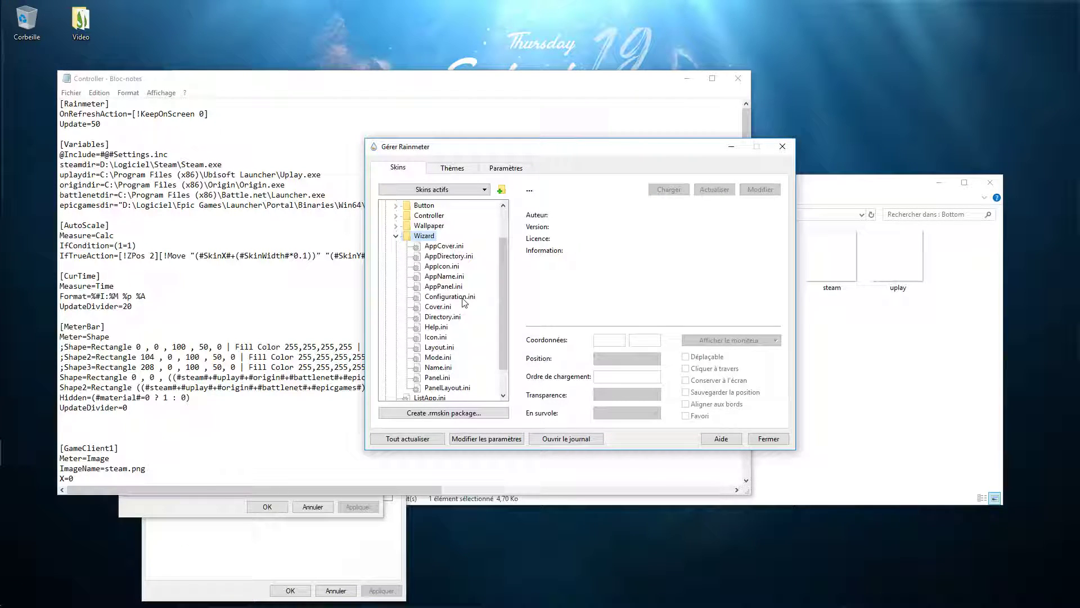
Step: Set GameHUB's number of game panels to 4 in the Wizard's Configuration.ini skin, apply it, and refresh all skins
{"action": "double_click", "coordinate": [462, 299]}
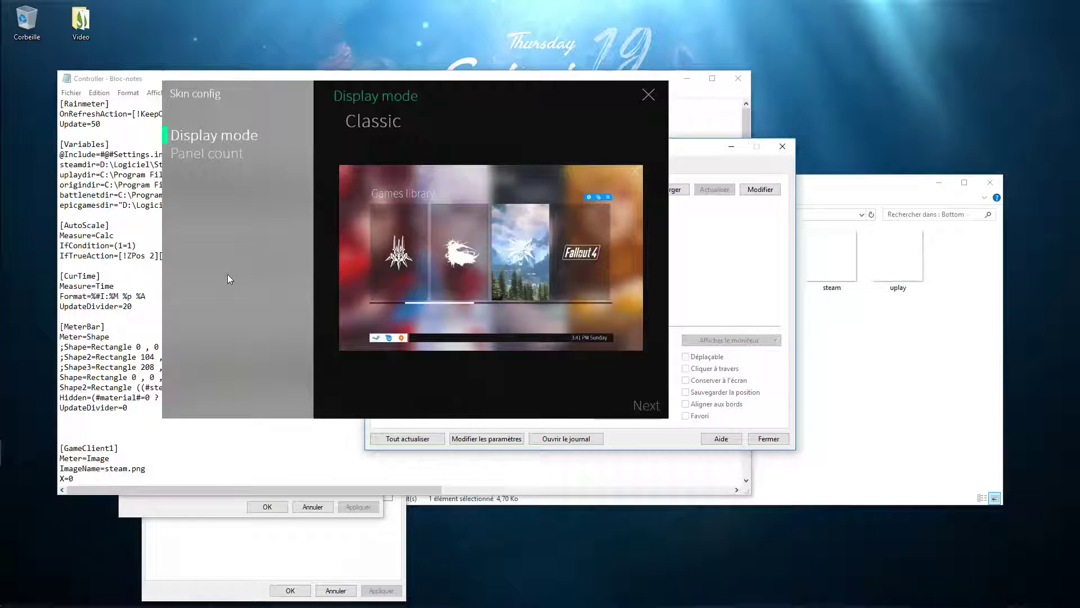
{"action": "left_click", "coordinate": [203, 157]}
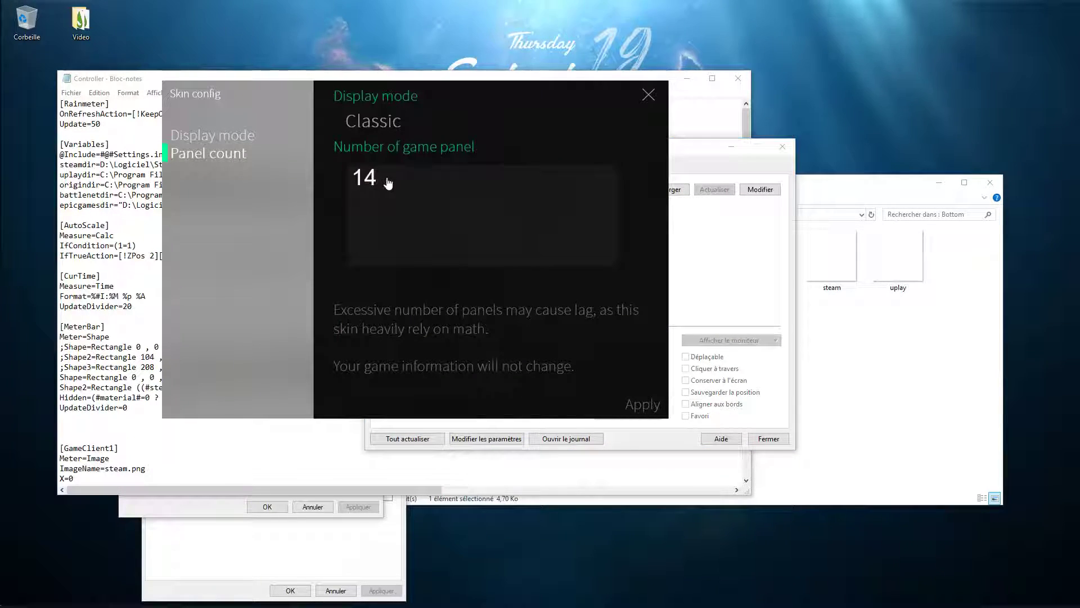
{"action": "left_click", "coordinate": [389, 180]}
{"action": "key", "text": "ctrl+a"}
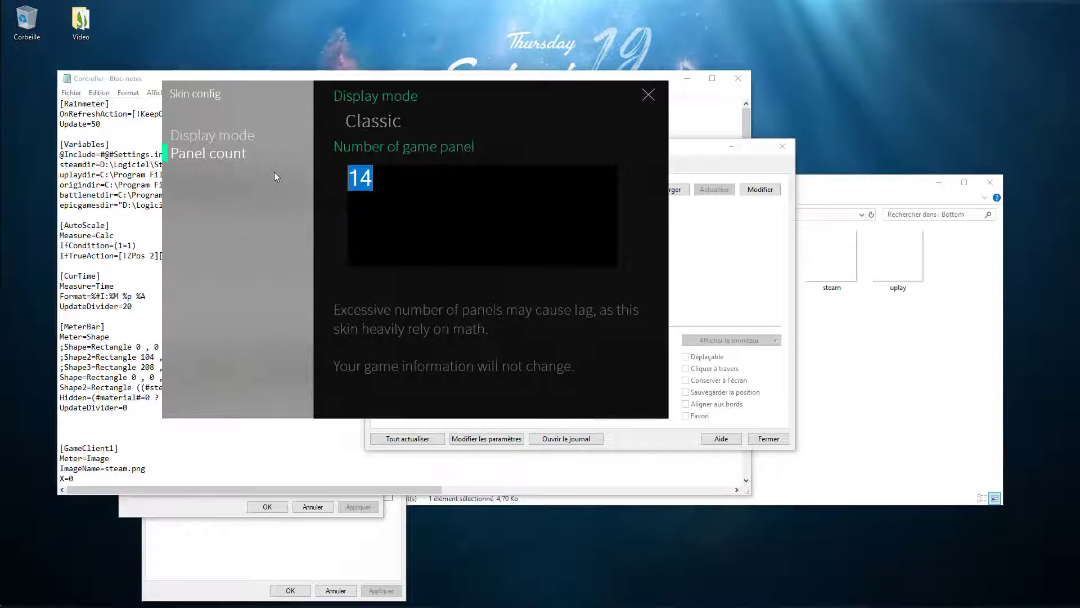
{"action": "type", "text": "4"}
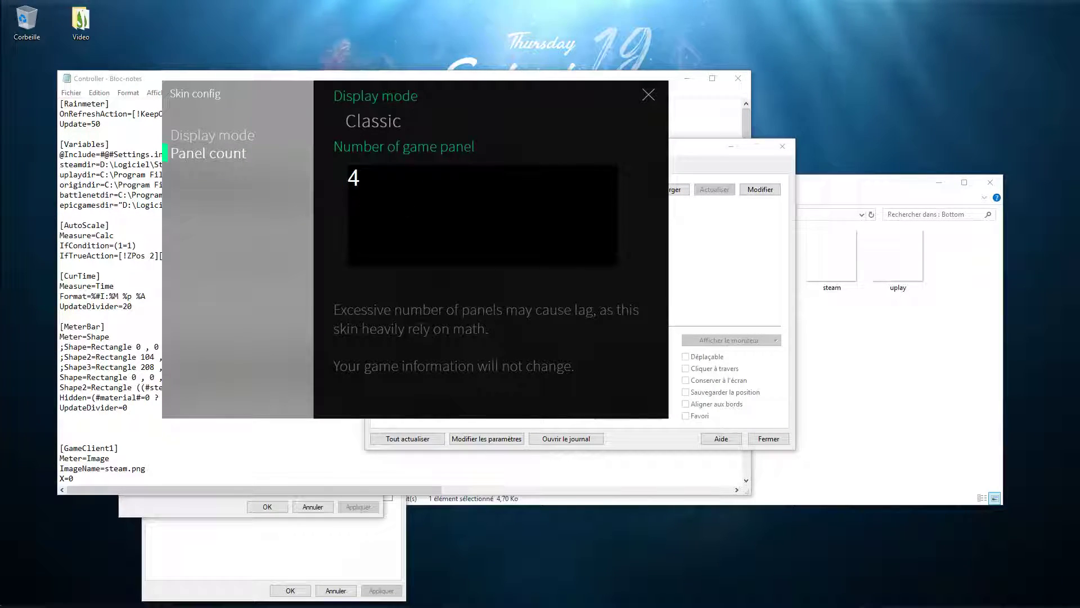
{"action": "key", "text": "Return"}
{"action": "left_click", "coordinate": [657, 408]}
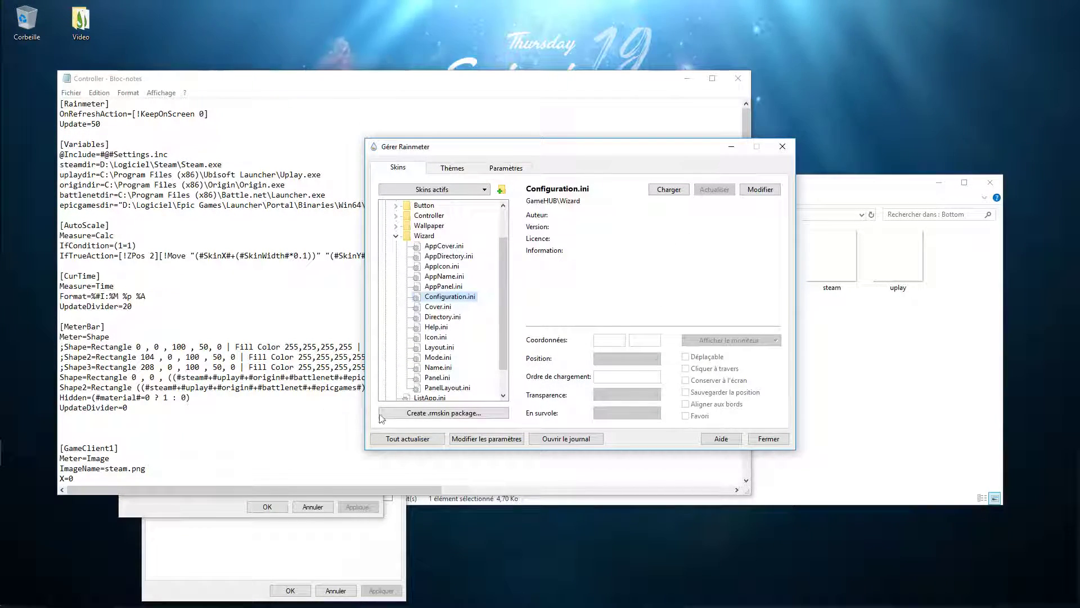
{"action": "left_click", "coordinate": [404, 441]}
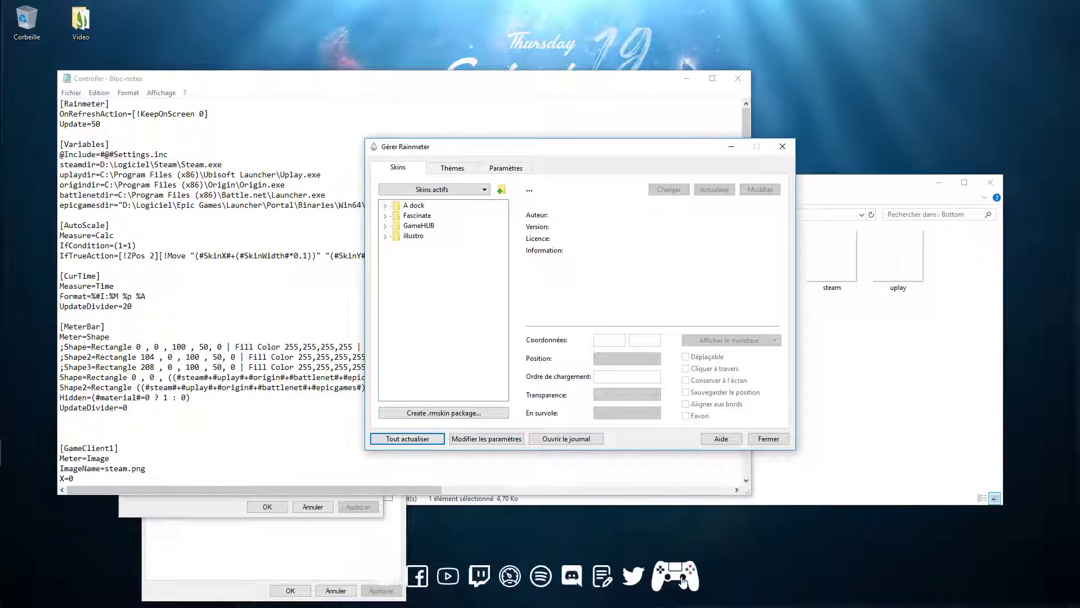
Step: Reopen GameHUB from the dock and change the Batman: Arkham Knight panel's game title to "Fortnite"
{"action": "left_click", "coordinate": [671, 577]}
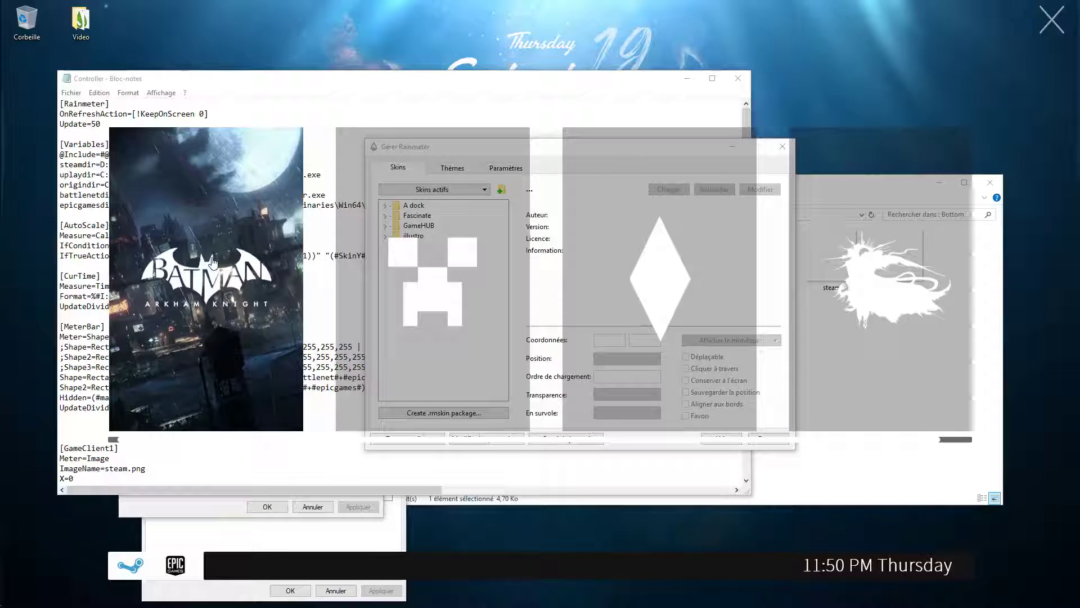
{"action": "right_click", "coordinate": [225, 261]}
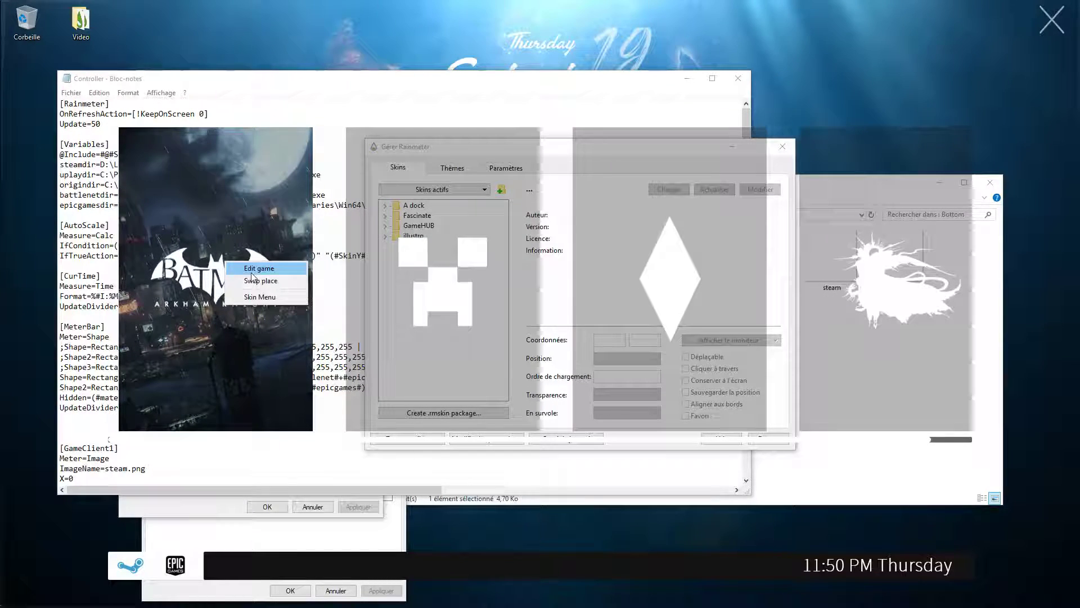
{"action": "left_click", "coordinate": [252, 270]}
{"action": "left_click", "coordinate": [366, 188]}
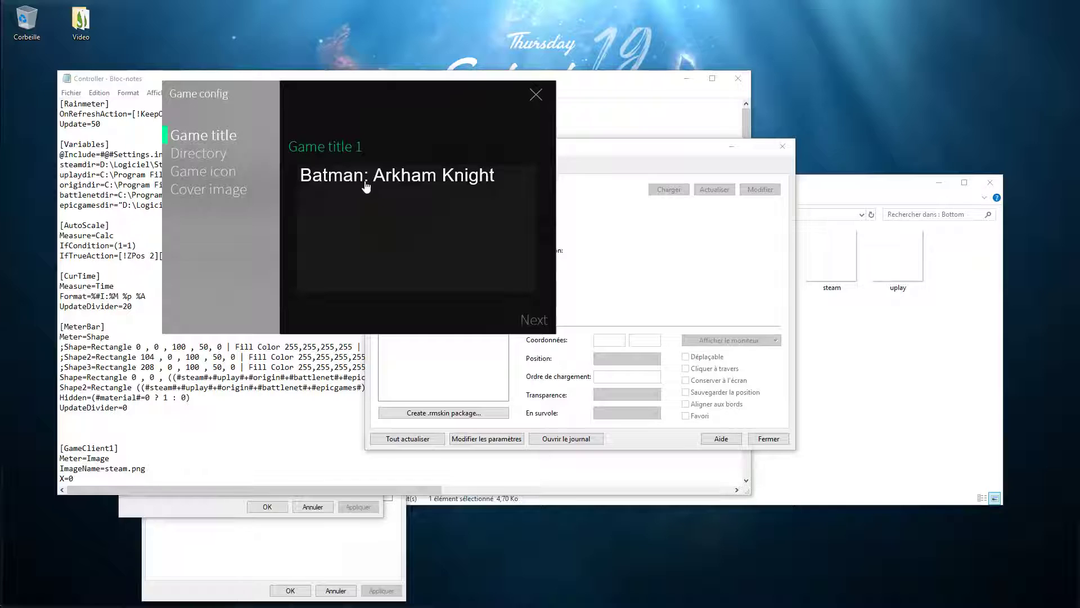
{"action": "key", "text": "ctrl+a"}
{"action": "type", "text": "Fo"}
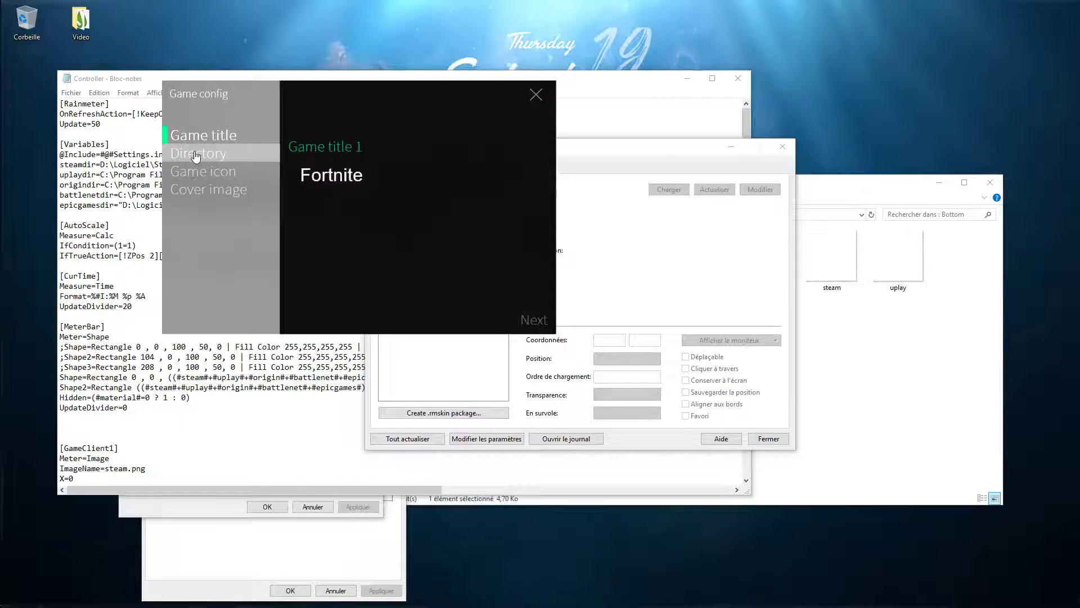
Step: Show the game's executable directory setting, launch the Epic Games Launcher, and arrange both windows so they are visible together
{"action": "left_click", "coordinate": [201, 152]}
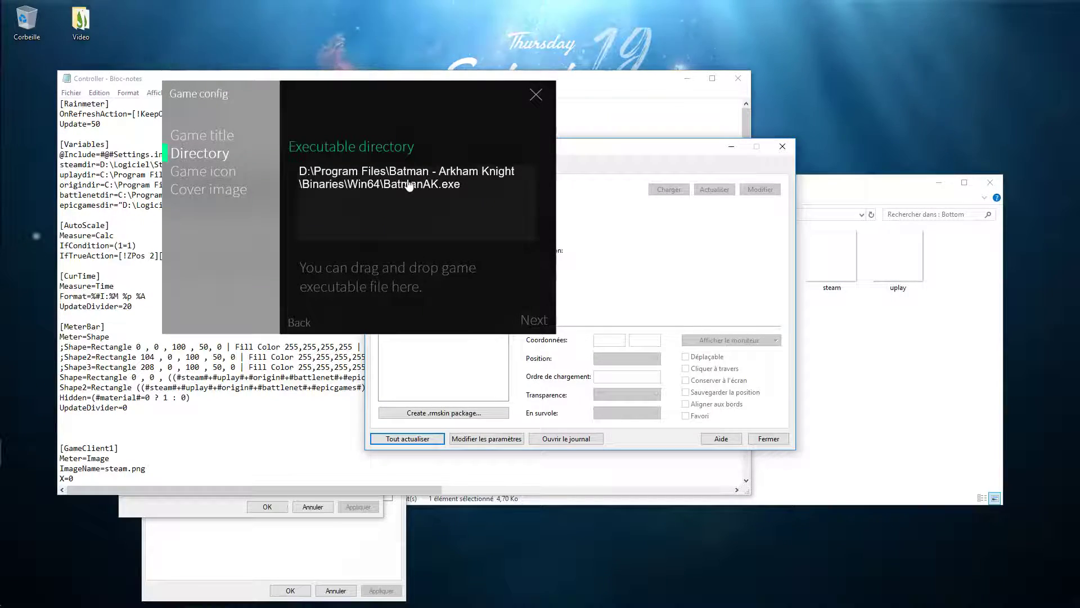
{"action": "left_click", "coordinate": [408, 179]}
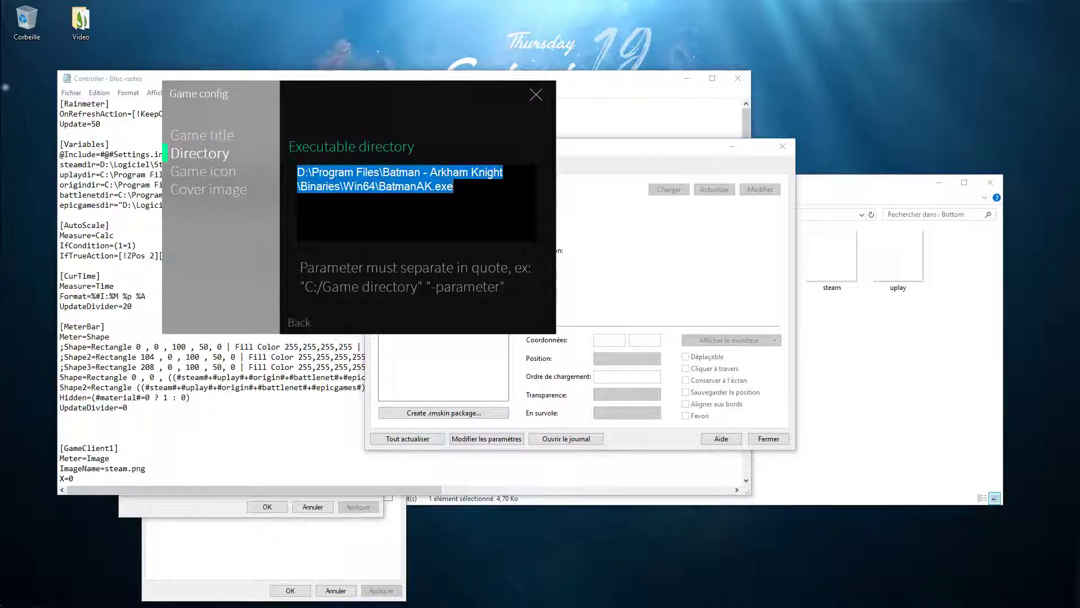
{"action": "key", "text": "BackSpace"}
{"action": "mouse_move", "coordinate": [4, 166]}
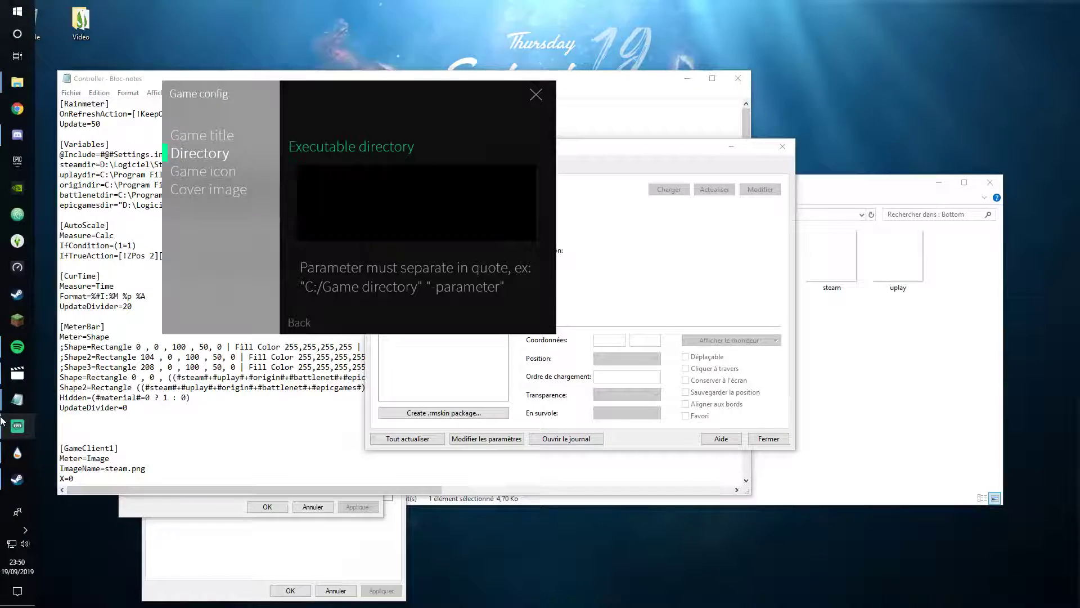
{"action": "left_click", "coordinate": [9, 164]}
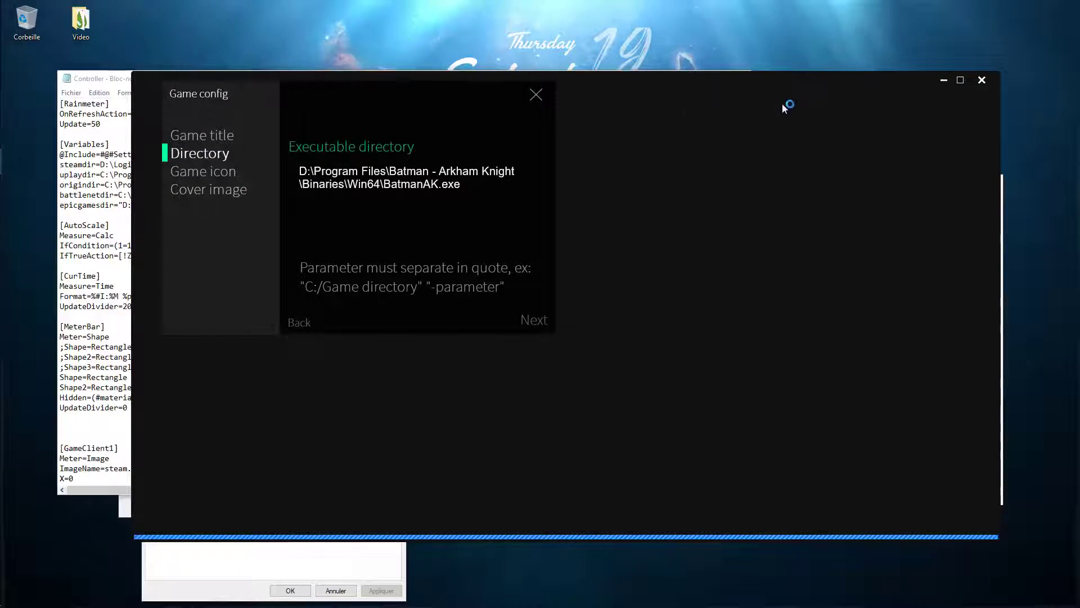
{"action": "left_click_drag", "start_coordinate": [349, 100], "coordinate": [228, 354]}
{"action": "left_click_drag", "start_coordinate": [574, 90], "coordinate": [606, 51]}
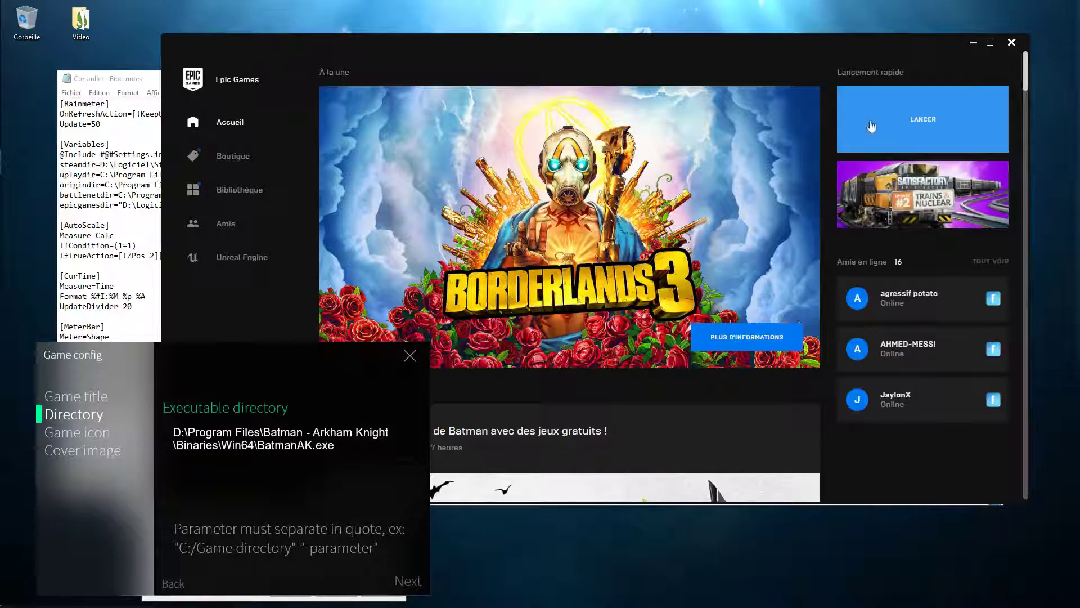
Step: Create a desktop shortcut for Fortnite from the Epic Games library
{"action": "left_click", "coordinate": [218, 187]}
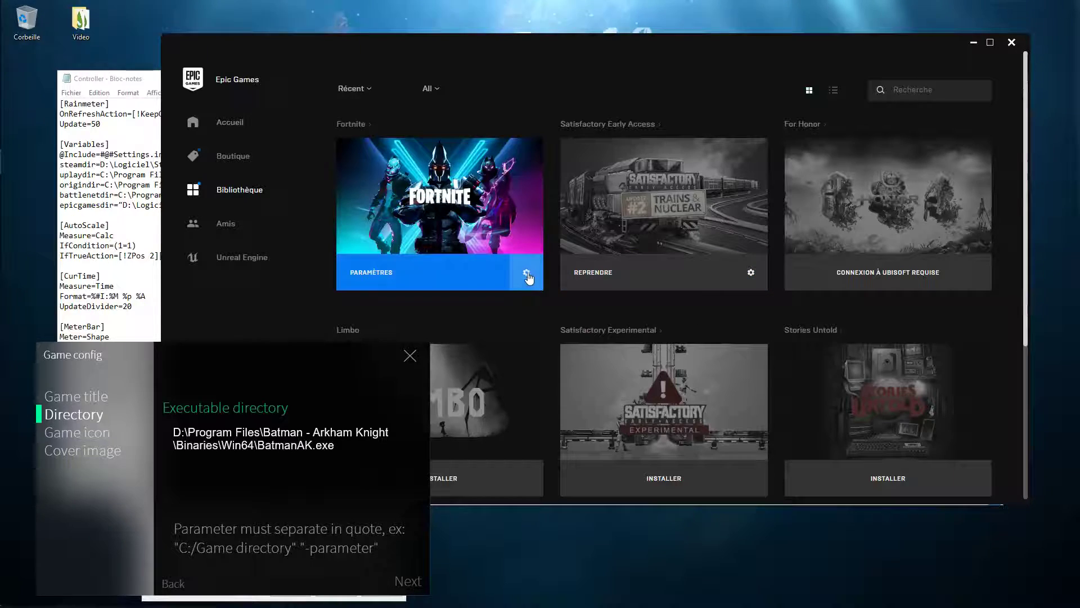
{"action": "left_click", "coordinate": [527, 275]}
{"action": "left_click_drag", "start_coordinate": [601, 98], "coordinate": [770, 77]}
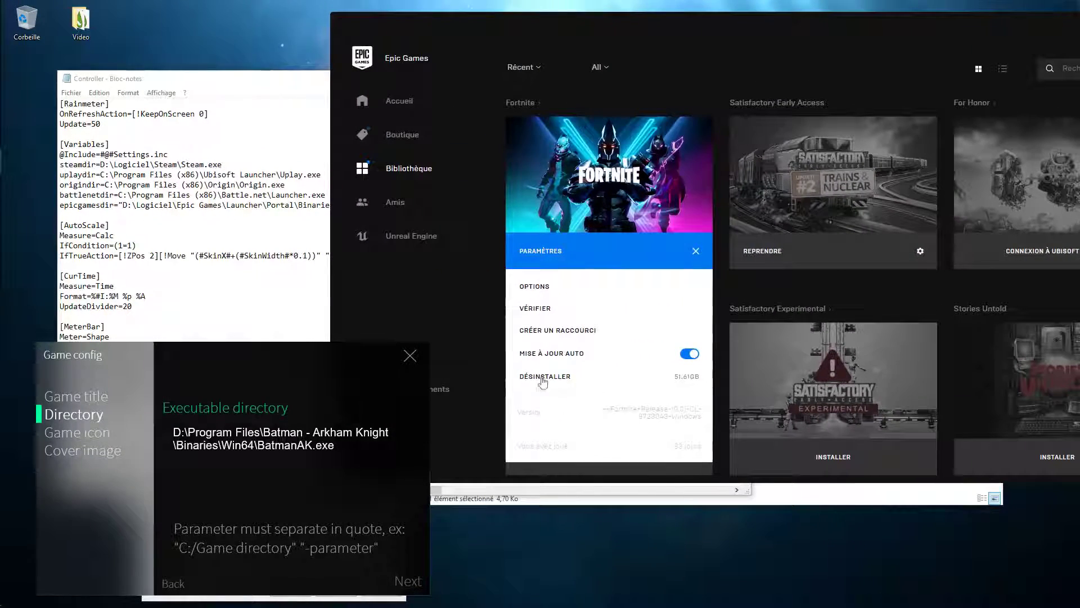
{"action": "left_click", "coordinate": [566, 332]}
Step: Replace the executable directory with "com.epicgames.launcher://apps/Fortnite?action=launch&silent=true", copied from the Fortnite shortcut's properties
{"action": "right_click", "coordinate": [20, 83]}
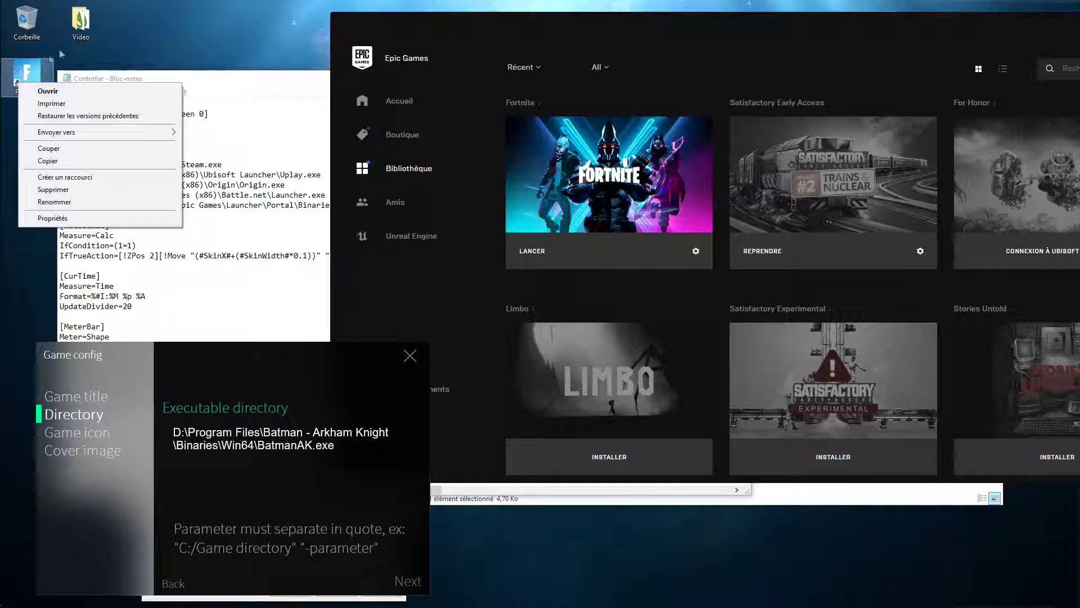
{"action": "left_click", "coordinate": [56, 218]}
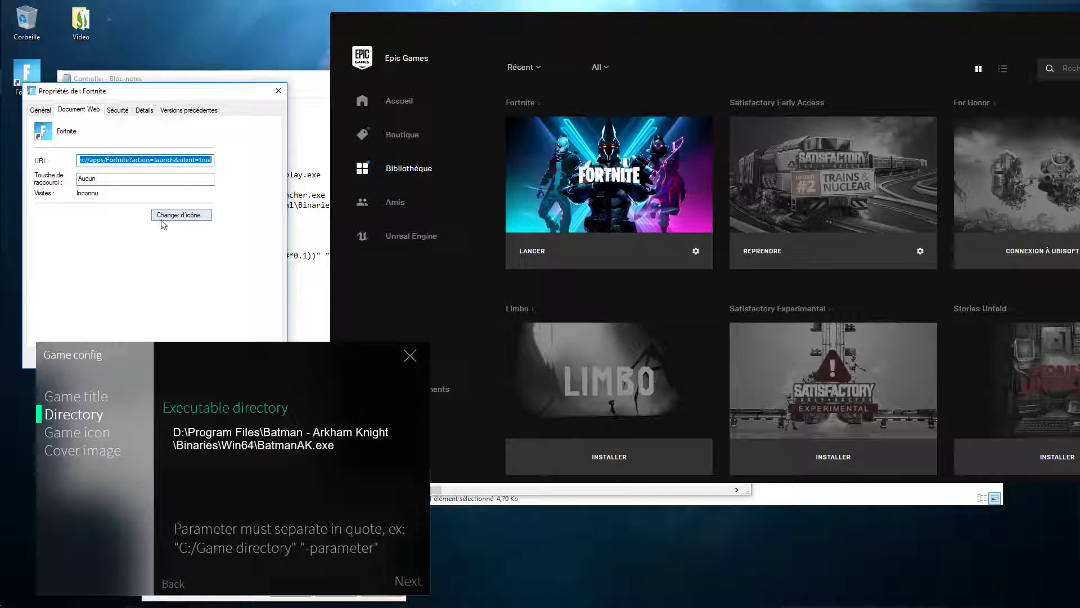
{"action": "left_click", "coordinate": [41, 110]}
{"action": "left_click", "coordinate": [97, 115]}
{"action": "key", "text": "ctrl+c"}
{"action": "triple_click", "coordinate": [289, 434]}
{"action": "key", "text": "ctrl+v"}
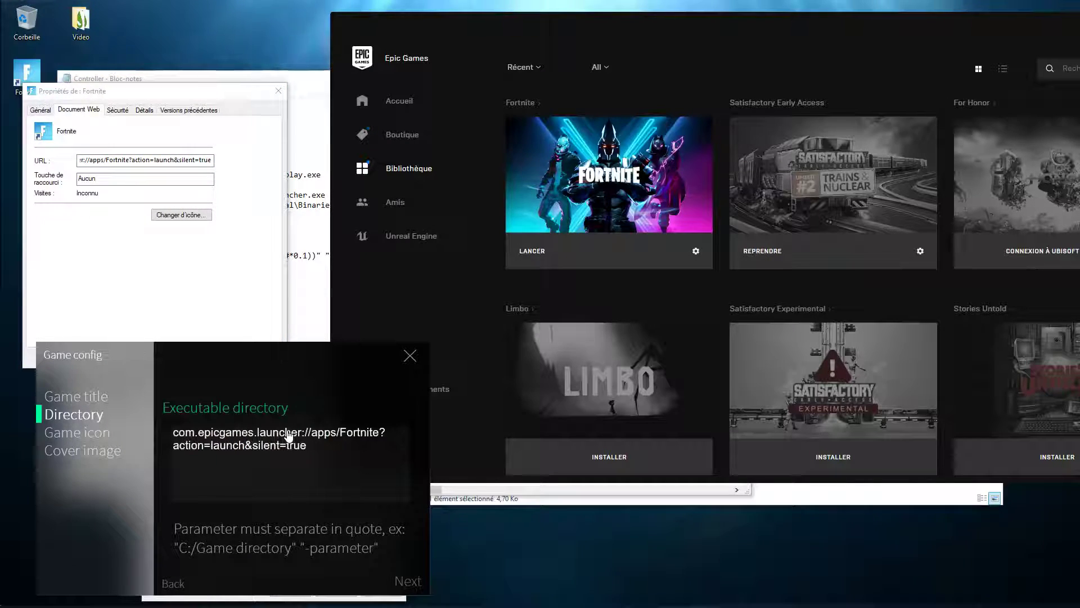
Step: Replace the panel's game icon with the fortnite image from the skin's Spectrum folder, checking the image at full size first
{"action": "left_click", "coordinate": [406, 581]}
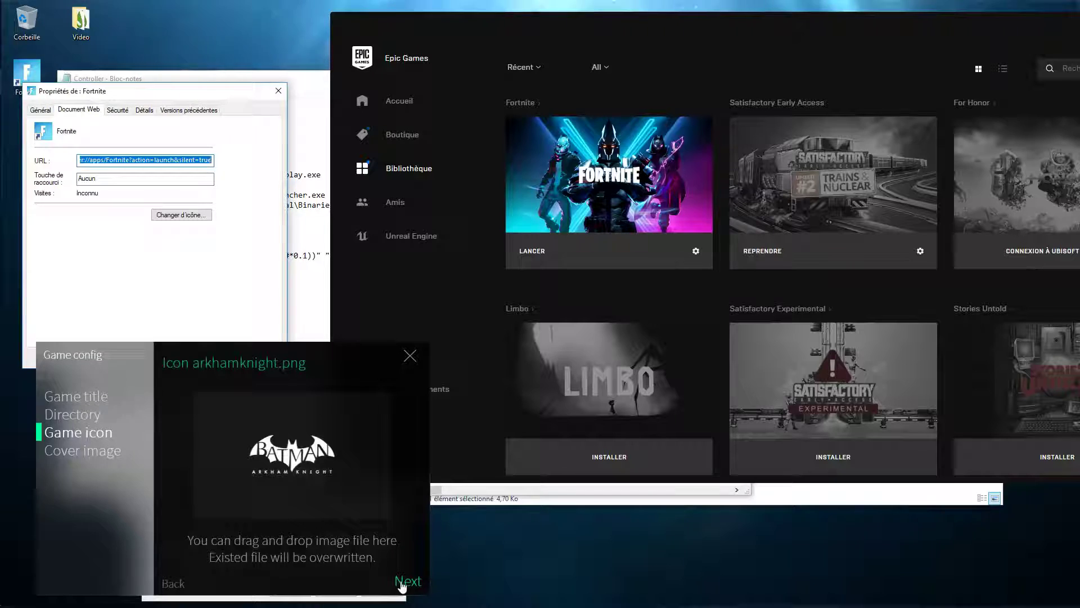
{"action": "left_click", "coordinate": [282, 460]}
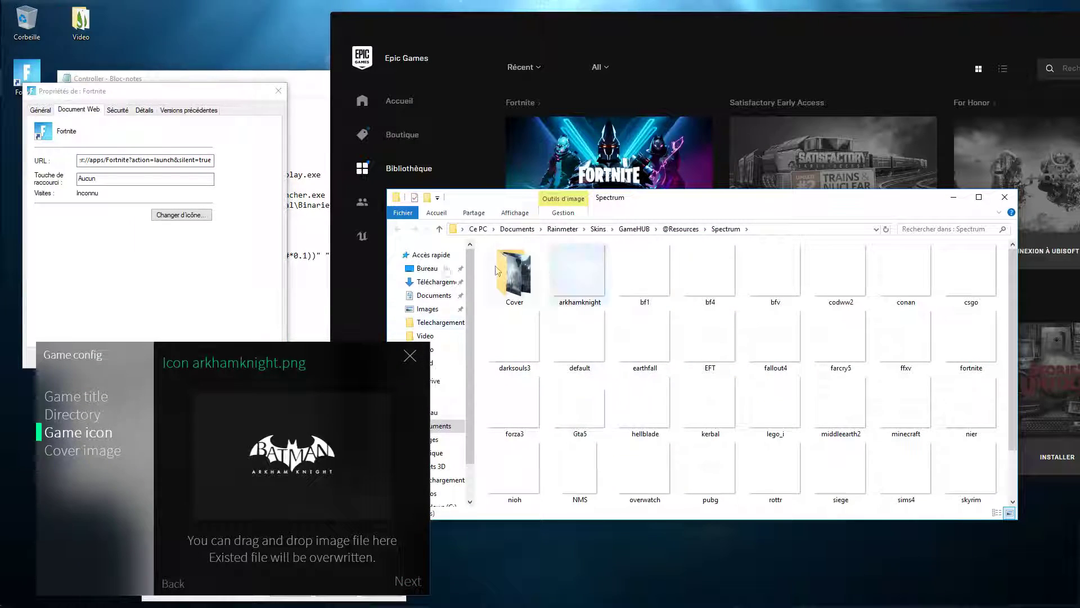
{"action": "double_click", "coordinate": [965, 352]}
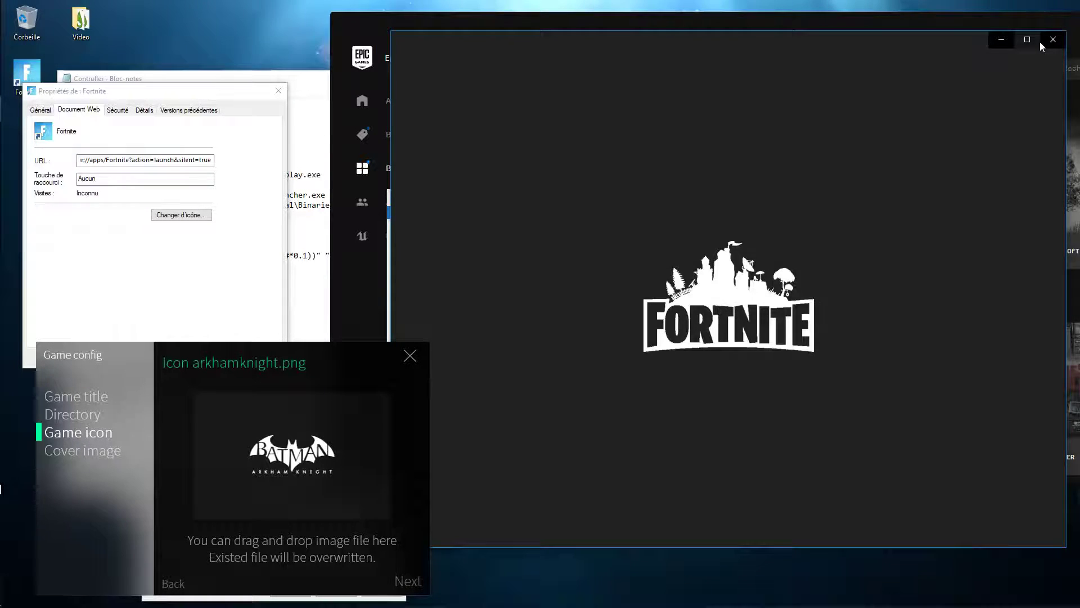
{"action": "left_click", "coordinate": [1047, 40]}
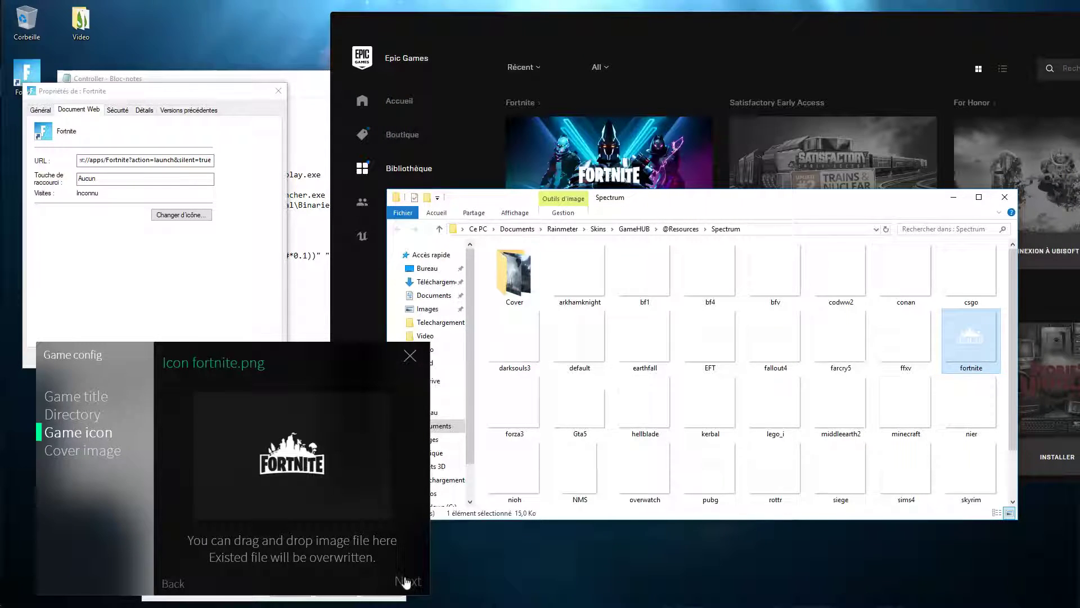
Step: Set the panel's cover image to the fortnite picture from the Cover folder and finish the game configuration
{"action": "left_click", "coordinate": [406, 581]}
{"action": "left_click", "coordinate": [294, 475]}
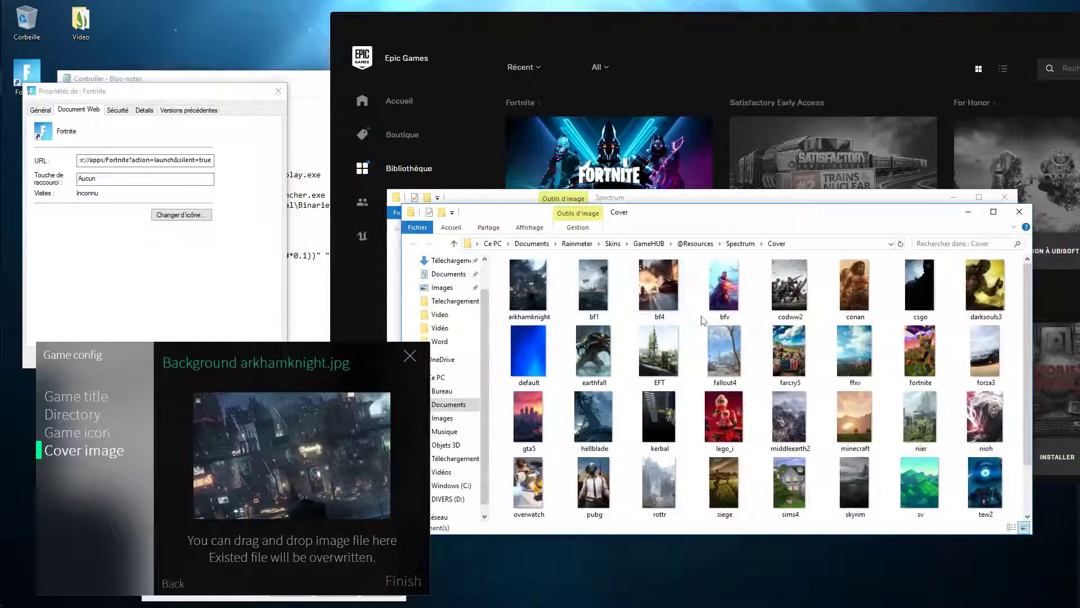
{"action": "left_click", "coordinate": [920, 365]}
{"action": "left_click_drag", "start_coordinate": [917, 364], "coordinate": [292, 456]}
{"action": "left_click", "coordinate": [394, 580]}
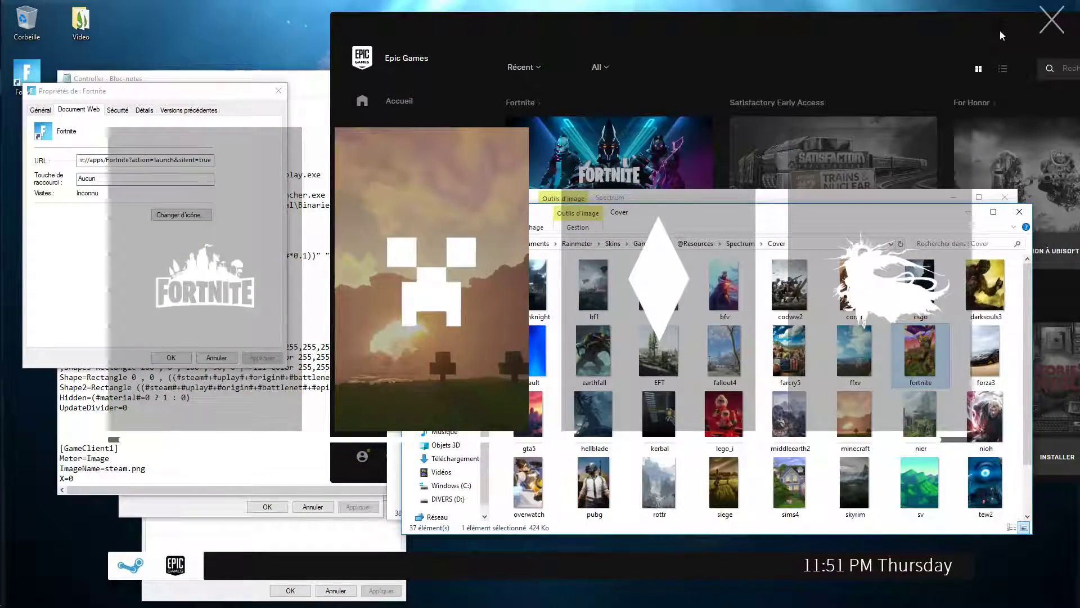
Step: Close GameHUB, the Cover and Spectrum folders, the Epic Games Launcher, the Fortnite shortcut properties, the Rainmeter manager and the Controller text file
{"action": "left_click", "coordinate": [1051, 20]}
{"action": "left_click", "coordinate": [1019, 211]}
{"action": "left_click", "coordinate": [1005, 197]}
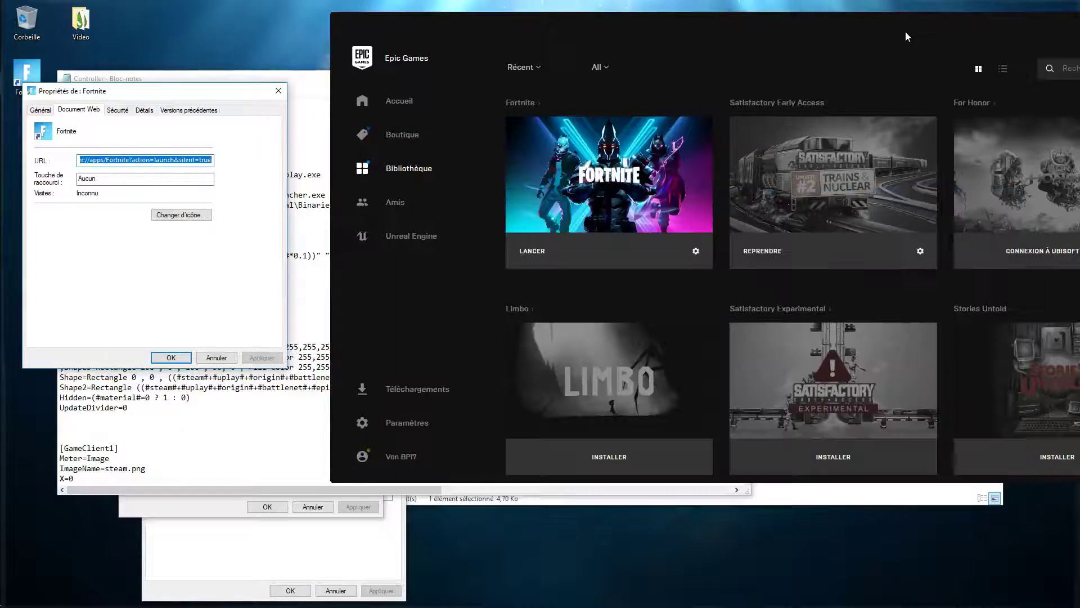
{"action": "left_click_drag", "start_coordinate": [907, 35], "coordinate": [624, 84]}
{"action": "key", "text": "alt+F4"}
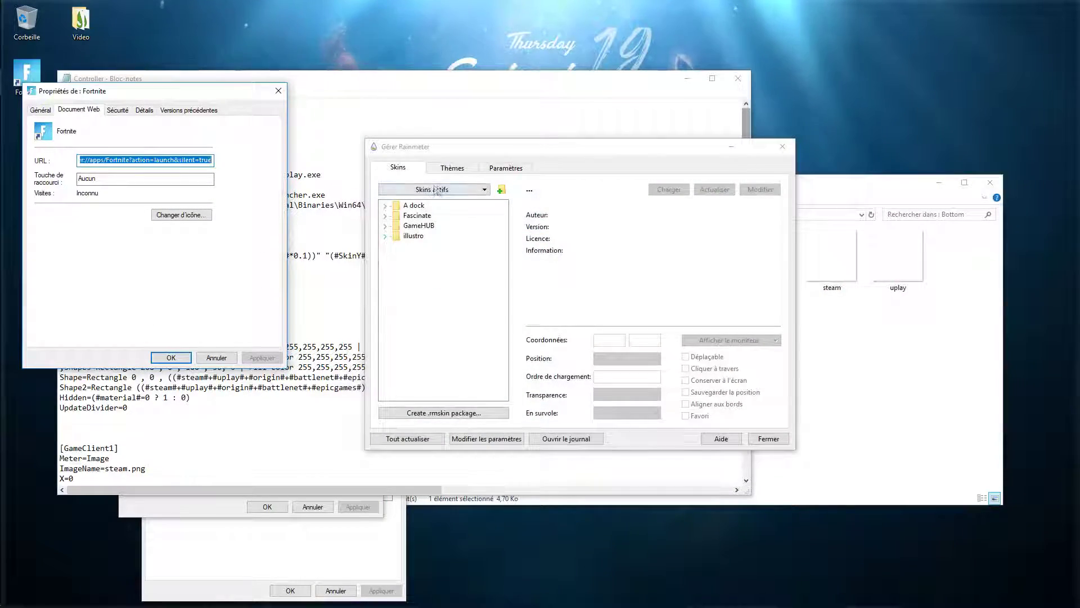
{"action": "key", "text": "alt+F4"}
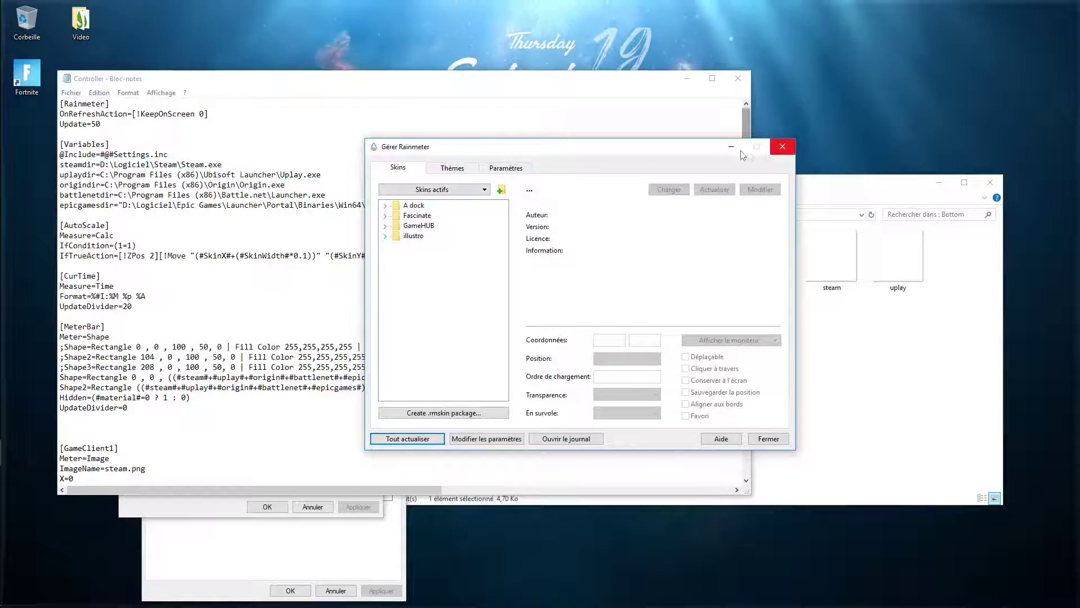
{"action": "key", "text": "alt+F4"}
{"action": "key", "text": "alt+F4"}
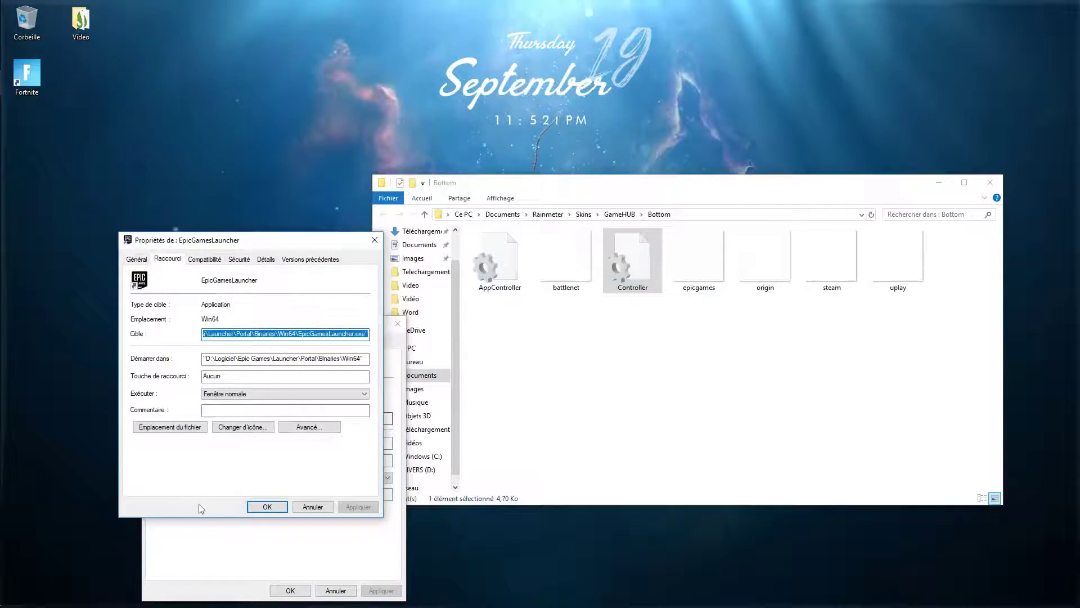
Step: Test the Fortnite panel by launching the game from GameHUB, and examine the running processes in Task Manager
{"action": "left_click", "coordinate": [675, 577]}
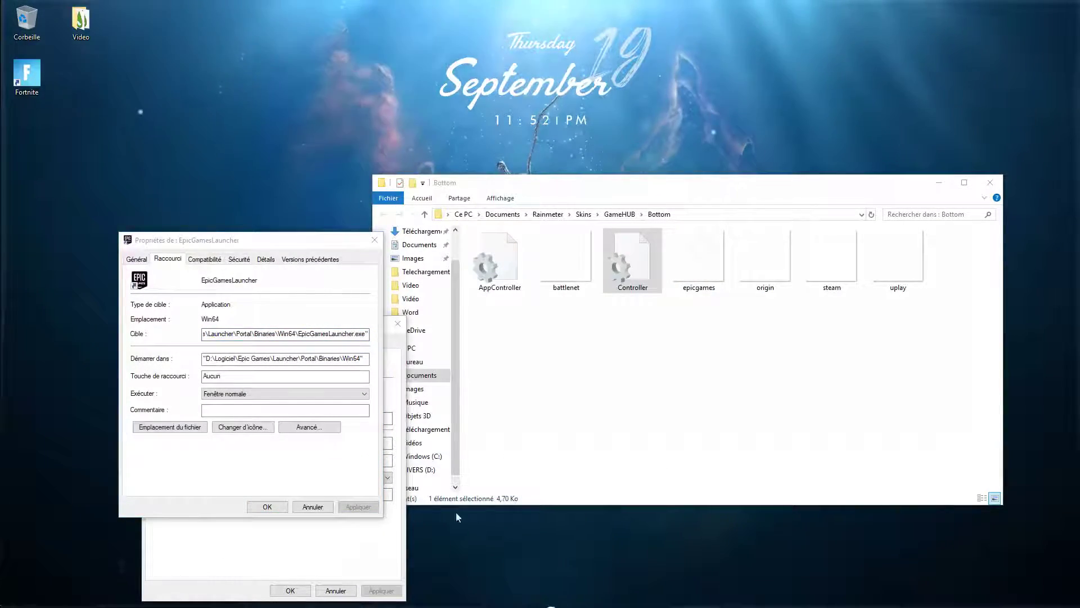
{"action": "left_click", "coordinate": [195, 328]}
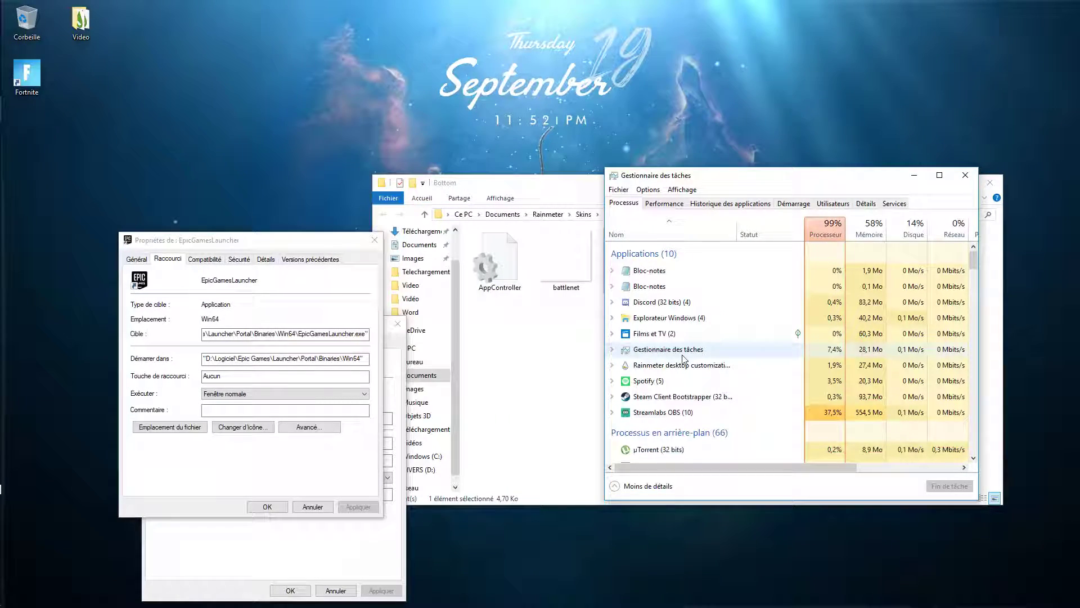
{"action": "scroll", "coordinate": [675, 287], "scroll_direction": "down", "scroll_amount": 2}
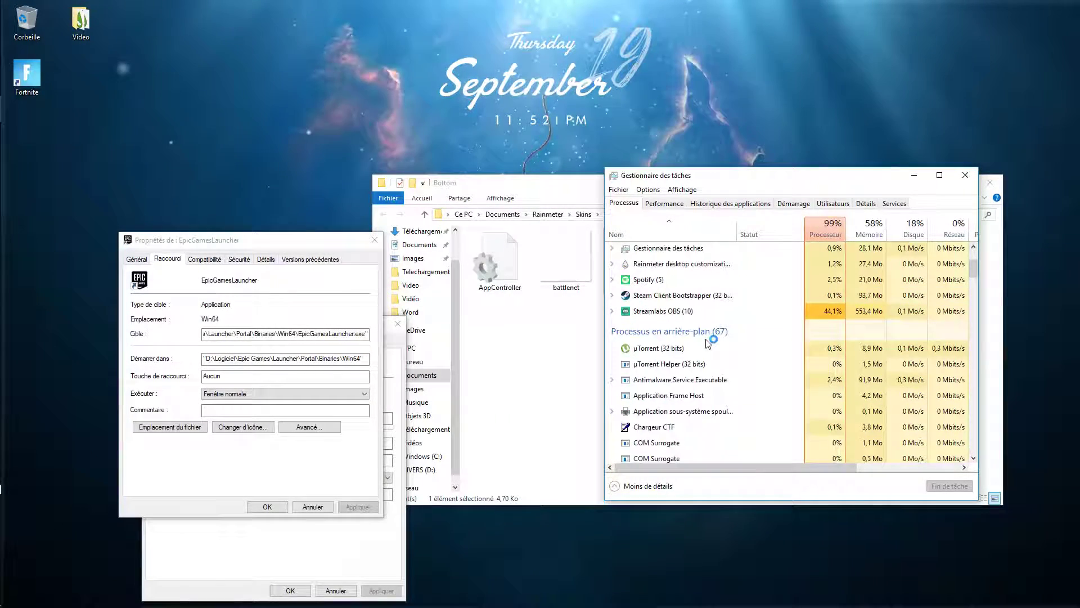
{"action": "scroll", "coordinate": [703, 338], "scroll_direction": "up", "scroll_amount": 2}
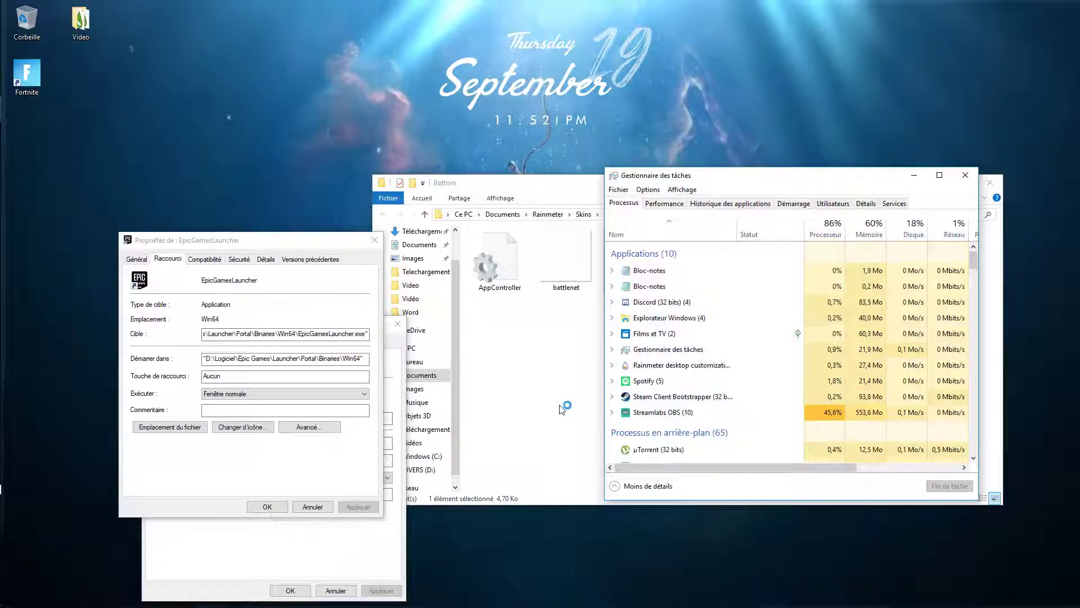
{"action": "left_click", "coordinate": [676, 594]}
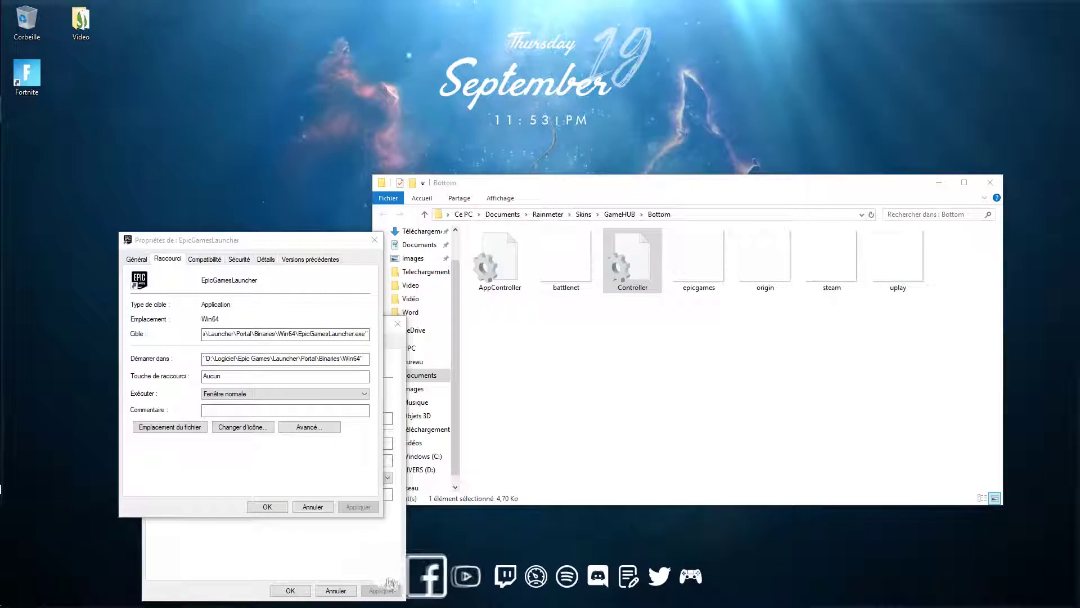
Step: Switch to Chrome, search Google Images for "minecraft wallpaper", and browse the pictures for a suitable cover
{"action": "left_click_drag", "start_coordinate": [1, 7], "coordinate": [225, 1]}
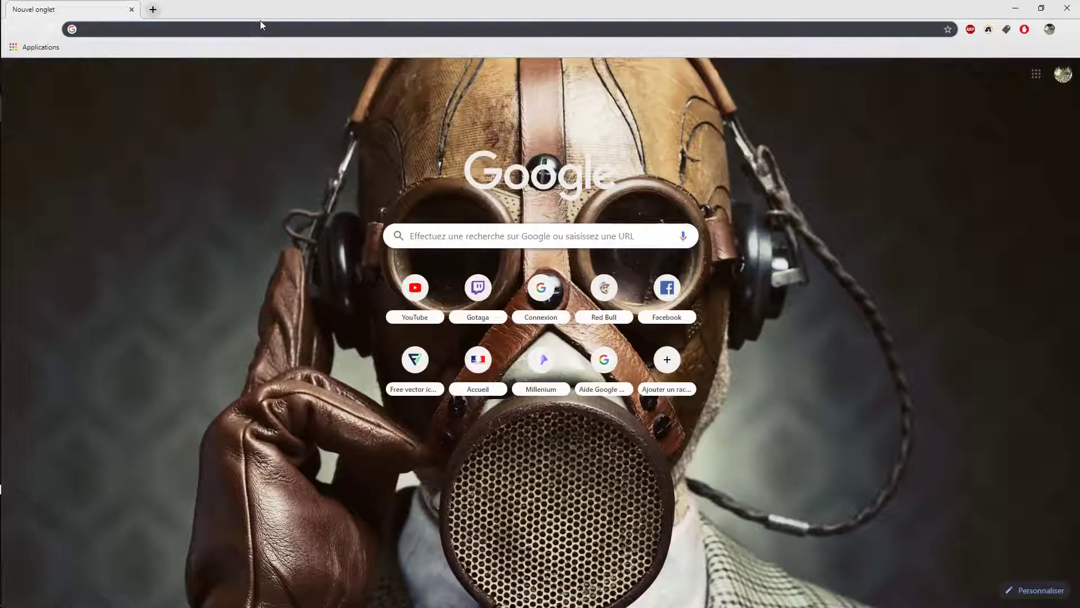
{"action": "type", "text": "minecra"}
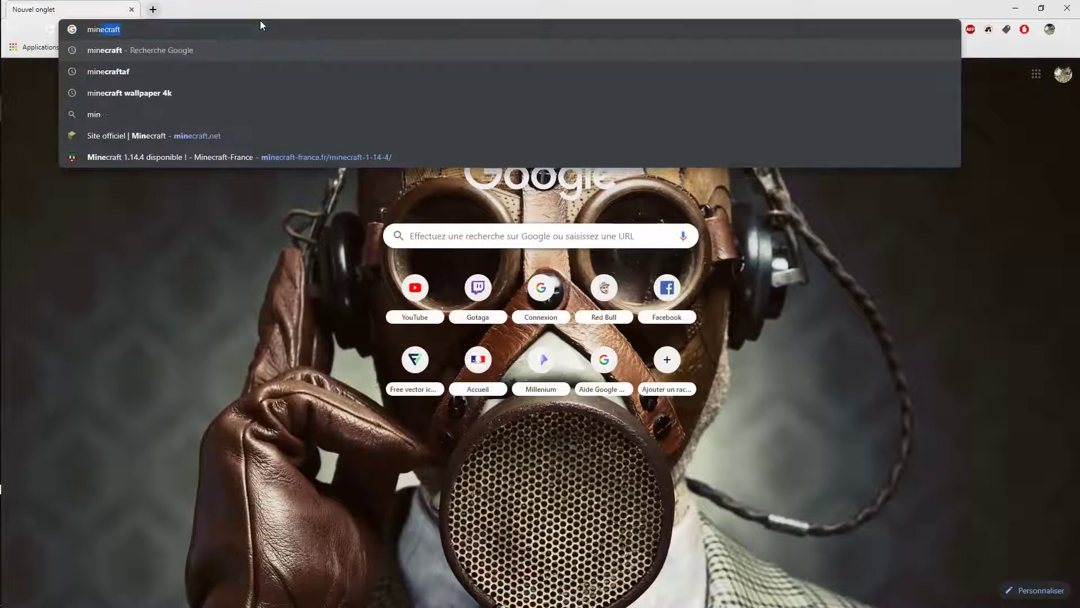
{"action": "type", "text": "ft wallpeper"}
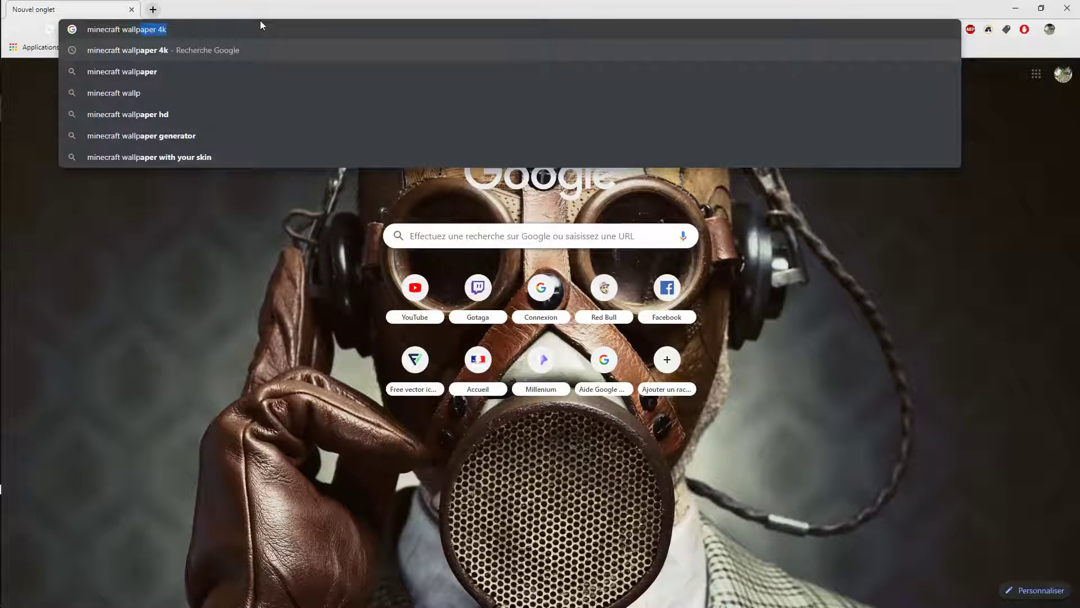
{"action": "key", "text": "Return"}
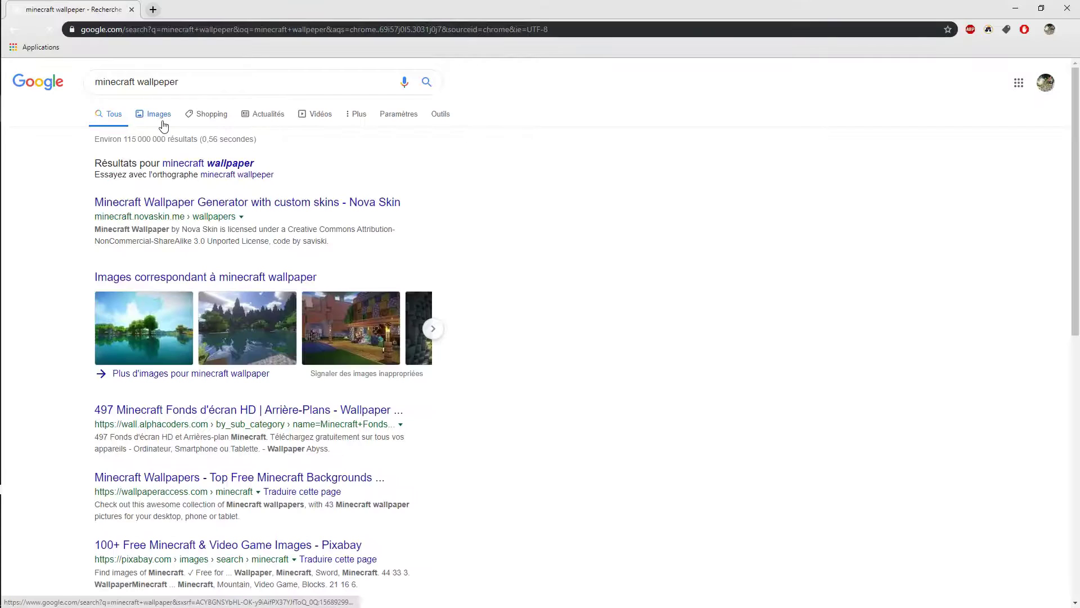
{"action": "left_click", "coordinate": [163, 124]}
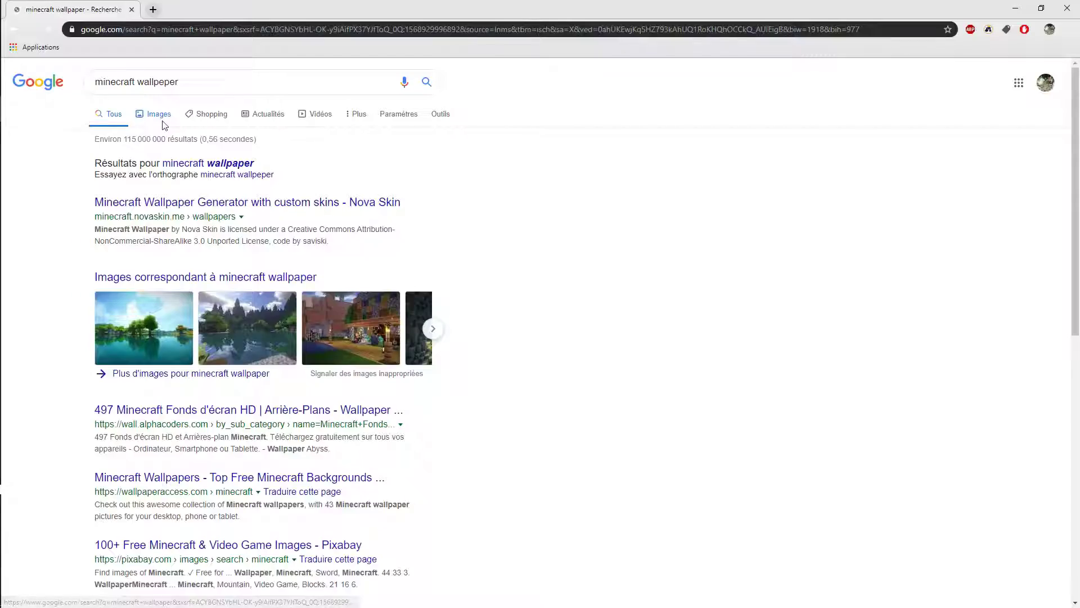
{"action": "scroll", "coordinate": [506, 298], "scroll_direction": "down", "scroll_amount": 1}
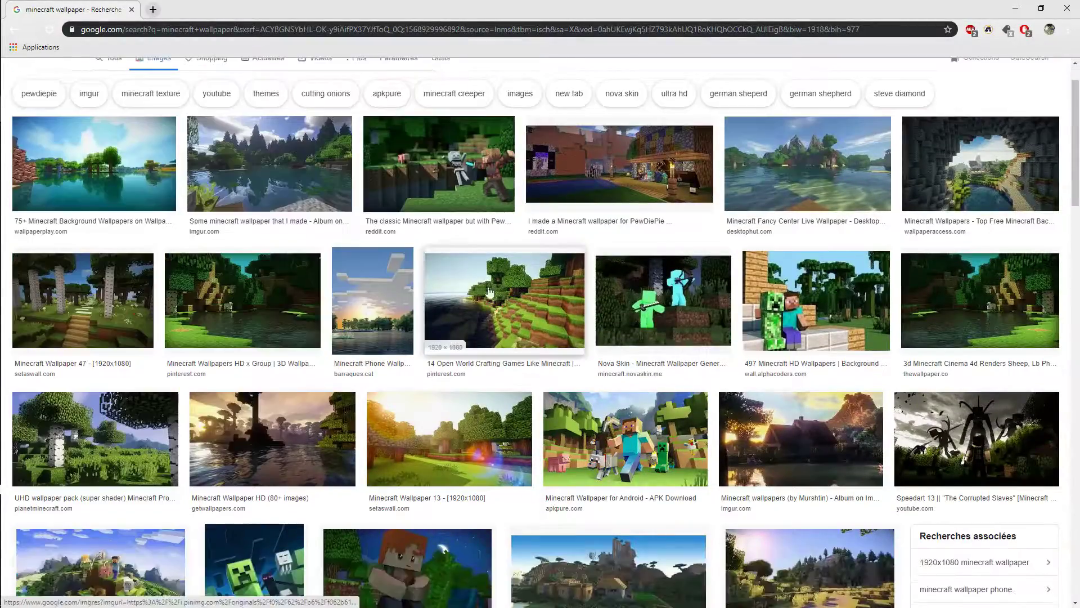
{"action": "scroll", "coordinate": [402, 280], "scroll_direction": "down", "scroll_amount": 5}
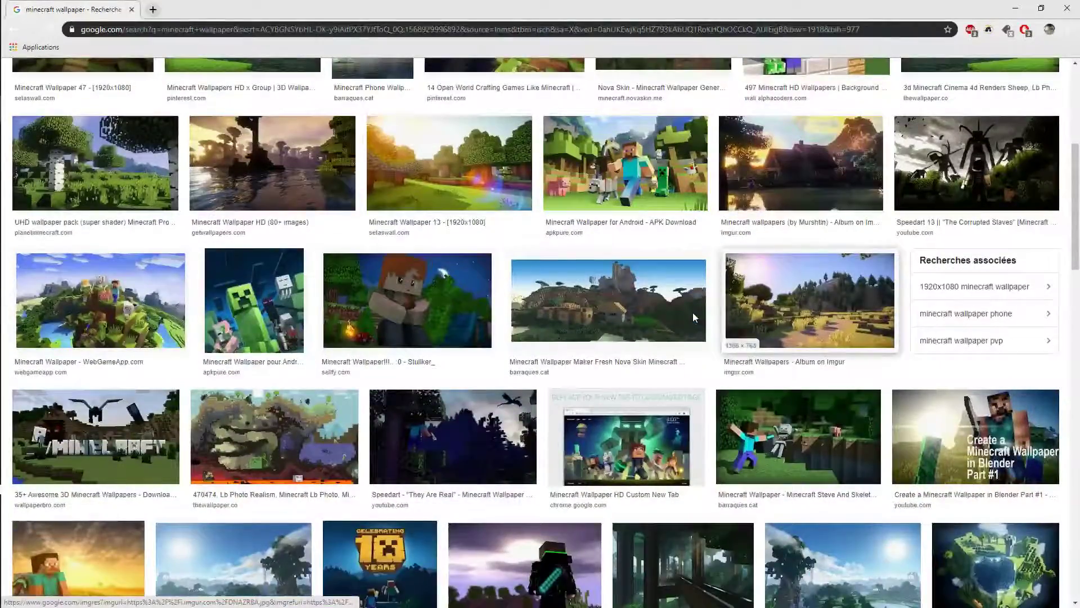
{"action": "scroll", "coordinate": [546, 298], "scroll_direction": "down", "scroll_amount": 7}
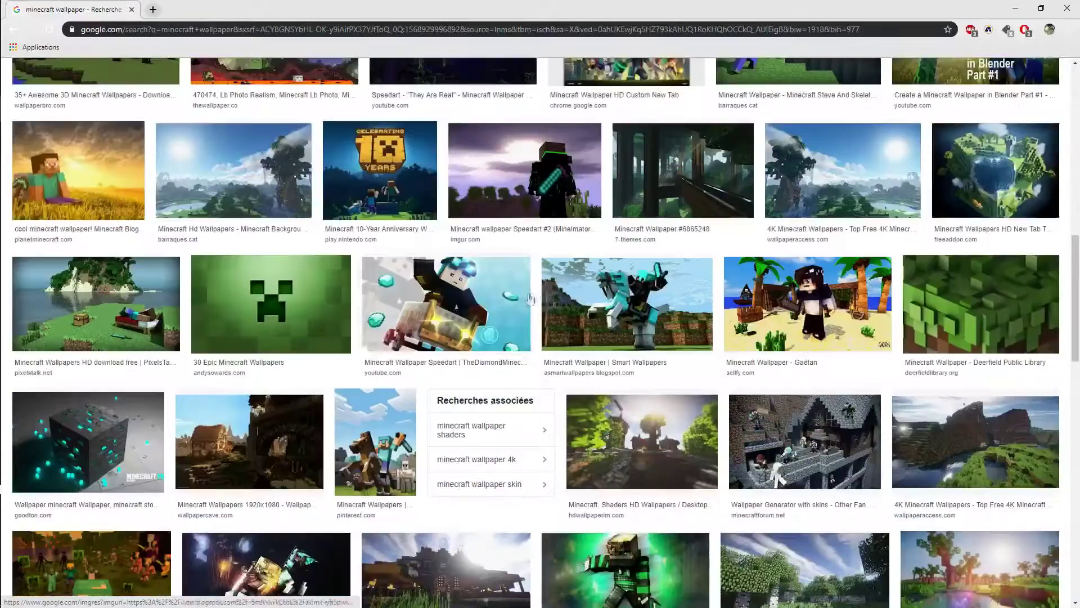
{"action": "scroll", "coordinate": [446, 307], "scroll_direction": "up", "scroll_amount": 1}
{"action": "scroll", "coordinate": [446, 307], "scroll_direction": "up", "scroll_amount": 20}
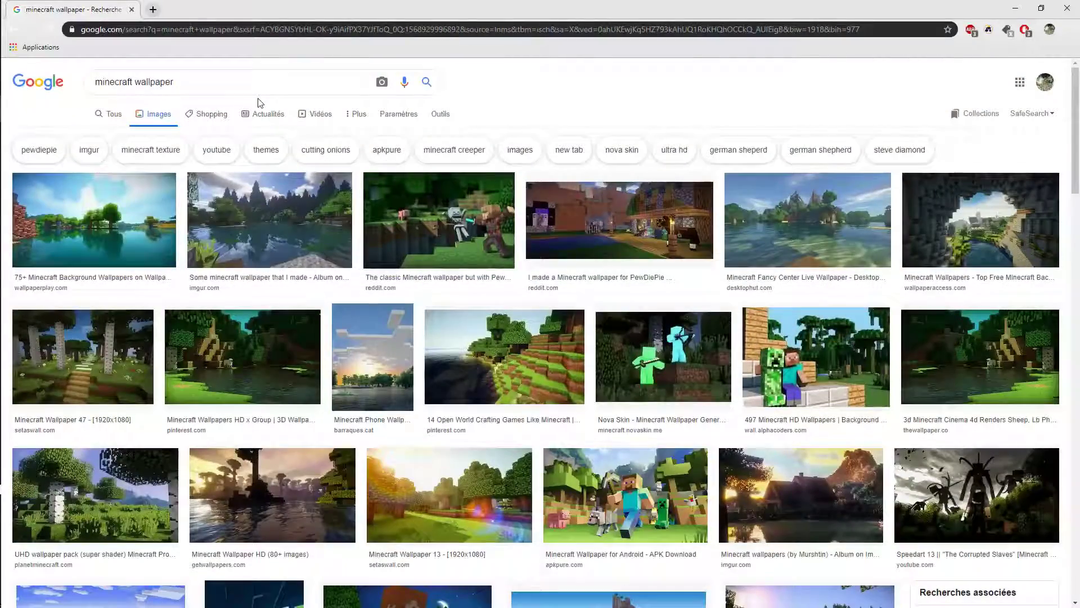
Step: Refine the image search to "minecraft wallpaper 4k" and look through the pictures
{"action": "left_click", "coordinate": [258, 82]}
{"action": "type", "text": "4k"}
{"action": "key", "text": "Return"}
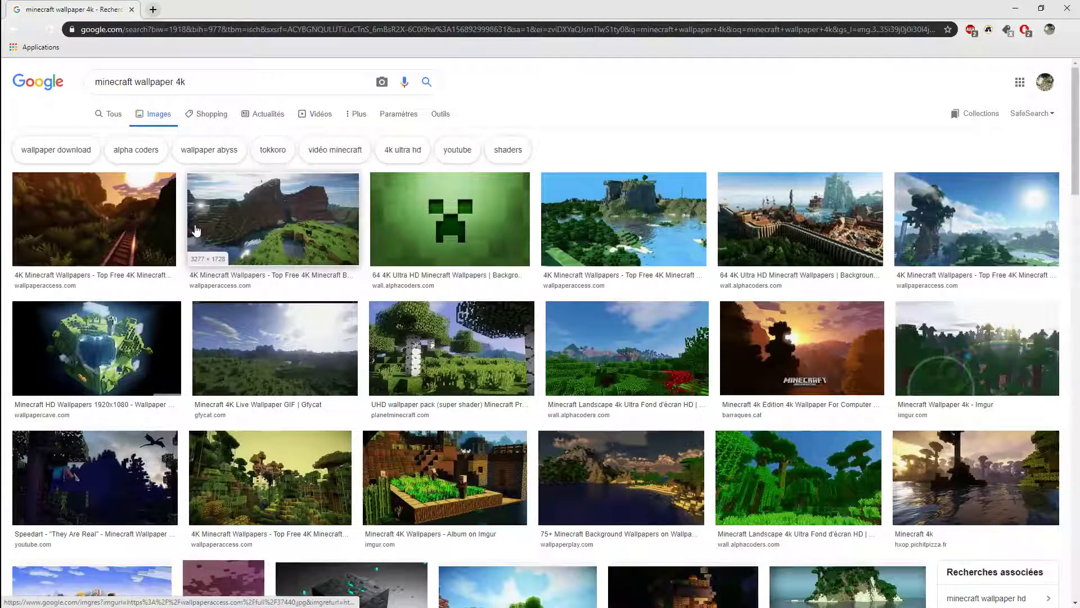
{"action": "scroll", "coordinate": [195, 230], "scroll_direction": "down", "scroll_amount": 2}
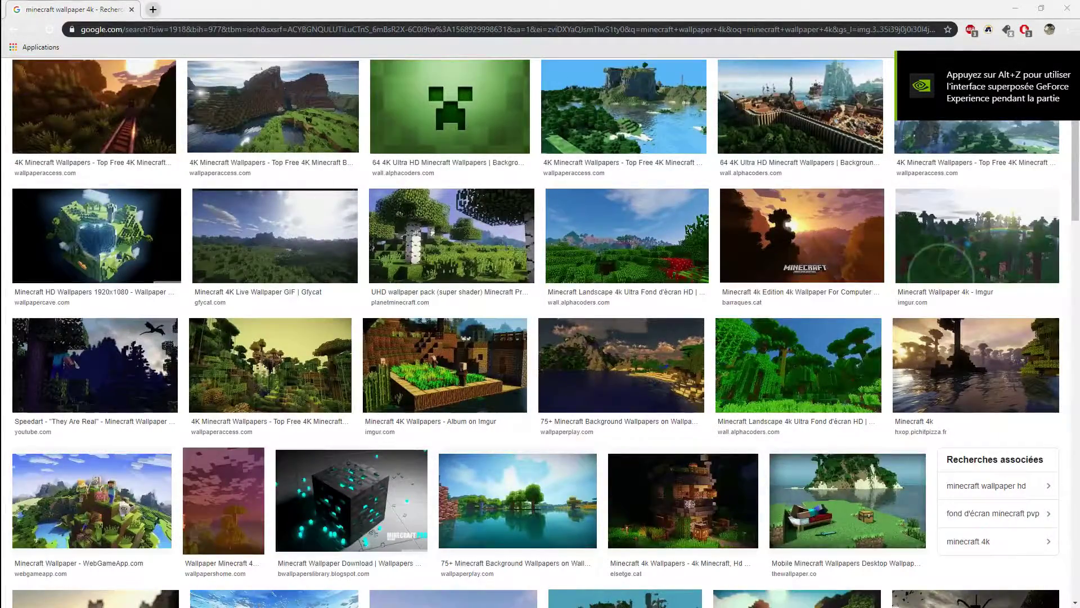
{"action": "scroll", "coordinate": [446, 394], "scroll_direction": "down", "scroll_amount": 2}
{"action": "scroll", "coordinate": [447, 434], "scroll_direction": "up", "scroll_amount": 4}
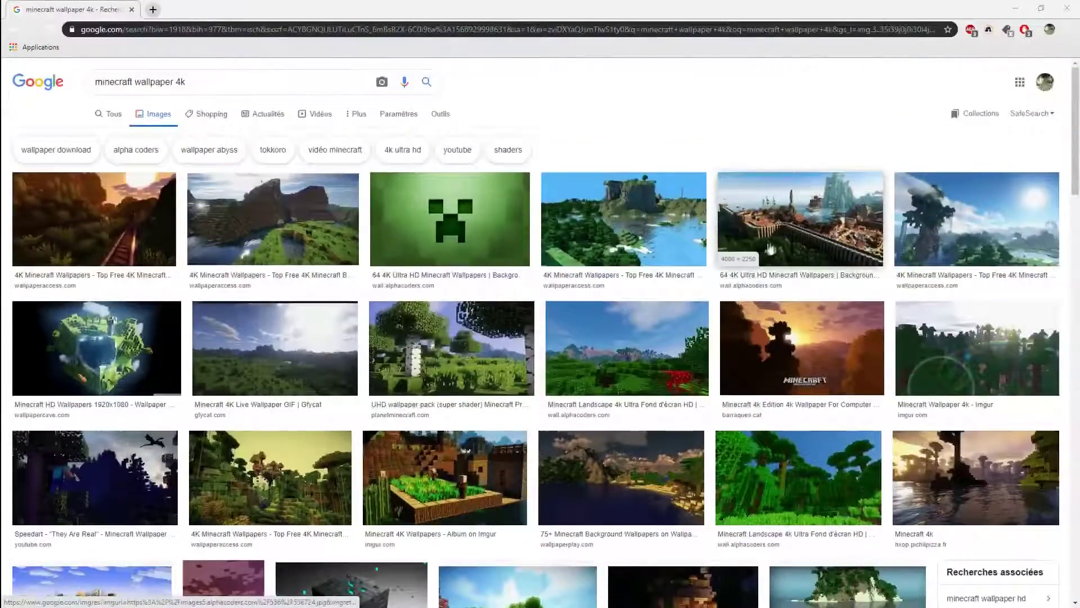
Step: Preview the walled harbour town, the giant tree landscape and the green Creeper face wallpapers to compare them
{"action": "left_click", "coordinate": [768, 248]}
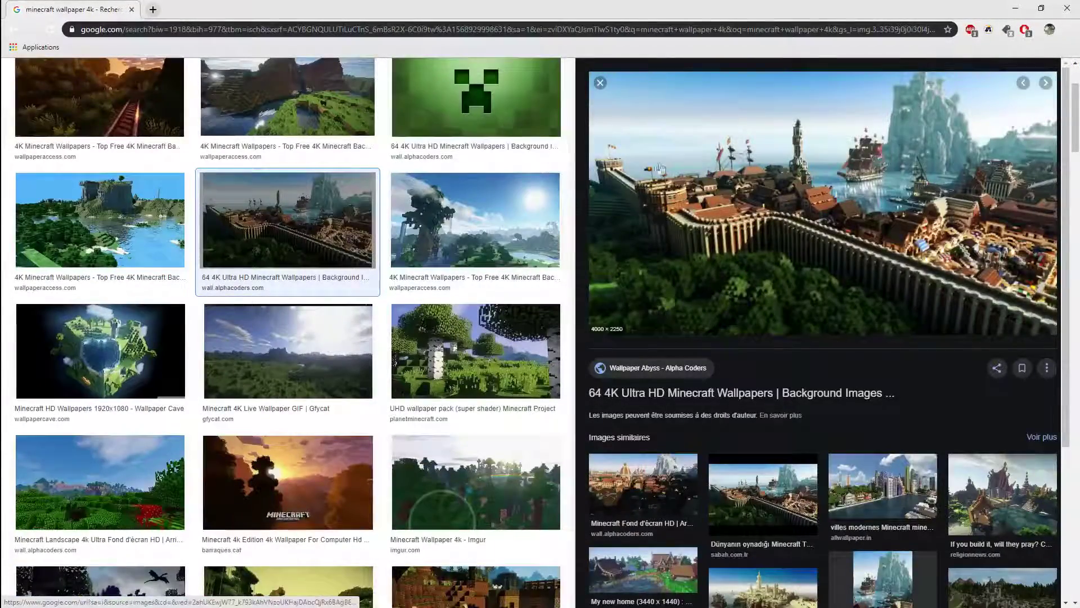
{"action": "left_click", "coordinate": [601, 83]}
{"action": "left_click", "coordinate": [900, 167]}
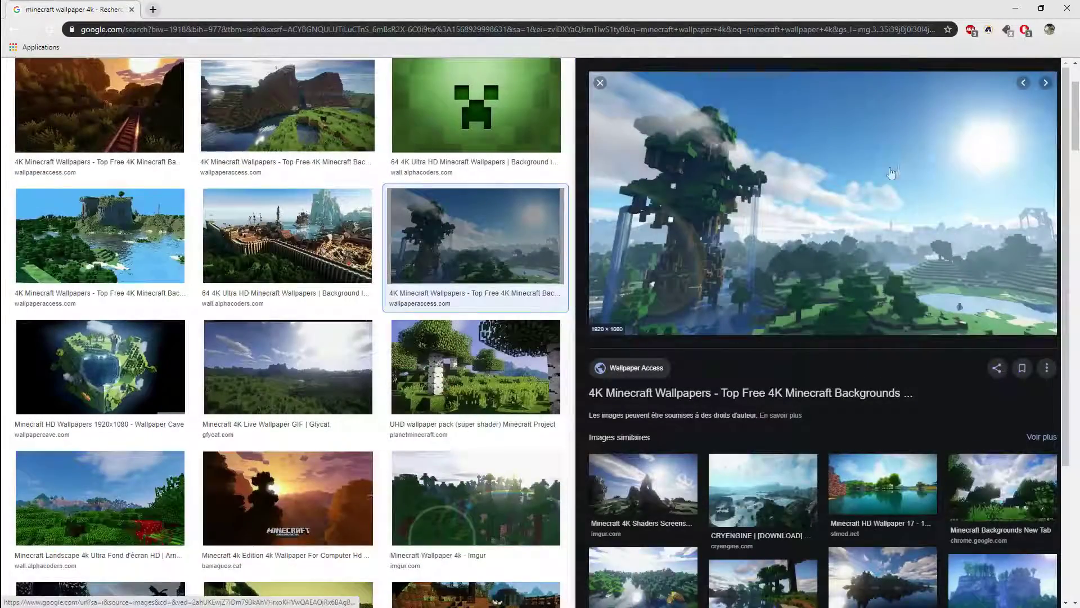
{"action": "left_click", "coordinate": [516, 135]}
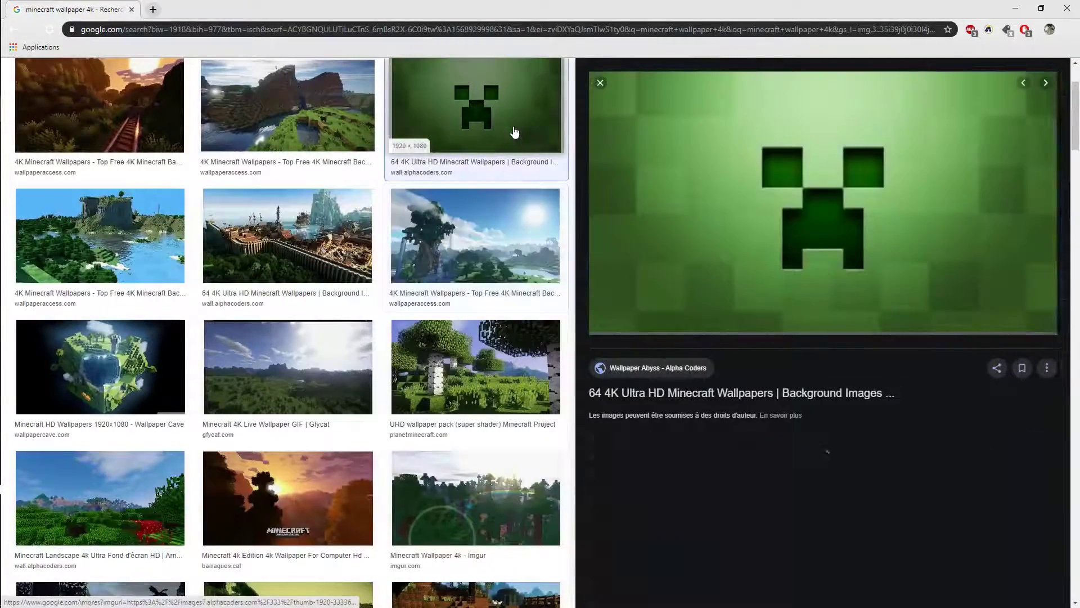
{"action": "left_click", "coordinate": [600, 83]}
Step: Save the walled harbour town wallpaper as JPEG image "556724" in the skin's Cover folder
{"action": "left_click", "coordinate": [768, 248]}
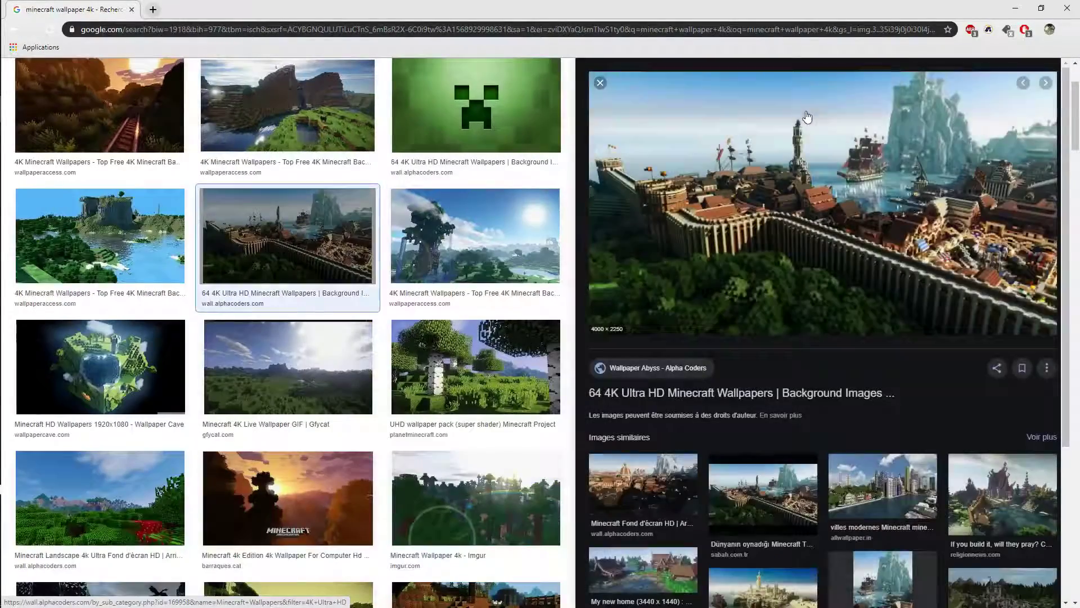
{"action": "right_click", "coordinate": [829, 233]}
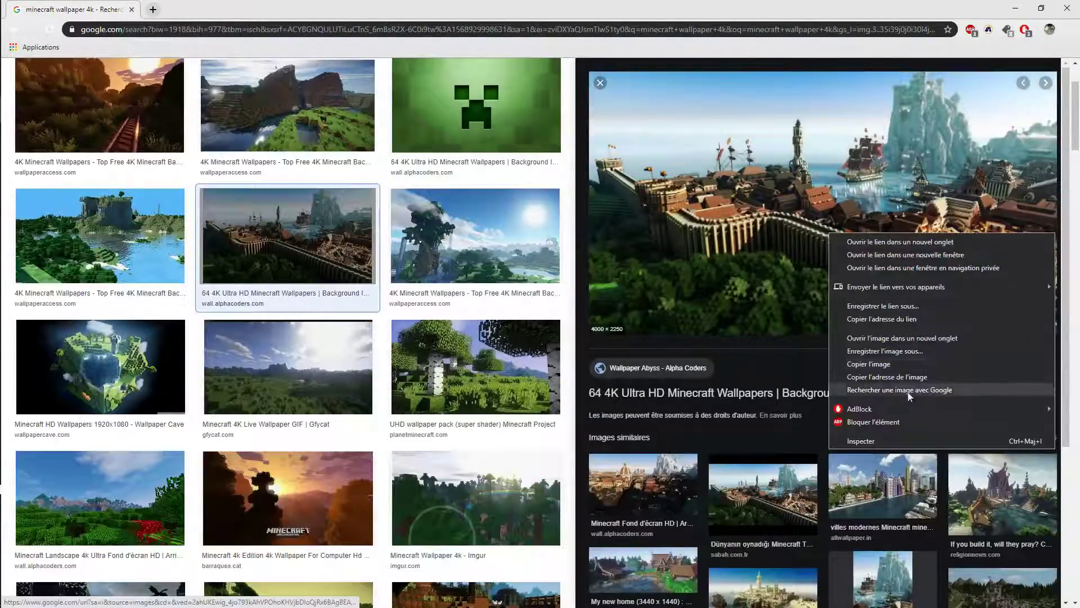
{"action": "left_click", "coordinate": [894, 354]}
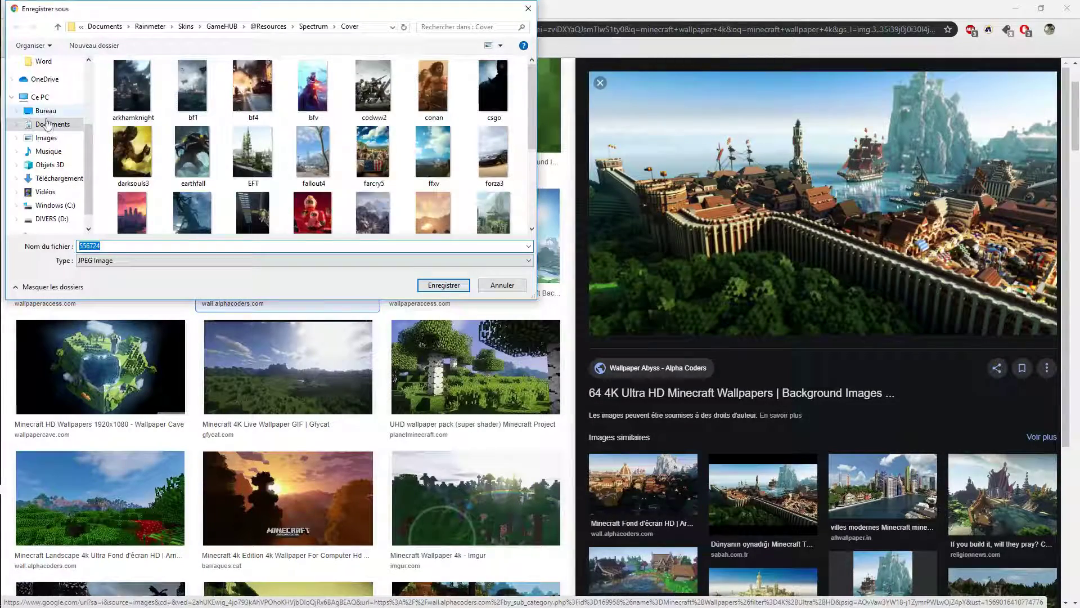
{"action": "scroll", "coordinate": [438, 230], "scroll_direction": "down", "scroll_amount": 5}
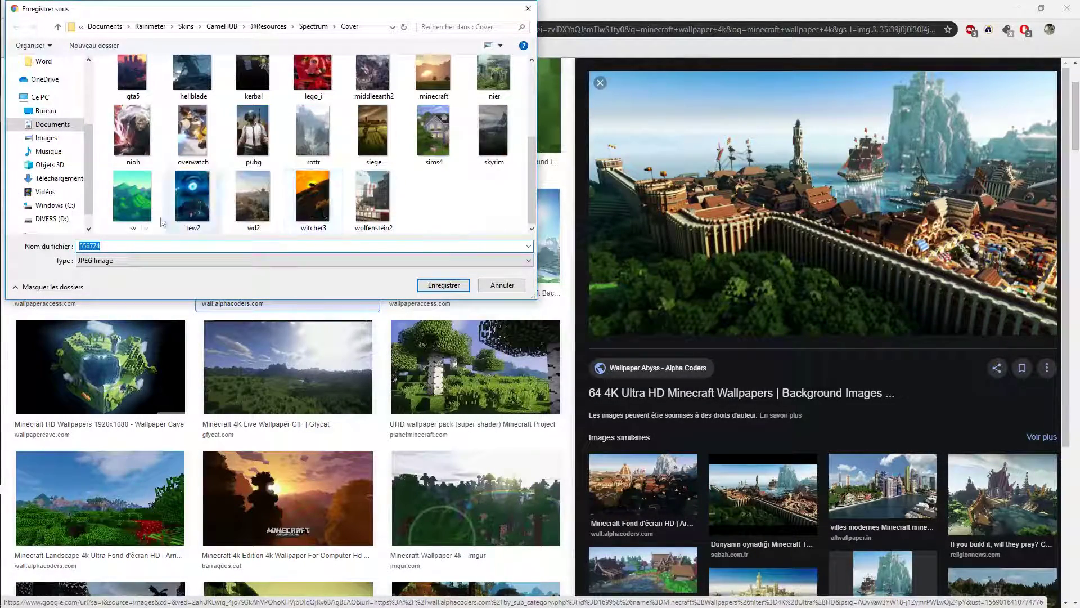
{"action": "left_click", "coordinate": [443, 286]}
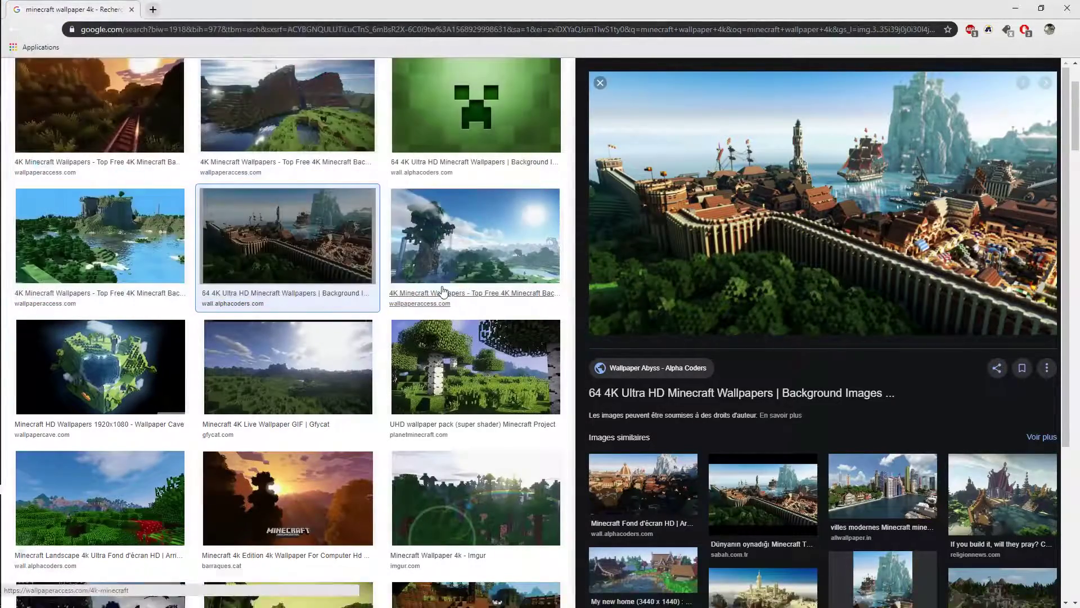
Step: Return to the desktop, open the GameHUB, and bring up the Minecraft panel's cover-image settings and its Cover folder
{"action": "left_click", "coordinate": [1015, 7]}
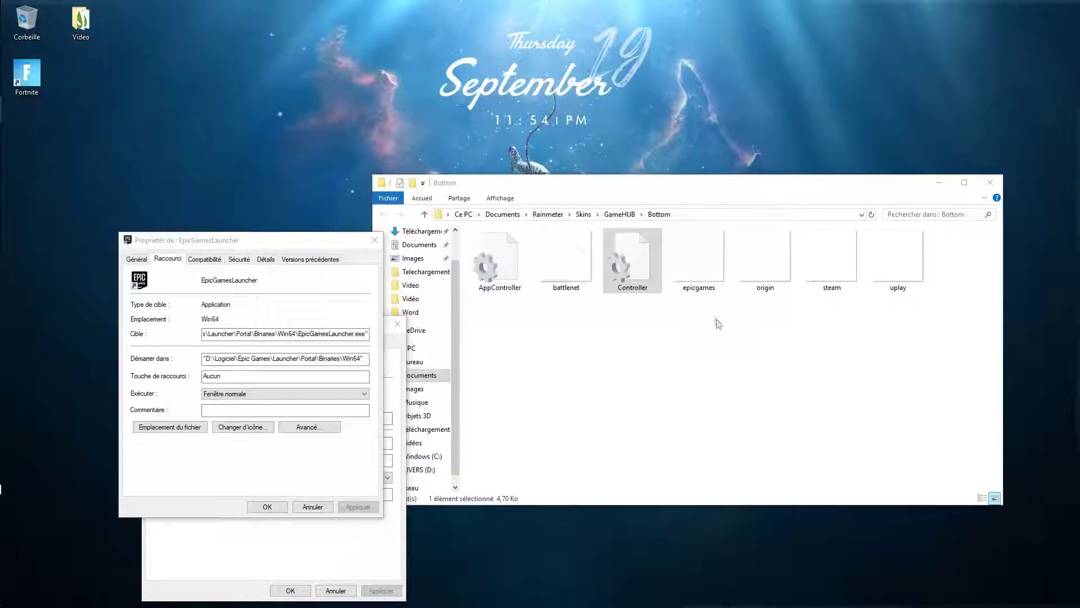
{"action": "mouse_move", "coordinate": [619, 576]}
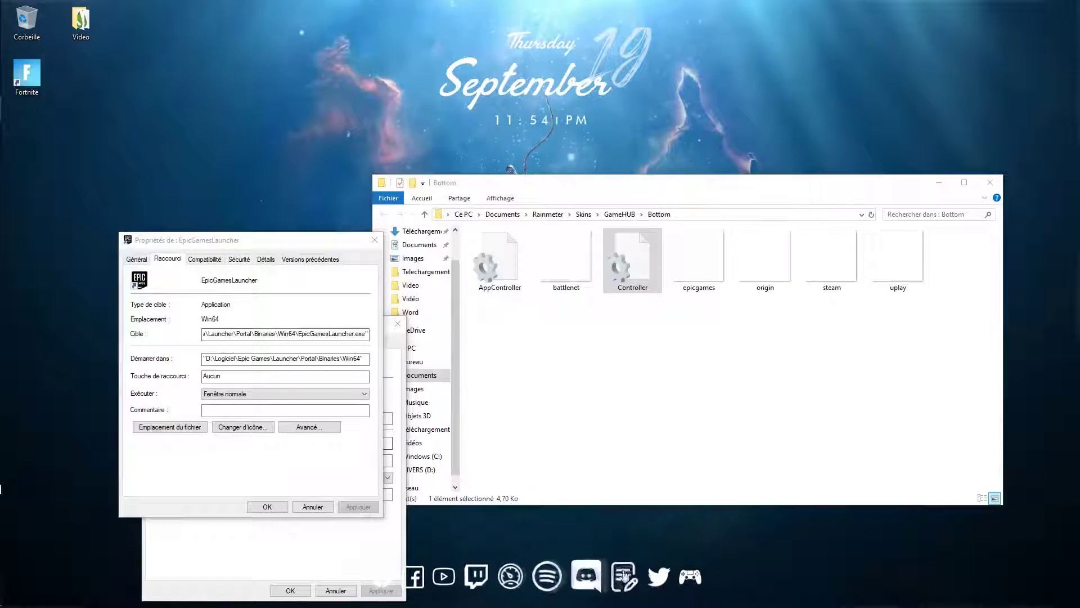
{"action": "left_click", "coordinate": [684, 577]}
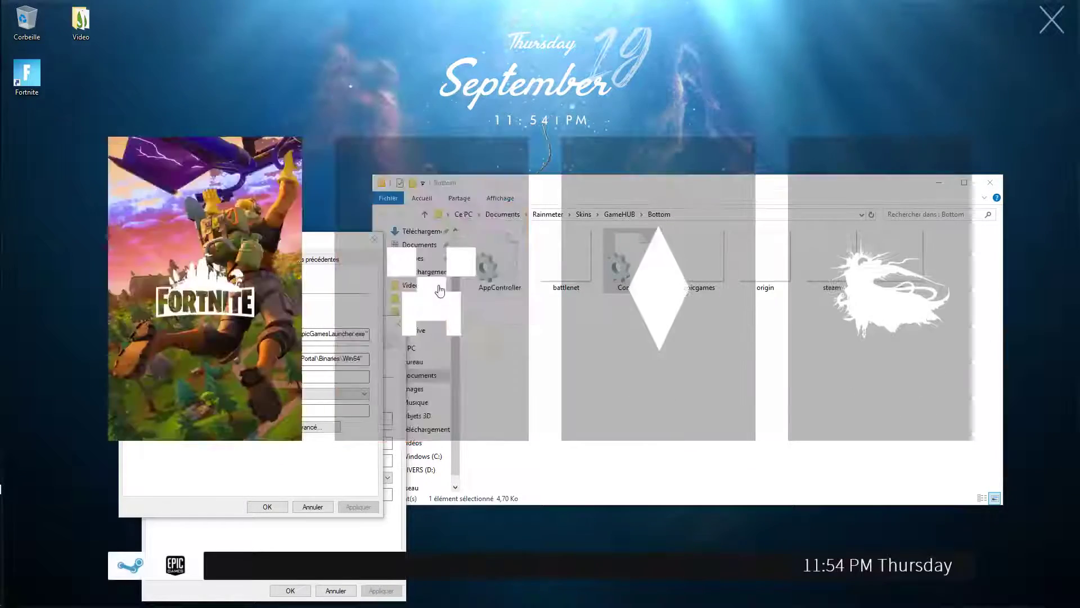
{"action": "left_click", "coordinate": [441, 291]}
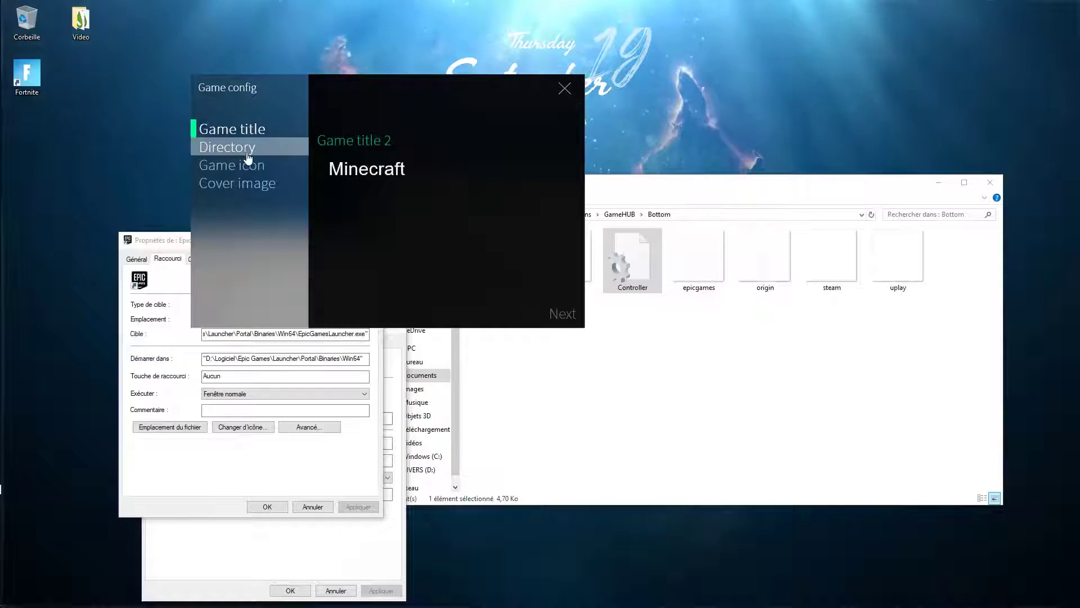
{"action": "left_click", "coordinate": [252, 147]}
{"action": "left_click", "coordinate": [247, 166]}
{"action": "left_click", "coordinate": [259, 184]}
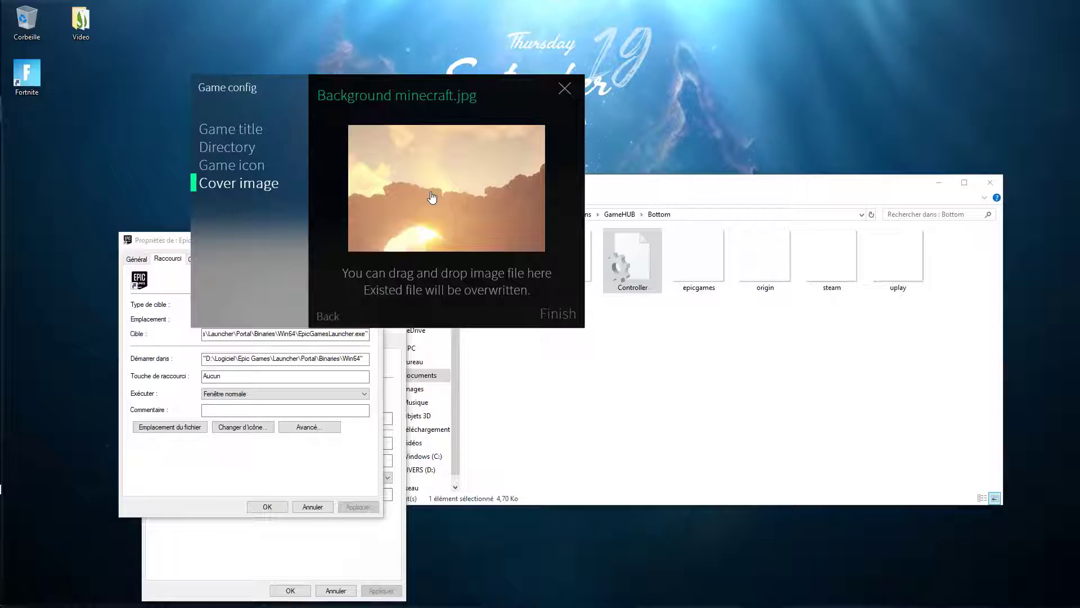
{"action": "left_click", "coordinate": [478, 225]}
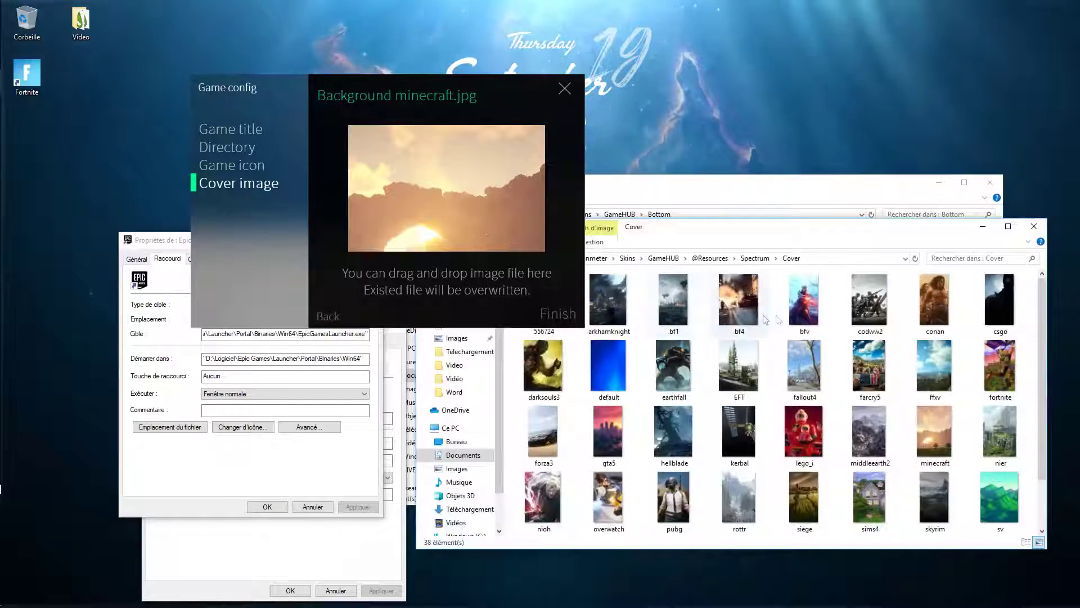
Step: Open the 556724 image from the Cover folder in Photos and crop it to a tall portrait around the tower and red-sailed ship
{"action": "scroll", "coordinate": [937, 436], "scroll_direction": "down", "scroll_amount": 1}
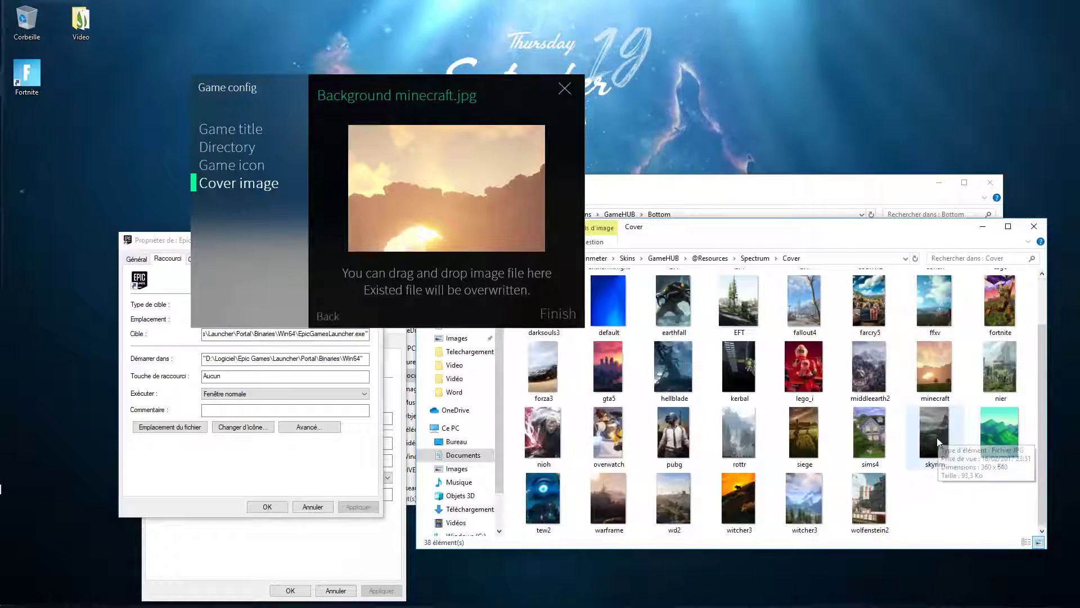
{"action": "scroll", "coordinate": [929, 455], "scroll_direction": "up", "scroll_amount": 1}
{"action": "left_click_drag", "start_coordinate": [749, 220], "coordinate": [770, 230]}
{"action": "left_click_drag", "start_coordinate": [463, 82], "coordinate": [292, 114]}
{"action": "double_click", "coordinate": [568, 312]}
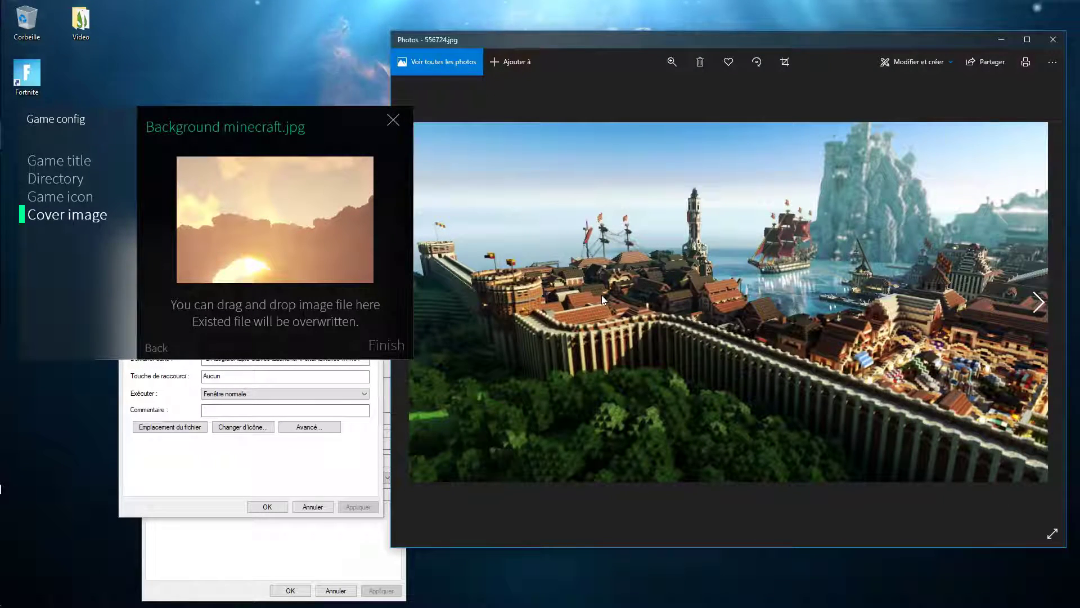
{"action": "left_click", "coordinate": [786, 63]}
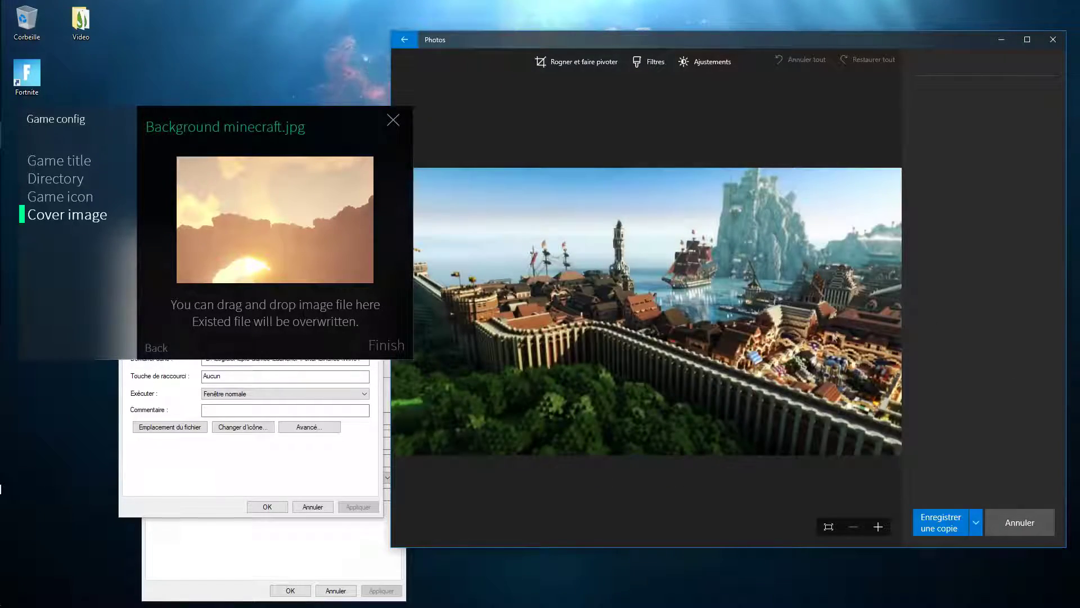
{"action": "left_click_drag", "start_coordinate": [768, 49], "coordinate": [799, 50]}
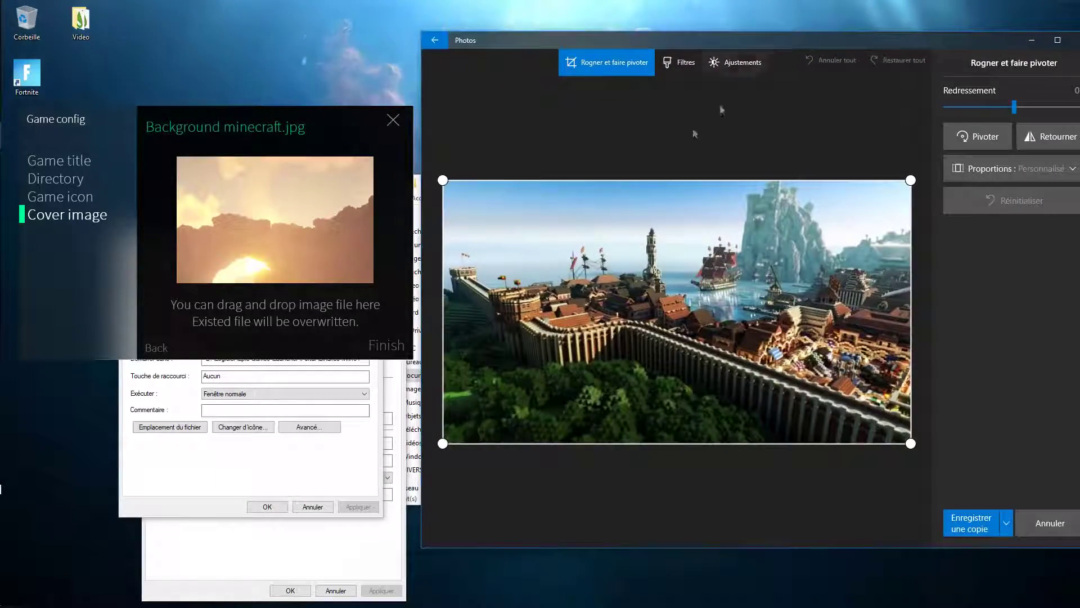
{"action": "left_click_drag", "start_coordinate": [443, 297], "coordinate": [606, 300]}
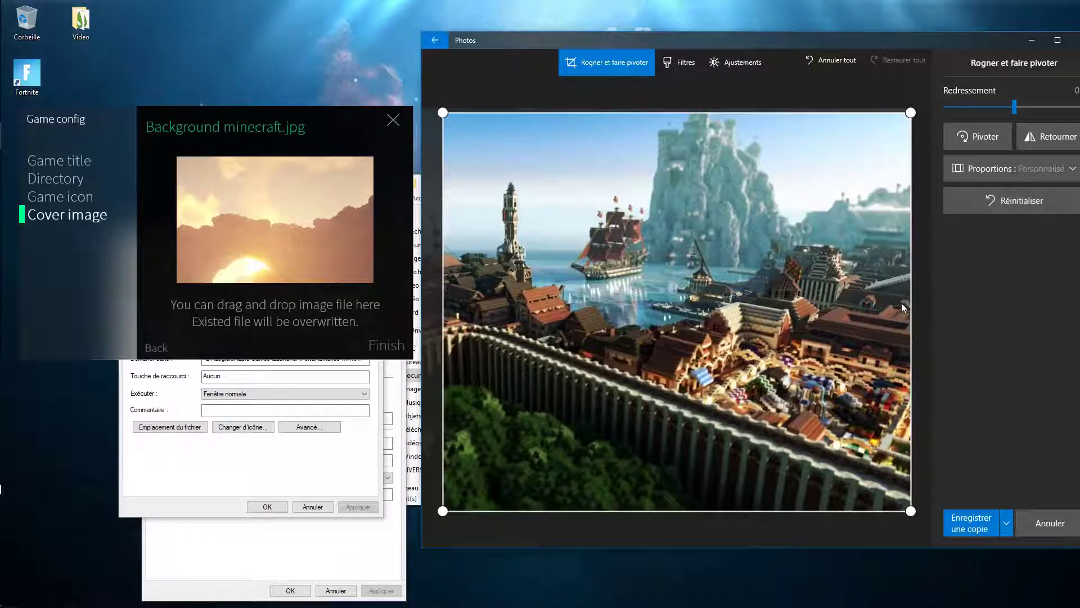
{"action": "left_click_drag", "start_coordinate": [907, 302], "coordinate": [693, 290]}
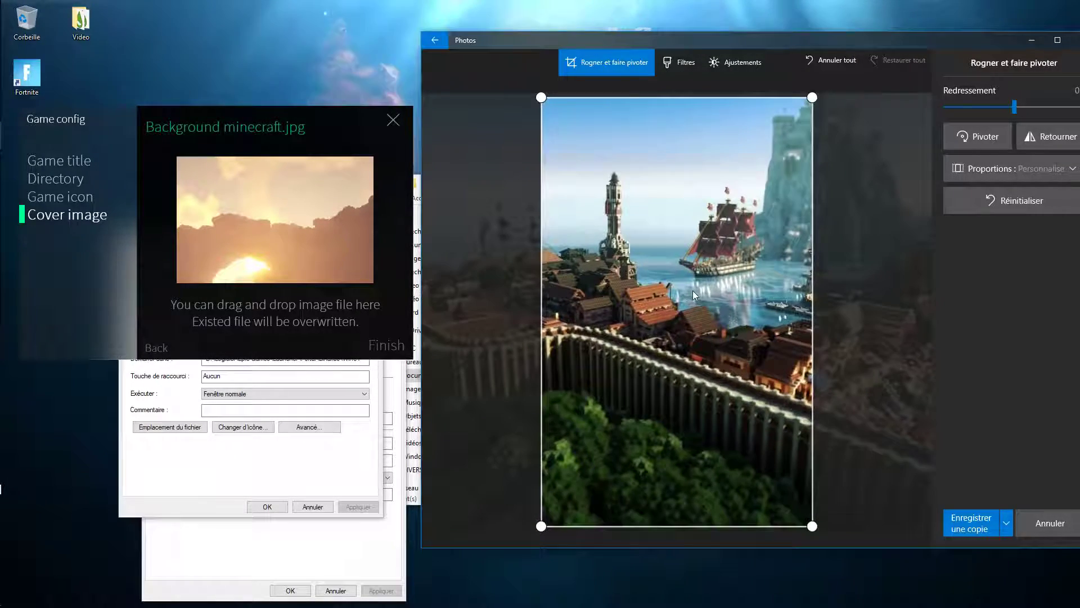
Step: Save the cropped picture as a JPG copy named 556724 on the desktop and close Photos
{"action": "left_click", "coordinate": [971, 529]}
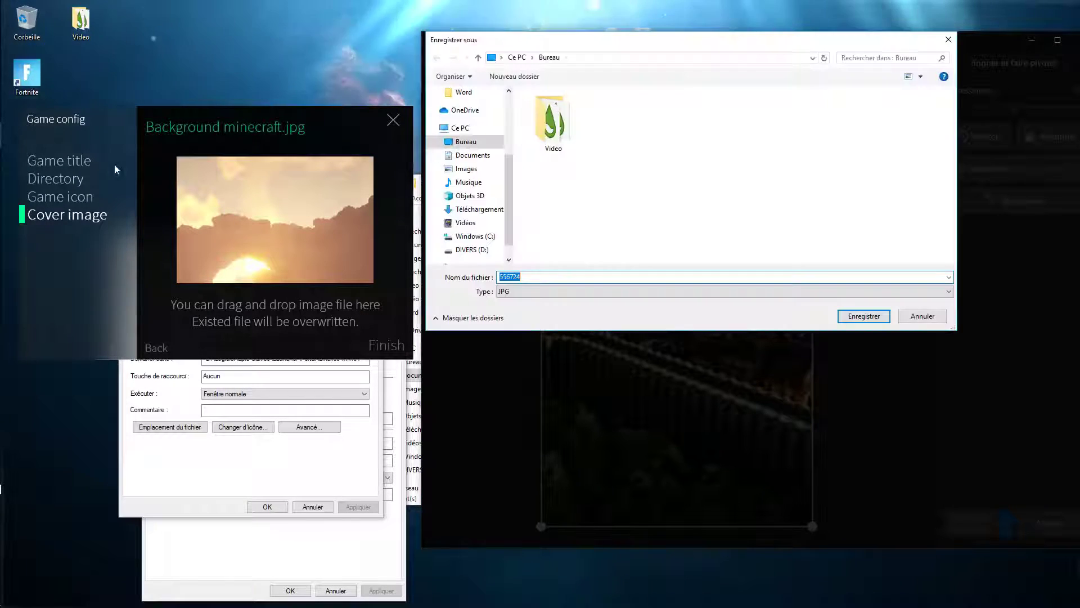
{"action": "left_click", "coordinate": [699, 234]}
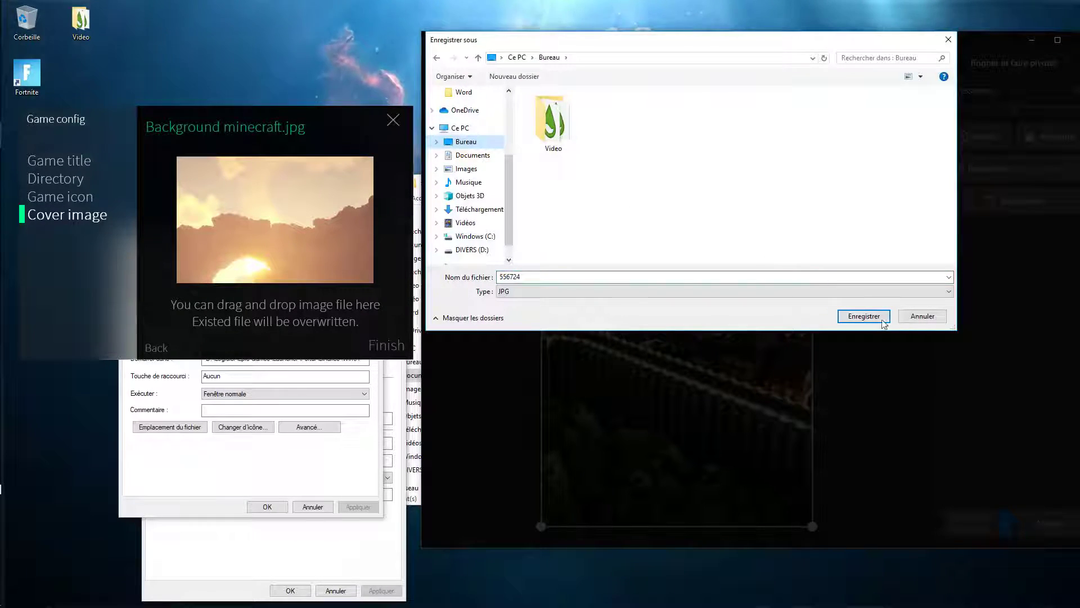
{"action": "left_click", "coordinate": [864, 315]}
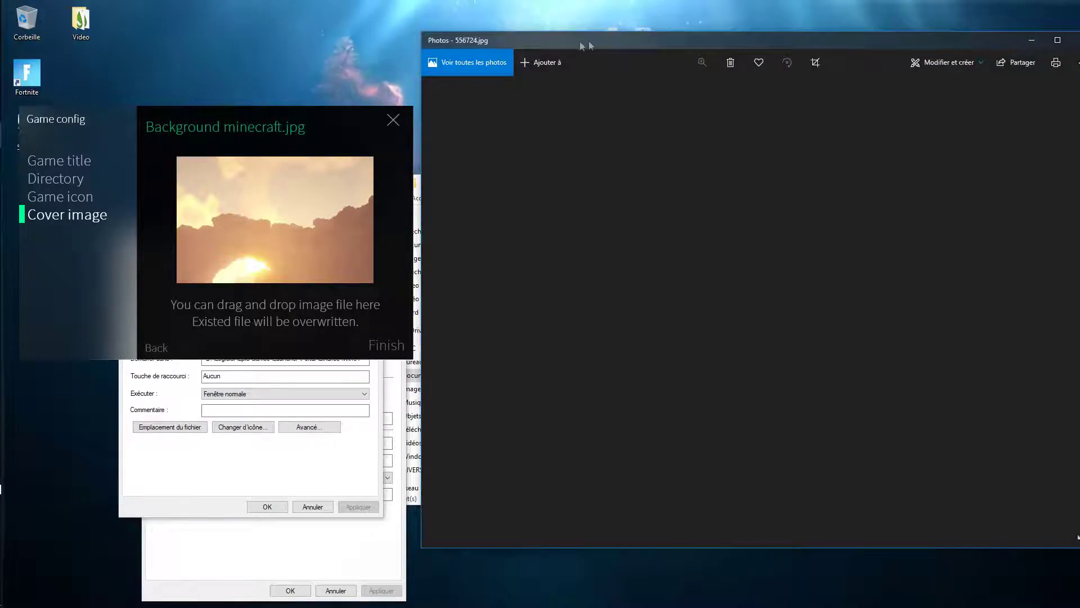
{"action": "left_click", "coordinate": [1079, 40]}
Step: Replace the Cover folder's 556724 image with the cropped desktop copy and set it as the Minecraft panel's cover
{"action": "left_click_drag", "start_coordinate": [154, 126], "coordinate": [362, 39]}
{"action": "left_click_drag", "start_coordinate": [27, 131], "coordinate": [528, 383]}
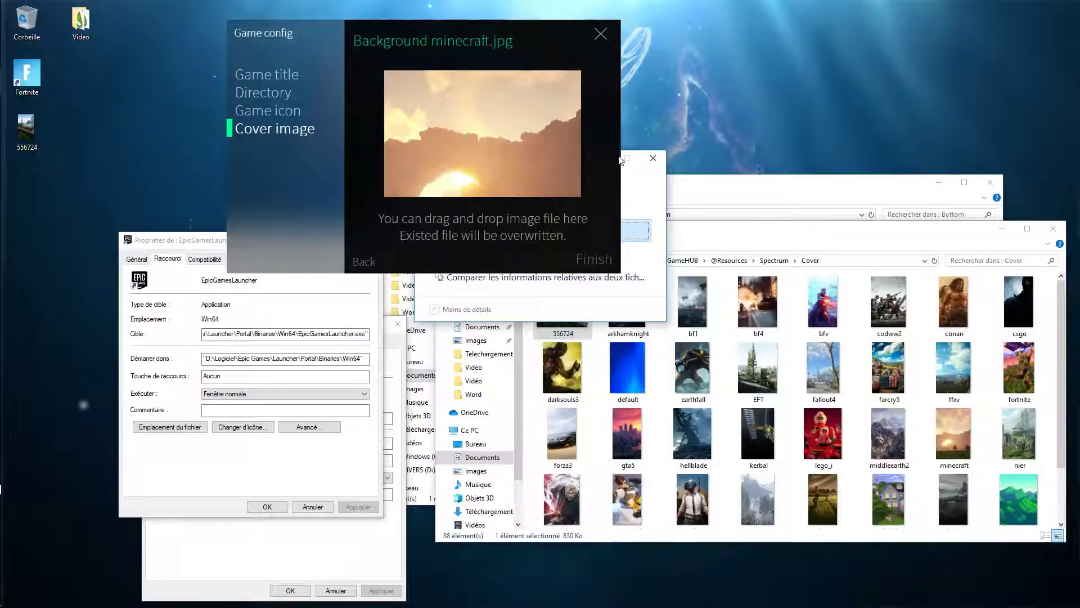
{"action": "left_click_drag", "start_coordinate": [419, 53], "coordinate": [192, 223]}
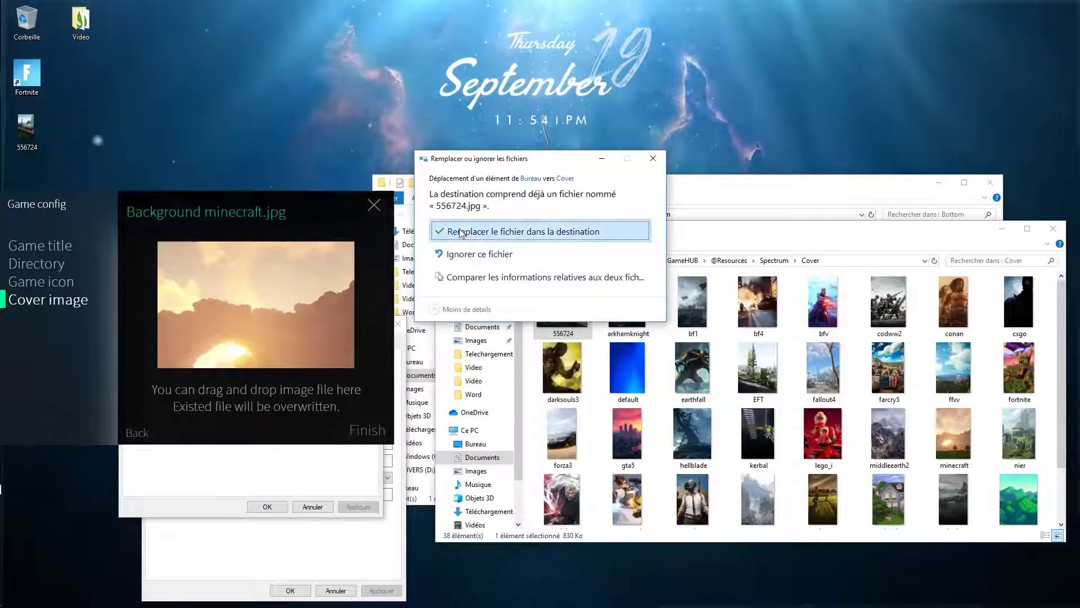
{"action": "left_click", "coordinate": [444, 232]}
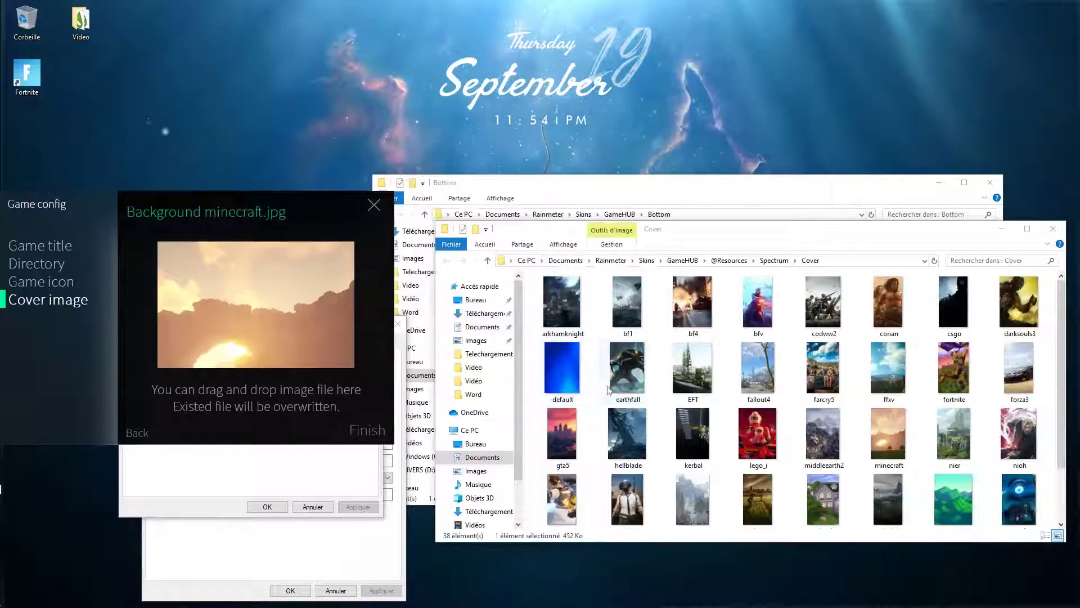
{"action": "left_click_drag", "start_coordinate": [875, 506], "coordinate": [256, 304]}
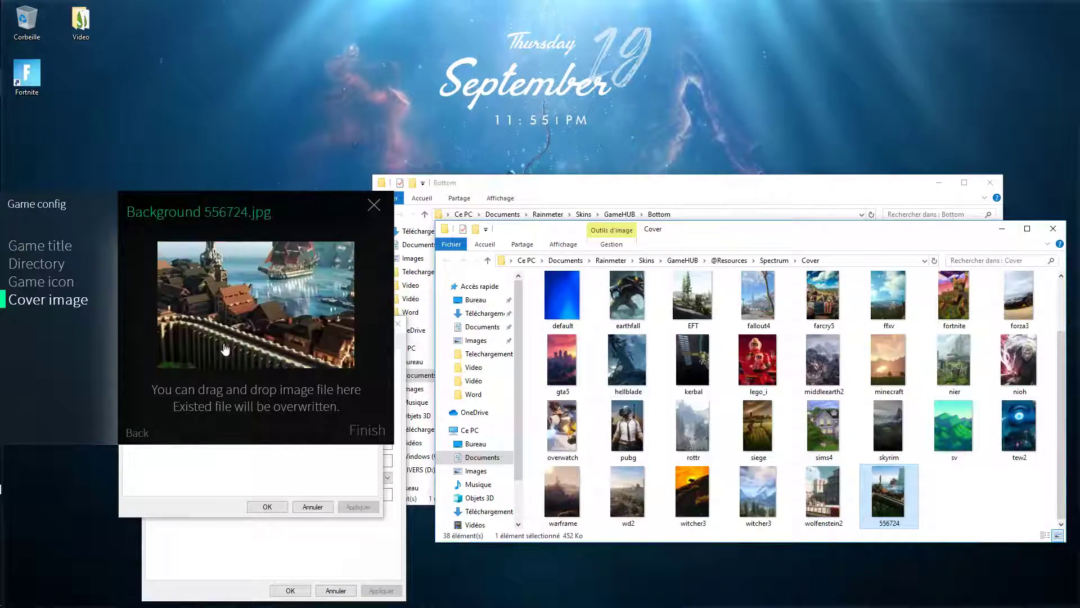
{"action": "left_click", "coordinate": [367, 432]}
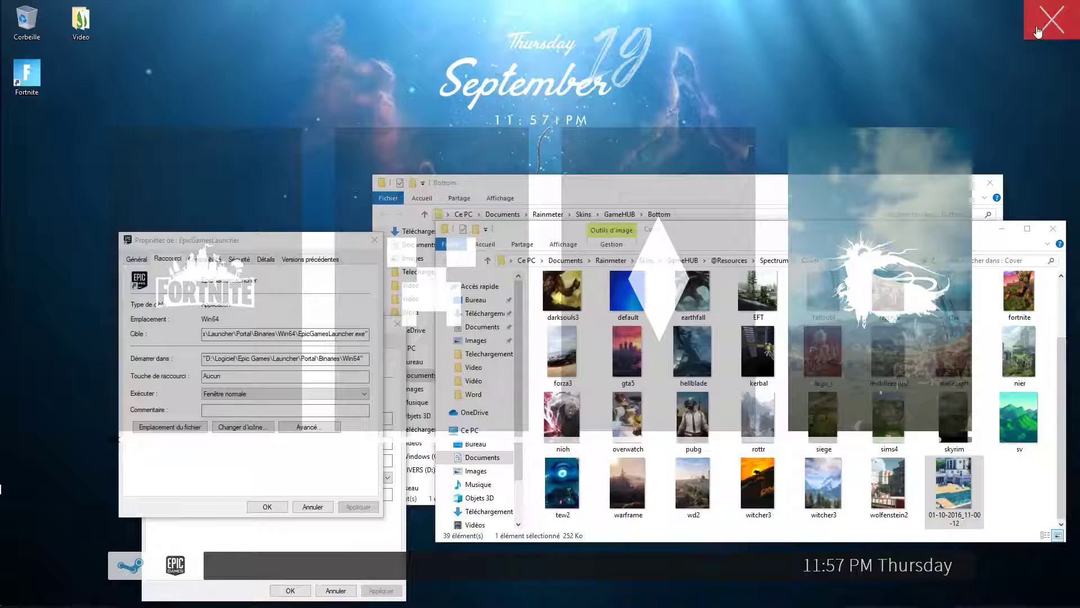
Step: Close the GameHUB overlay and view the game library in the Epic Games launcher
{"action": "left_click", "coordinate": [1038, 32]}
{"action": "left_click", "coordinate": [670, 582]}
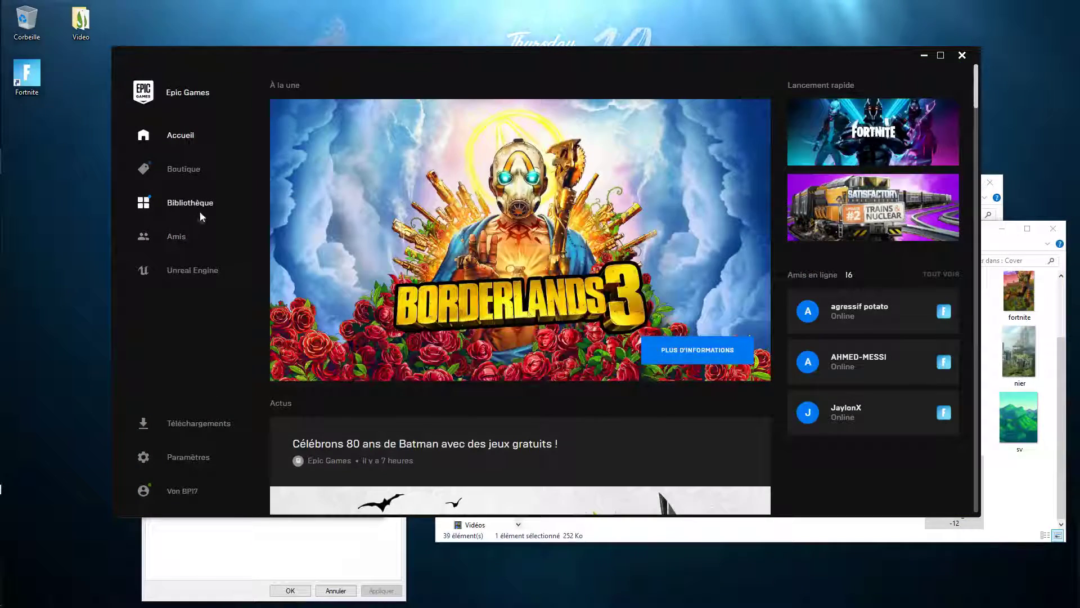
{"action": "left_click", "coordinate": [201, 216]}
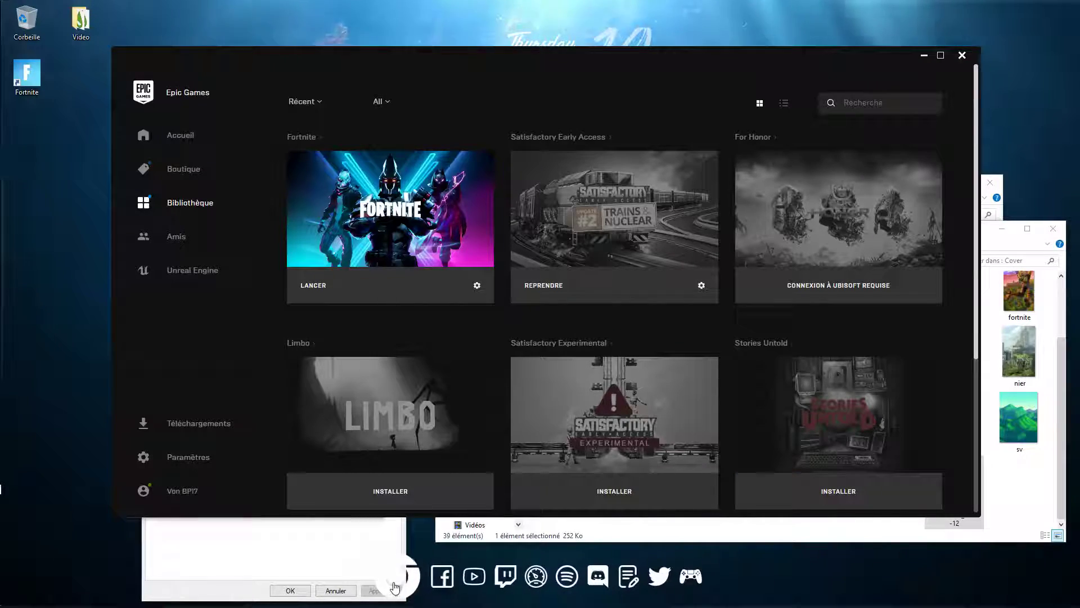
Step: Switch to Chrome, open Flaticon, and search its icons for "factory"
{"action": "left_click", "coordinate": [393, 580]}
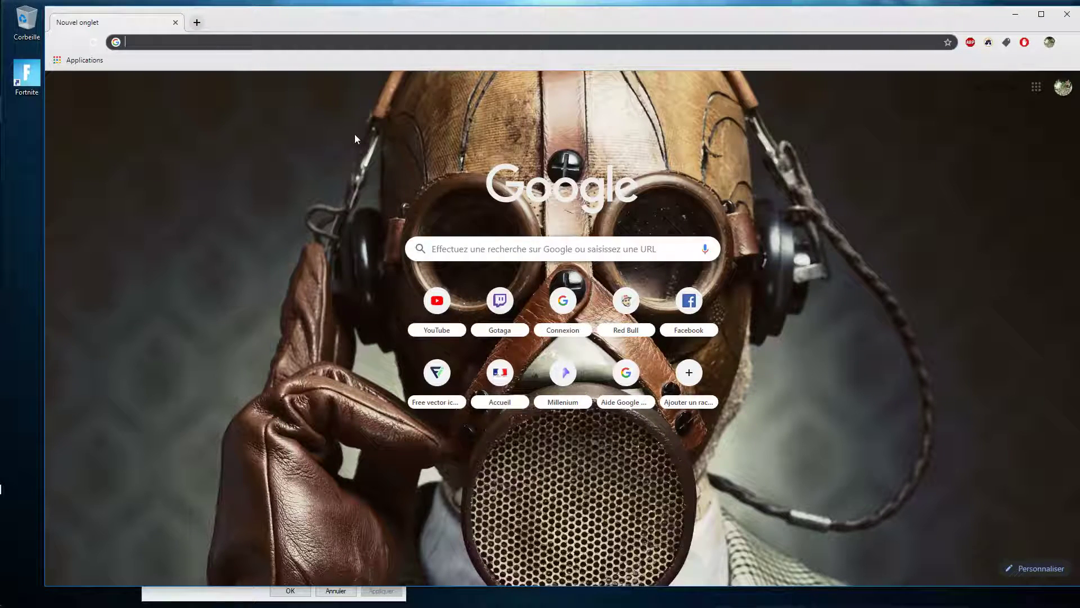
{"action": "type", "text": "fla"}
{"action": "key", "text": "Return"}
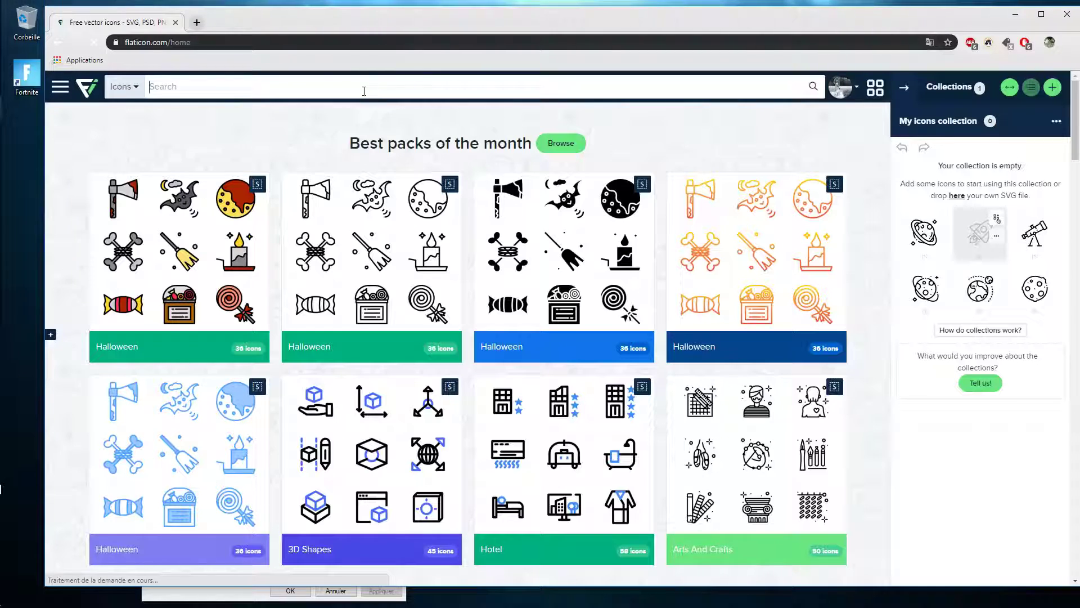
{"action": "type", "text": "factory"}
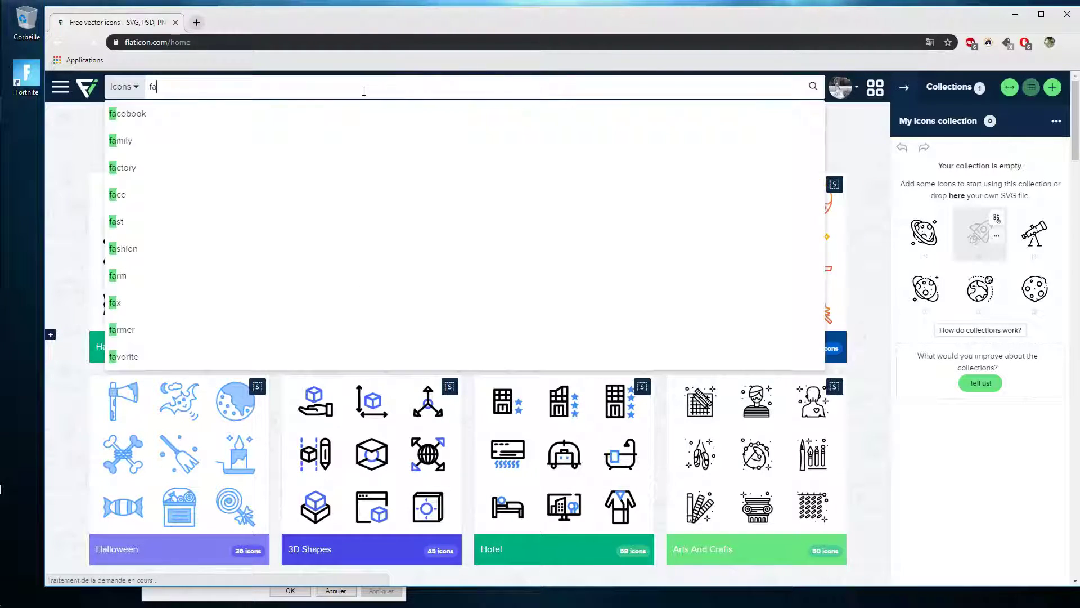
{"action": "key", "text": "Return"}
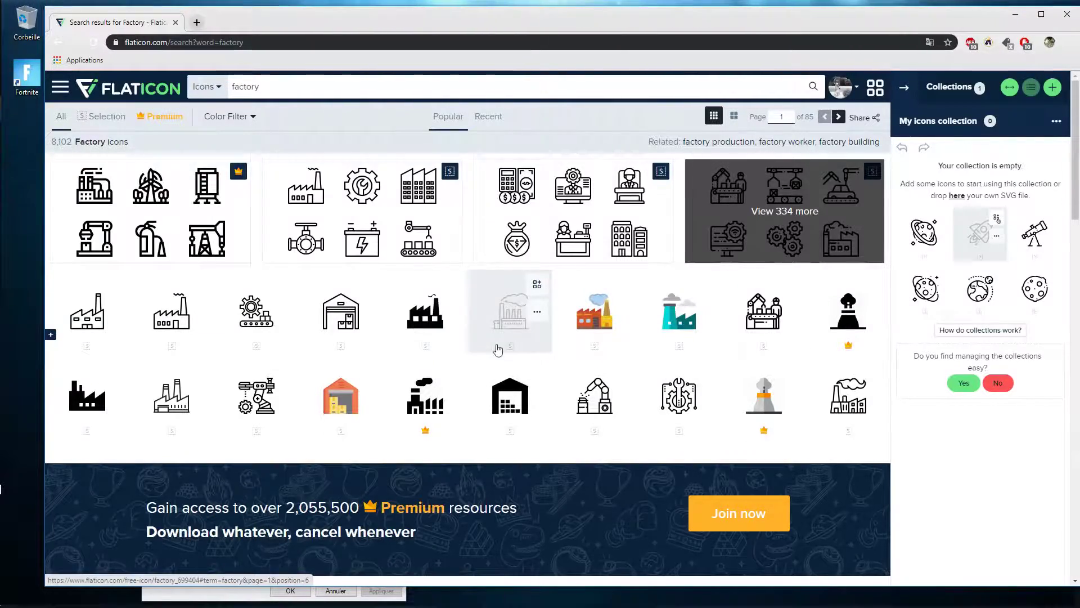
Step: Browse the factory icons and open the solid black factory with three square windows and a smoking chimney
{"action": "scroll", "coordinate": [497, 350], "scroll_direction": "down", "scroll_amount": 3}
{"action": "scroll", "coordinate": [253, 337], "scroll_direction": "up", "scroll_amount": 2}
{"action": "scroll", "coordinate": [253, 315], "scroll_direction": "down", "scroll_amount": 5}
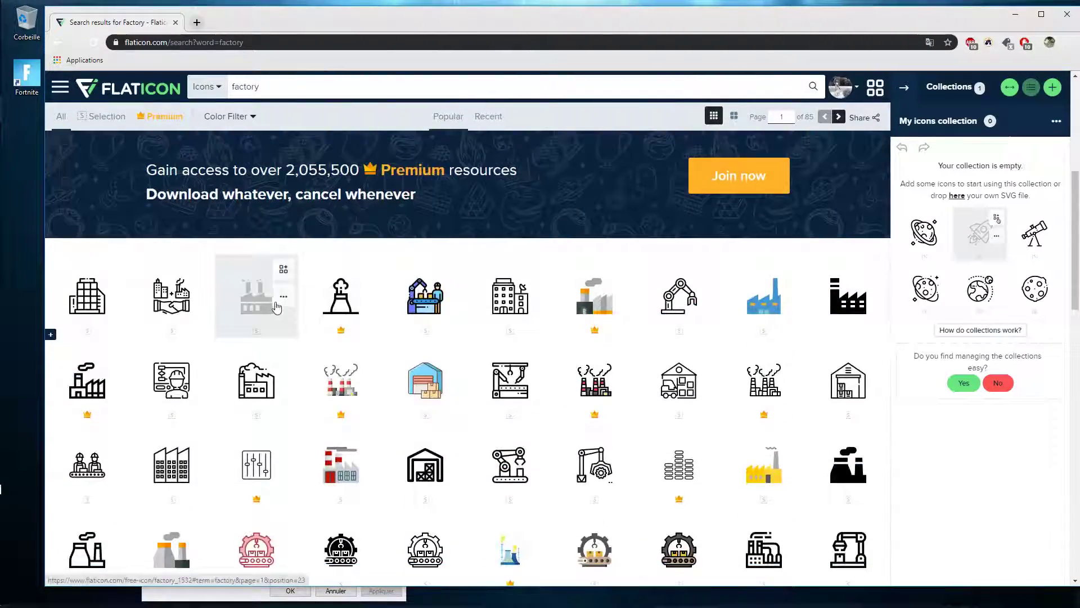
{"action": "scroll", "coordinate": [392, 267], "scroll_direction": "up", "scroll_amount": 6}
{"action": "scroll", "coordinate": [400, 287], "scroll_direction": "down", "scroll_amount": 6}
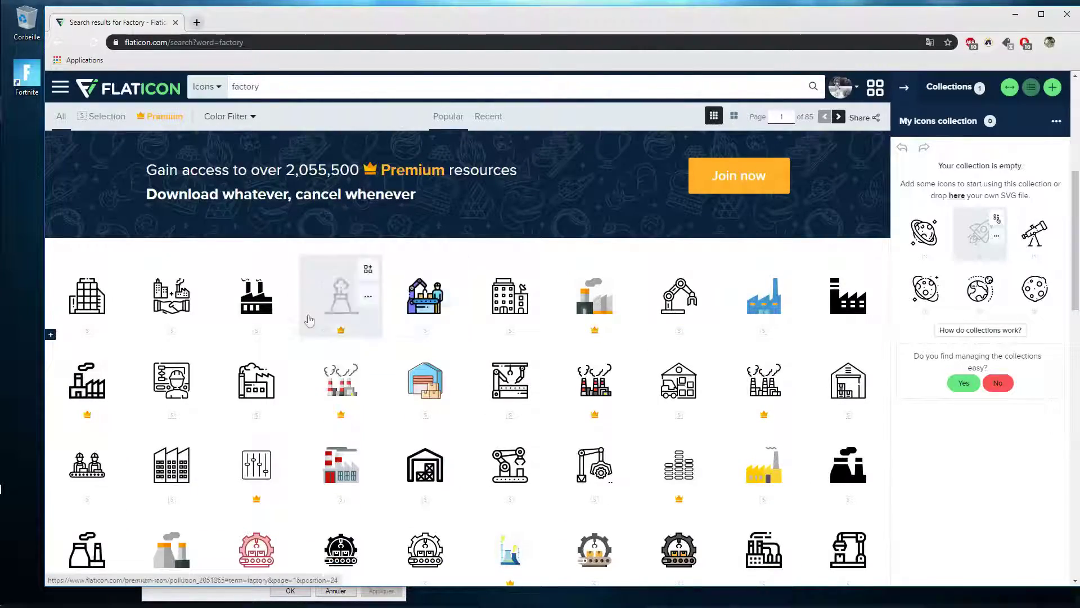
{"action": "scroll", "coordinate": [449, 283], "scroll_direction": "up", "scroll_amount": 6}
{"action": "left_click", "coordinate": [425, 330]}
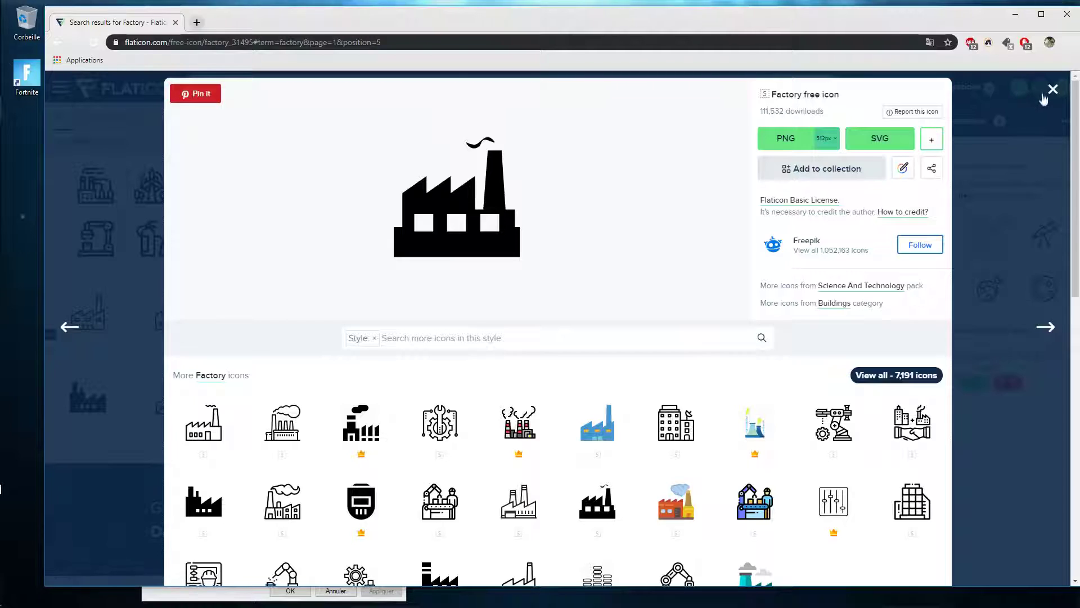
{"action": "left_click", "coordinate": [1043, 91]}
{"action": "left_click", "coordinate": [410, 323]}
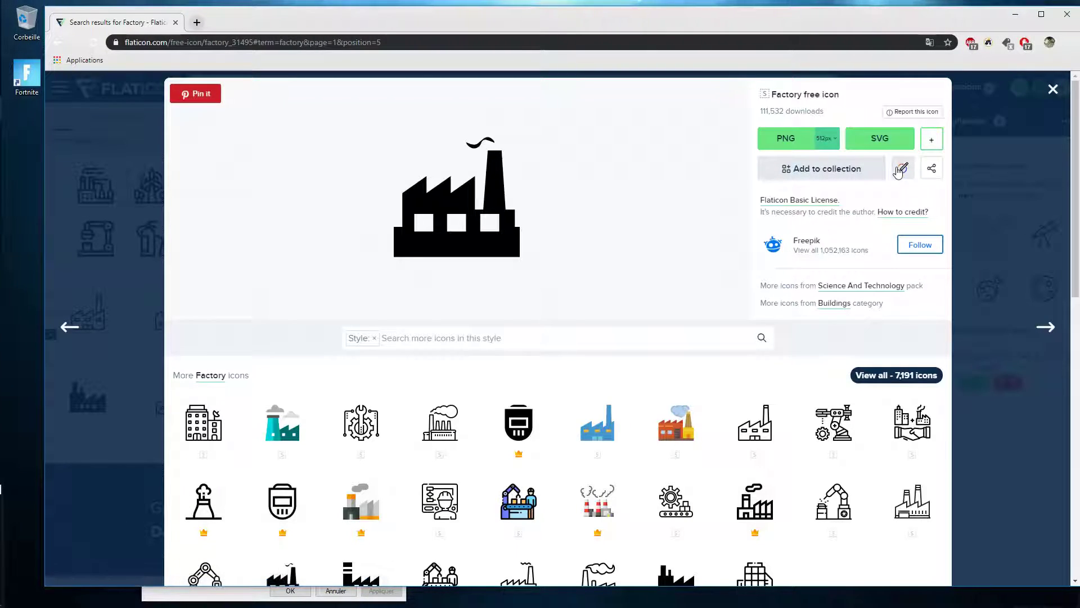
Step: Edit the factory icon's size, scaling it down to about 60% of its original width
{"action": "left_click", "coordinate": [902, 169]}
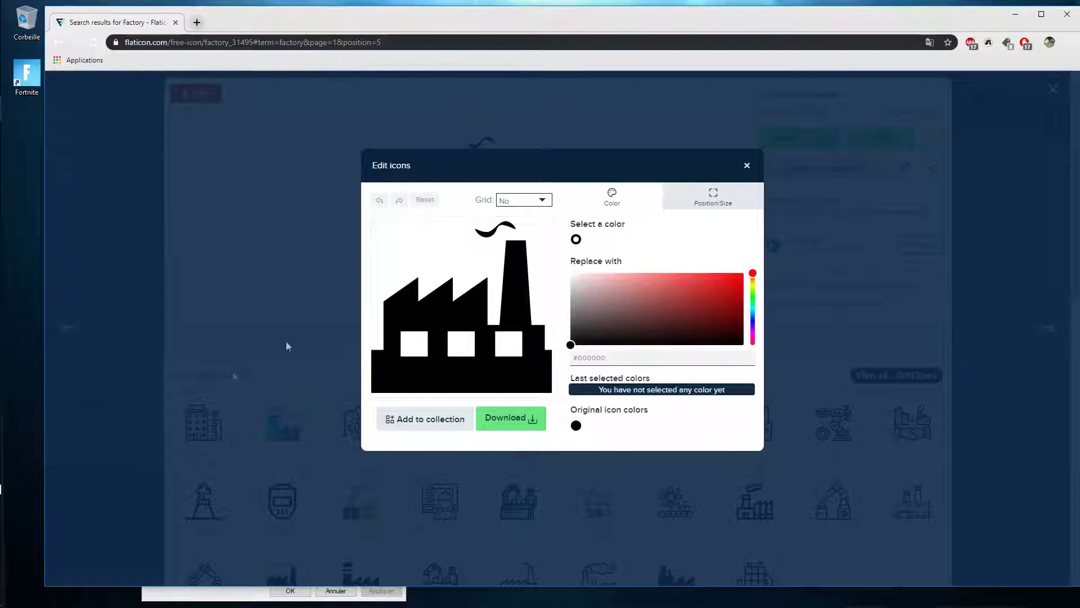
{"action": "left_click", "coordinate": [710, 197]}
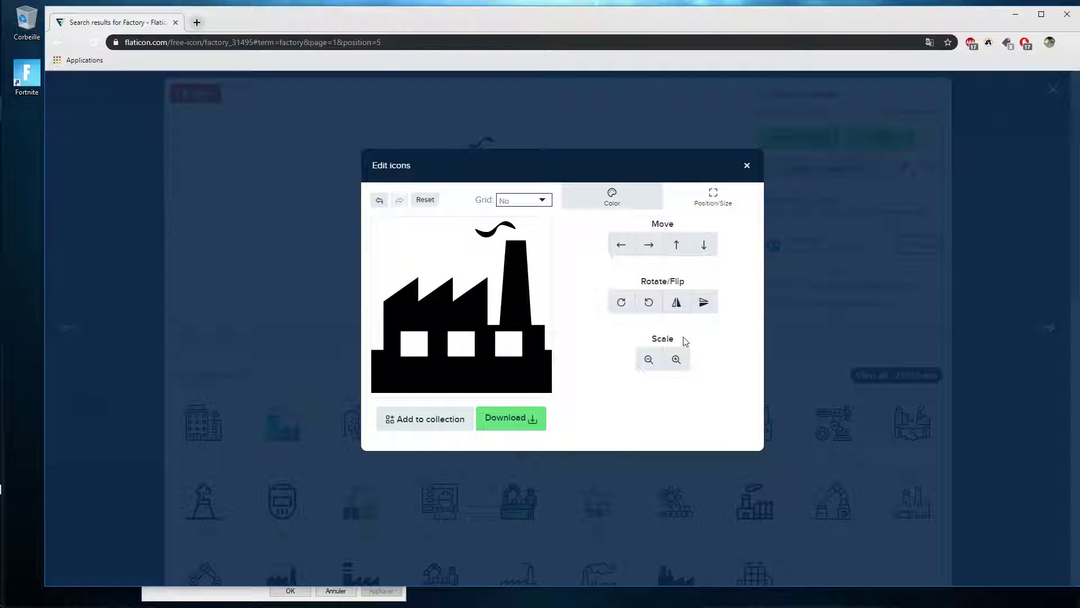
{"action": "left_click", "coordinate": [649, 366]}
{"action": "left_click", "coordinate": [649, 365]}
{"action": "left_click", "coordinate": [649, 365]}
{"action": "left_click", "coordinate": [650, 365]}
{"action": "left_click", "coordinate": [650, 365]}
{"action": "left_click", "coordinate": [650, 366]}
{"action": "left_click", "coordinate": [650, 366]}
{"action": "left_click", "coordinate": [650, 366]}
{"action": "left_click", "coordinate": [650, 365]}
{"action": "left_click", "coordinate": [651, 366]}
{"action": "left_click", "coordinate": [650, 365]}
{"action": "left_click", "coordinate": [651, 366]}
{"action": "left_click", "coordinate": [651, 367]}
{"action": "left_click", "coordinate": [651, 367]}
{"action": "left_click", "coordinate": [652, 367]}
{"action": "left_click", "coordinate": [653, 367]}
{"action": "left_click", "coordinate": [652, 367]}
{"action": "left_click", "coordinate": [652, 367]}
{"action": "left_click", "coordinate": [652, 367]}
{"action": "left_click", "coordinate": [652, 367]}
{"action": "left_click", "coordinate": [652, 367]}
{"action": "left_click", "coordinate": [652, 366]}
{"action": "left_click", "coordinate": [653, 367]}
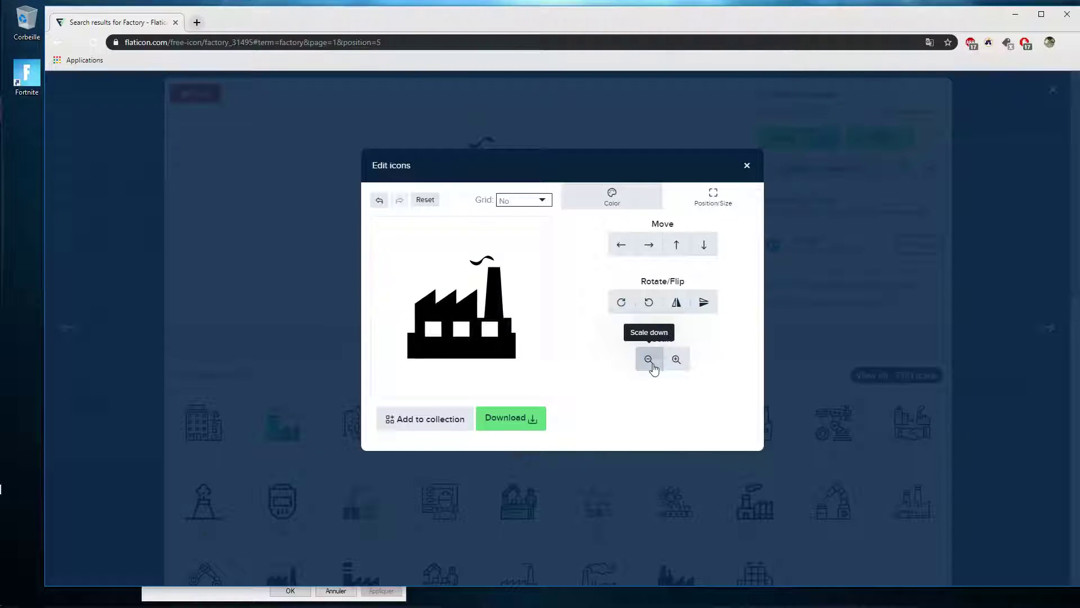
Step: Recolor the black factory icon to white, rgba(255, 255, 255, 1)
{"action": "left_click", "coordinate": [610, 205]}
{"action": "left_click", "coordinate": [589, 322]}
{"action": "left_click_drag", "start_coordinate": [585, 305], "coordinate": [382, 232]}
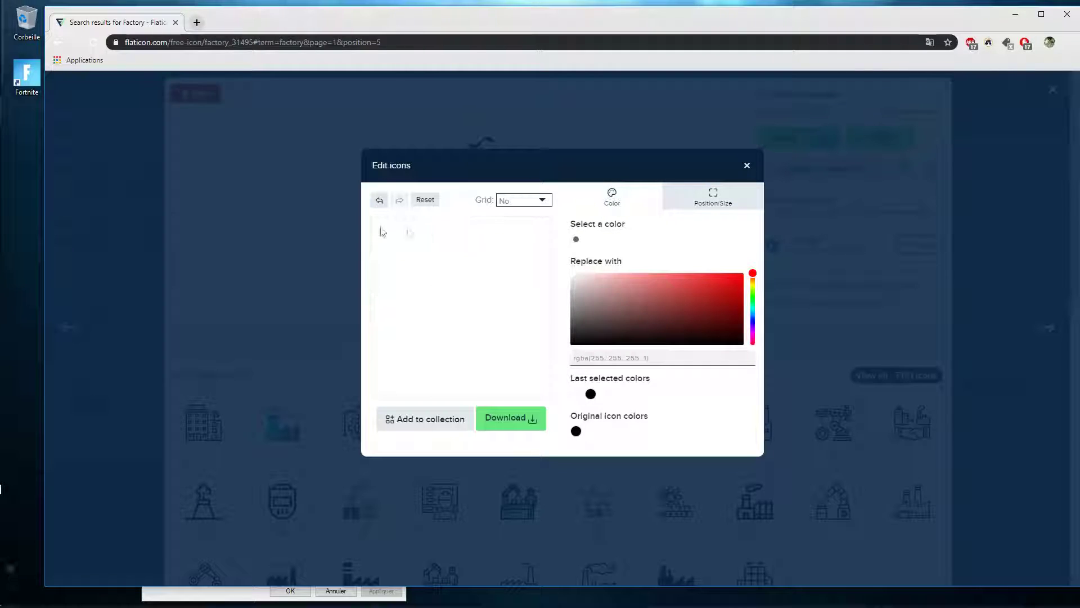
Step: Download the white factory icon as a 256-pixel PNG, and minimize the Chrome and Epic Games windows to reach the desktop
{"action": "left_click", "coordinate": [512, 419]}
{"action": "left_click", "coordinate": [679, 269]}
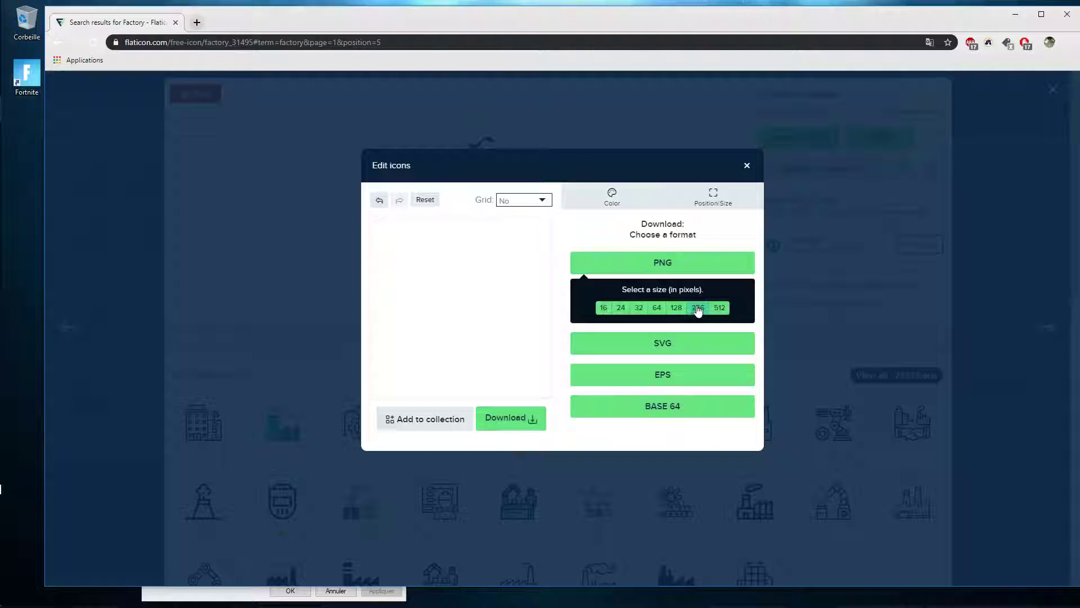
{"action": "left_click", "coordinate": [698, 307]}
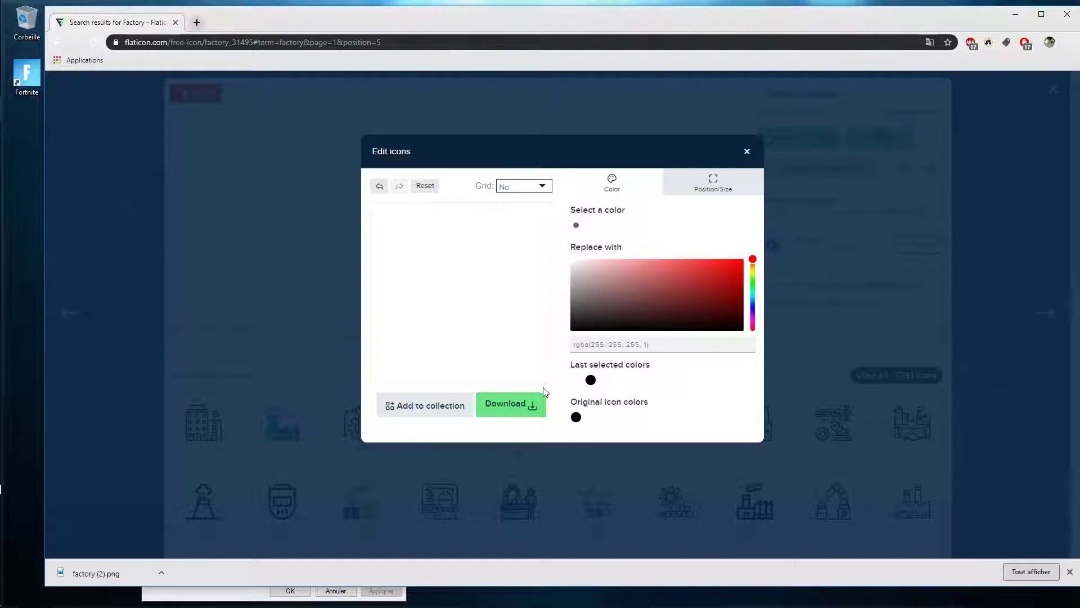
{"action": "key", "text": "super"}
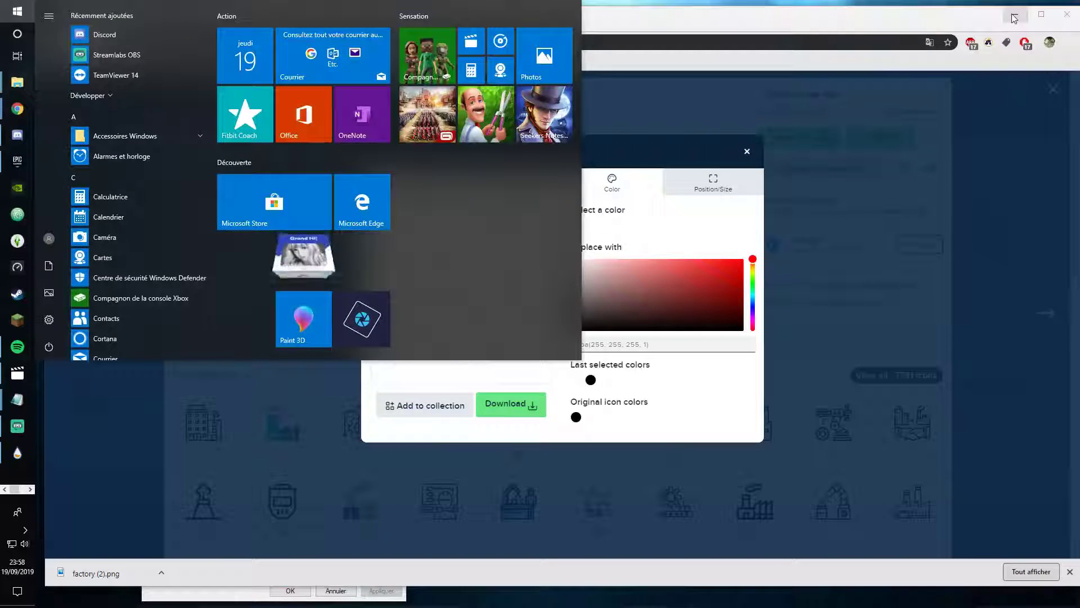
{"action": "left_click", "coordinate": [768, 20]}
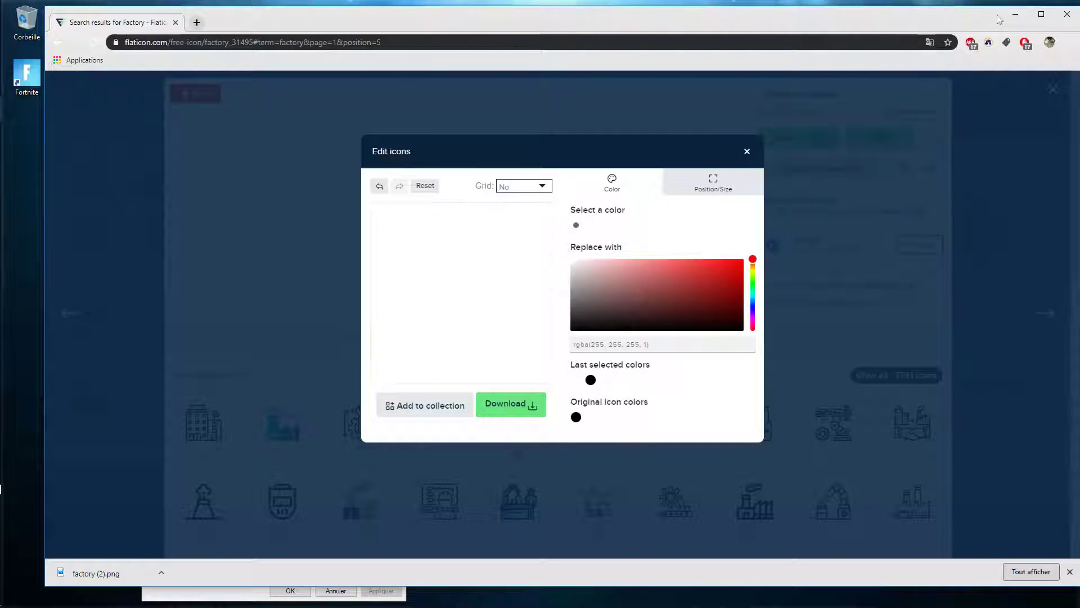
{"action": "left_click", "coordinate": [1025, 21]}
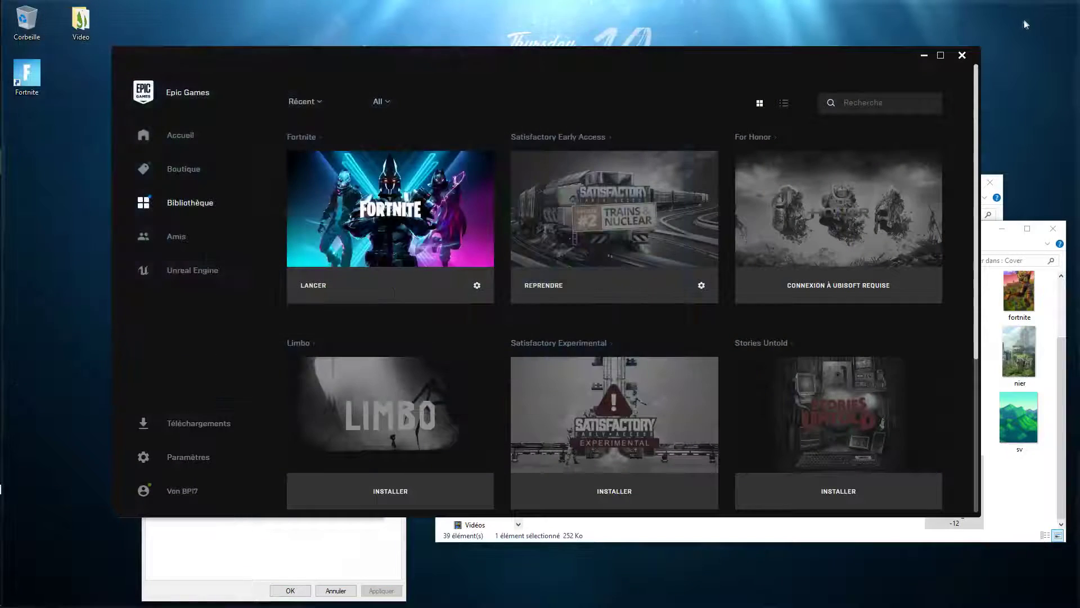
{"action": "left_click", "coordinate": [922, 57]}
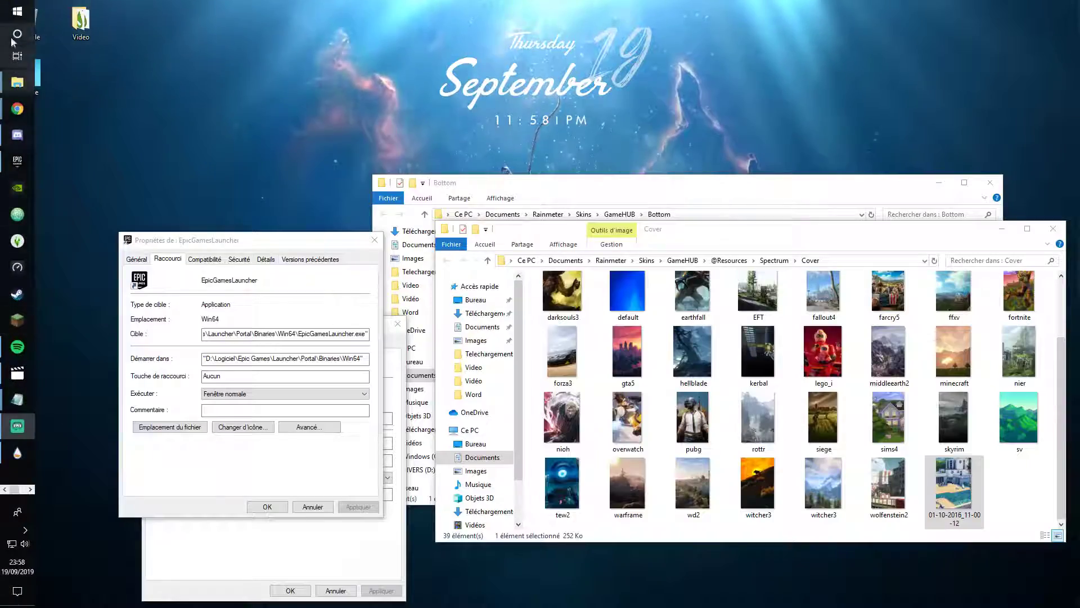
{"action": "mouse_move", "coordinate": [17, 109]}
{"action": "left_click", "coordinate": [45, 95]}
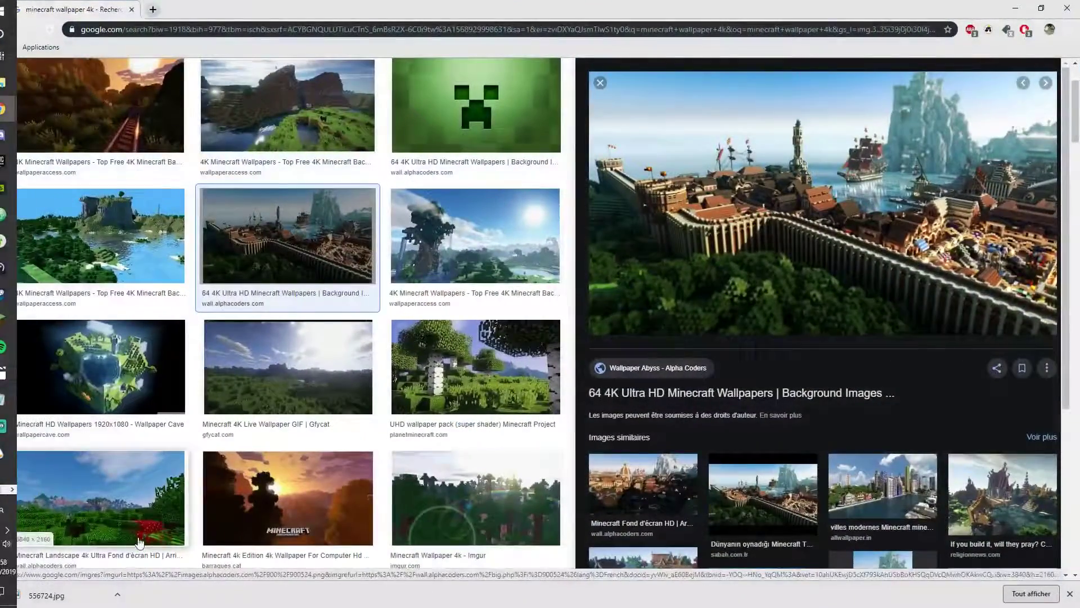
{"action": "left_click_drag", "start_coordinate": [560, 13], "coordinate": [738, 30]}
{"action": "left_click_drag", "start_coordinate": [263, 578], "coordinate": [76, 210]}
{"action": "scroll", "coordinate": [546, 366], "scroll_direction": "down", "scroll_amount": 2}
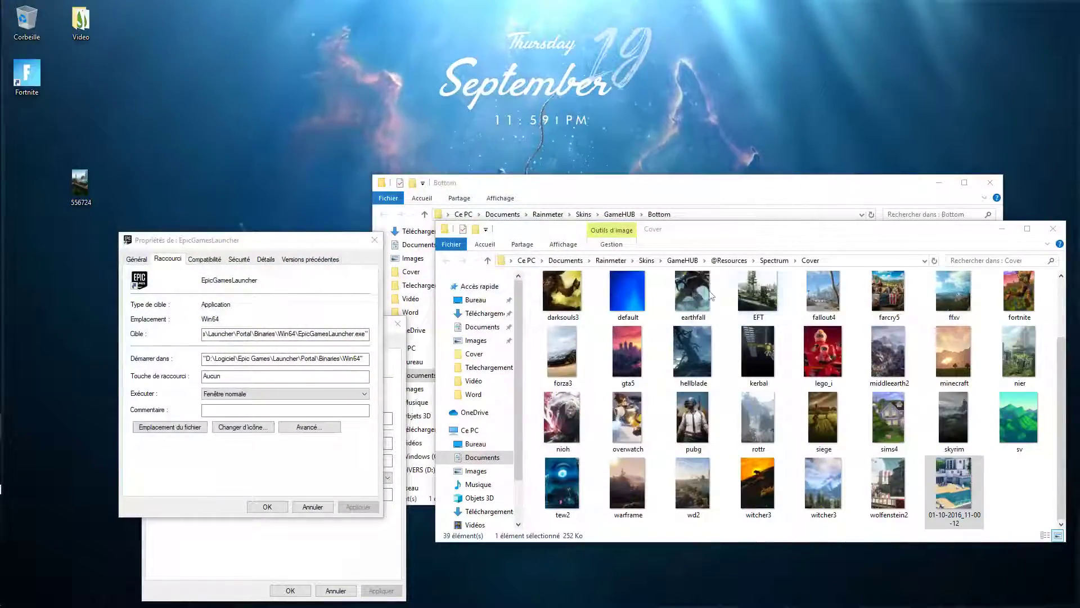
Step: Copy factory (2).png from Chrome's download history to the desktop below the Fortnite shortcut, and delete the stray 556724 image
{"action": "mouse_move", "coordinate": [2, 271]}
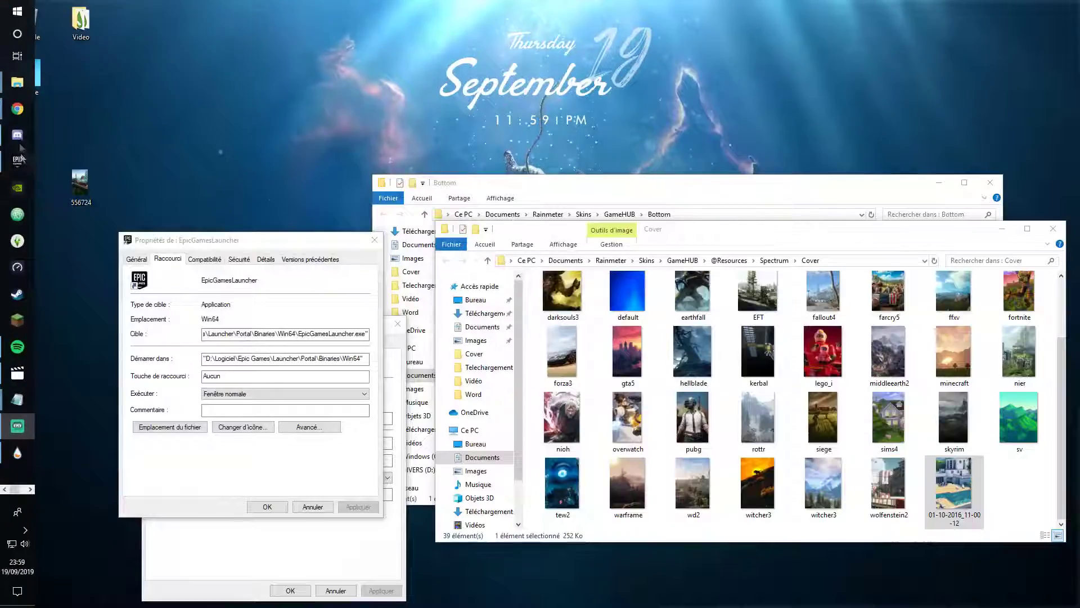
{"action": "mouse_move", "coordinate": [6, 111]}
{"action": "left_click", "coordinate": [91, 81]}
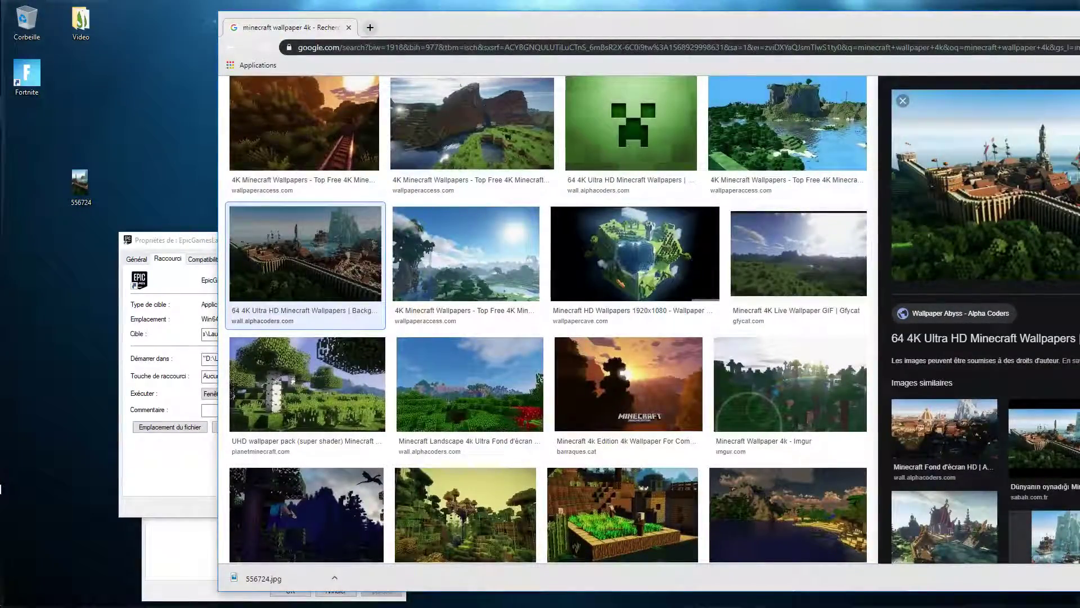
{"action": "key", "text": "ctrl+j"}
{"action": "left_click_drag", "start_coordinate": [628, 178], "coordinate": [78, 197]}
{"action": "left_click_drag", "start_coordinate": [20, 37], "coordinate": [23, 28]}
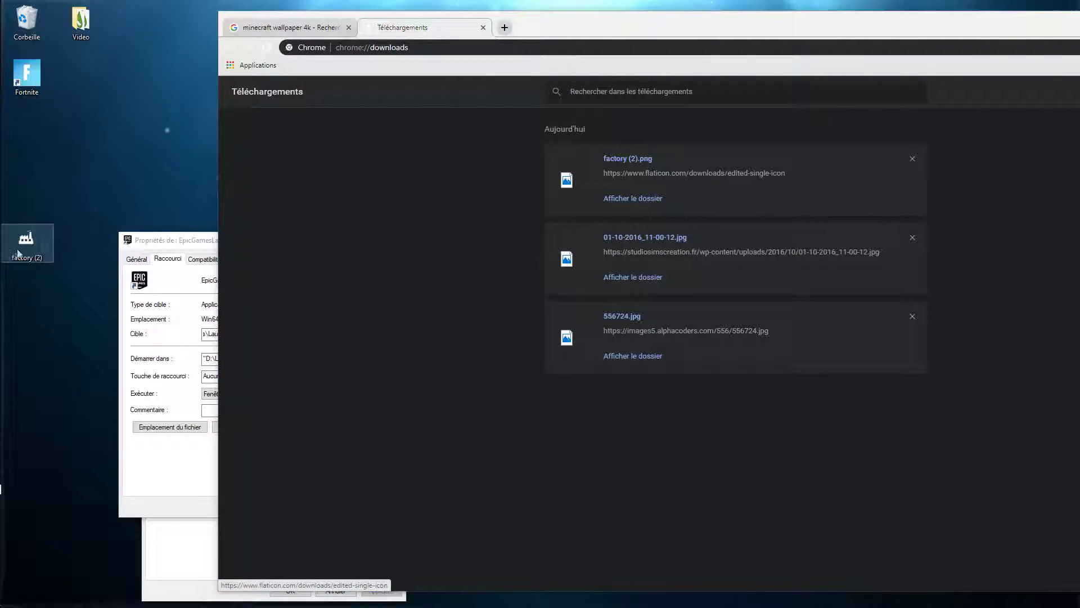
{"action": "left_click_drag", "start_coordinate": [27, 242], "coordinate": [26, 135]}
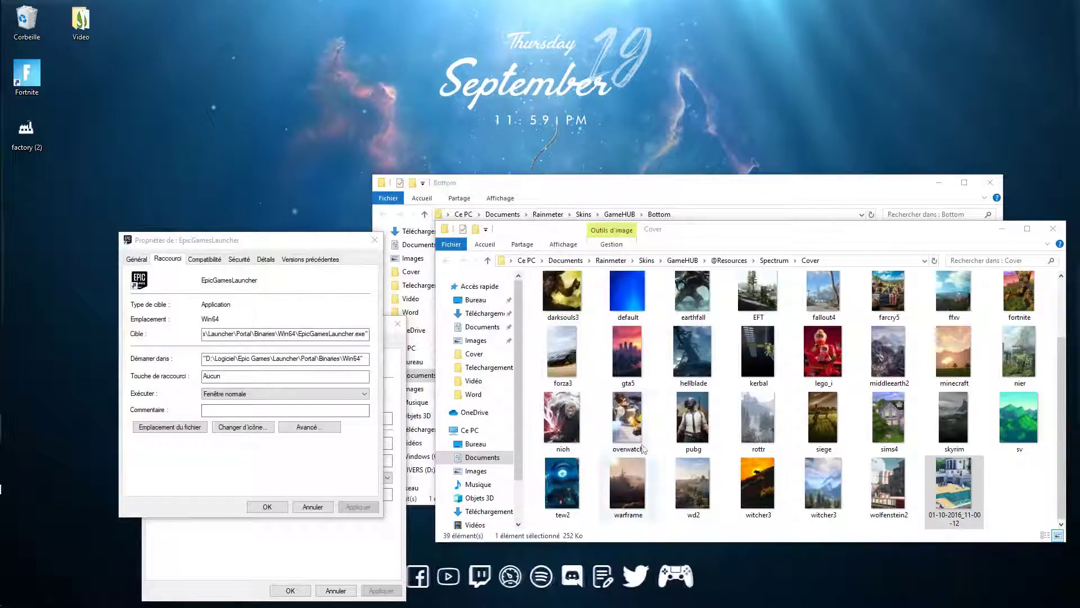
Step: Open GameHUB and edit the fourth panel's game, replacing its ffxv icon with factory (2).png from the desktop
{"action": "left_click", "coordinate": [644, 575]}
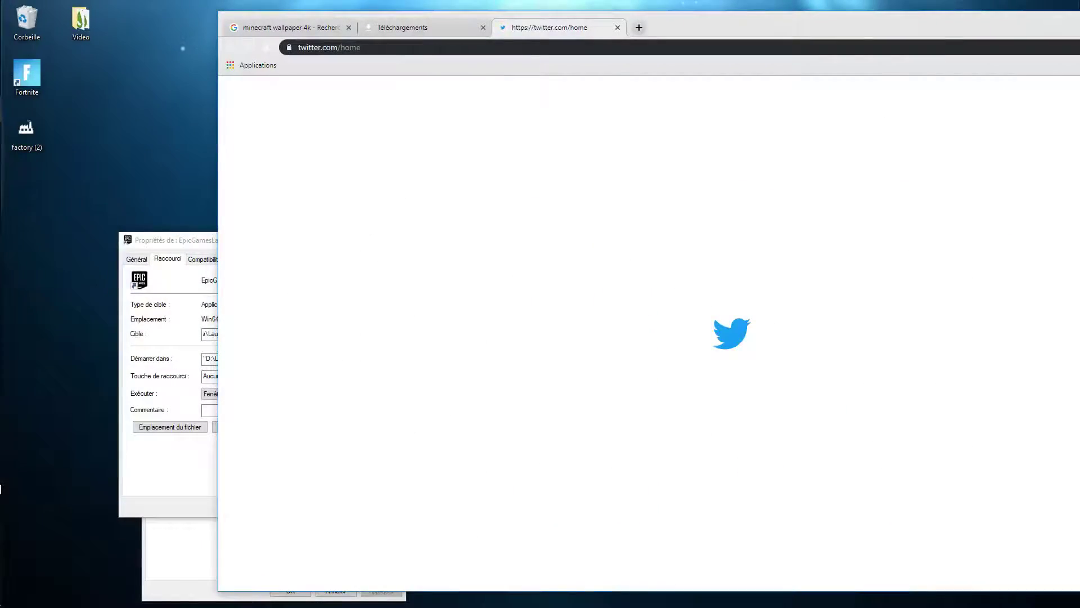
{"action": "key", "text": "alt+F4"}
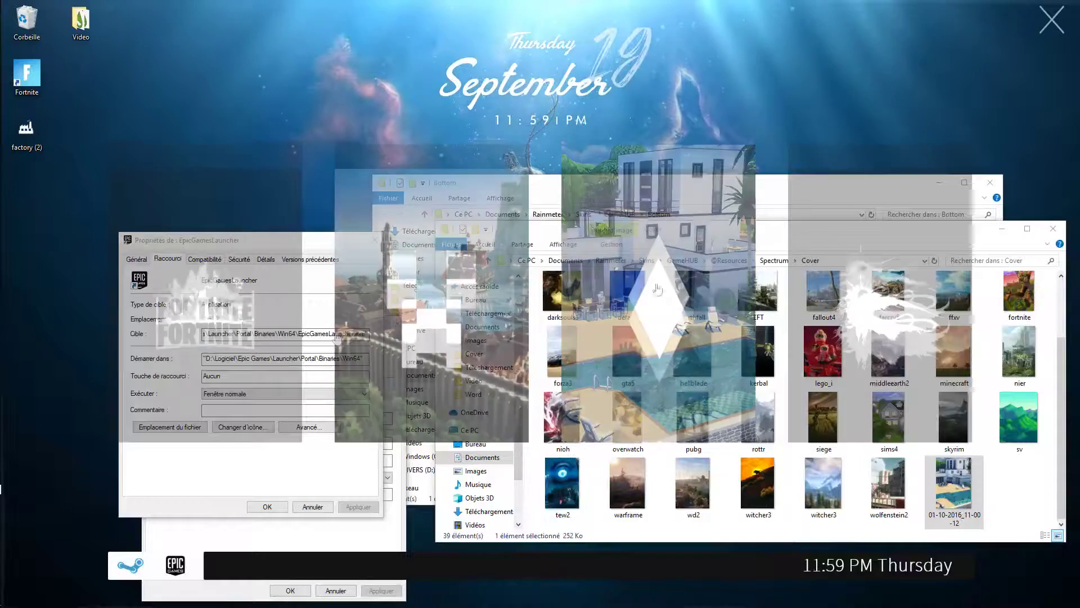
{"action": "right_click", "coordinate": [818, 285]}
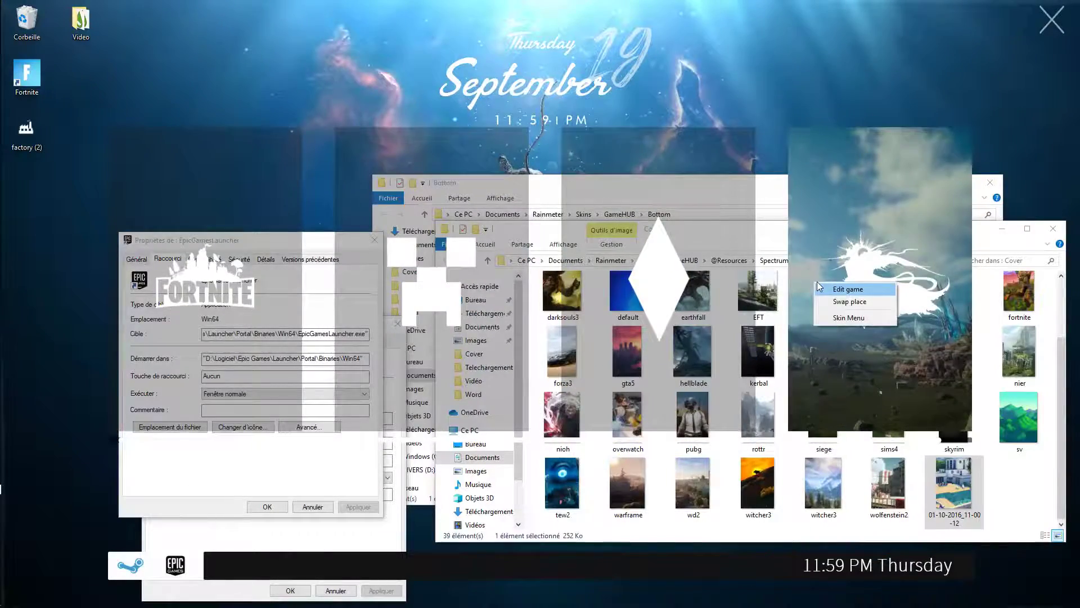
{"action": "left_click", "coordinate": [818, 286]}
{"action": "left_click", "coordinate": [45, 263]}
{"action": "left_click", "coordinate": [62, 287]}
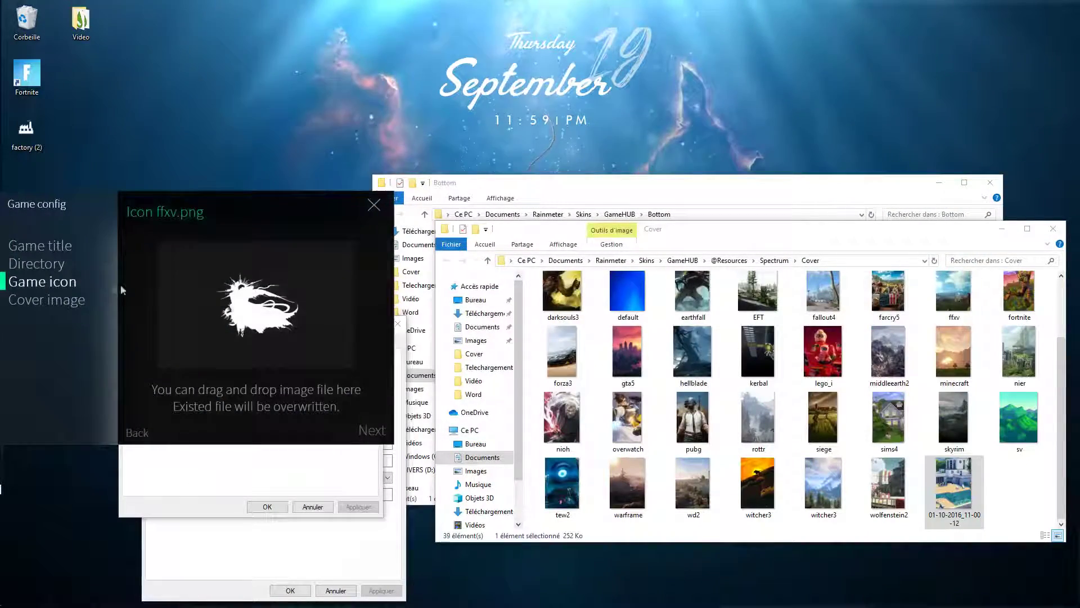
{"action": "left_click", "coordinate": [233, 311]}
{"action": "left_click_drag", "start_coordinate": [26, 130], "coordinate": [256, 307]}
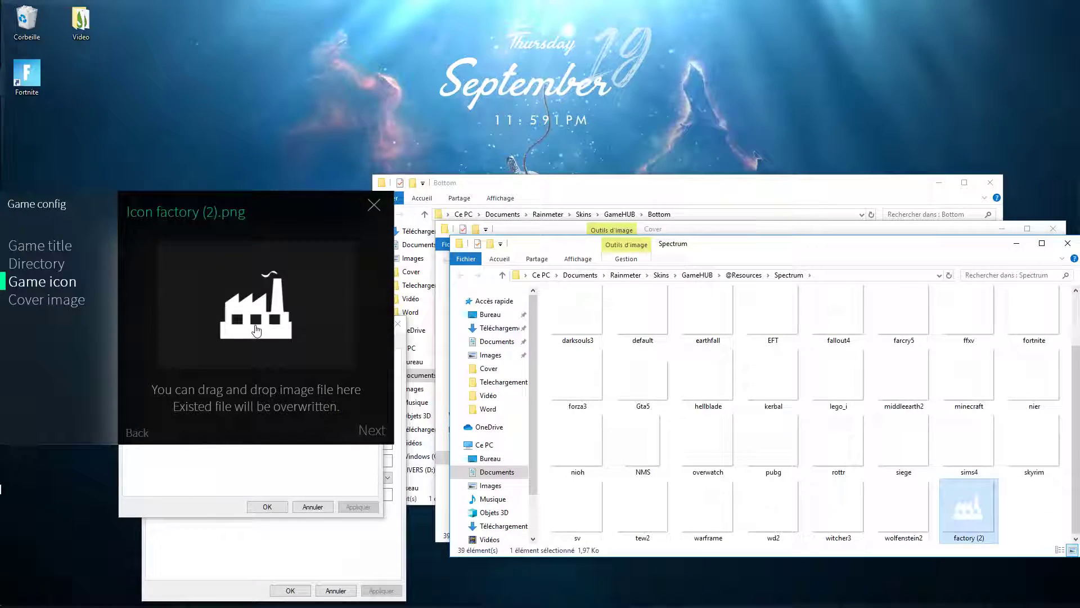
{"action": "left_click", "coordinate": [371, 430]}
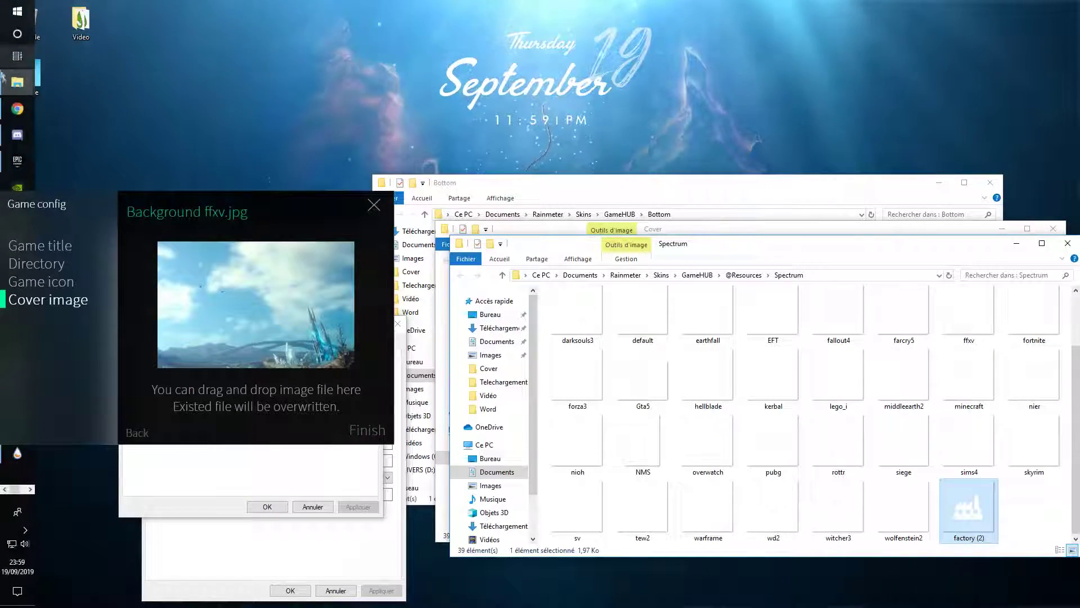
Step: Switch to Chrome and search Google Images for "satisfactory wallpeper 4k" in a new tab, keeping the game config window off the results
{"action": "left_click", "coordinate": [17, 108]}
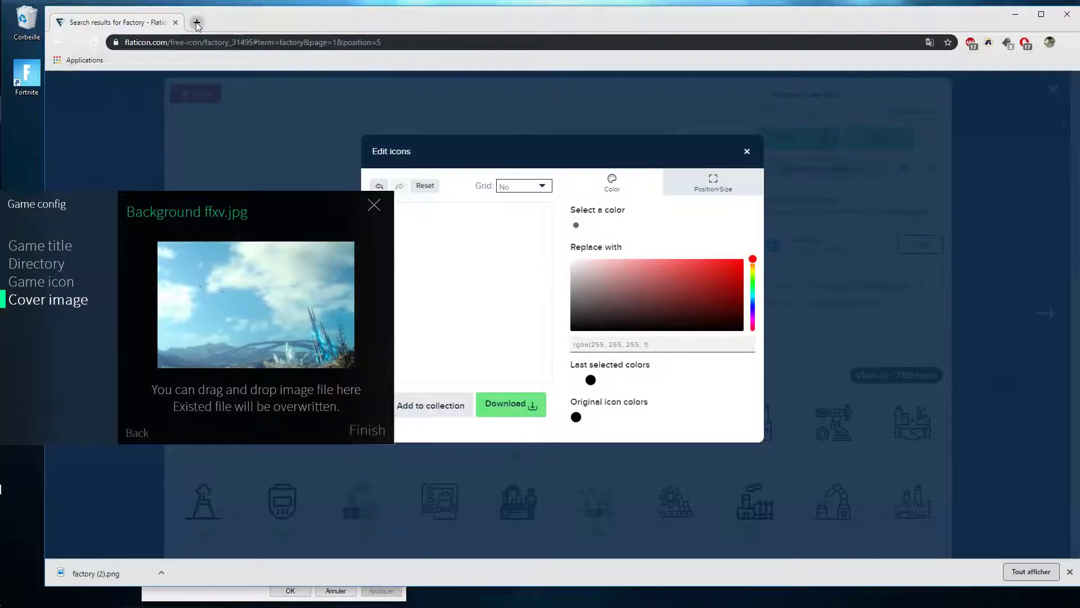
{"action": "left_click", "coordinate": [196, 22]}
{"action": "type", "text": "satisfactory wallpeper 4k"}
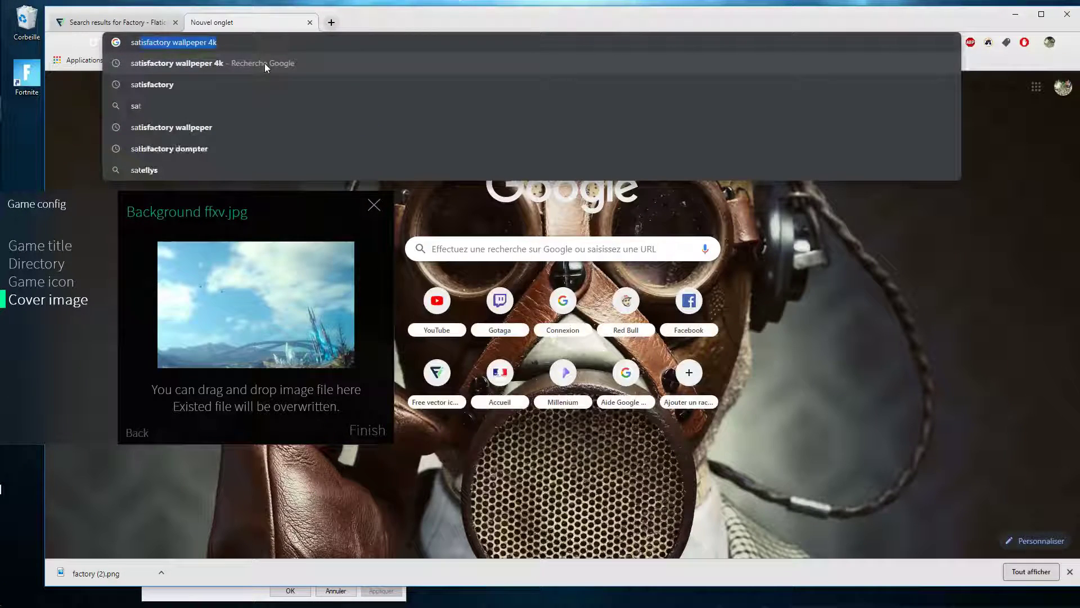
{"action": "left_click", "coordinate": [265, 63]}
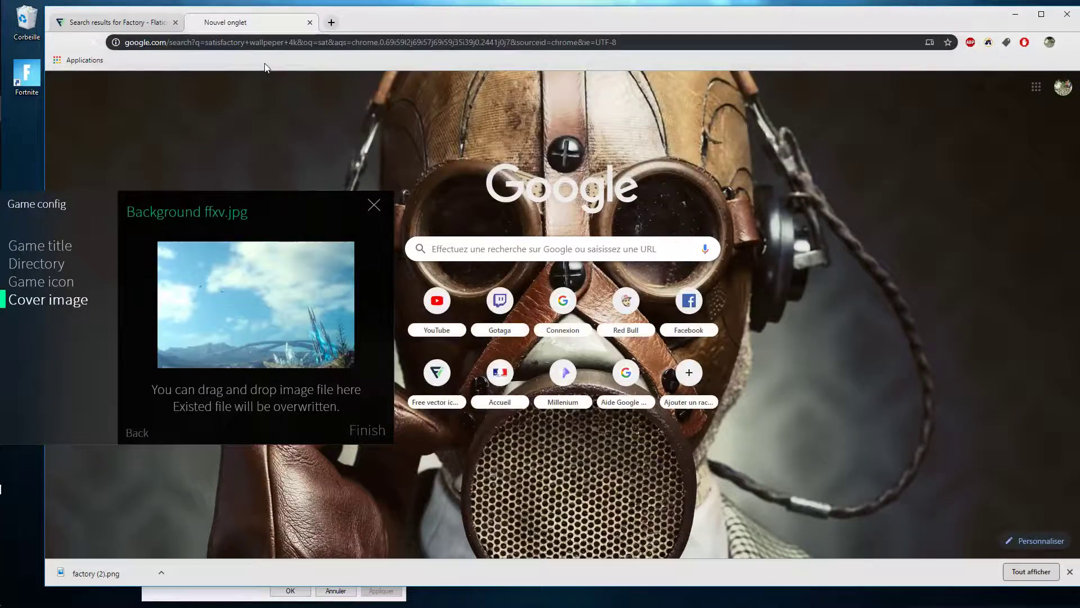
{"action": "left_click_drag", "start_coordinate": [116, 188], "coordinate": [653, 165]}
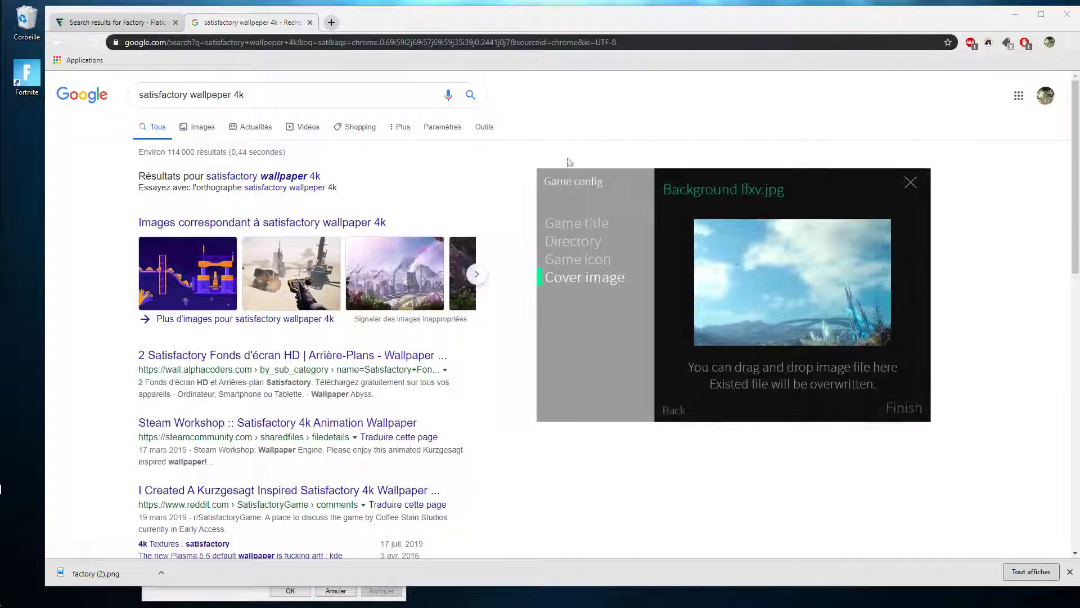
{"action": "left_click", "coordinate": [183, 131]}
{"action": "left_click_drag", "start_coordinate": [771, 189], "coordinate": [920, 201]}
Step: Save the pink industrial landscape wallpaper from Imgur as the JPEG VLRdqQK in the Spectrum\Cover folder
{"action": "left_click", "coordinate": [316, 232]}
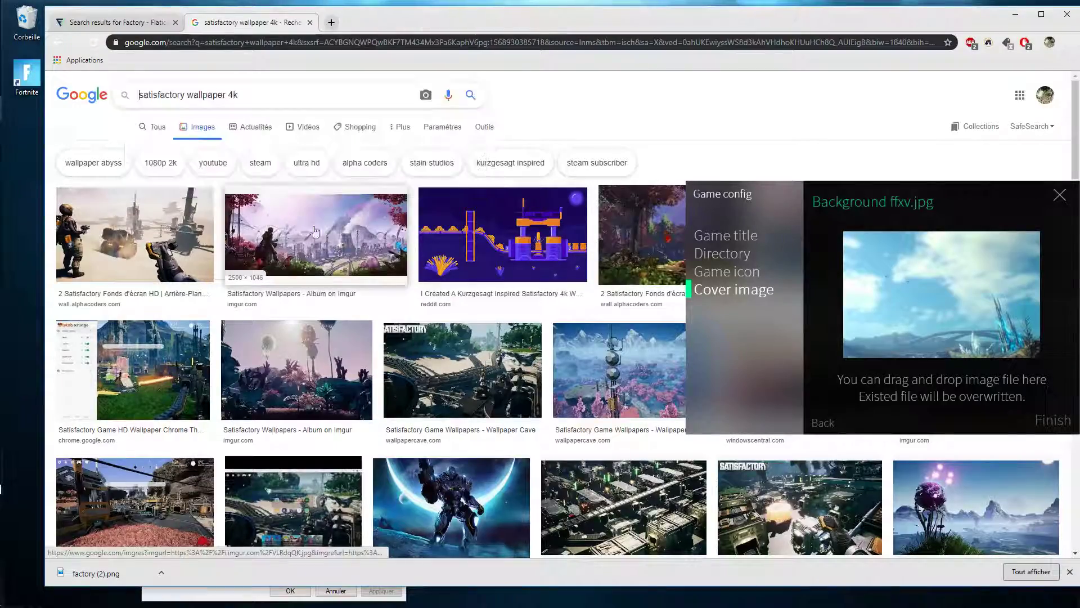
{"action": "left_click", "coordinate": [329, 252]}
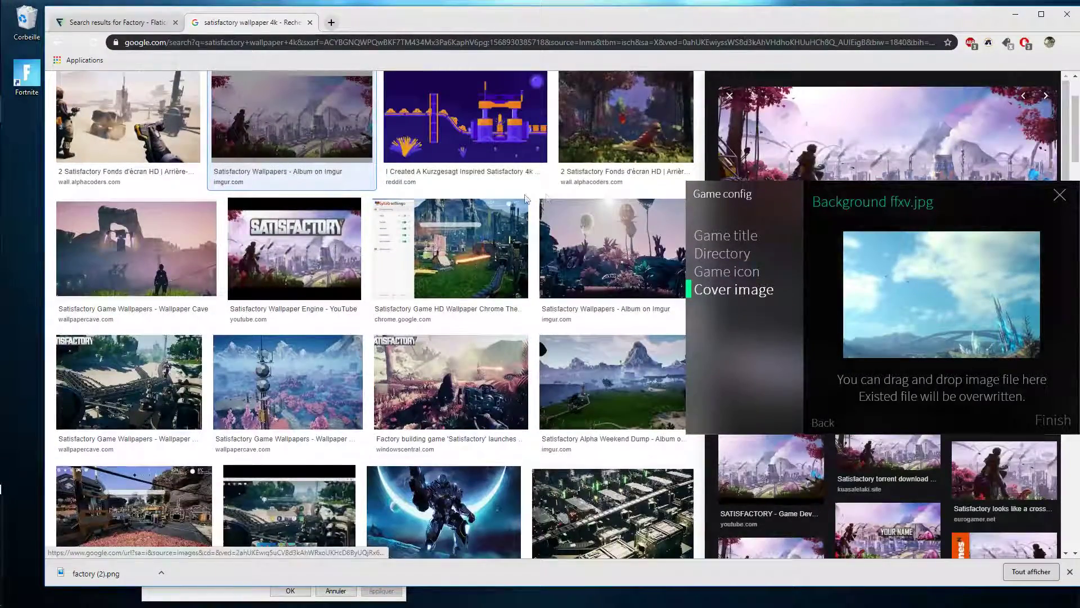
{"action": "right_click", "coordinate": [856, 156]}
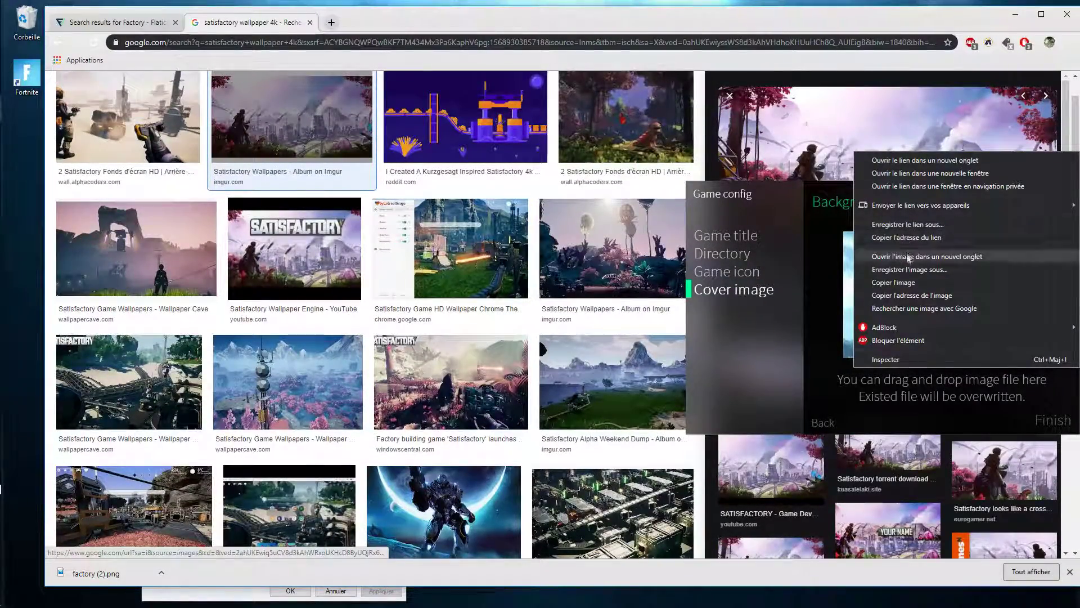
{"action": "left_click", "coordinate": [917, 269]}
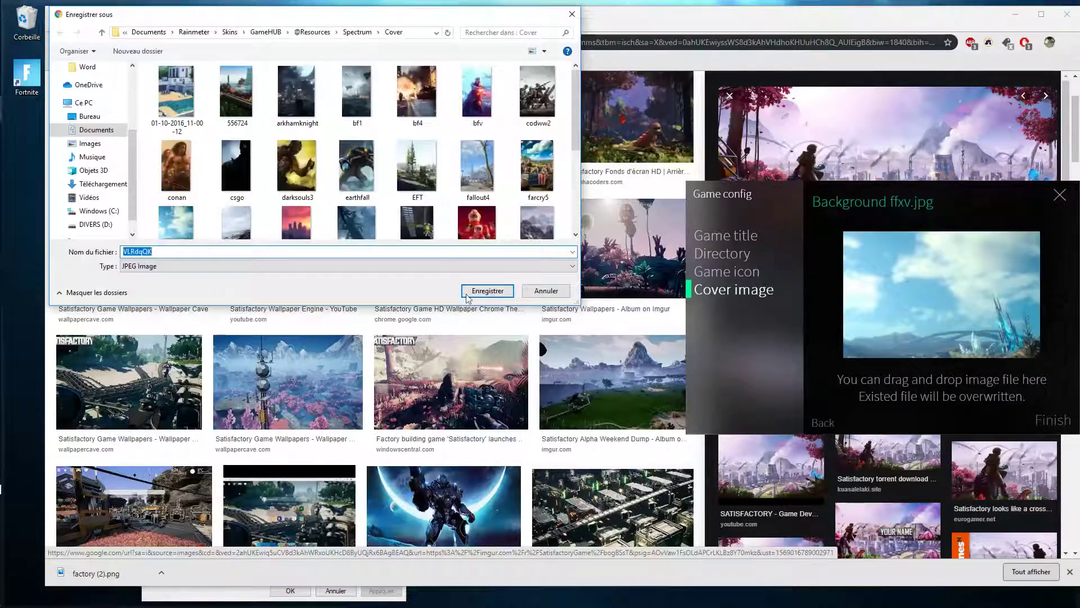
{"action": "left_click", "coordinate": [495, 294]}
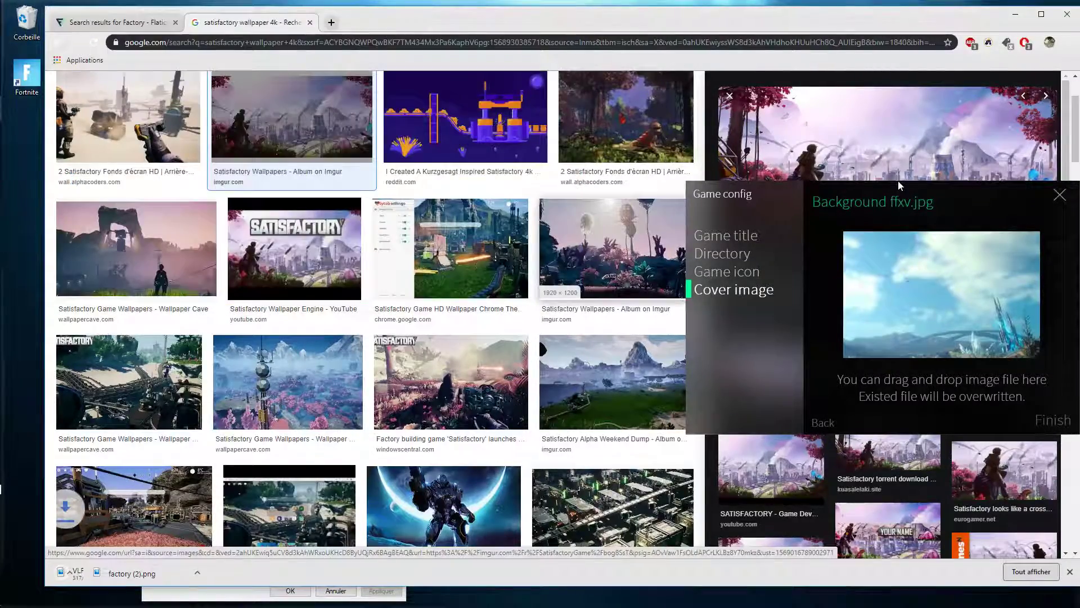
Step: Open VLRdqQK from the Cover folder in Photos, crop it to a portrait around the seated explorer, and save a copy on the desktop
{"action": "left_click", "coordinate": [1017, 15]}
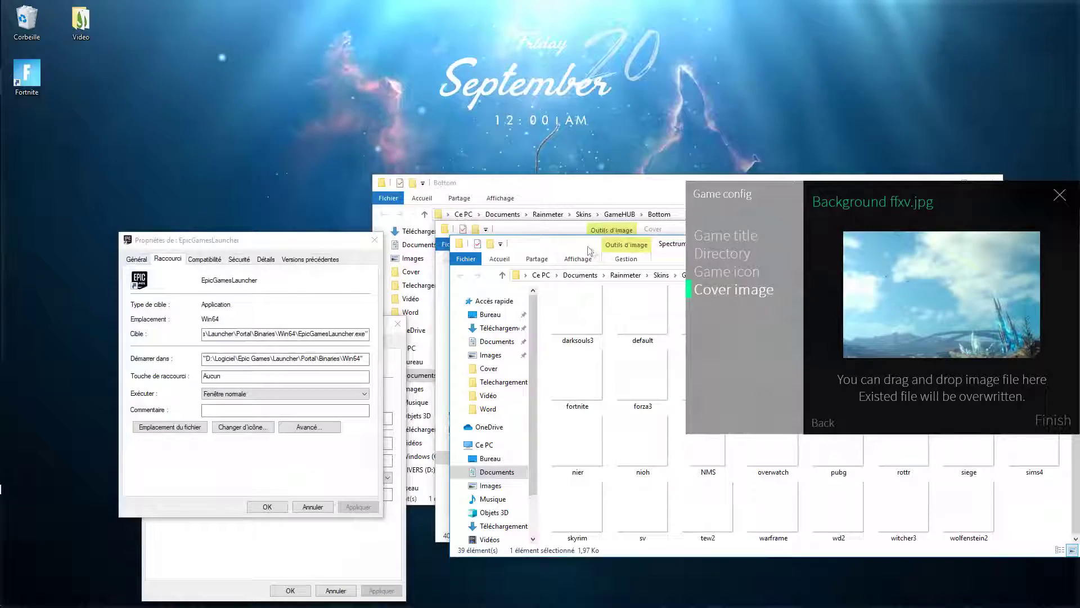
{"action": "left_click", "coordinate": [551, 232]}
{"action": "double_click", "coordinate": [686, 489]}
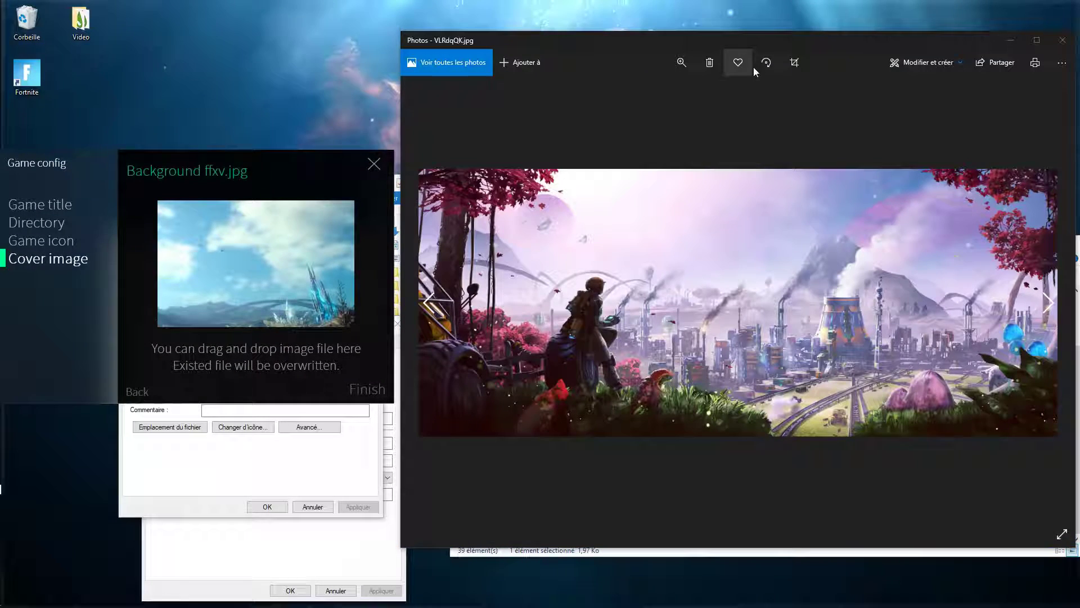
{"action": "left_click", "coordinate": [794, 62]}
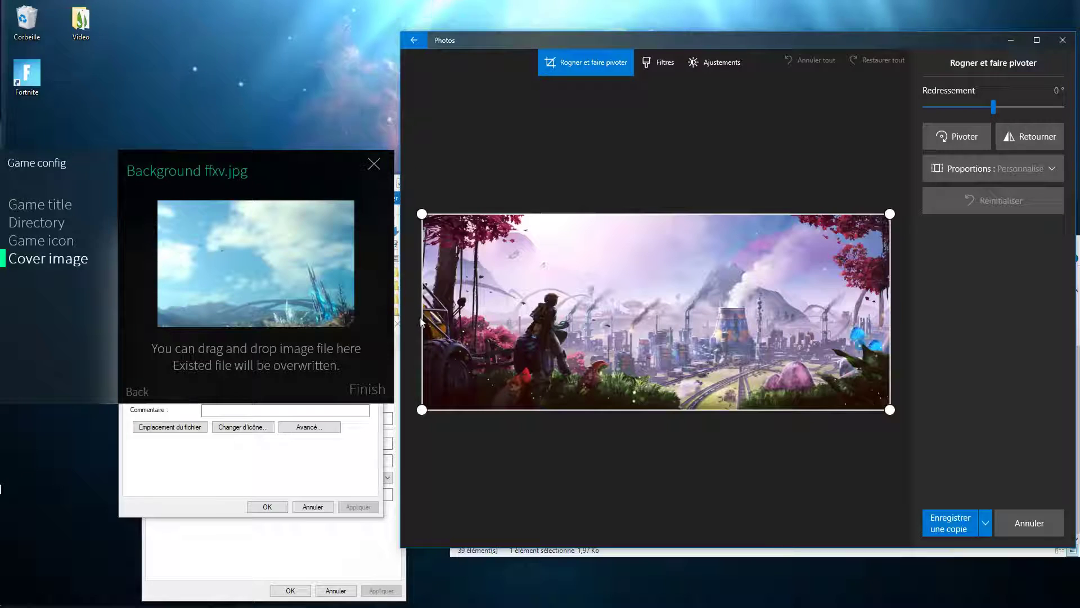
{"action": "left_click_drag", "start_coordinate": [422, 319], "coordinate": [523, 318]}
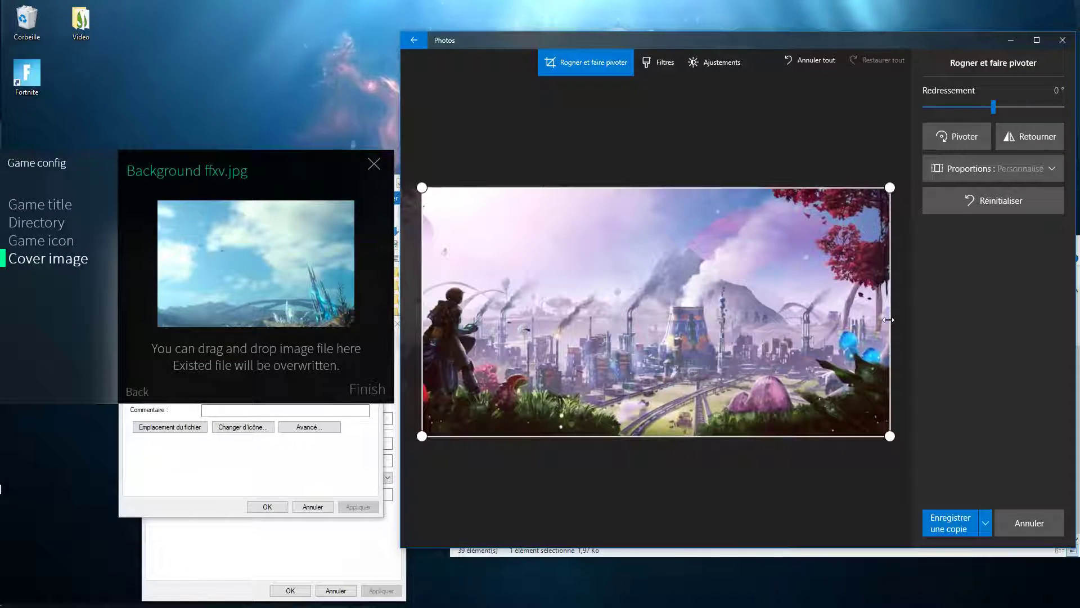
{"action": "left_click_drag", "start_coordinate": [888, 320], "coordinate": [596, 319]}
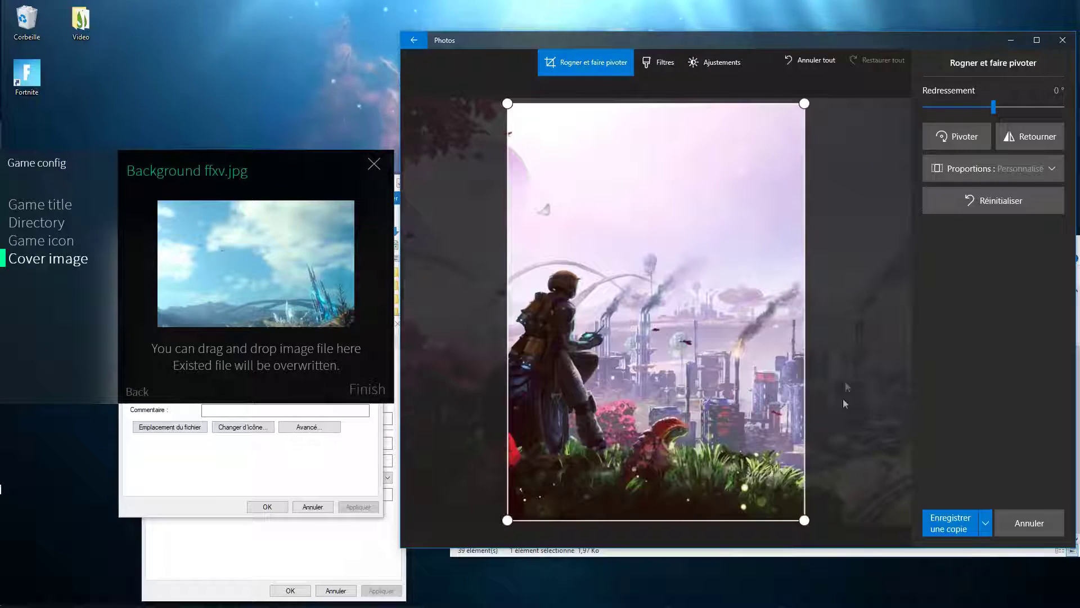
{"action": "left_click", "coordinate": [929, 515]}
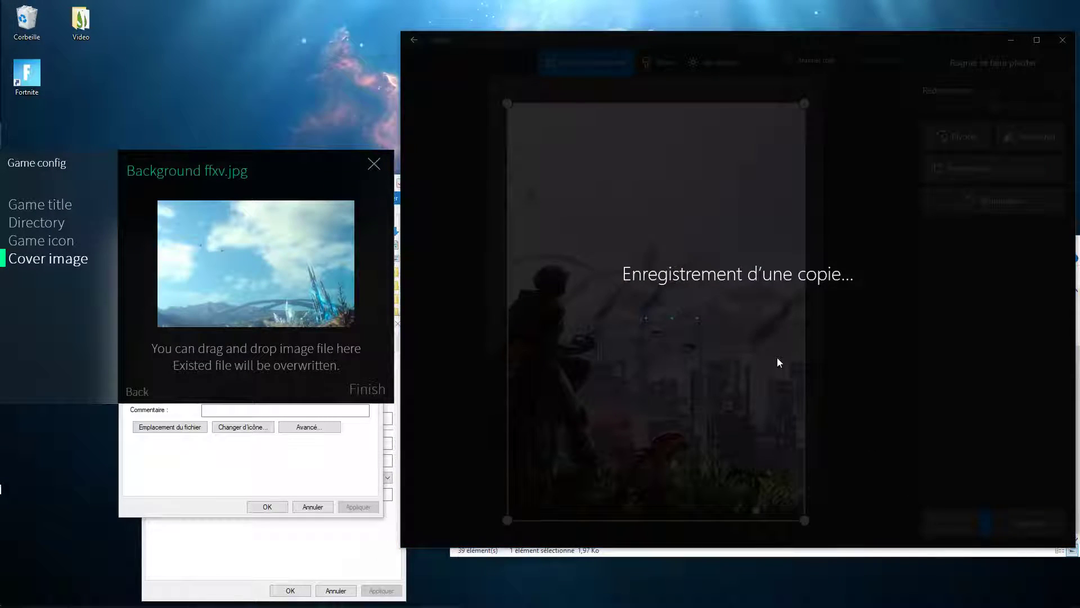
{"action": "left_click", "coordinate": [831, 315]}
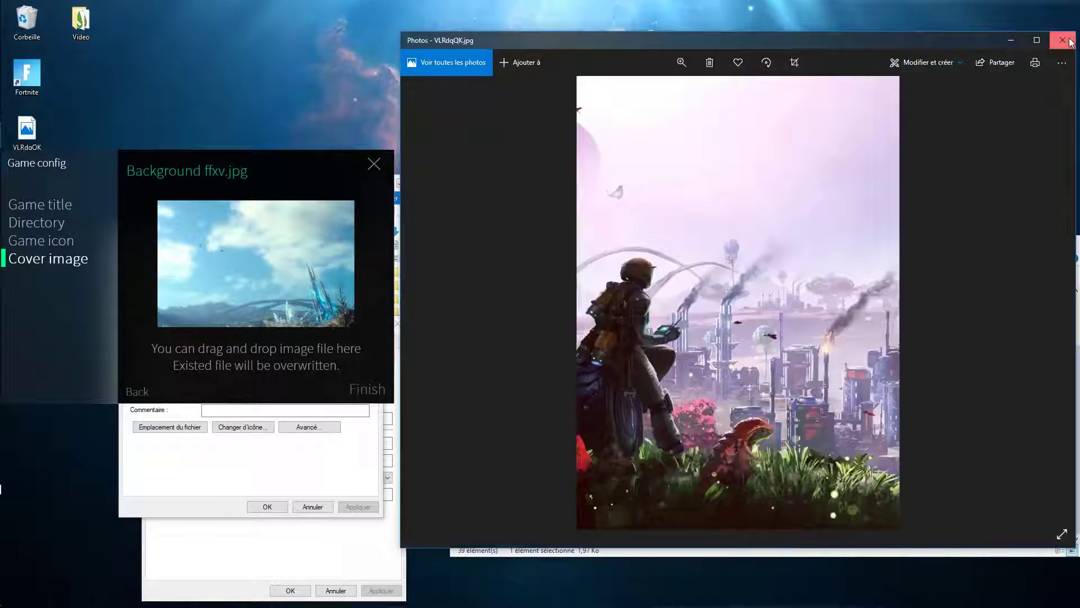
{"action": "left_click", "coordinate": [1069, 41]}
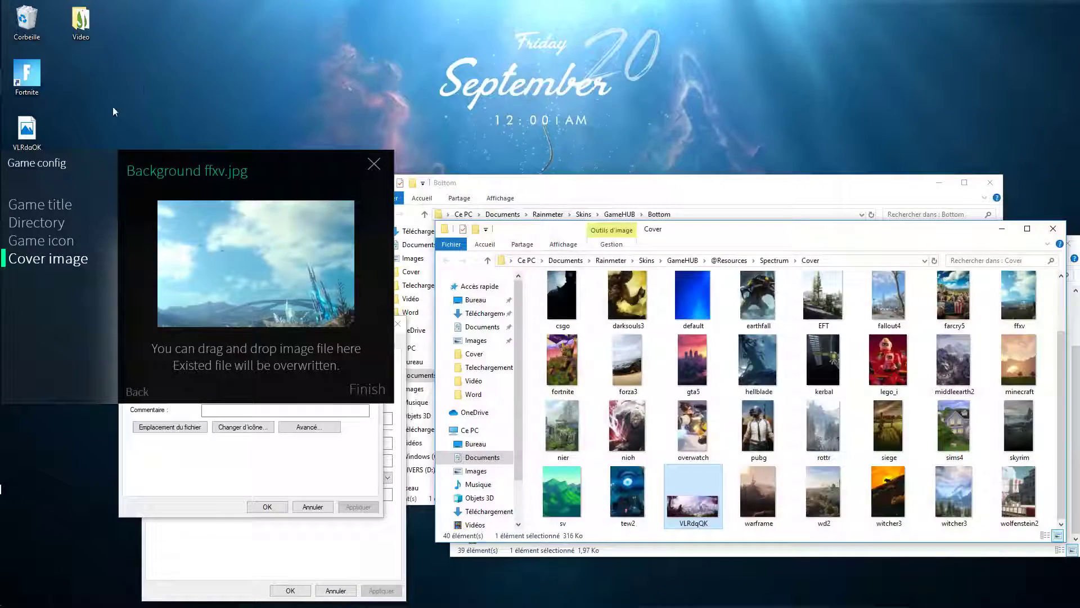
Step: Move the cropped VLRdqQK from the desktop into the Cover folder, replacing the original, and set it as the fourth game's cover image
{"action": "left_click", "coordinate": [38, 147]}
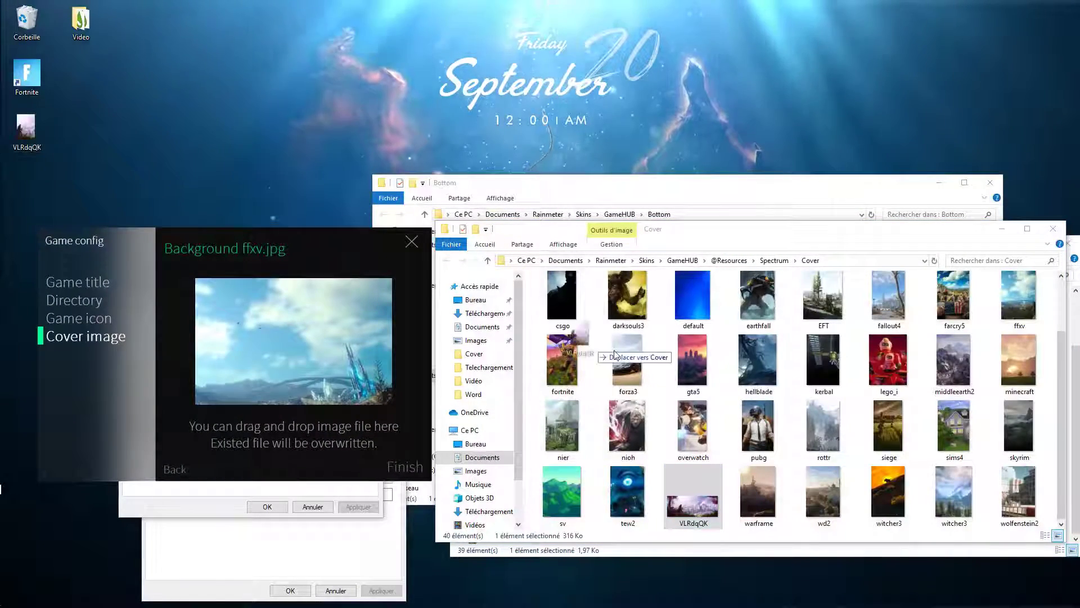
{"action": "left_click_drag", "start_coordinate": [558, 363], "coordinate": [550, 354]}
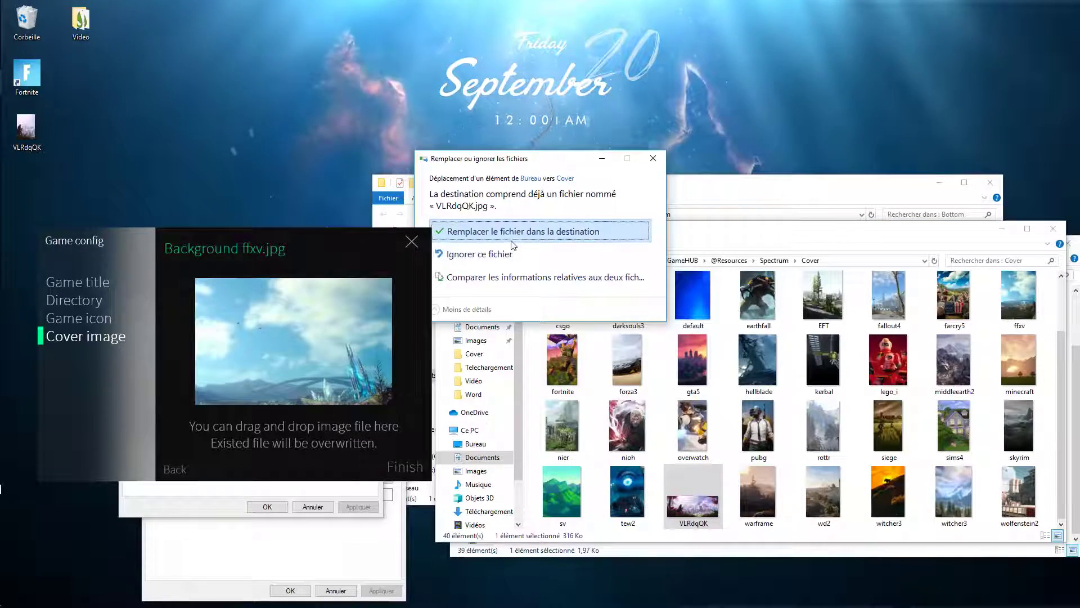
{"action": "left_click", "coordinate": [513, 244]}
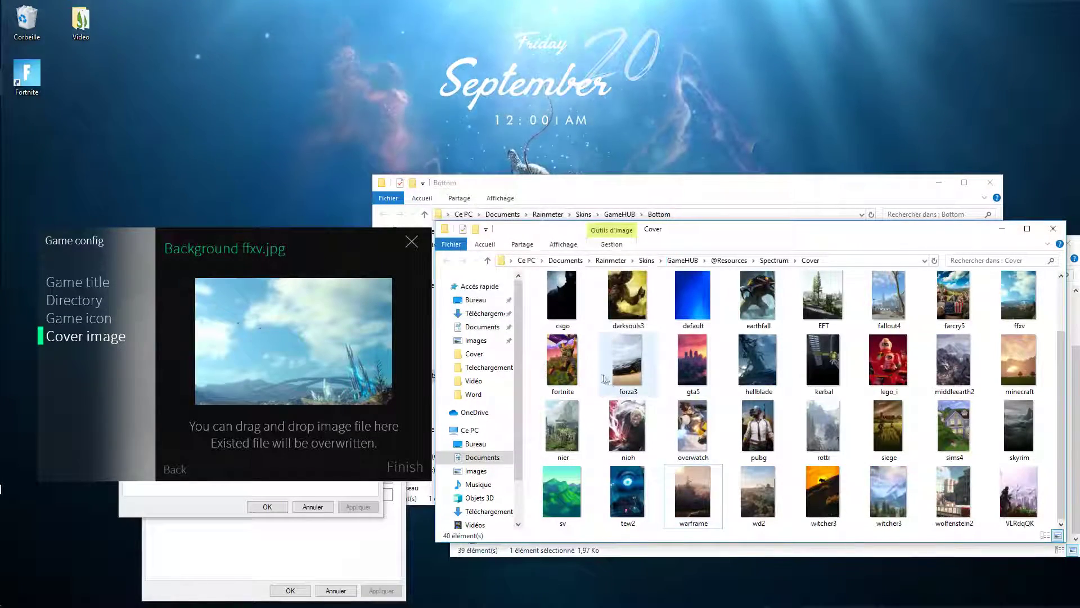
{"action": "left_click_drag", "start_coordinate": [1020, 492], "coordinate": [256, 357]}
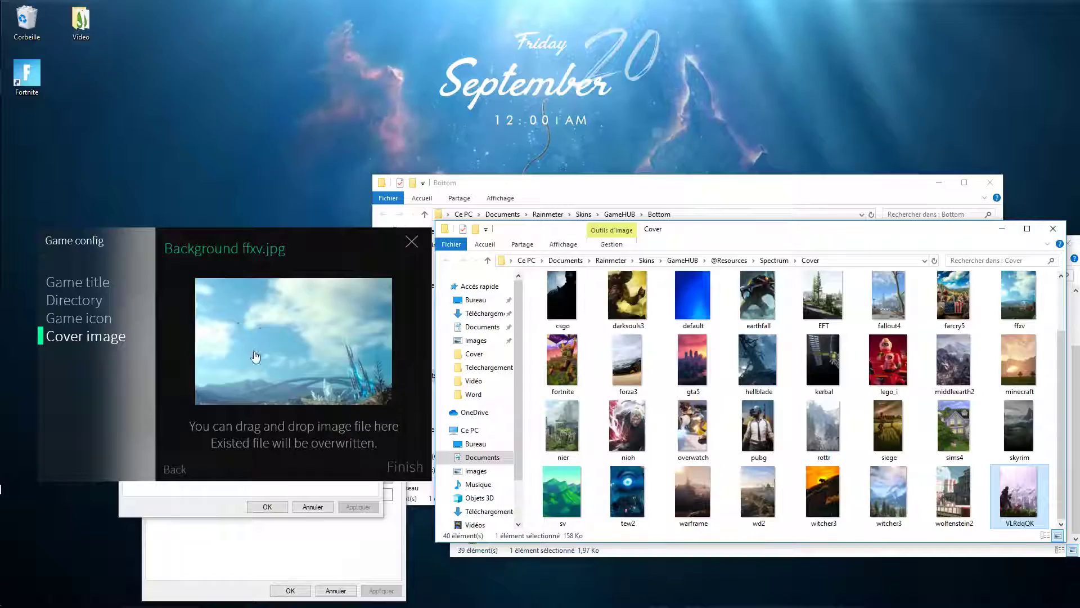
{"action": "left_click", "coordinate": [398, 468]}
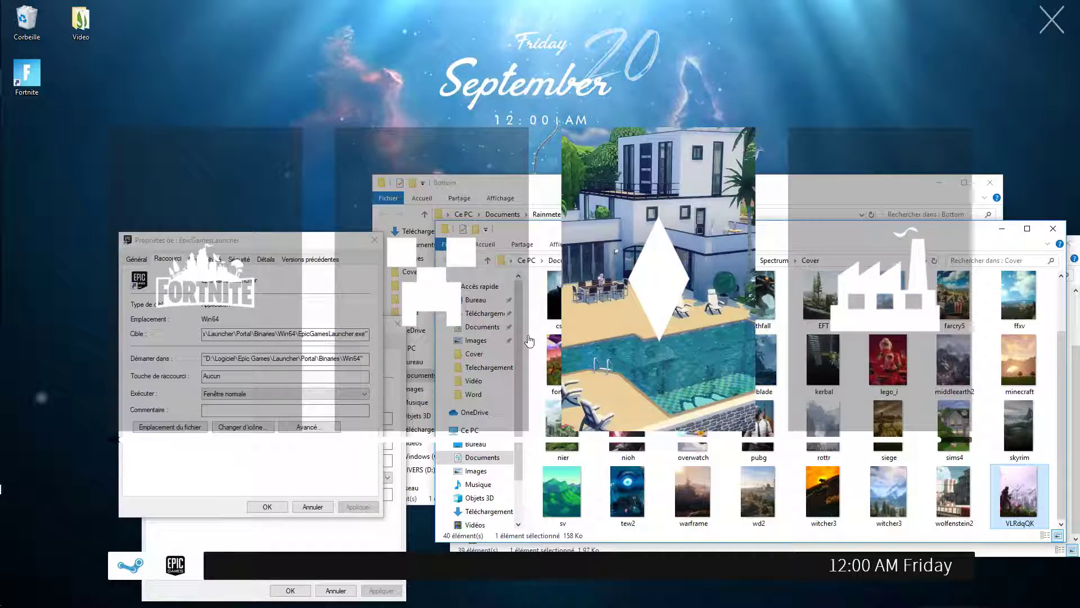
{"action": "mouse_move", "coordinate": [254, 299]}
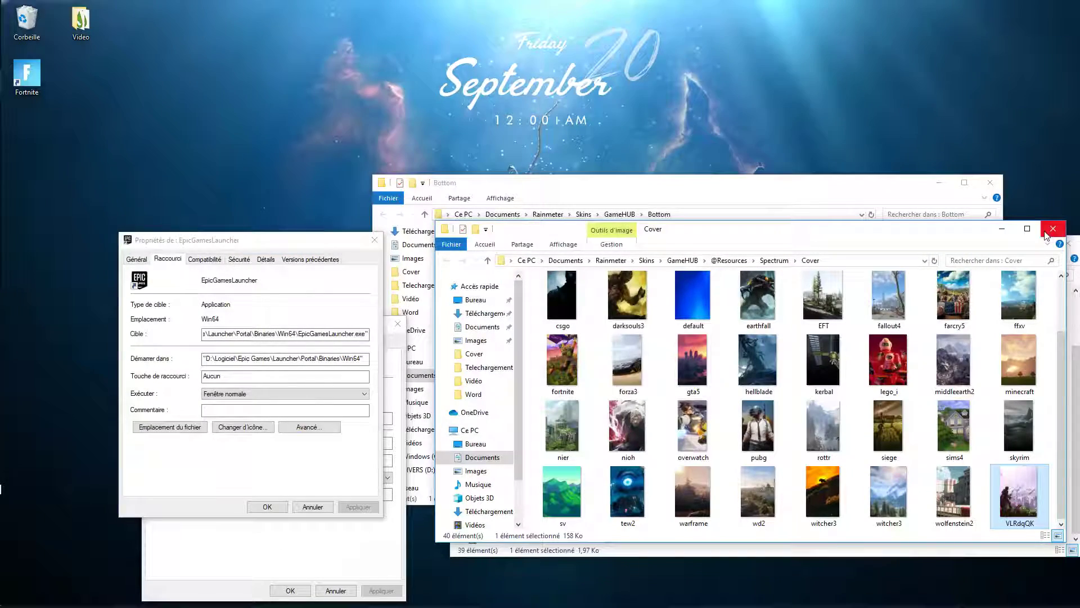
Step: Close the open folder windows and both shortcut properties dialogs to clear the desktop
{"action": "left_click", "coordinate": [1047, 232]}
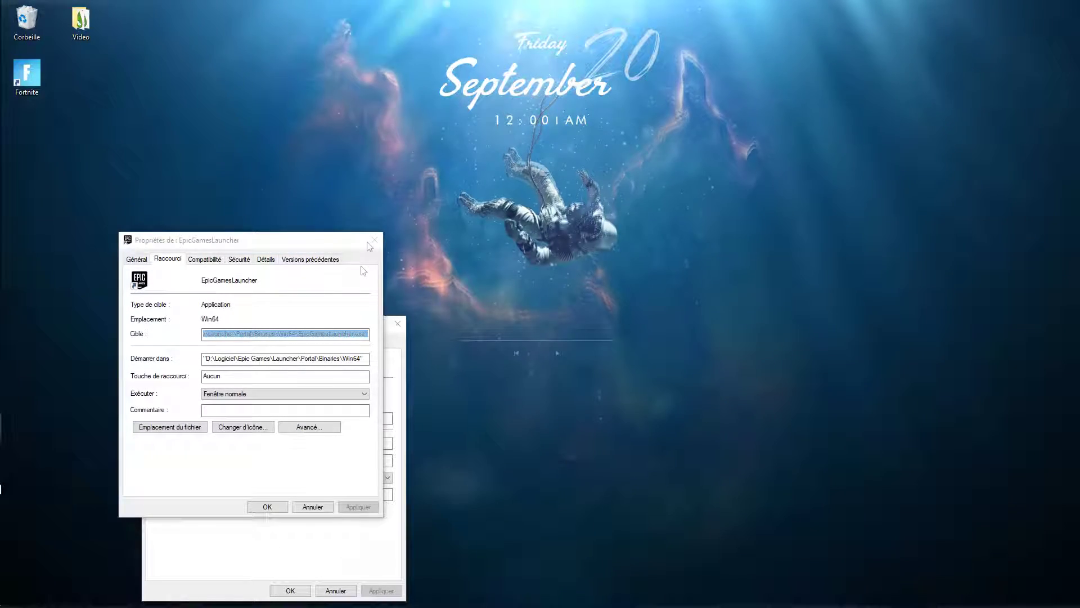
{"action": "left_click", "coordinate": [374, 240]}
{"action": "left_click", "coordinate": [398, 324]}
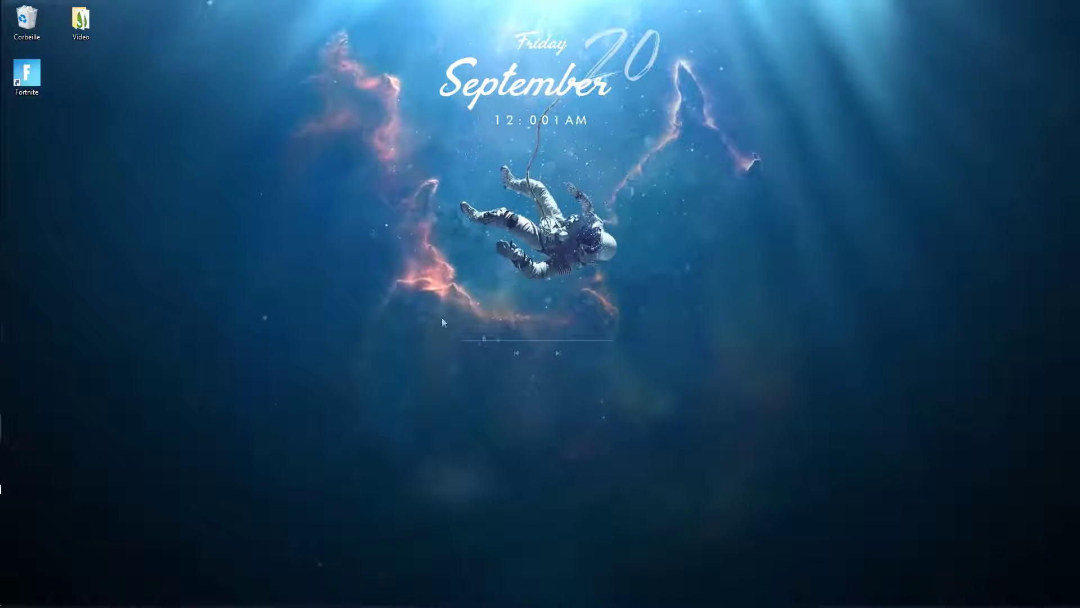
Step: Move the Fortnite desktop shortcut to the Recycle Bin and permanently empty the bin
{"action": "left_click_drag", "start_coordinate": [26, 72], "coordinate": [20, 28]}
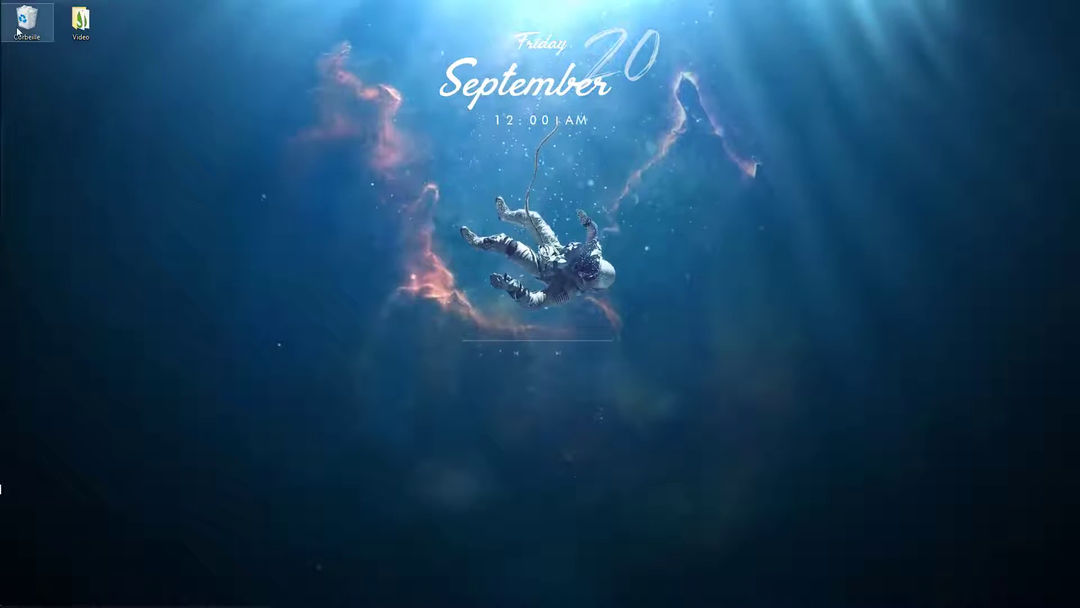
{"action": "right_click", "coordinate": [18, 31]}
{"action": "left_click", "coordinate": [51, 46]}
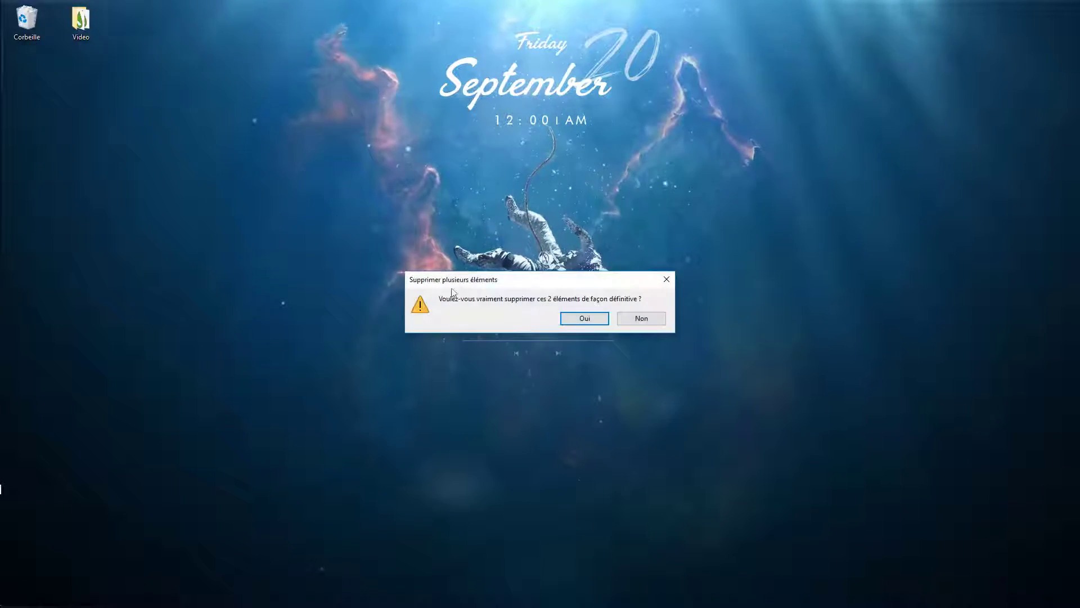
{"action": "left_click", "coordinate": [584, 318]}
Step: Hide all desktop items and bring up the hidden application dock
{"action": "right_click", "coordinate": [193, 174]}
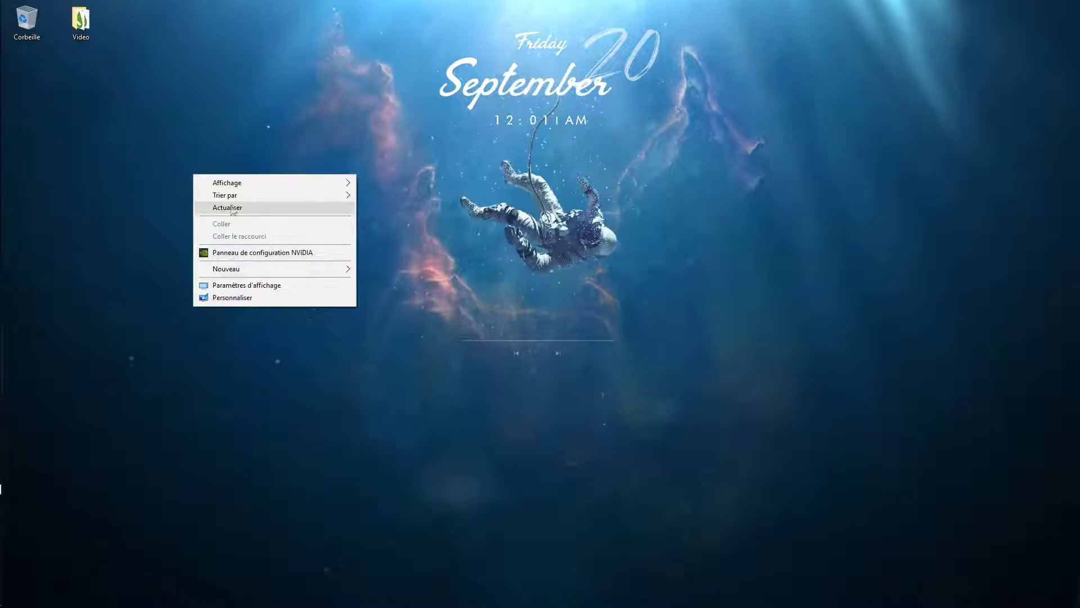
{"action": "mouse_move", "coordinate": [286, 182]}
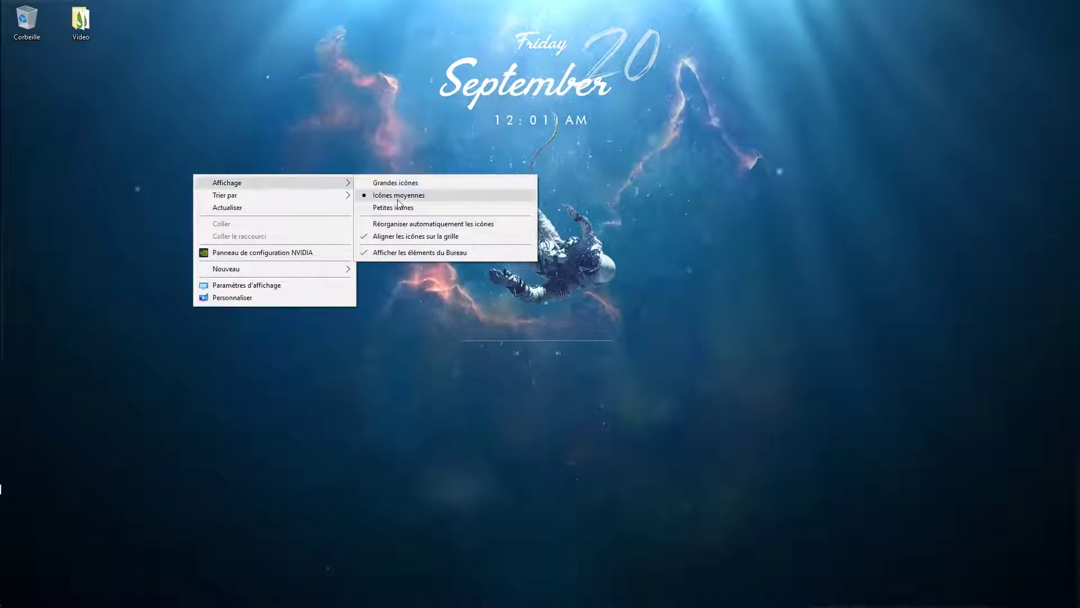
{"action": "left_click", "coordinate": [399, 253]}
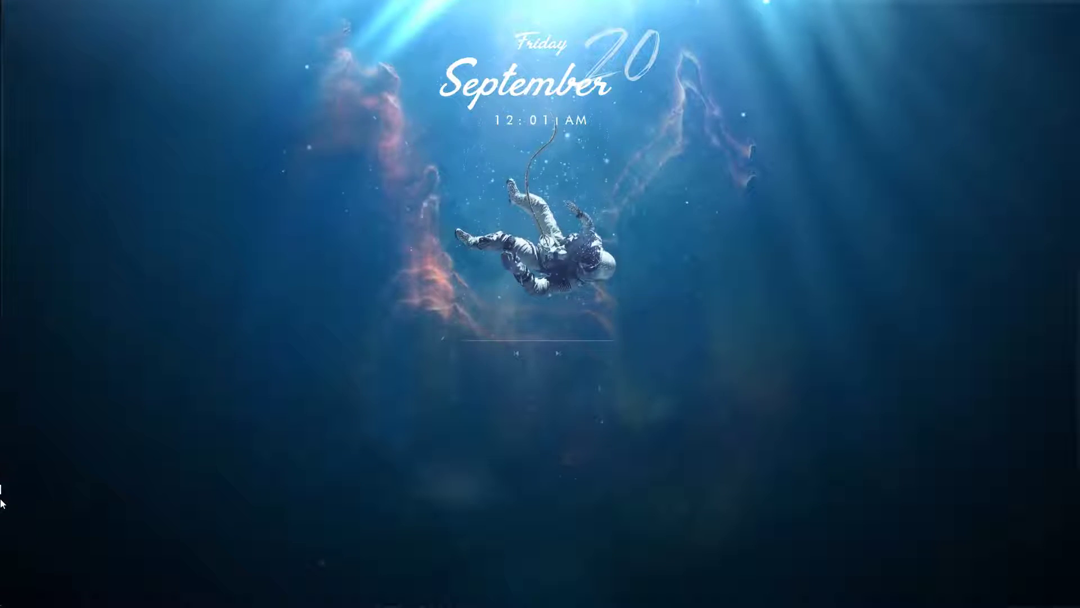
{"action": "mouse_move", "coordinate": [0, 115]}
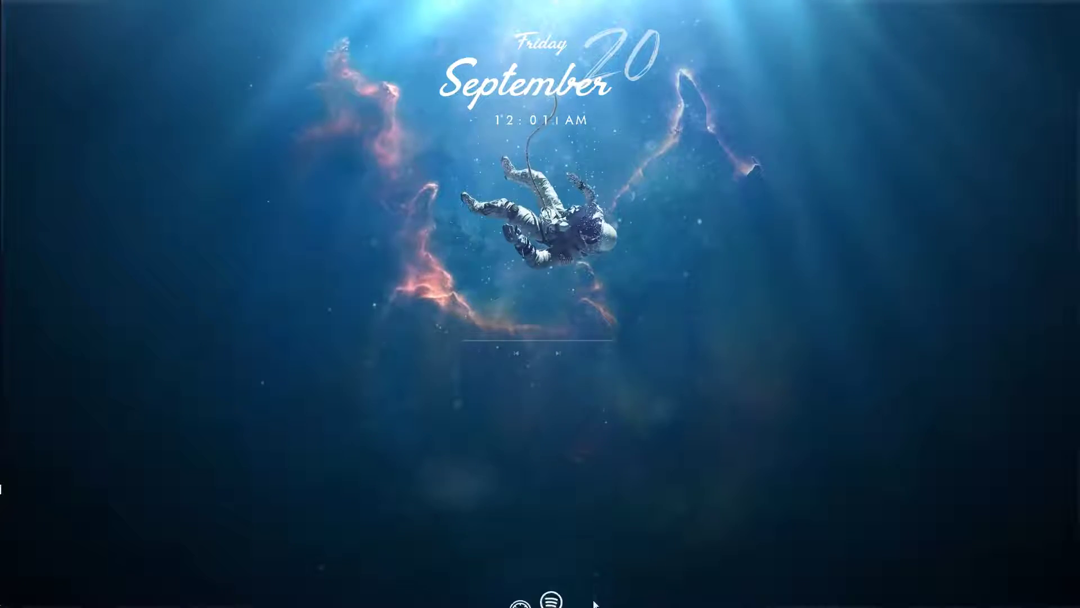
{"action": "mouse_move", "coordinate": [595, 598]}
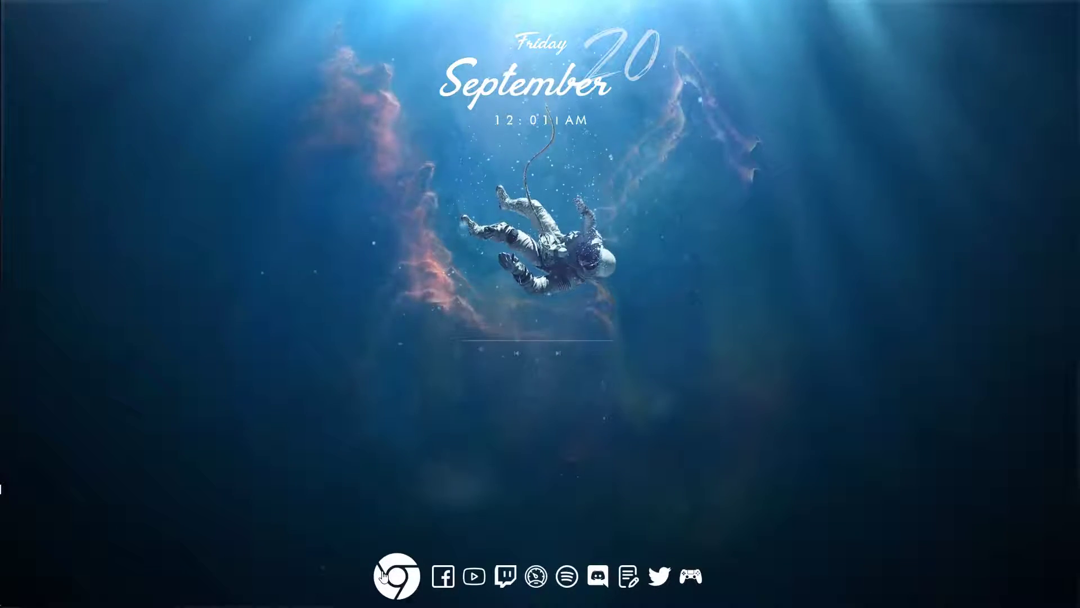